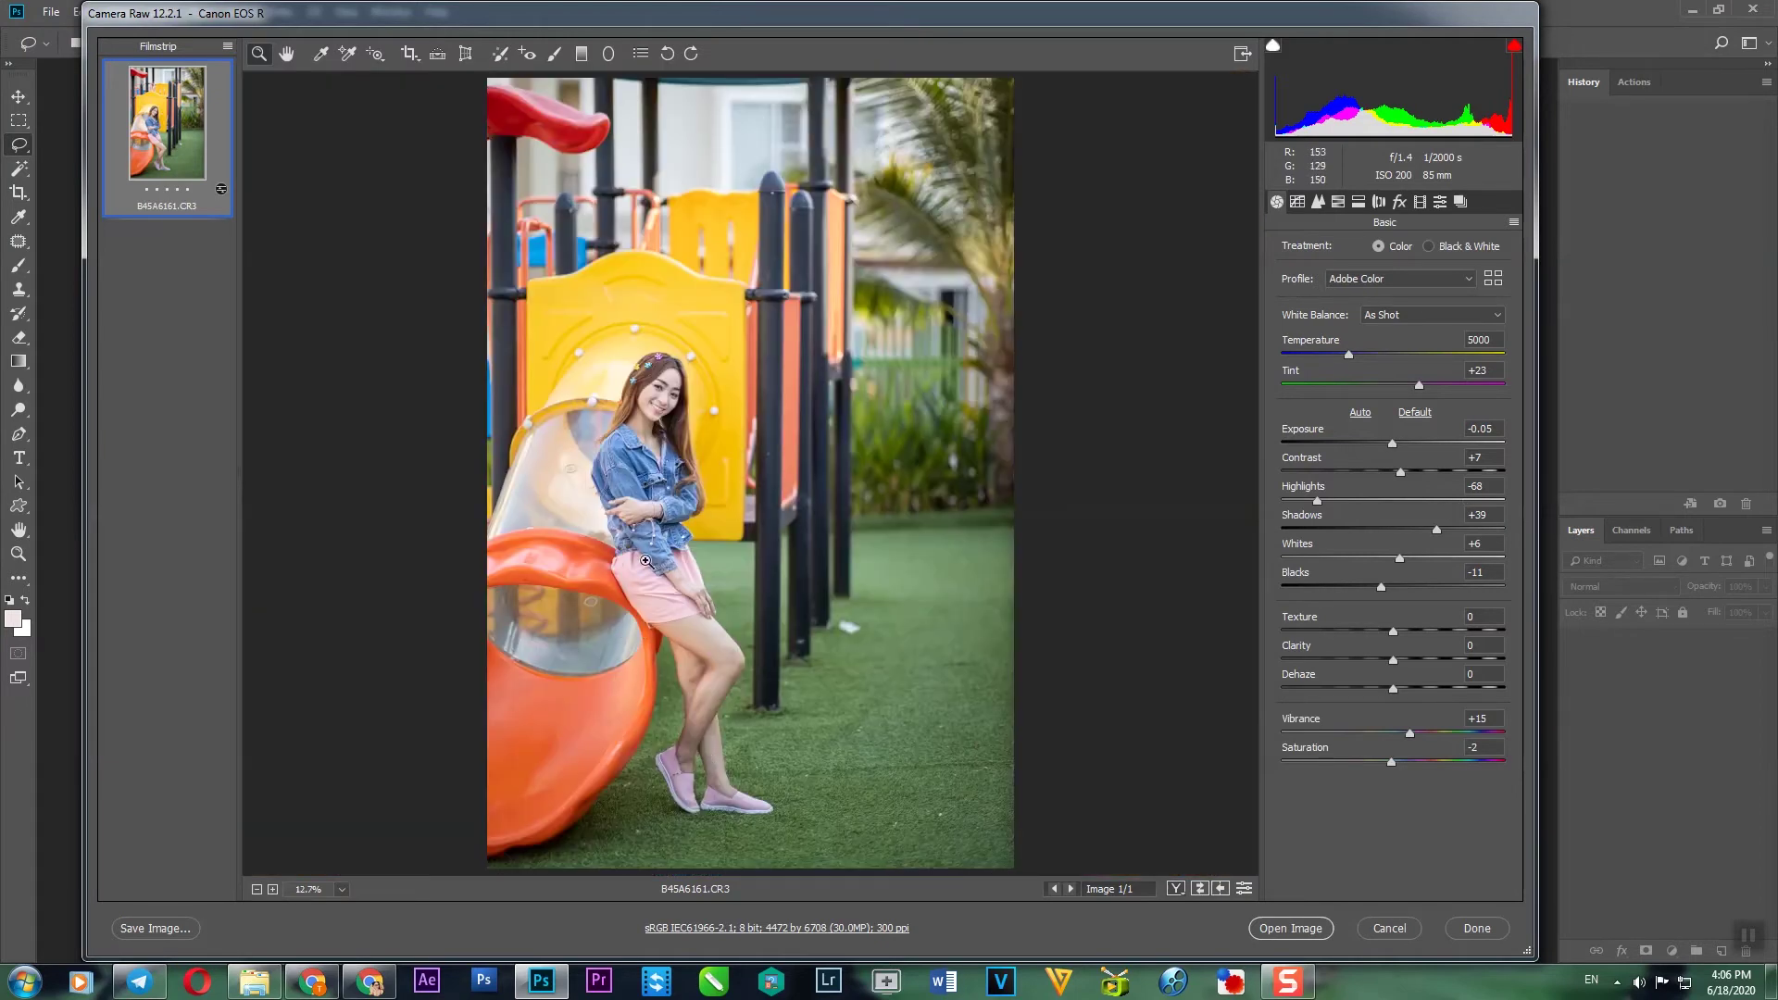
- Reset the photo's exposure and contrast to 0, and set whites to -19 and blacks to -5
{"action": "left_click_drag", "start_coordinate": [1394, 442], "coordinate": [1398, 444]}
{"action": "double_click", "coordinate": [1396, 445]}
{"action": "double_click", "coordinate": [1399, 473]}
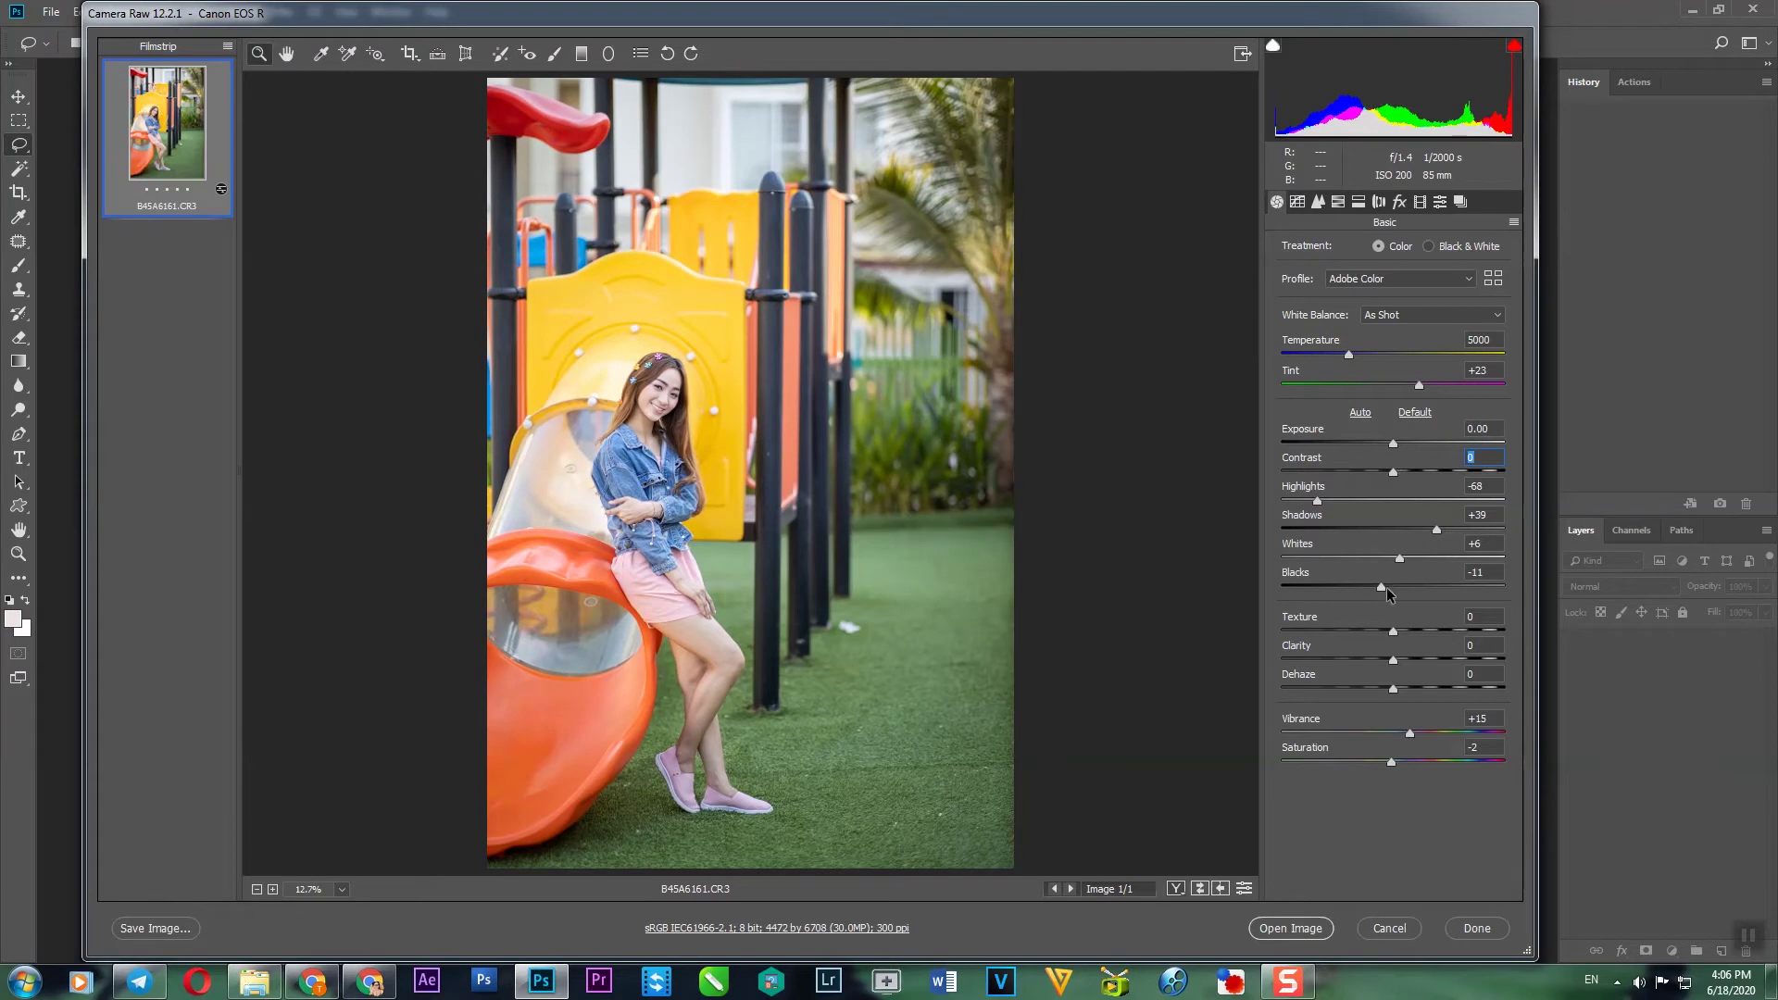
{"action": "mouse_move", "coordinate": [1400, 560]}
{"action": "left_mouse_down"}
{"action": "mouse_move", "coordinate": [1375, 560]}
{"action": "mouse_move", "coordinate": [1391, 587]}
{"action": "left_mouse_up"}
- Set the photo's overall saturation to +6
{"action": "left_click", "coordinate": [1479, 749]}
{"action": "type", "text": "10"}
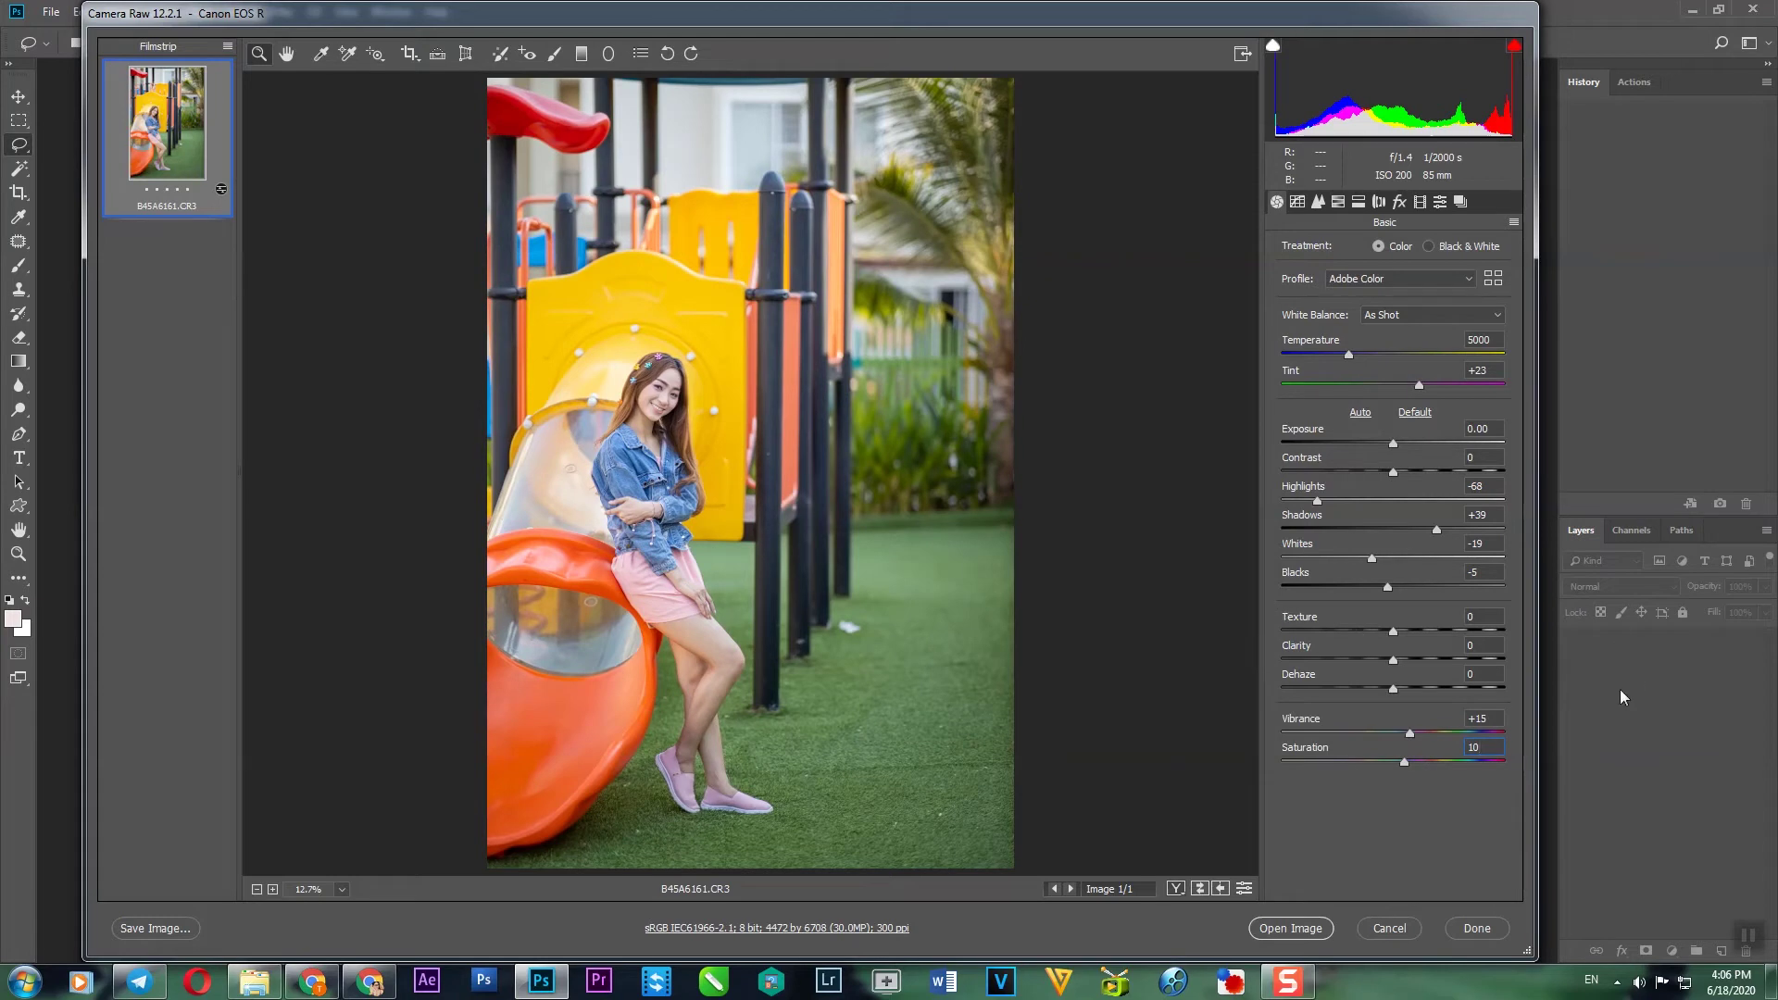
{"action": "key", "text": "Down"}
{"action": "key", "text": "Down"}
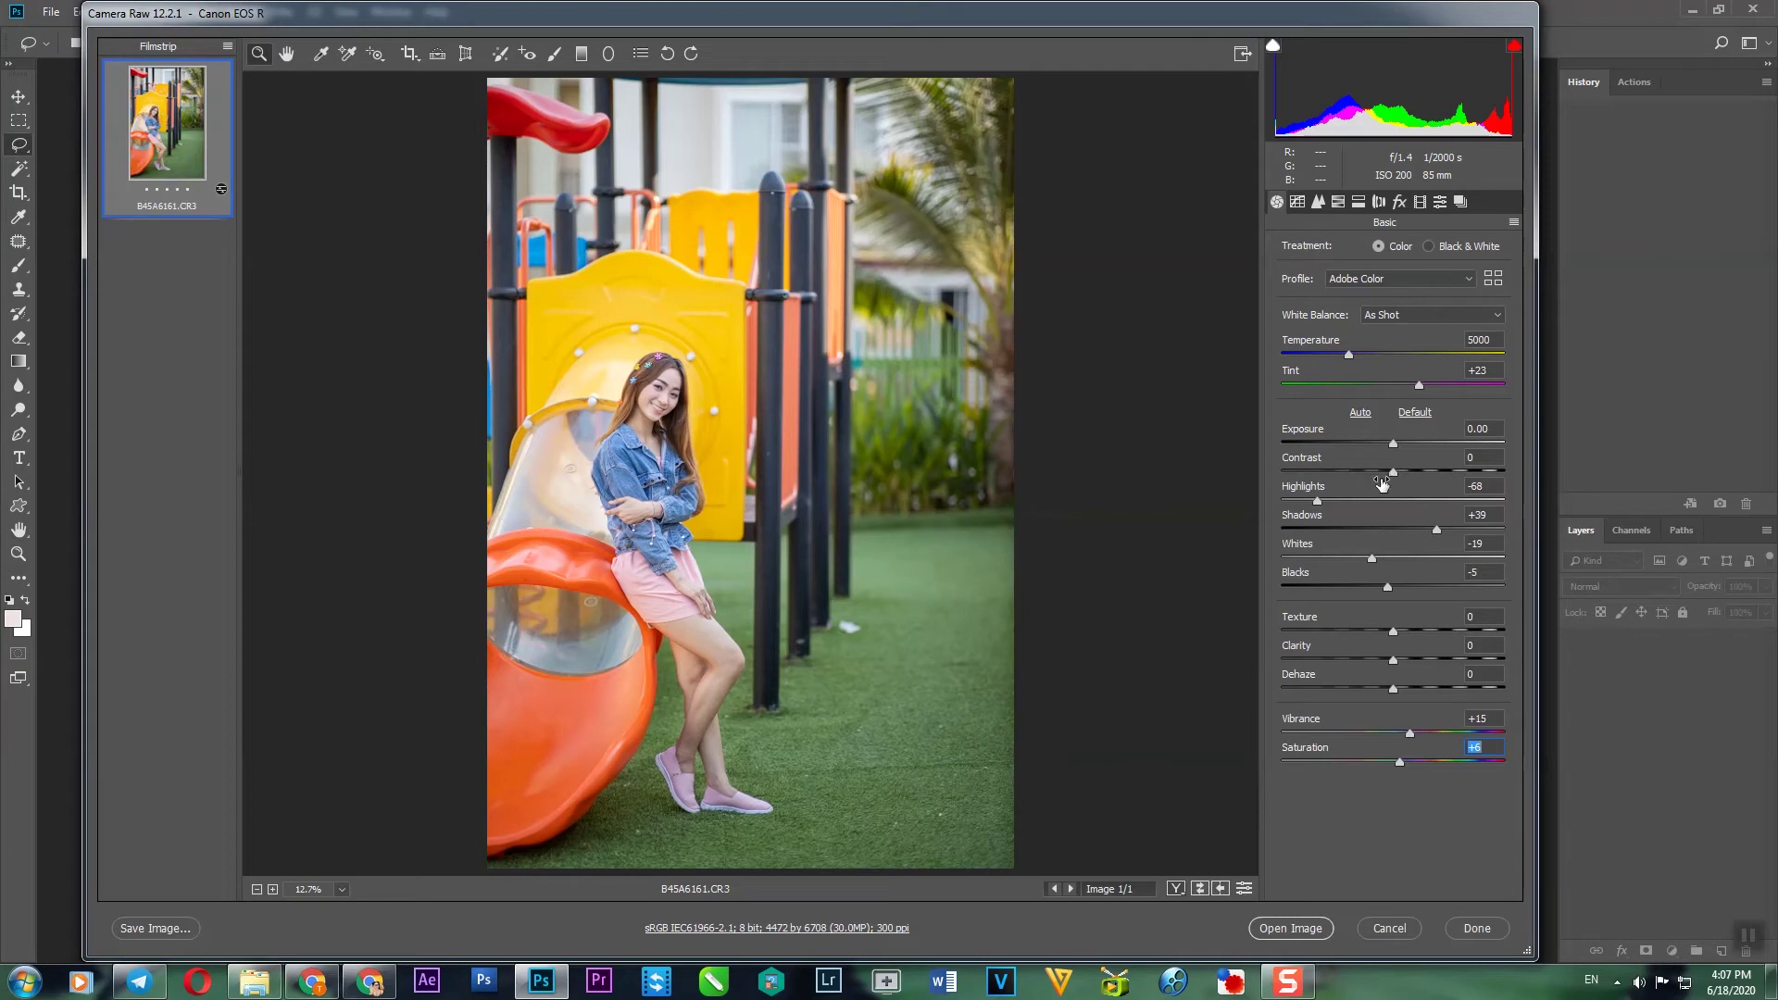
- Raise shadows to +48 and exposure to +0.10, and cool the white balance temperature to 4800
{"action": "left_click_drag", "start_coordinate": [1445, 532], "coordinate": [1447, 533]}
{"action": "left_click", "coordinate": [1399, 444]}
{"action": "left_click_drag", "start_coordinate": [1398, 443], "coordinate": [1396, 443]}
{"action": "left_click", "coordinate": [1484, 341]}
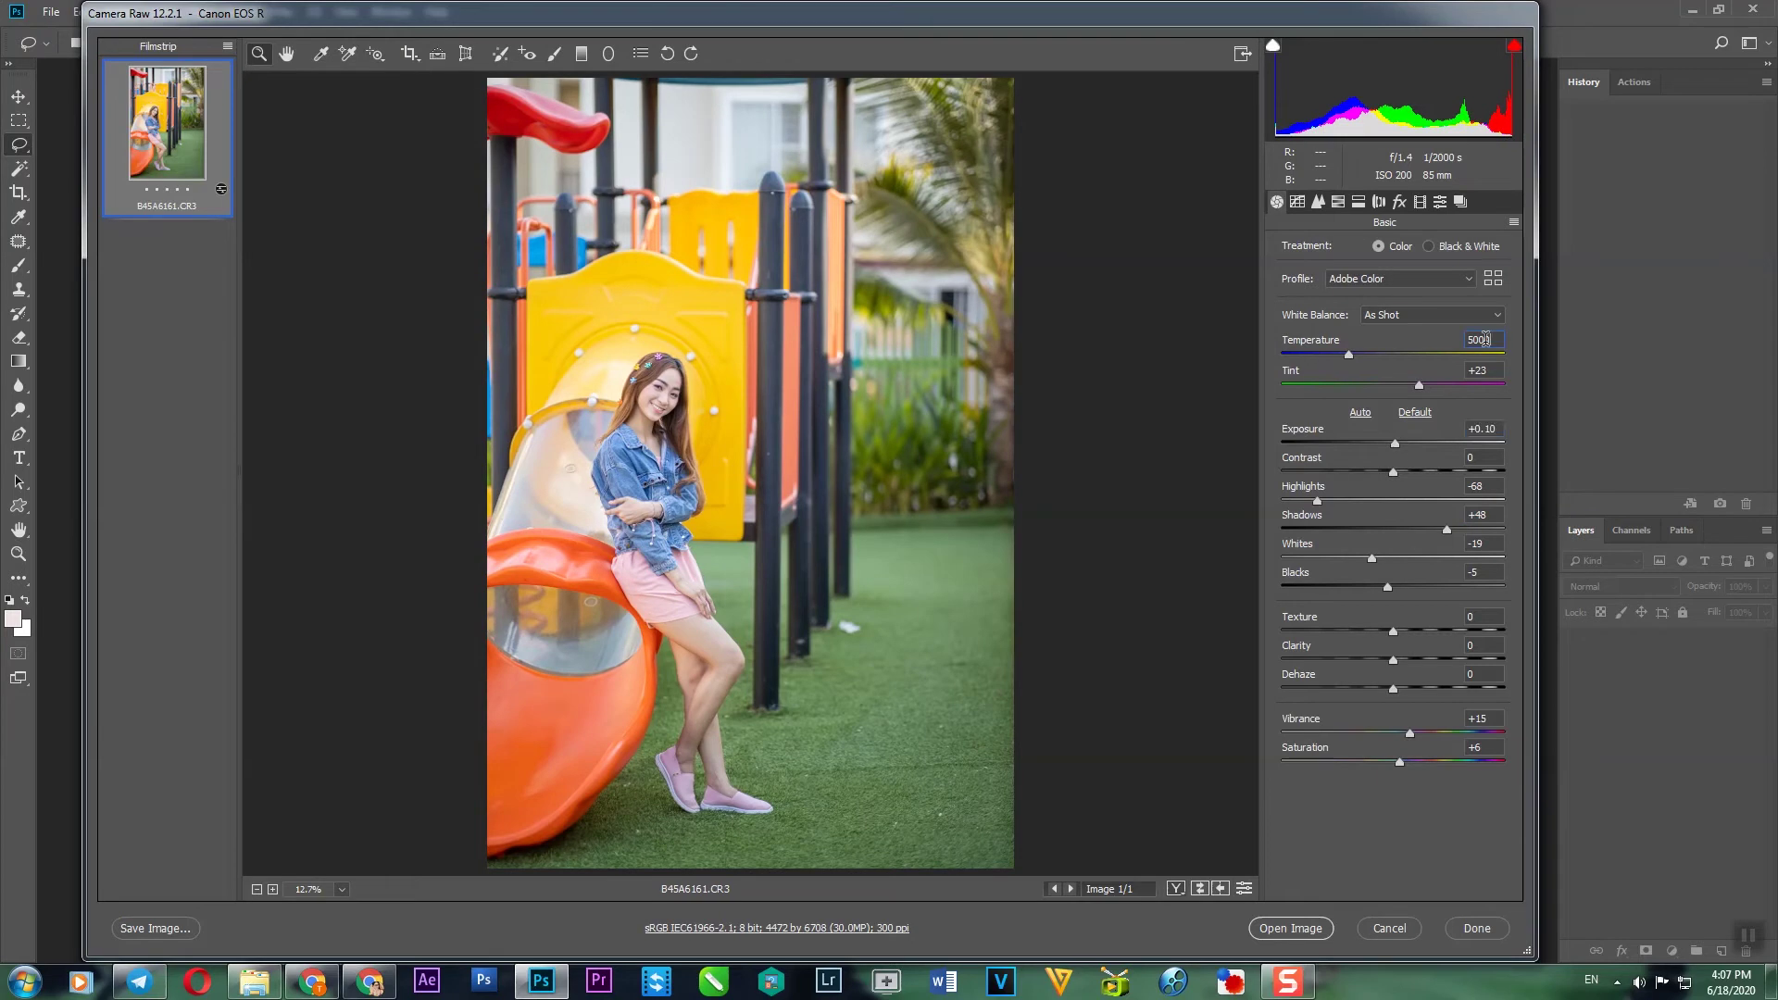
{"action": "left_click_drag", "start_coordinate": [1425, 345], "coordinate": [1421, 344]}
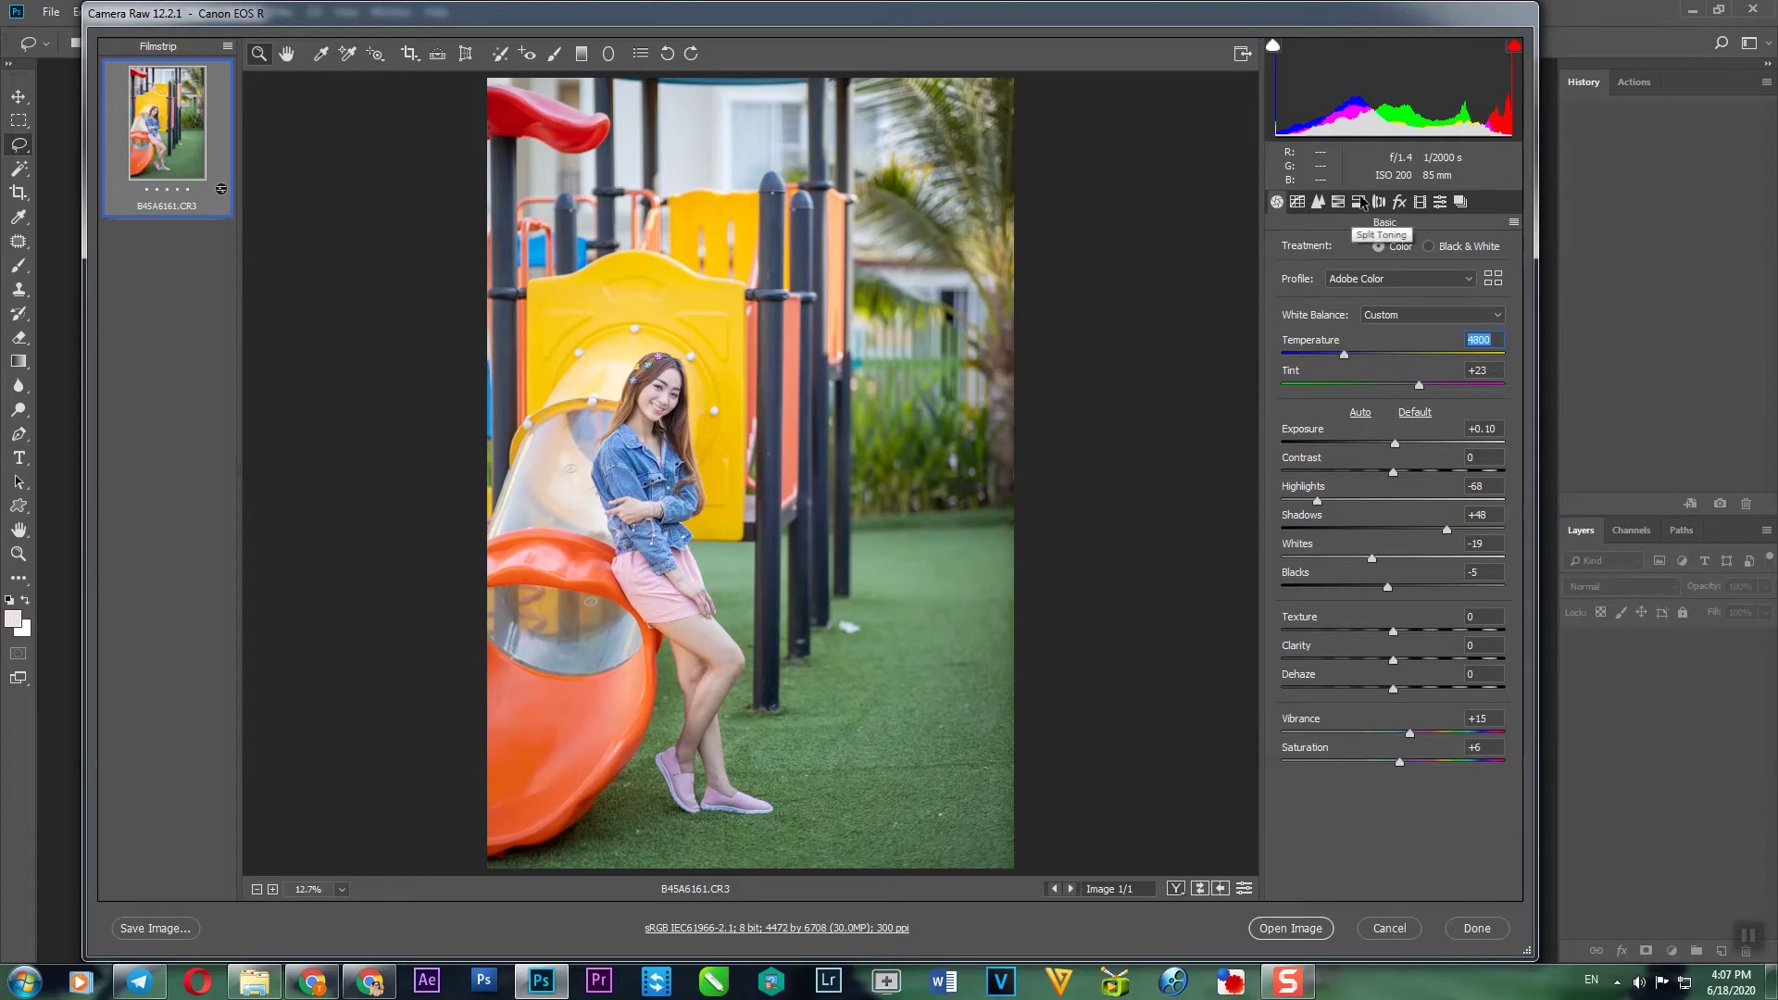
- In the HSL adjustments, set the greens hue to +13, keeping the blues and aquas hues at 0
{"action": "left_click", "coordinate": [1320, 204]}
{"action": "left_click", "coordinate": [1336, 205]}
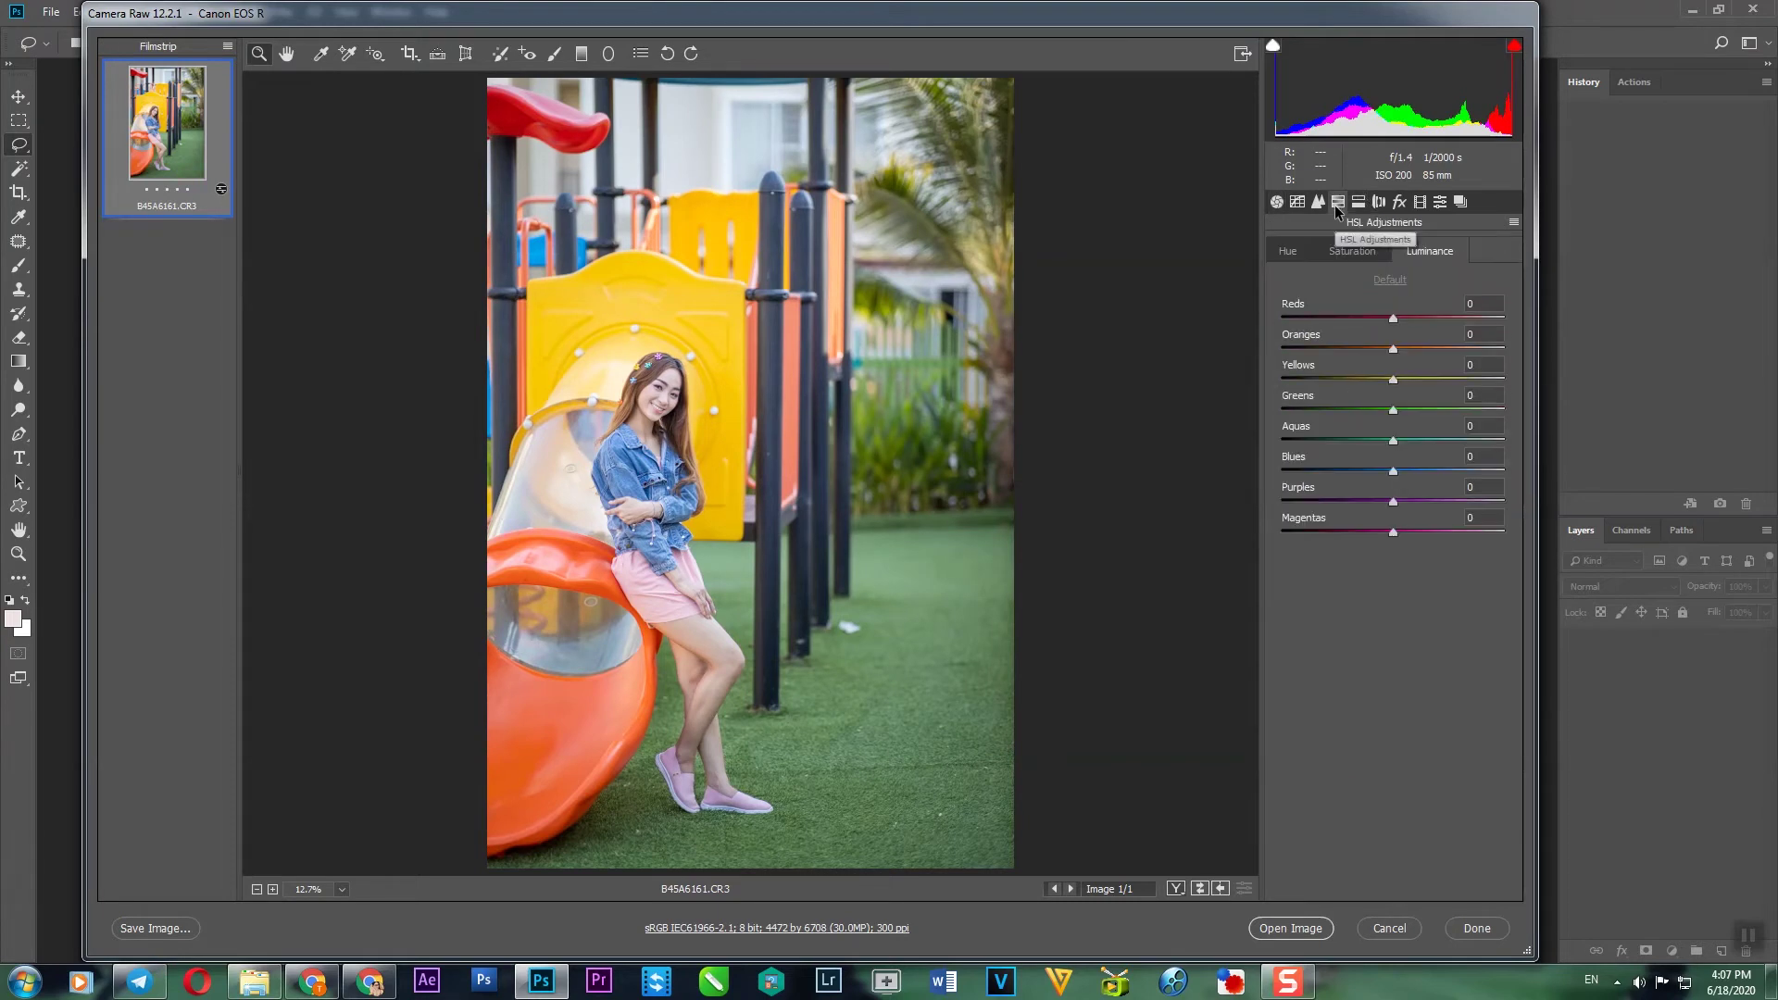
{"action": "left_click", "coordinate": [1299, 252]}
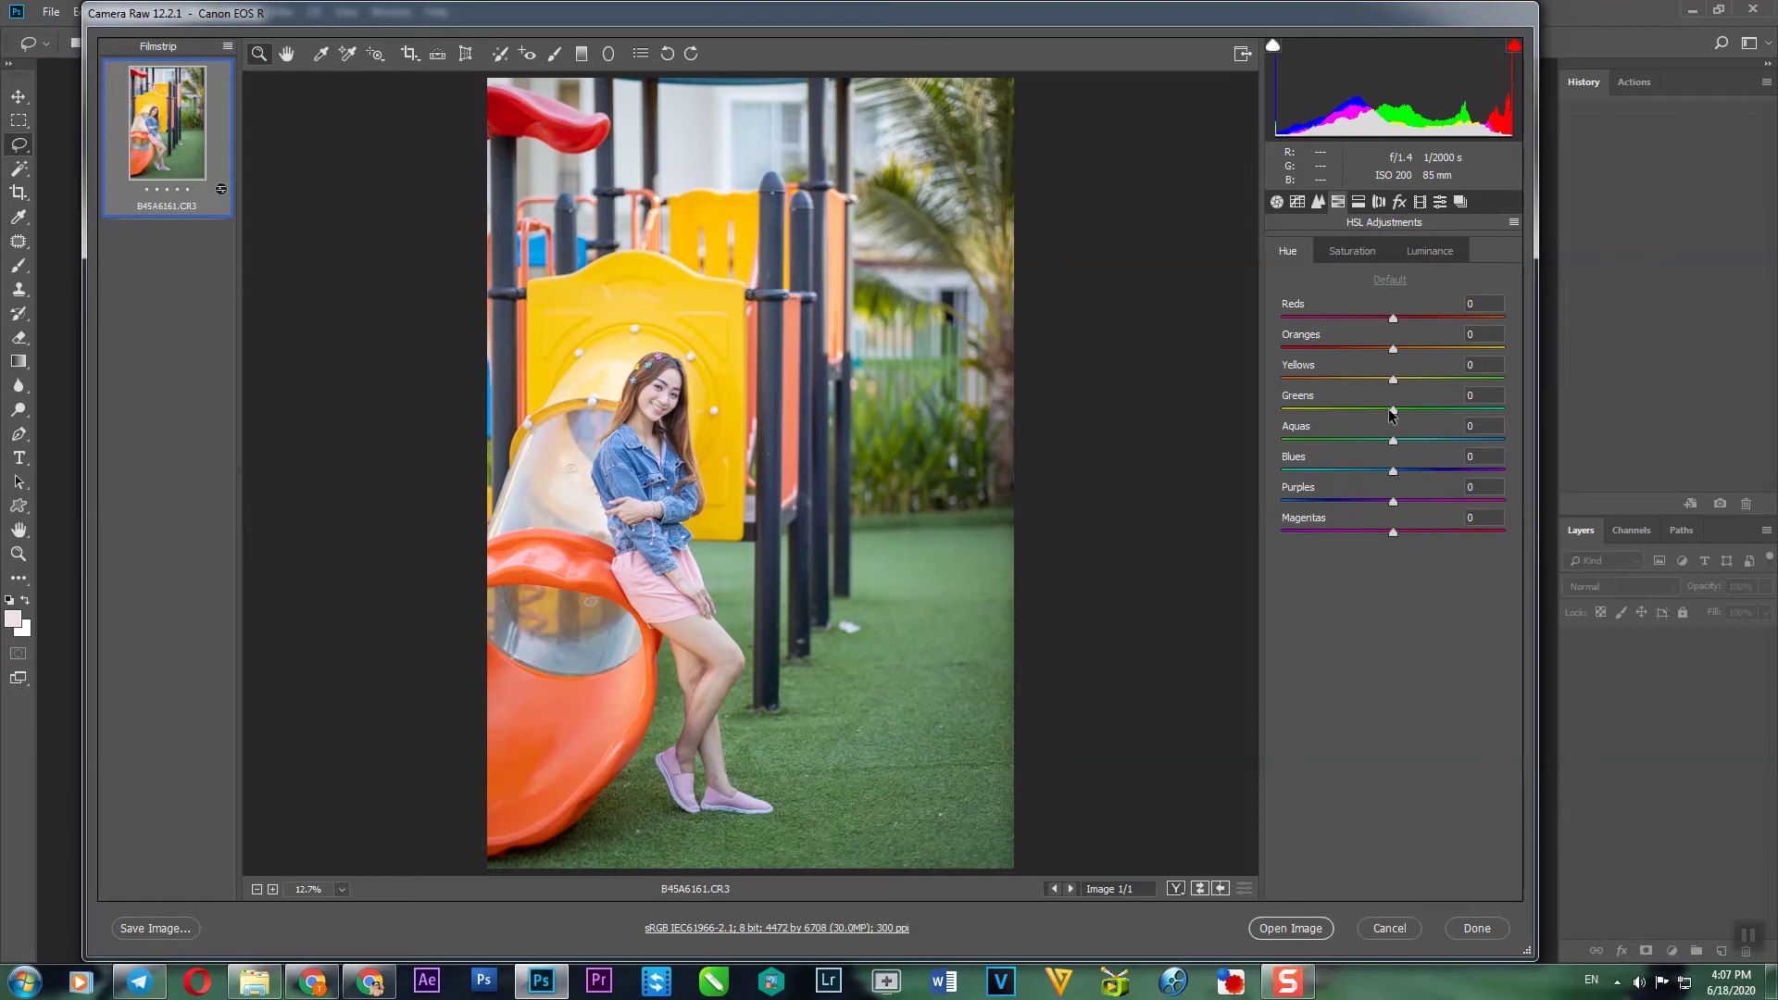
{"action": "mouse_move", "coordinate": [1395, 475]}
{"action": "left_mouse_down"}
{"action": "mouse_move", "coordinate": [1335, 475]}
{"action": "mouse_move", "coordinate": [1402, 487]}
{"action": "left_mouse_up"}
{"action": "double_click", "coordinate": [1403, 471]}
{"action": "left_click_drag", "start_coordinate": [1391, 412], "coordinate": [1359, 460]}
{"action": "type", "text": "0"}
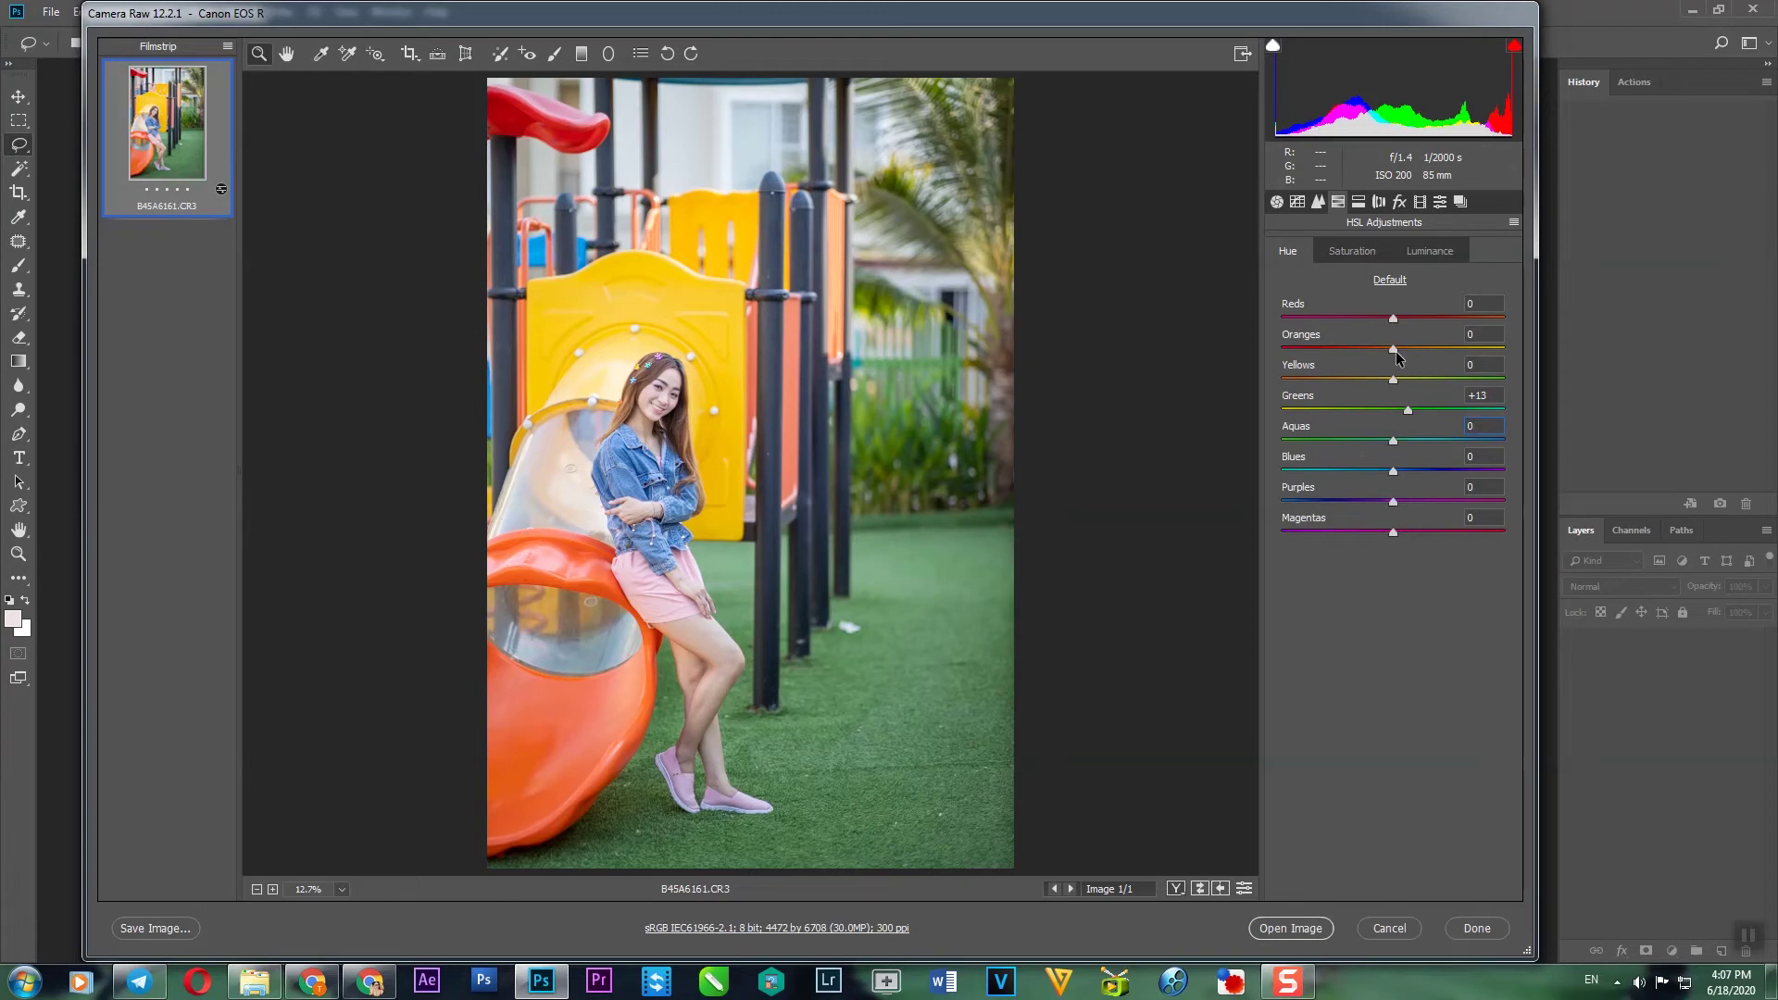
- Shift the oranges hue to +3, judging the effect on the woman's skin up close
{"action": "left_click_drag", "start_coordinate": [1393, 348], "coordinate": [1404, 359]}
{"action": "left_click", "coordinate": [700, 470]}
{"action": "left_click_drag", "start_coordinate": [1405, 355], "coordinate": [1350, 348]}
- Set the oranges luminance to +10 and the oranges saturation to -14 to brighten and soften the skin tone
{"action": "left_click", "coordinate": [1360, 252]}
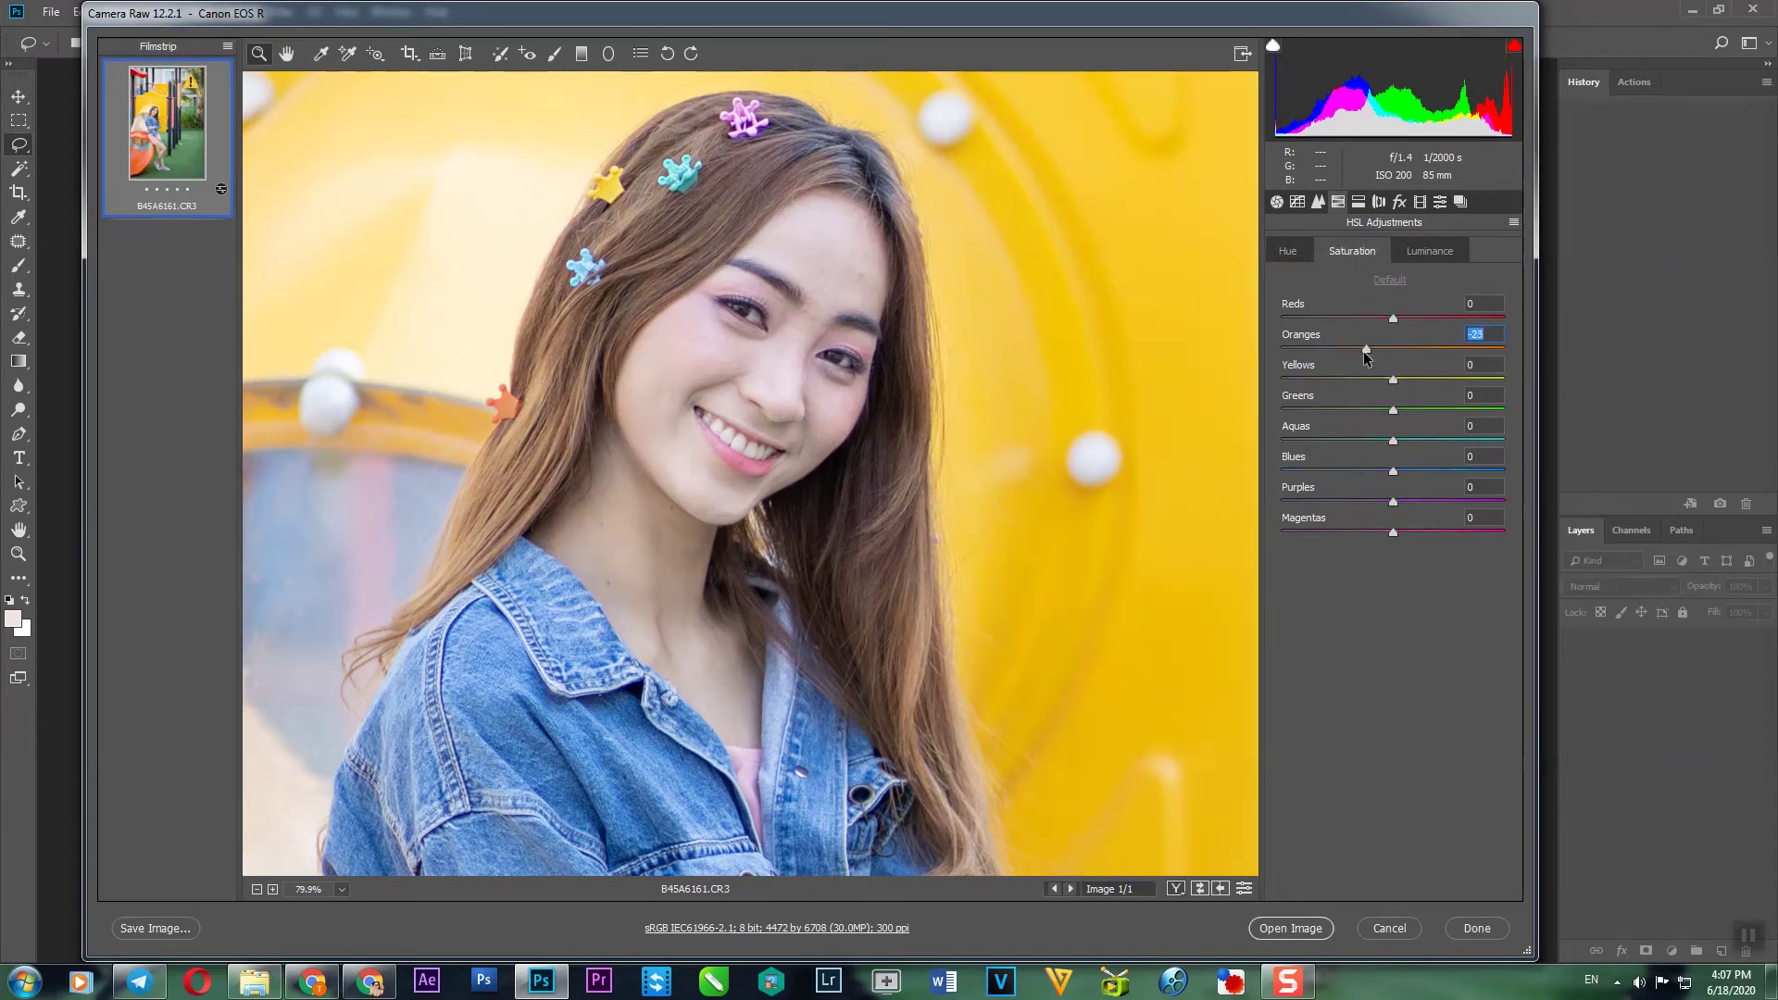
{"action": "left_click", "coordinate": [1430, 252]}
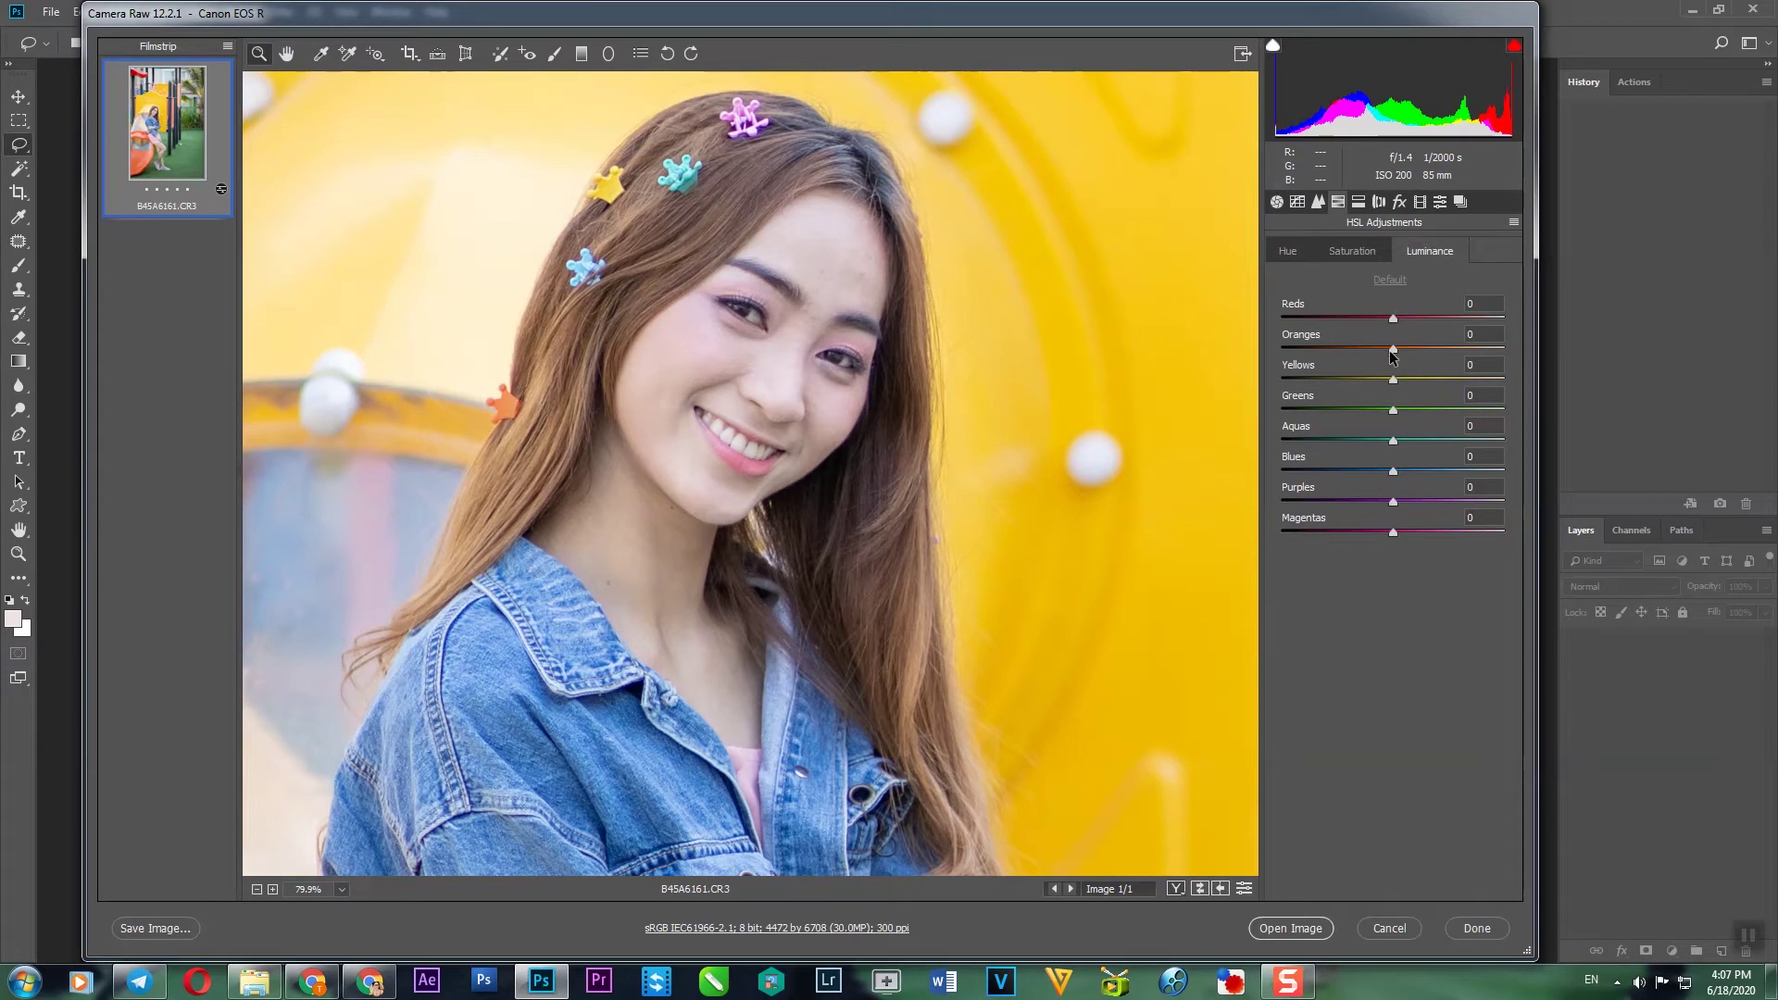
{"action": "left_click_drag", "start_coordinate": [1421, 348], "coordinate": [1378, 348]}
{"action": "left_click", "coordinate": [1371, 258]}
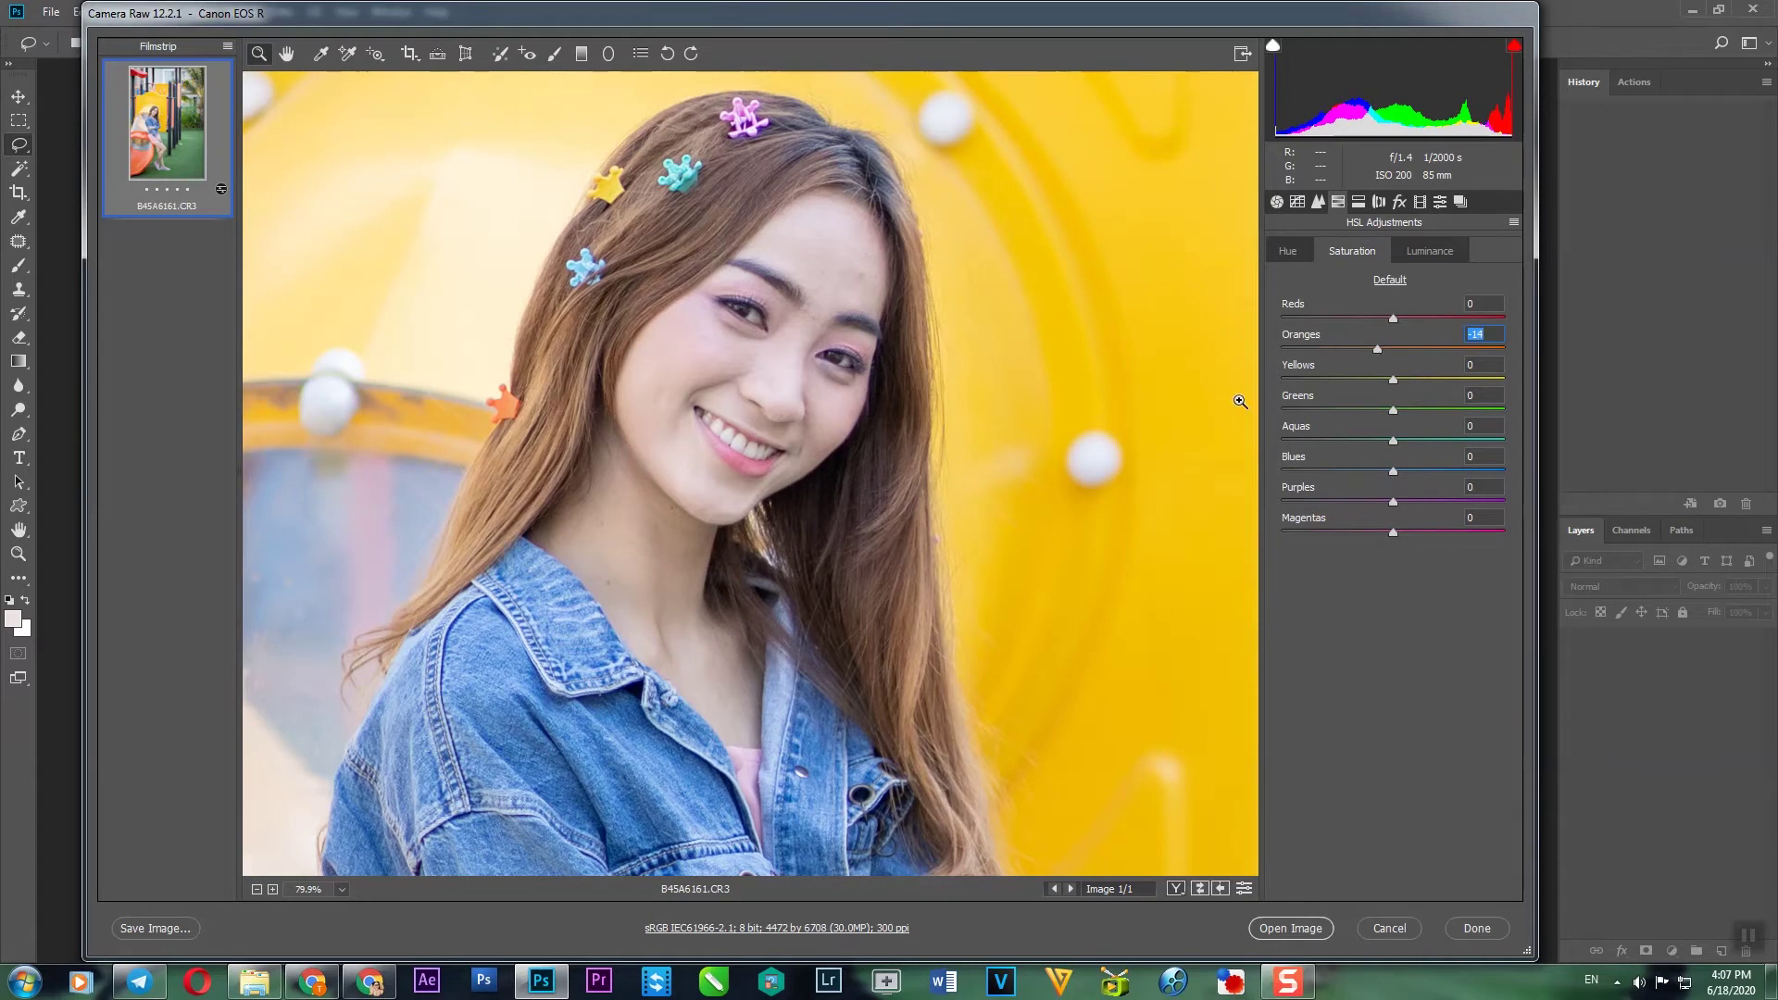
- Set the greens saturation to -42 and the greens luminance to +6 to mute the grass and foliage
{"action": "right_click", "coordinate": [952, 448]}
{"action": "left_click", "coordinate": [978, 533]}
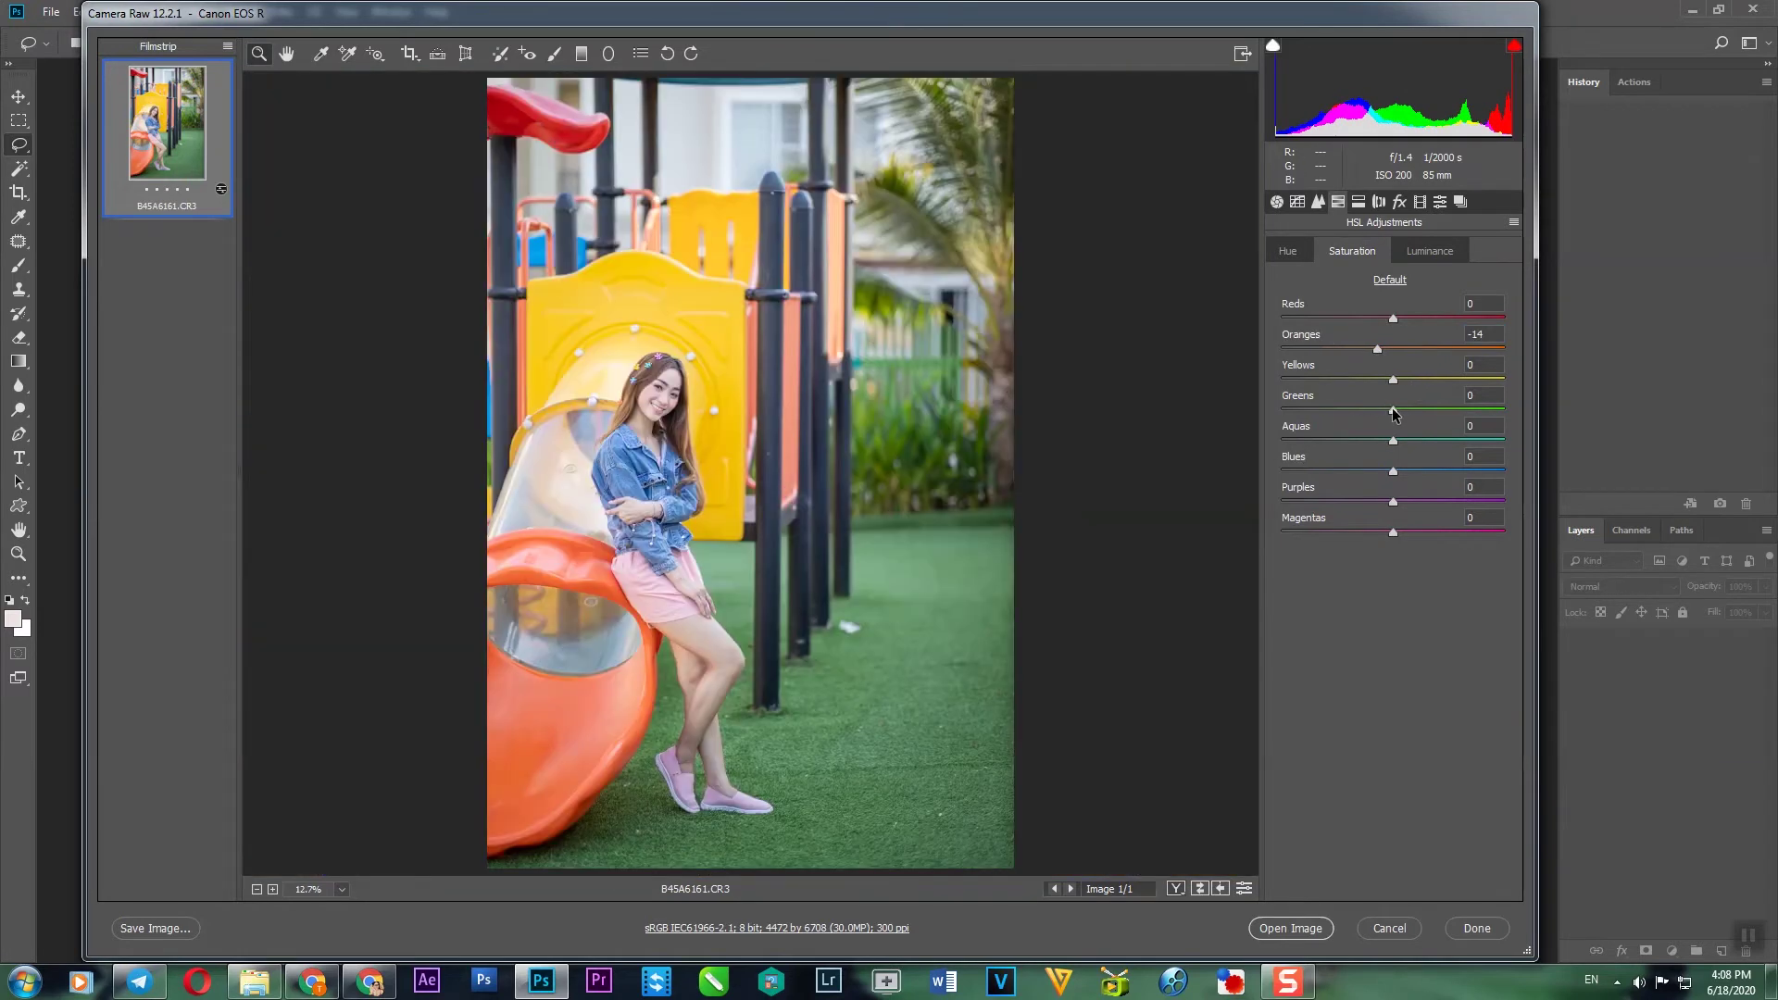
{"action": "left_click_drag", "start_coordinate": [1393, 411], "coordinate": [1342, 415]}
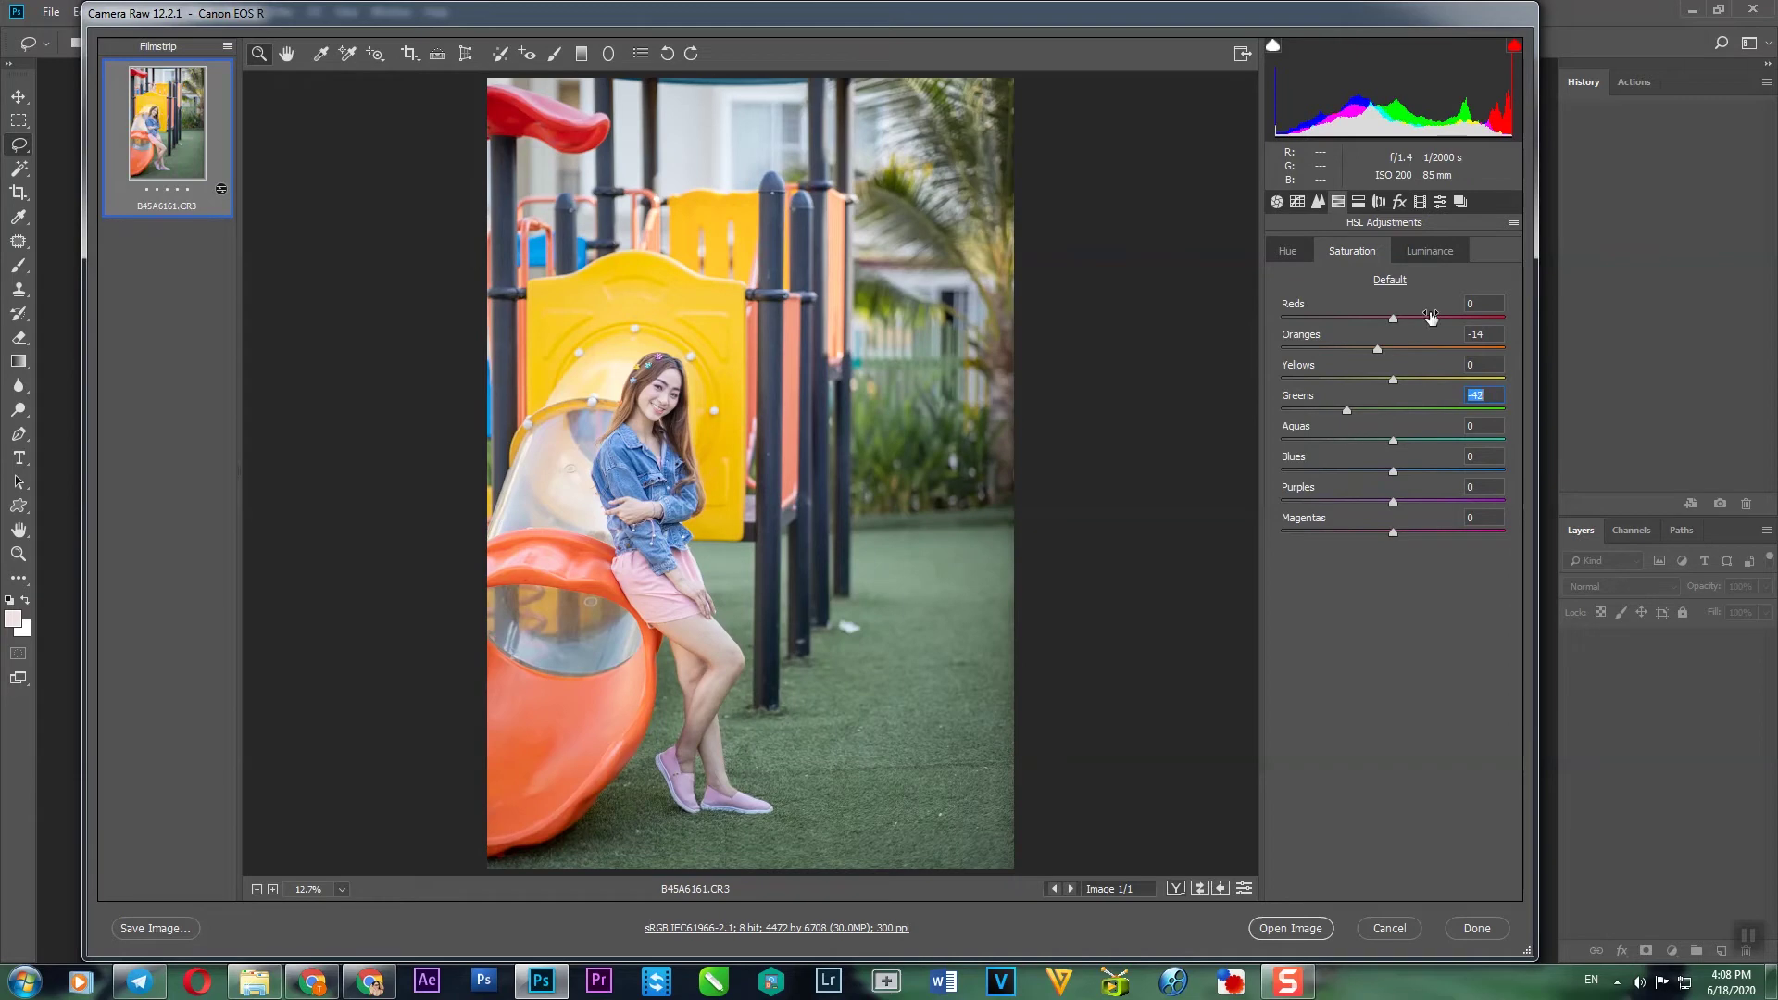
{"action": "left_click", "coordinate": [1448, 246]}
{"action": "left_click_drag", "start_coordinate": [1397, 414], "coordinate": [1403, 417]}
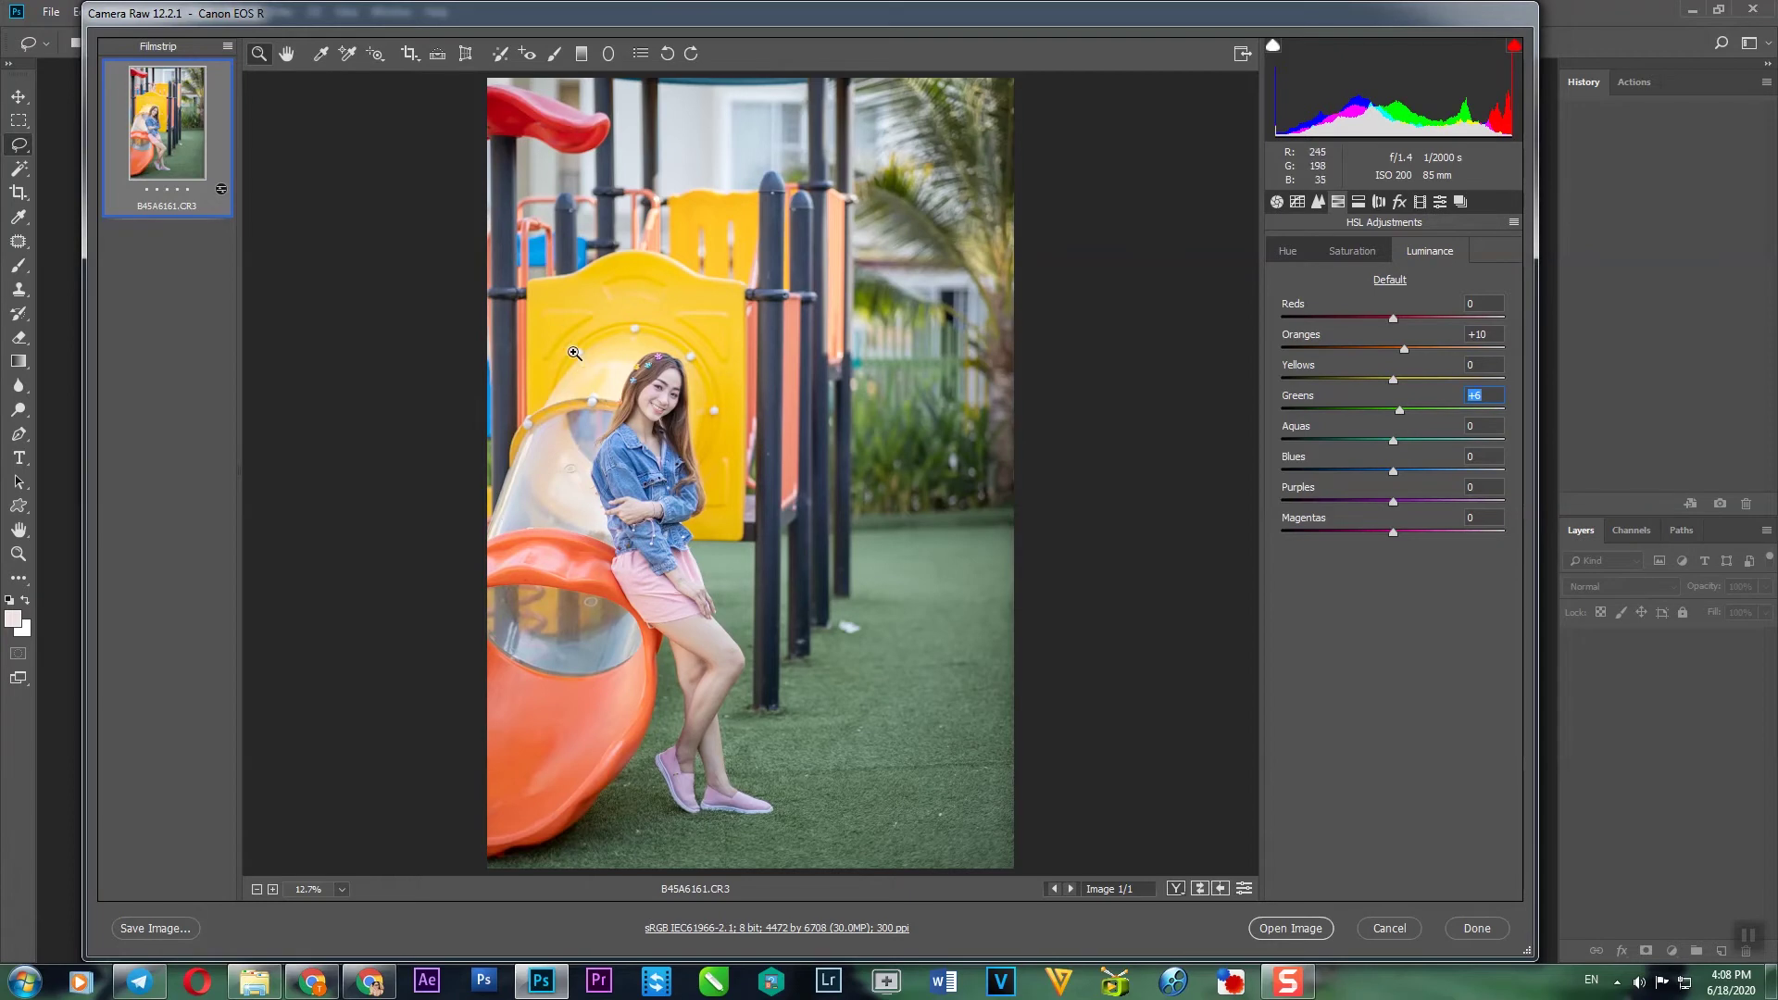
- Compare the photo before and after the raw adjustments, and open the developed image in Photoshop
{"action": "left_click", "coordinate": [1175, 889]}
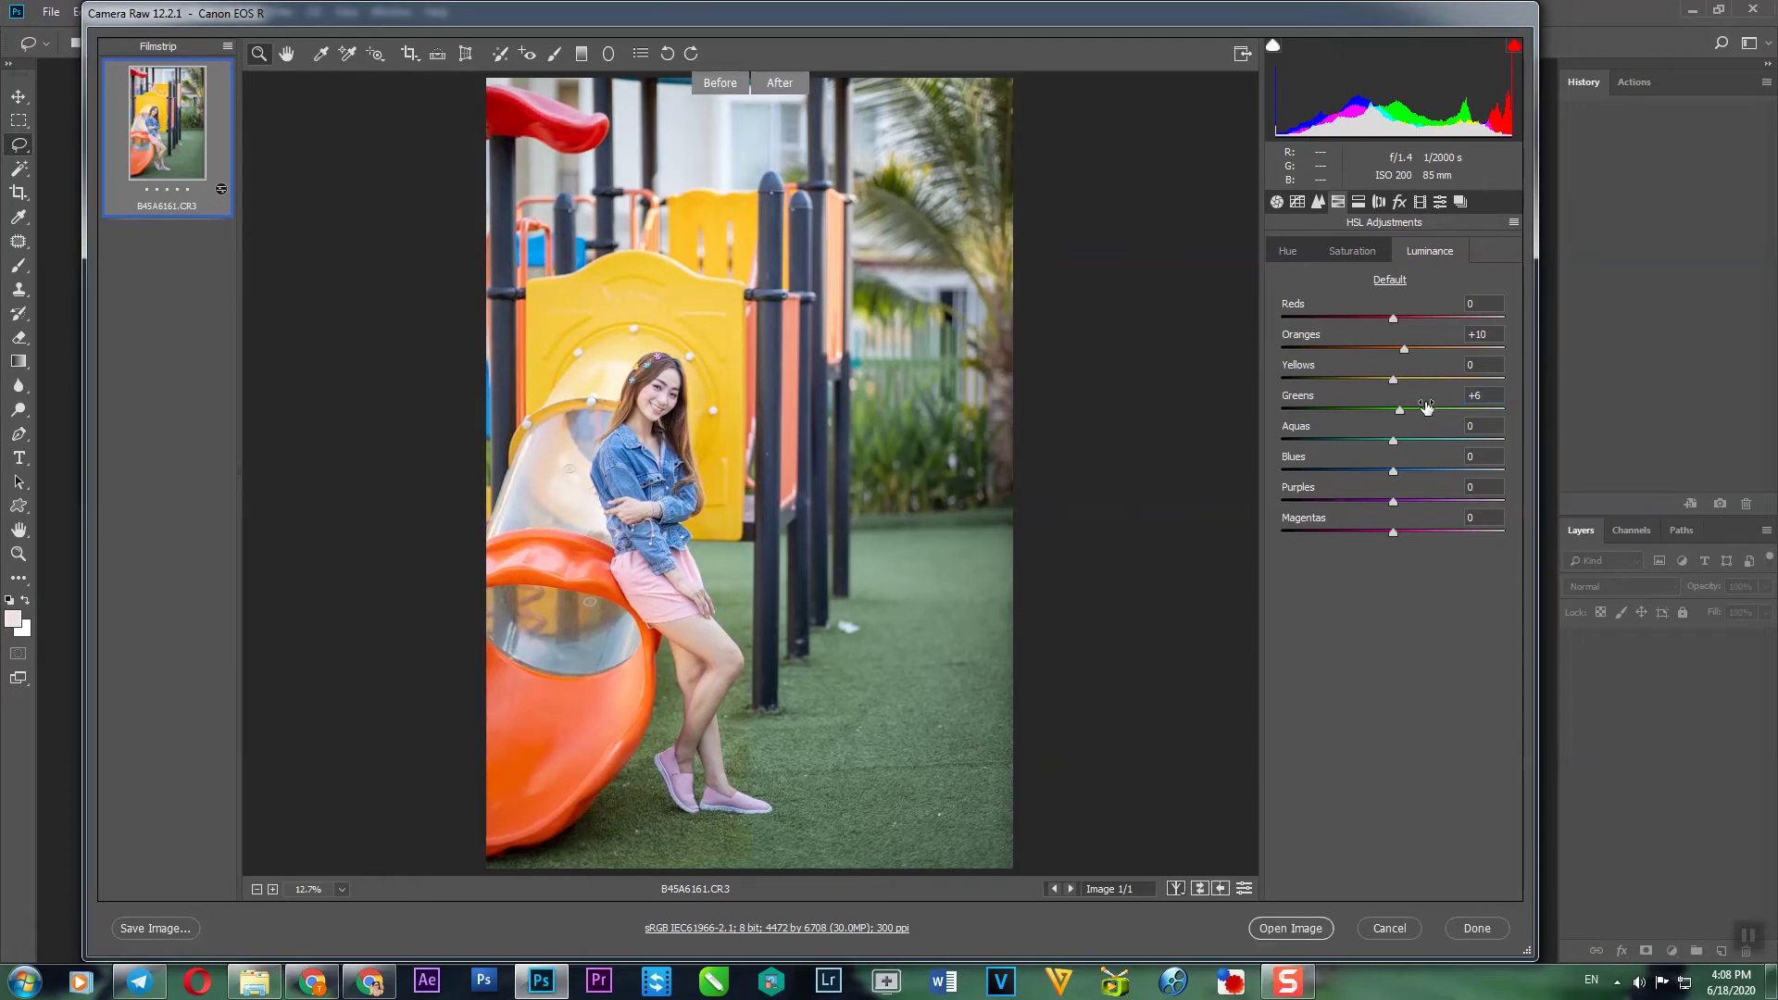
{"action": "left_click", "coordinate": [1289, 251]}
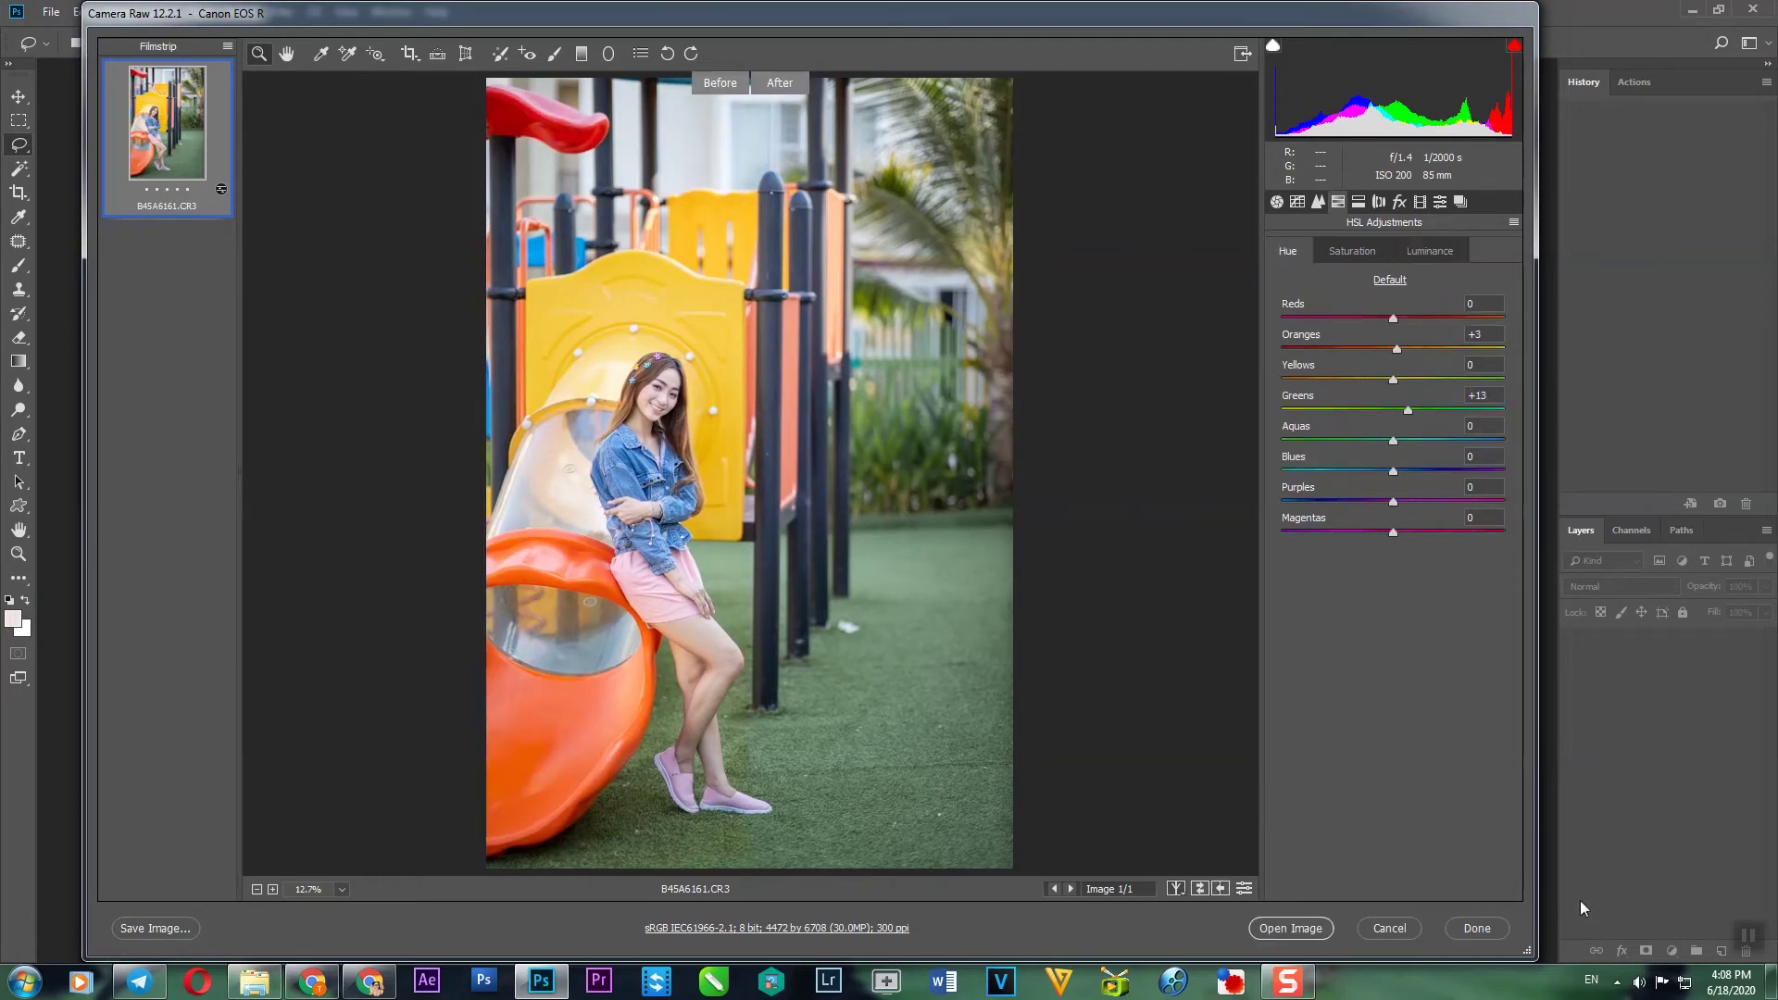
{"action": "left_click", "coordinate": [1308, 928]}
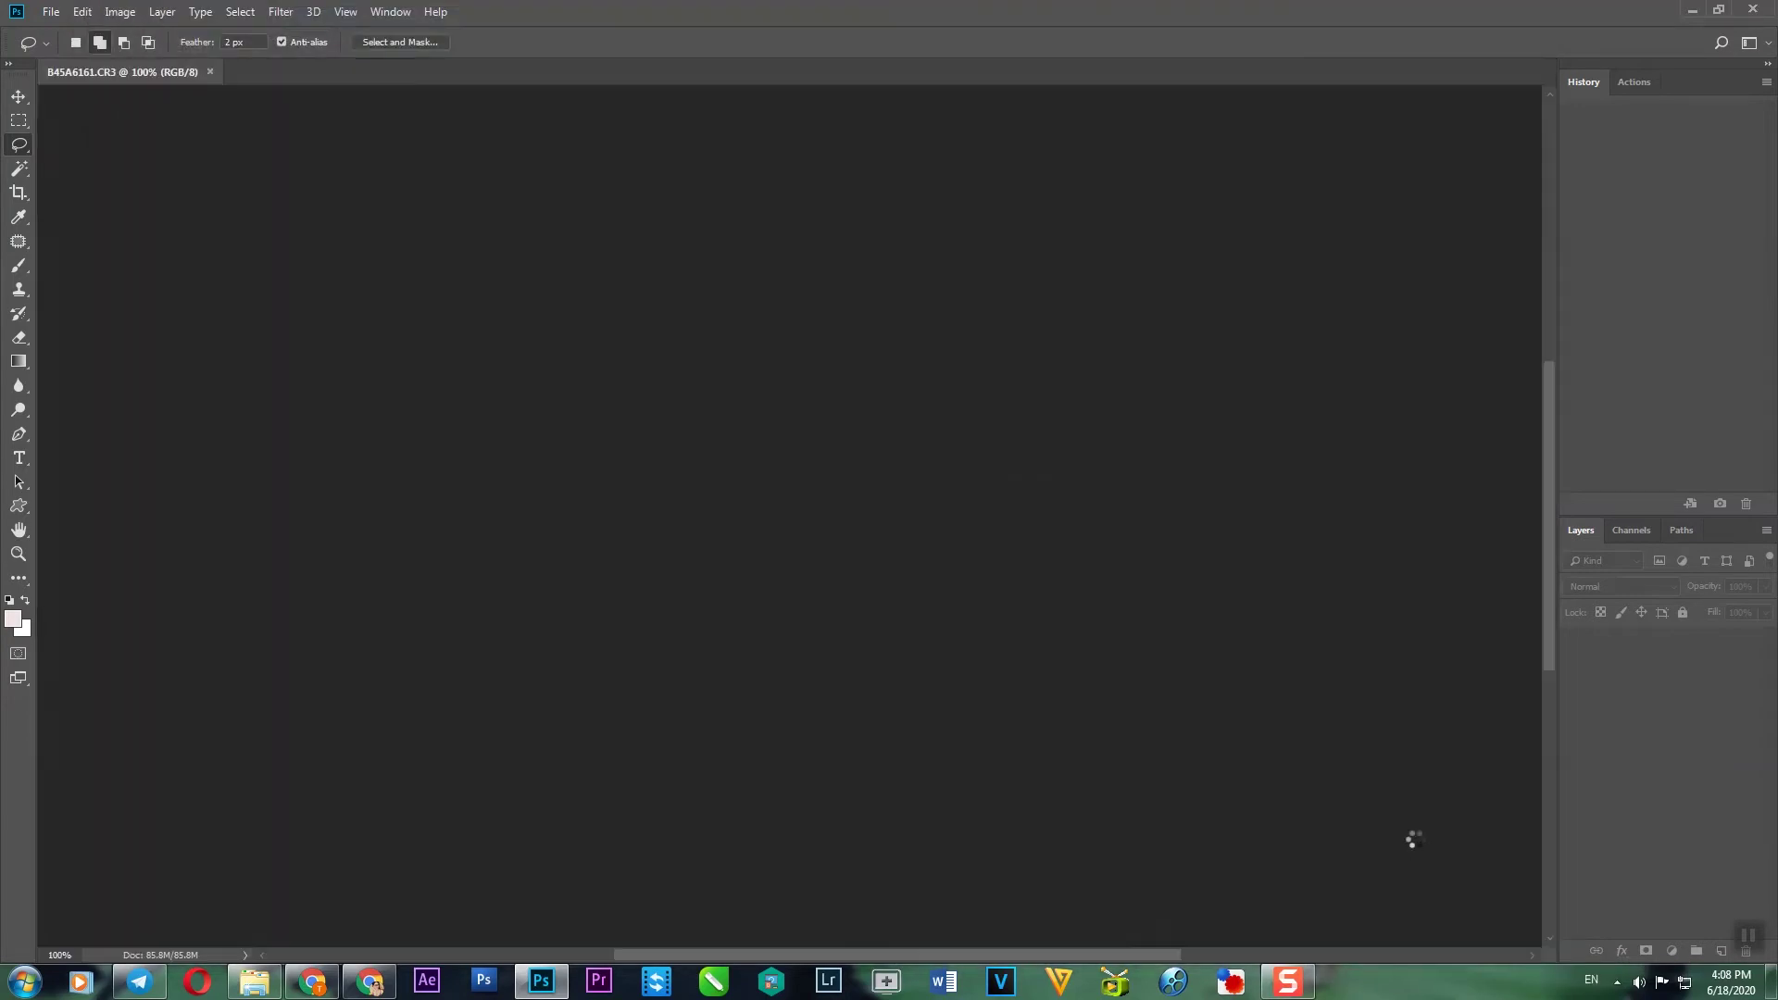
- Examine the woman's face, upper body and legs up close for areas that need retouching
{"action": "scroll", "coordinate": [667, 450], "scroll_direction": "up", "scroll_amount": 3}
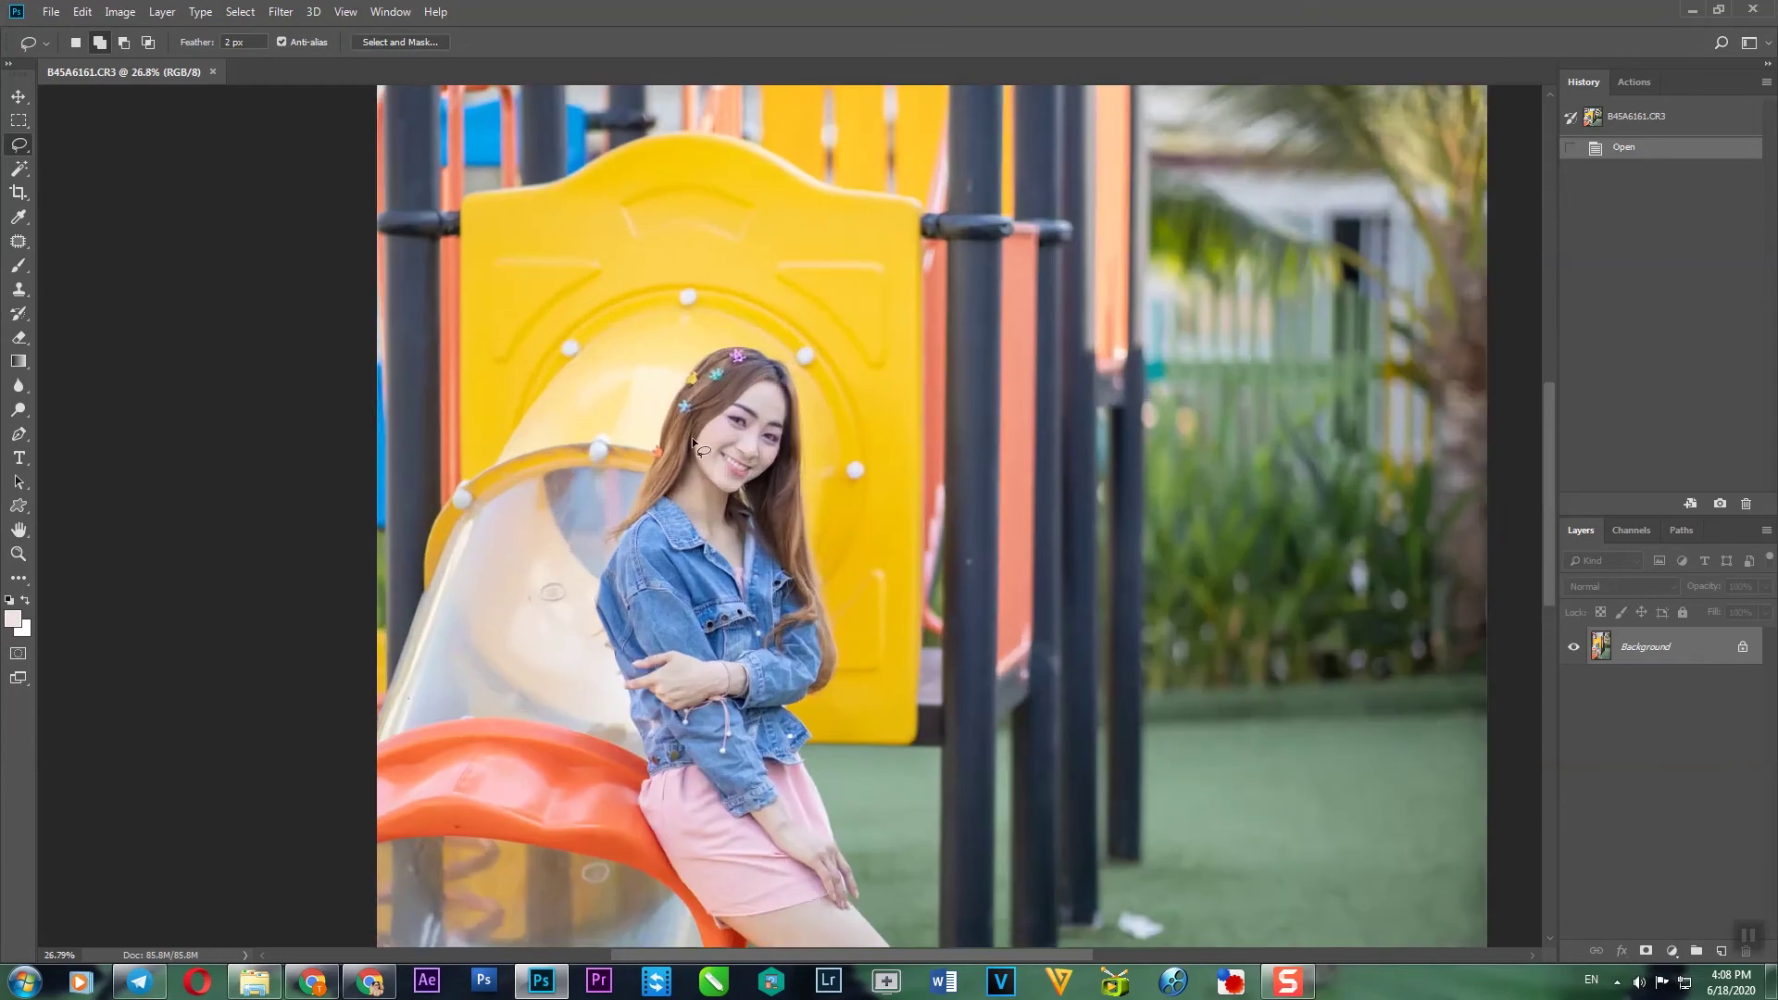
{"action": "scroll", "coordinate": [692, 438], "scroll_direction": "up", "scroll_amount": 8}
{"action": "scroll", "coordinate": [760, 402], "scroll_direction": "down", "scroll_amount": 6}
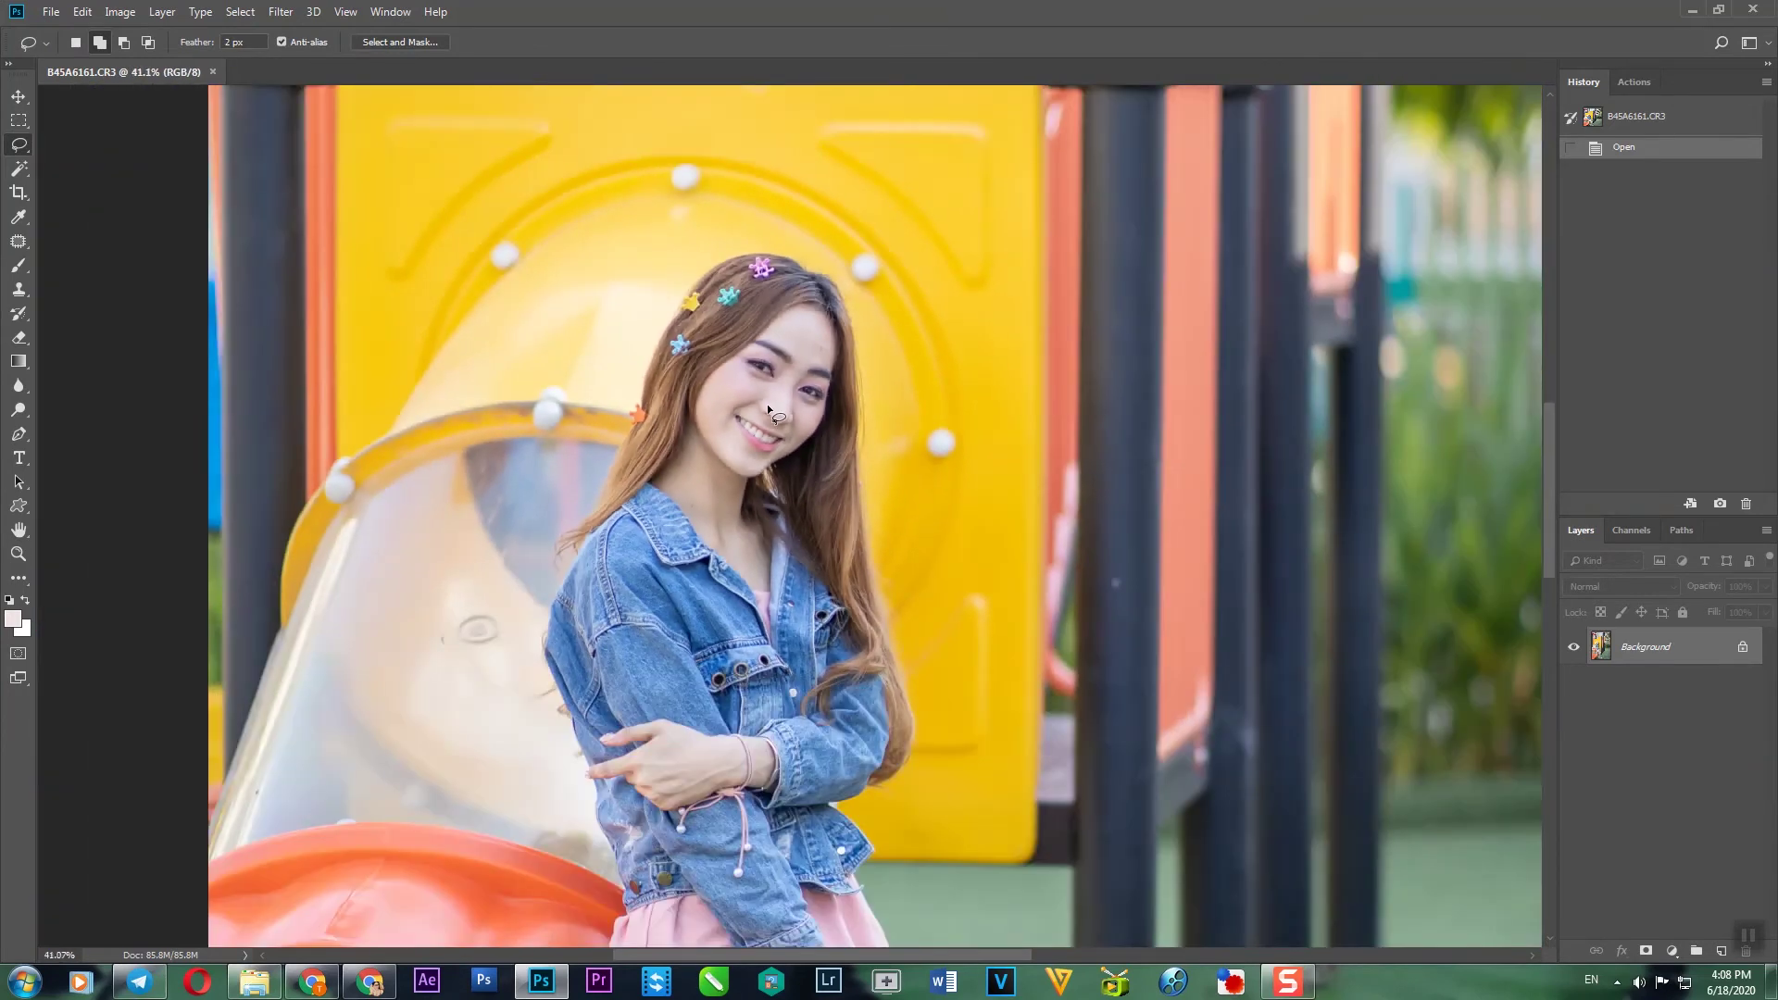
{"action": "scroll", "coordinate": [767, 404], "scroll_direction": "down", "scroll_amount": 5}
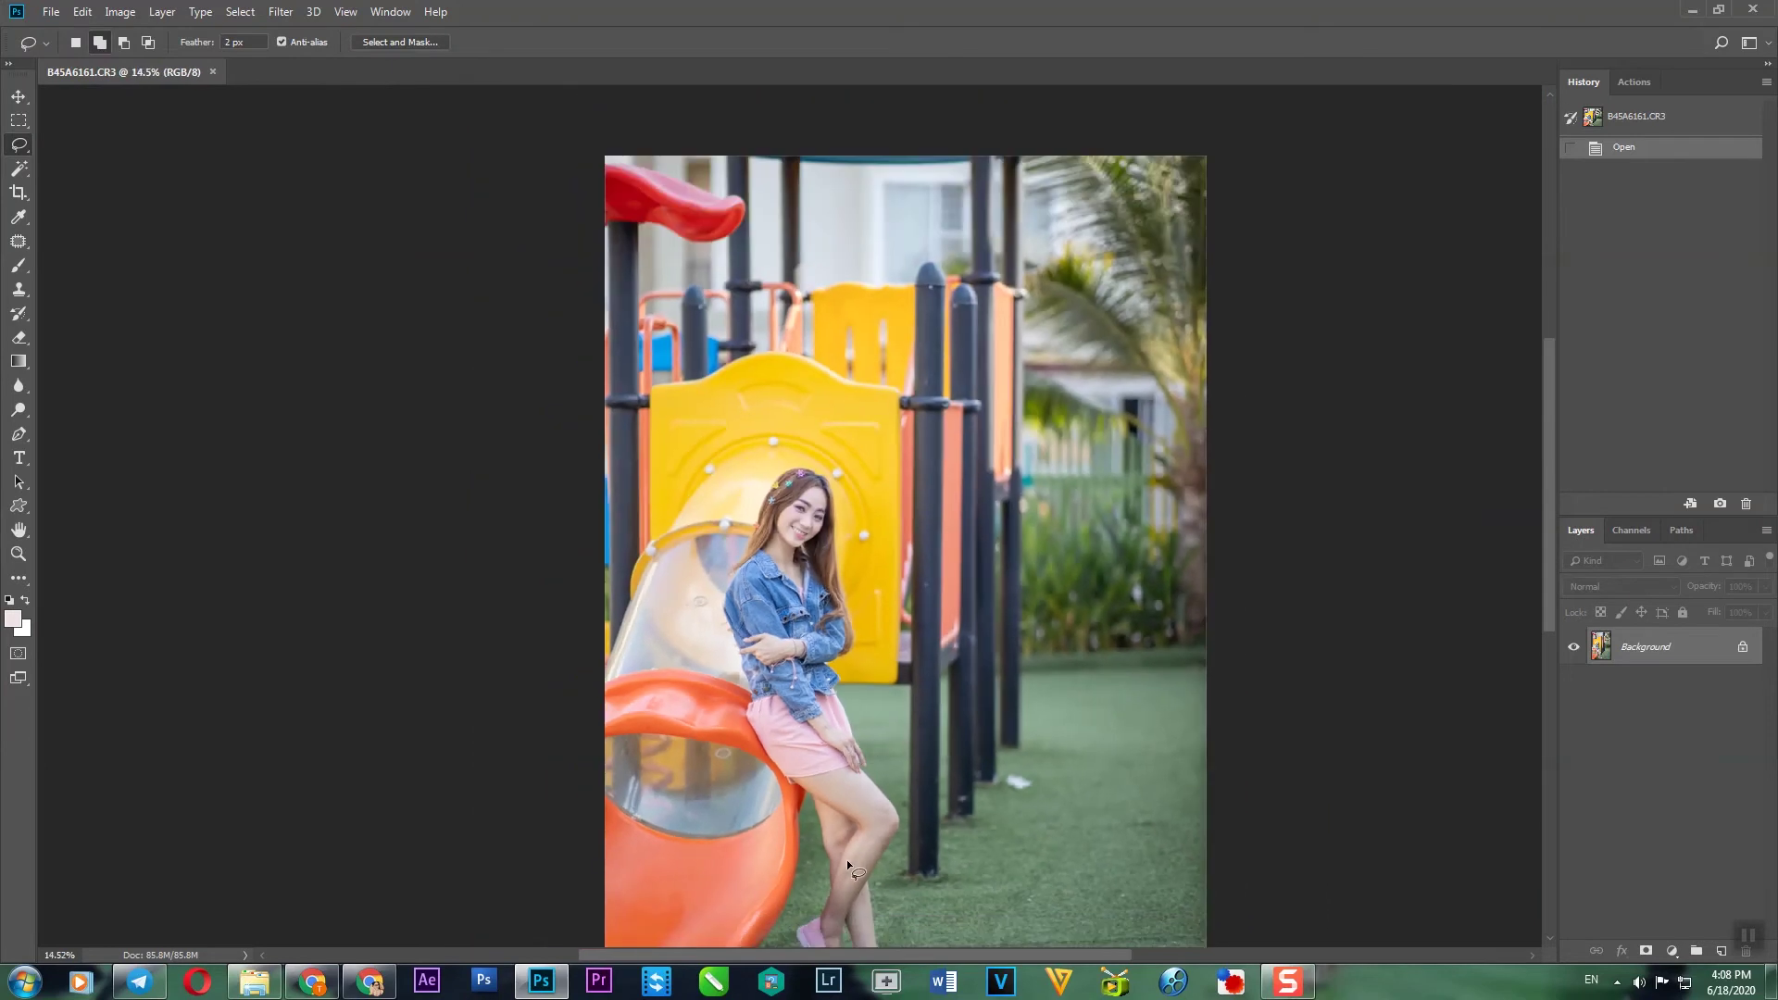
{"action": "scroll", "coordinate": [846, 865], "scroll_direction": "up", "scroll_amount": 1}
{"action": "left_click_drag", "start_coordinate": [850, 880], "coordinate": [843, 727]}
{"action": "scroll", "coordinate": [843, 536], "scroll_direction": "up", "scroll_amount": 3}
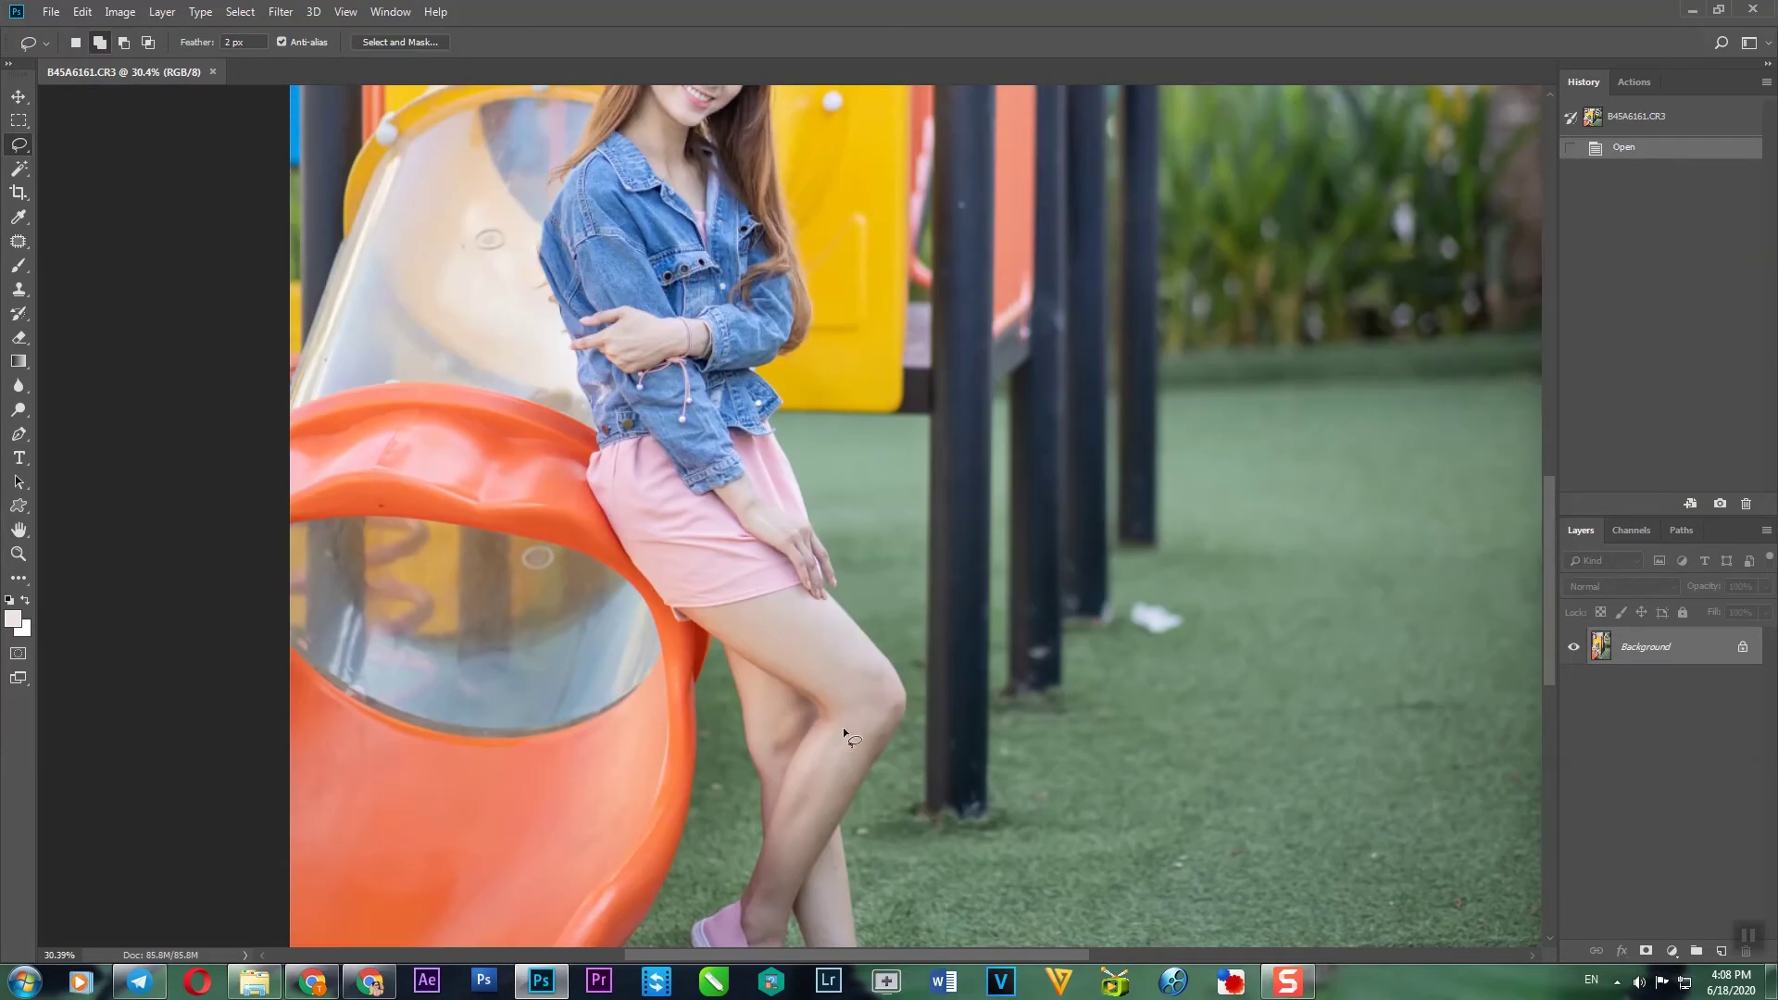
{"action": "scroll", "coordinate": [843, 728], "scroll_direction": "down", "scroll_amount": 3}
{"action": "left_click_drag", "start_coordinate": [838, 810], "coordinate": [870, 542]}
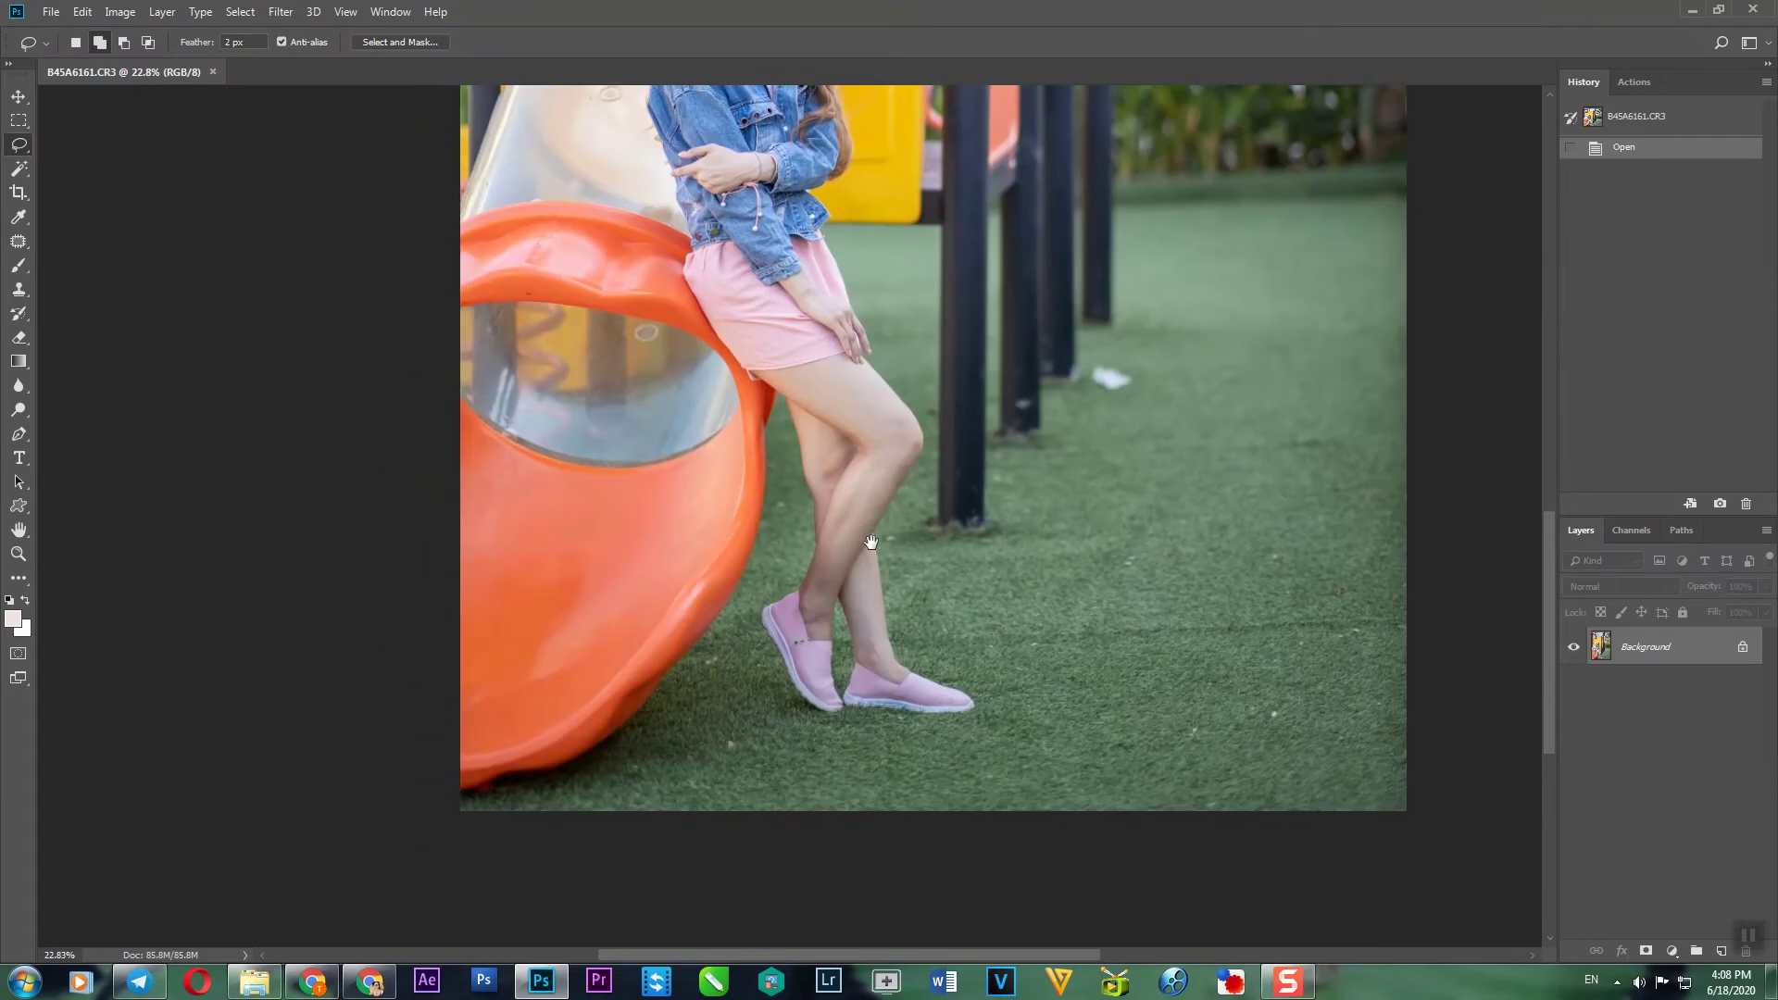
- Select the dark shadowed skin on the lower legs with the Magic Wand and grow the selection
{"action": "scroll", "coordinate": [871, 542], "scroll_direction": "up", "scroll_amount": 4}
{"action": "scroll", "coordinate": [836, 667], "scroll_direction": "up", "scroll_amount": 1}
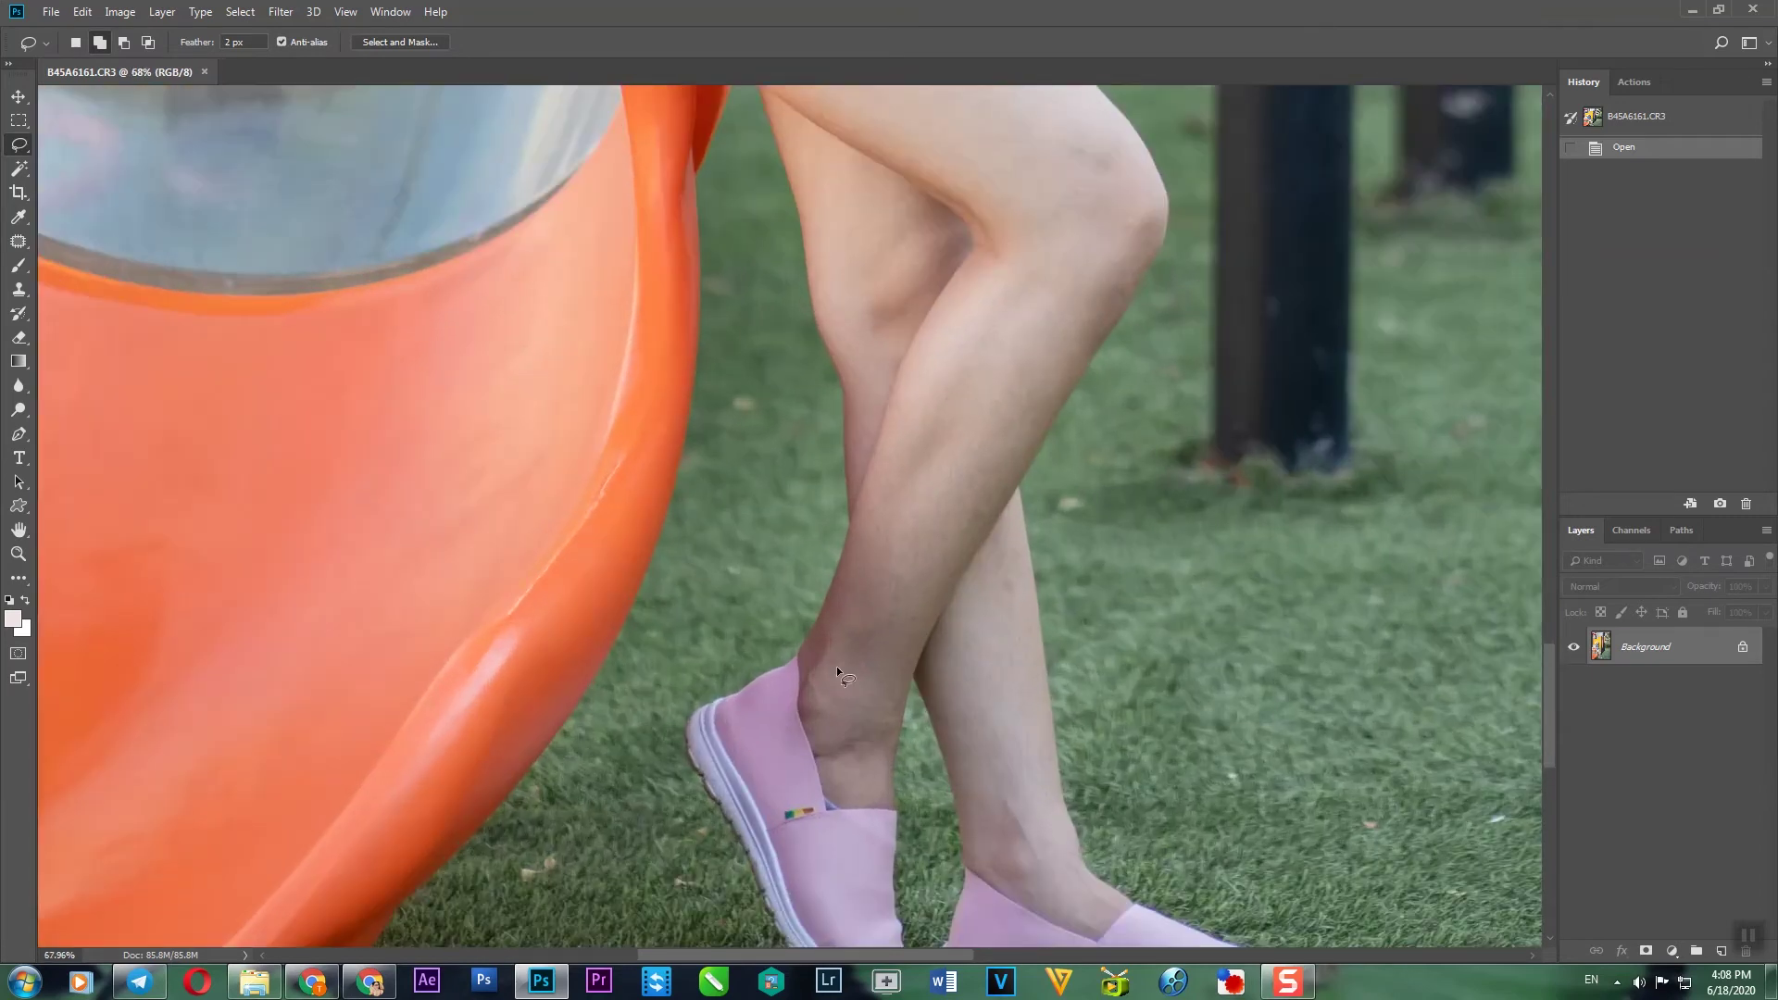
{"action": "key", "text": "w"}
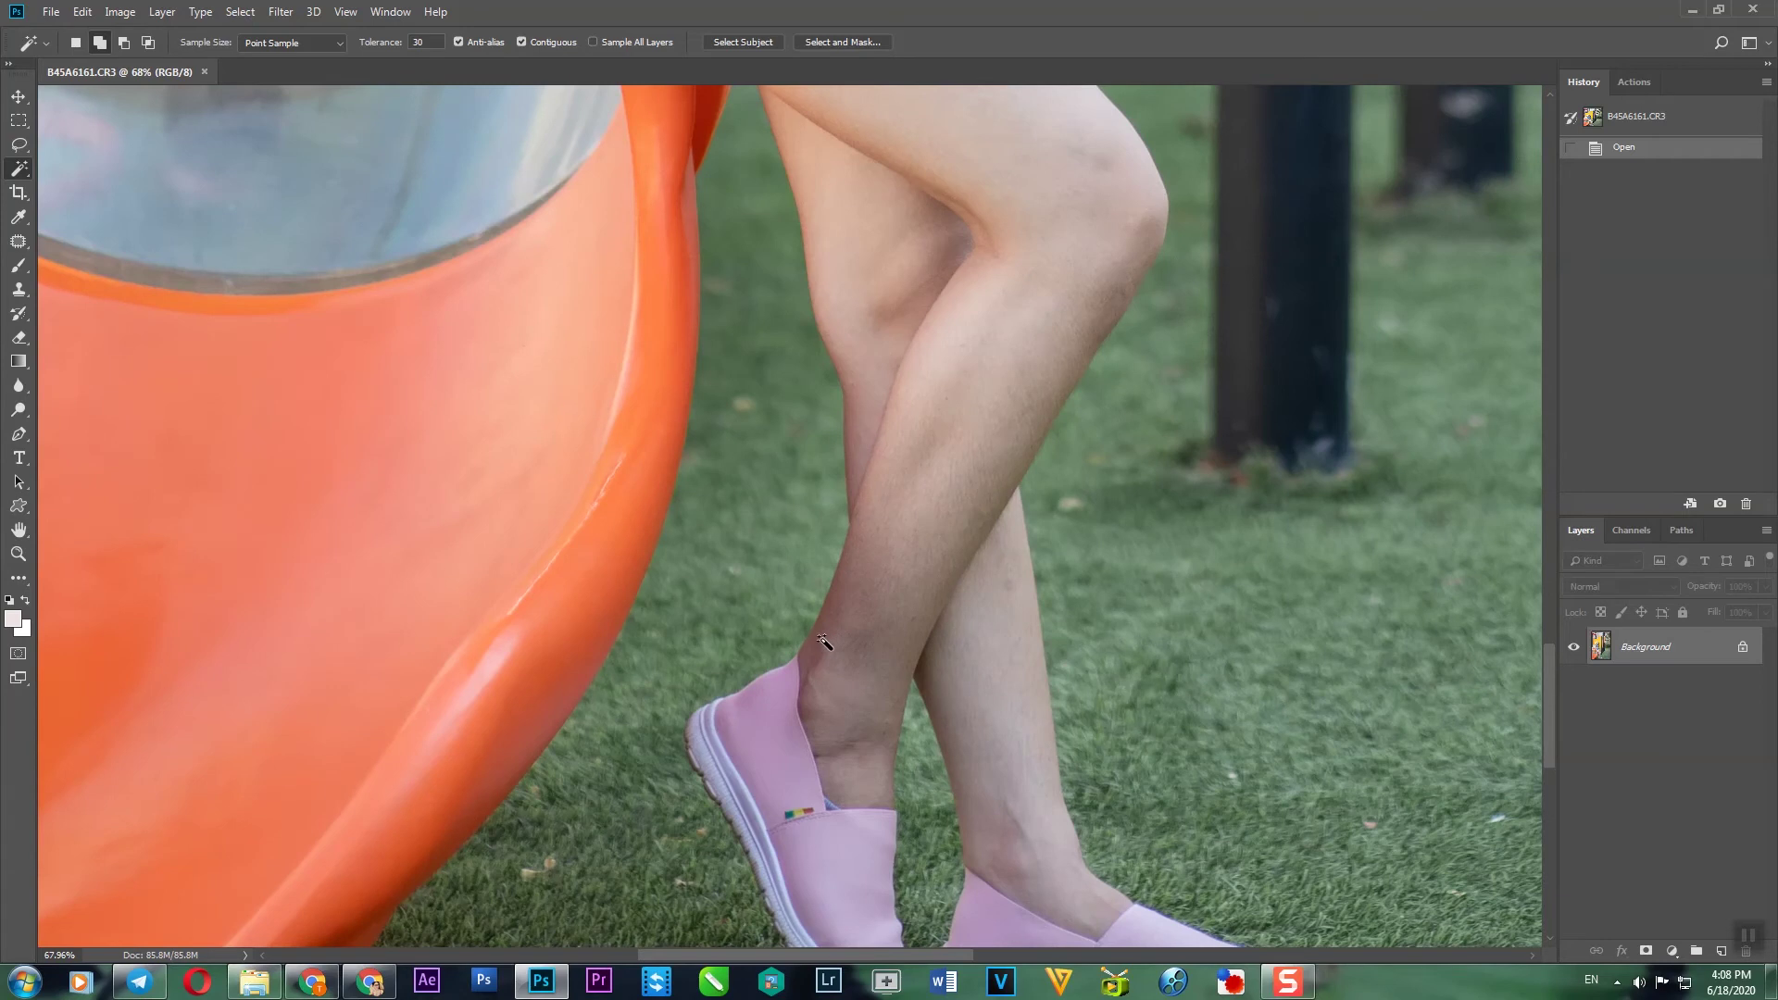
{"action": "left_click", "coordinate": [823, 640]}
{"action": "right_click", "coordinate": [824, 639]}
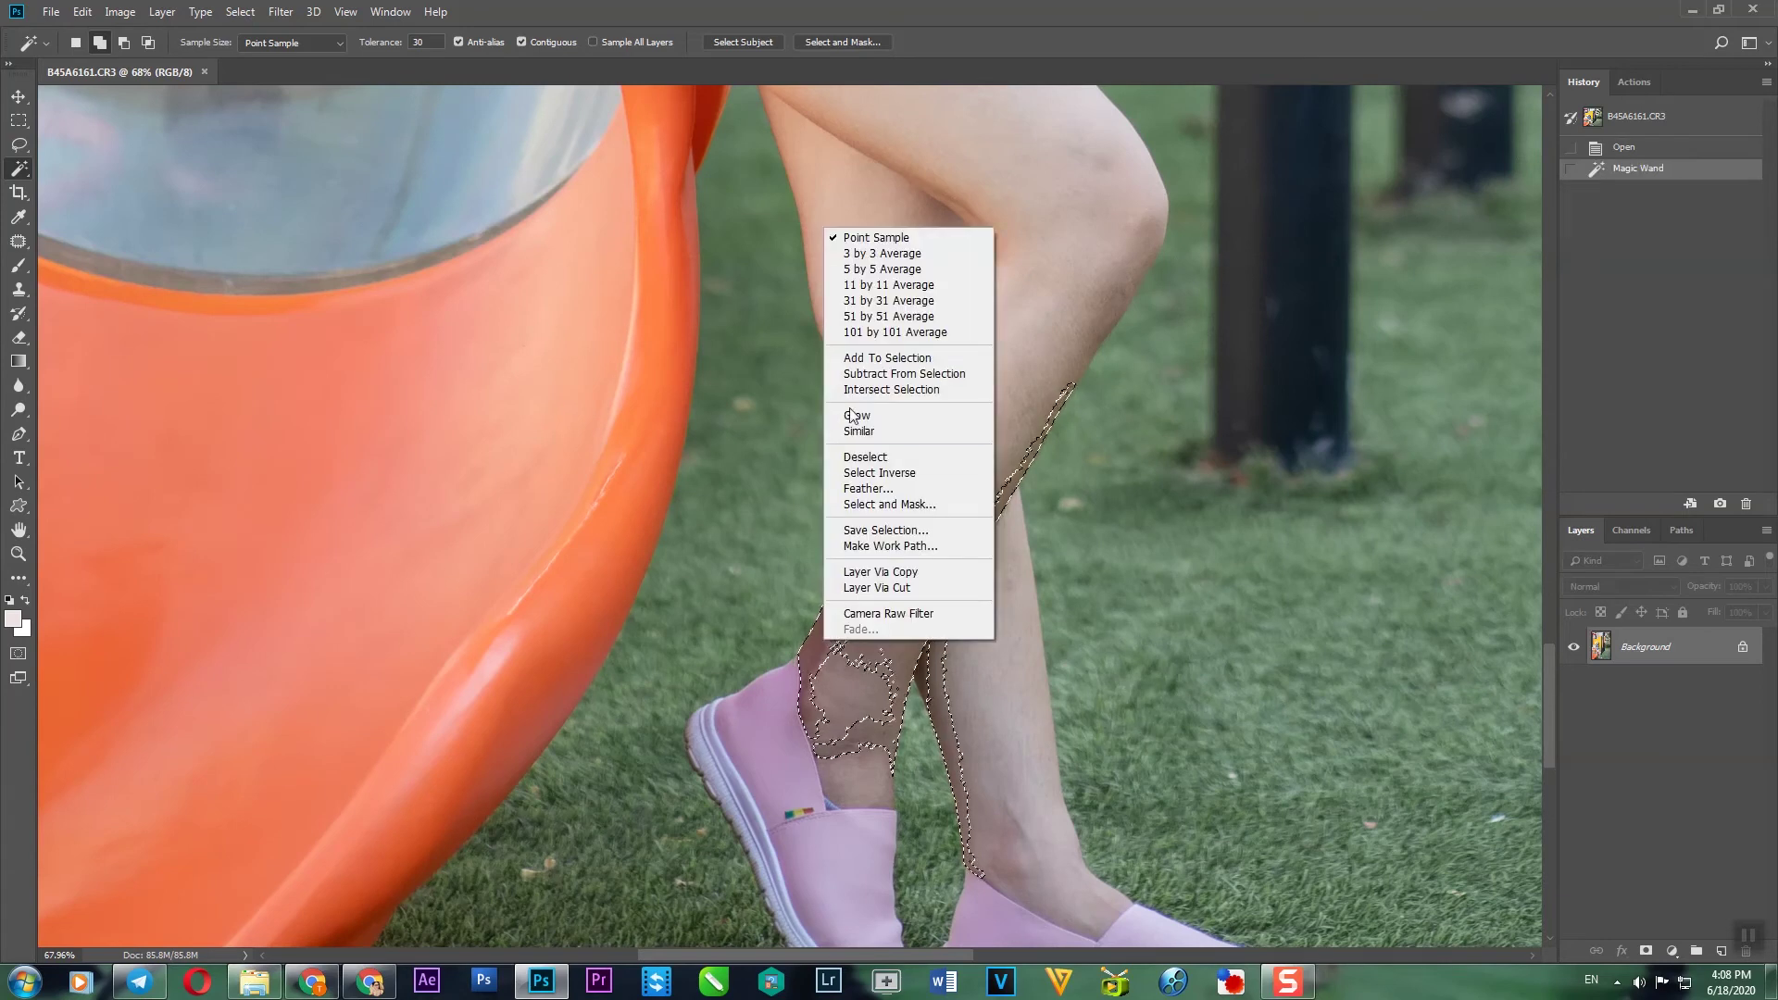
{"action": "left_click", "coordinate": [854, 415]}
{"action": "scroll", "coordinate": [905, 597], "scroll_direction": "down", "scroll_amount": 2}
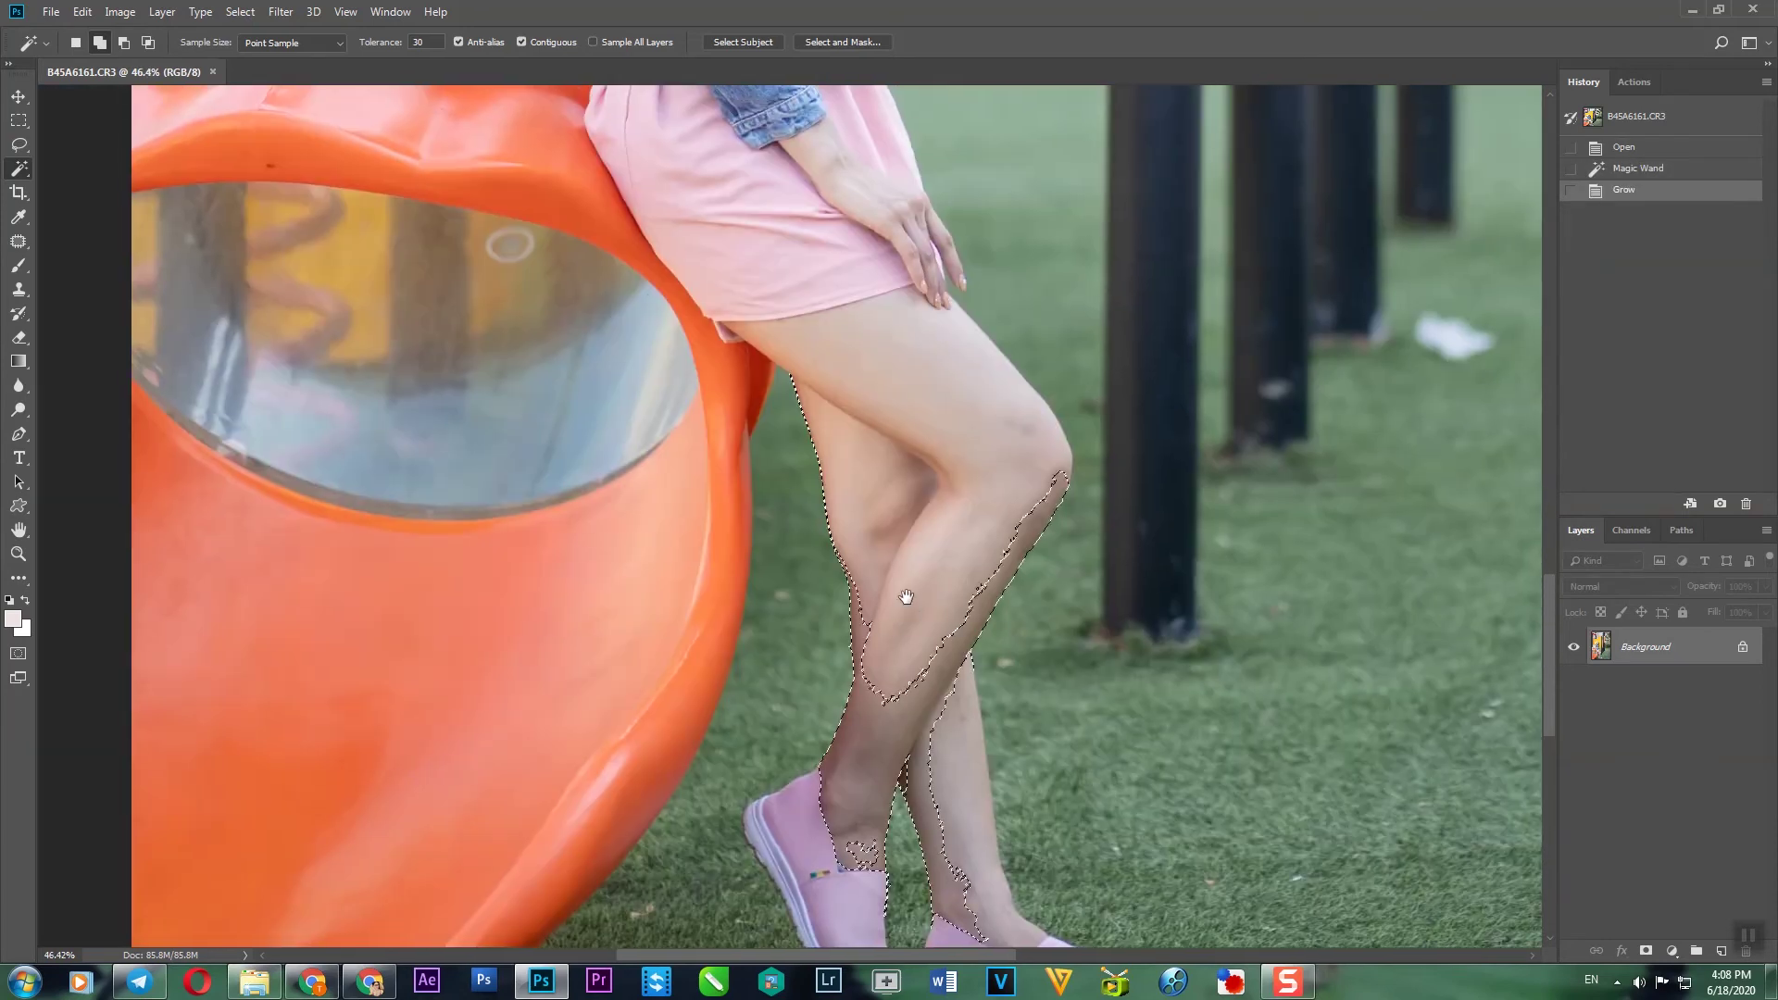
- Feather the lower-leg selection by 20 pixels, lighten it with Curves from about input 41 to output 54, and deselect
{"action": "key", "text": "shift+F6"}
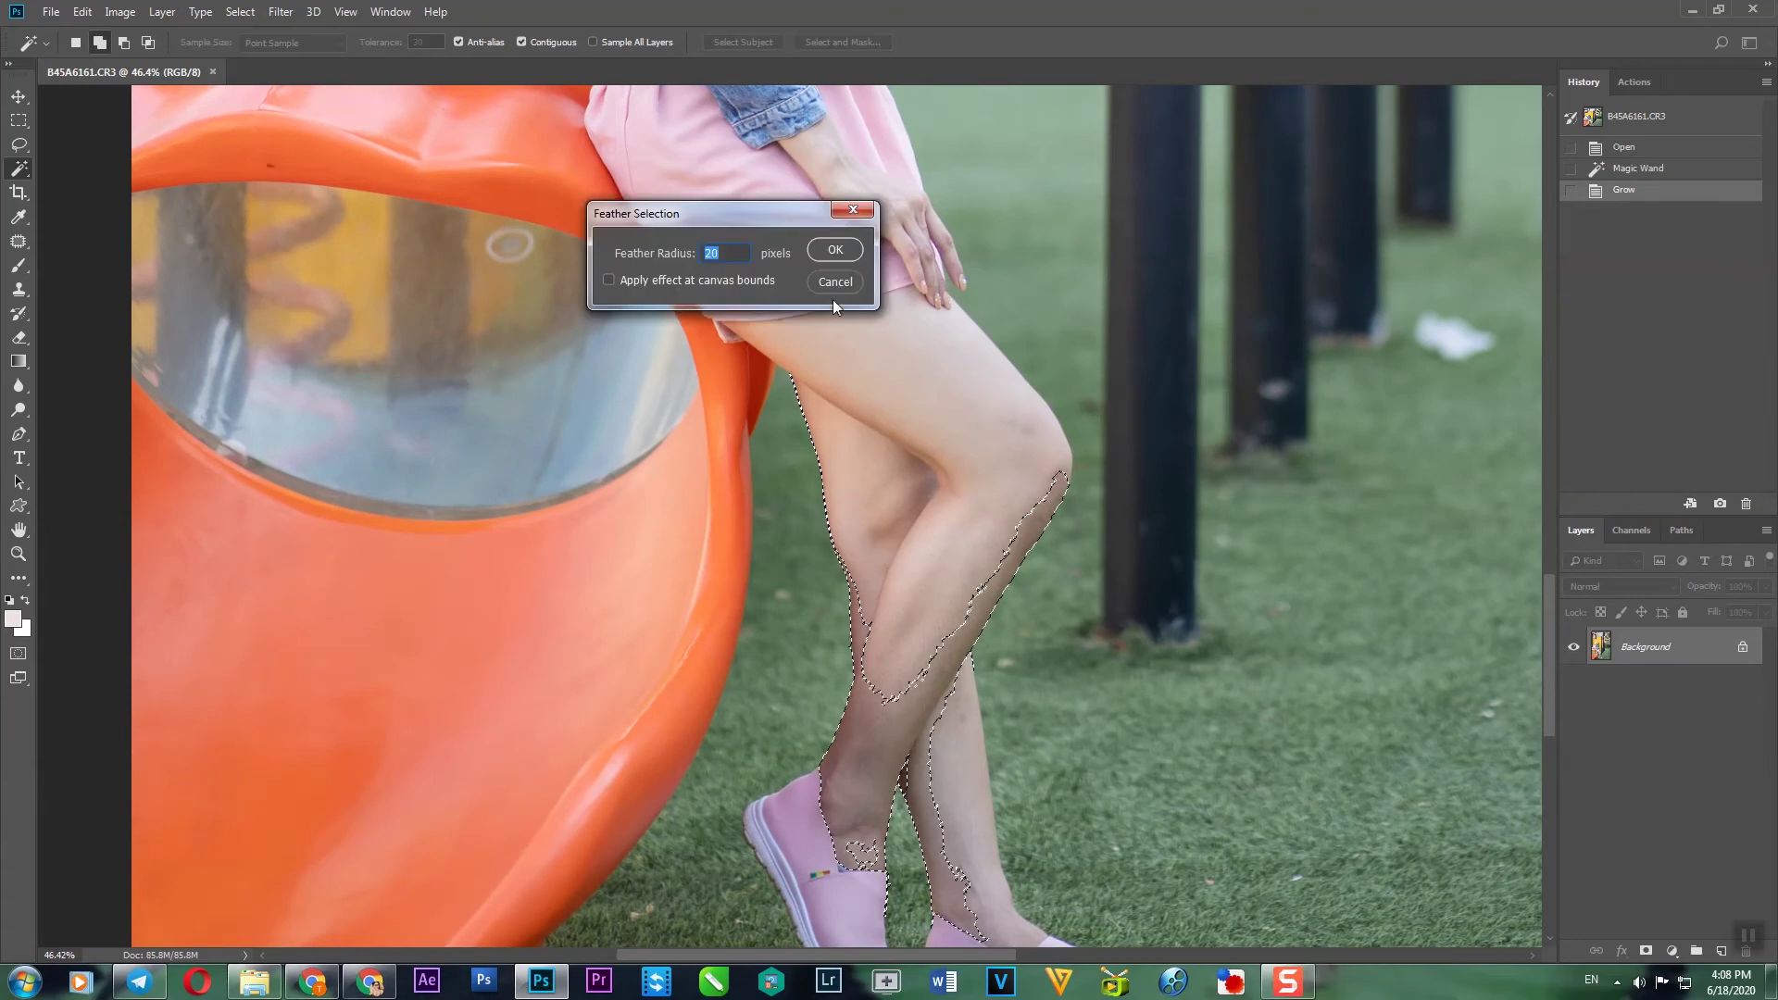
{"action": "key", "text": "Return"}
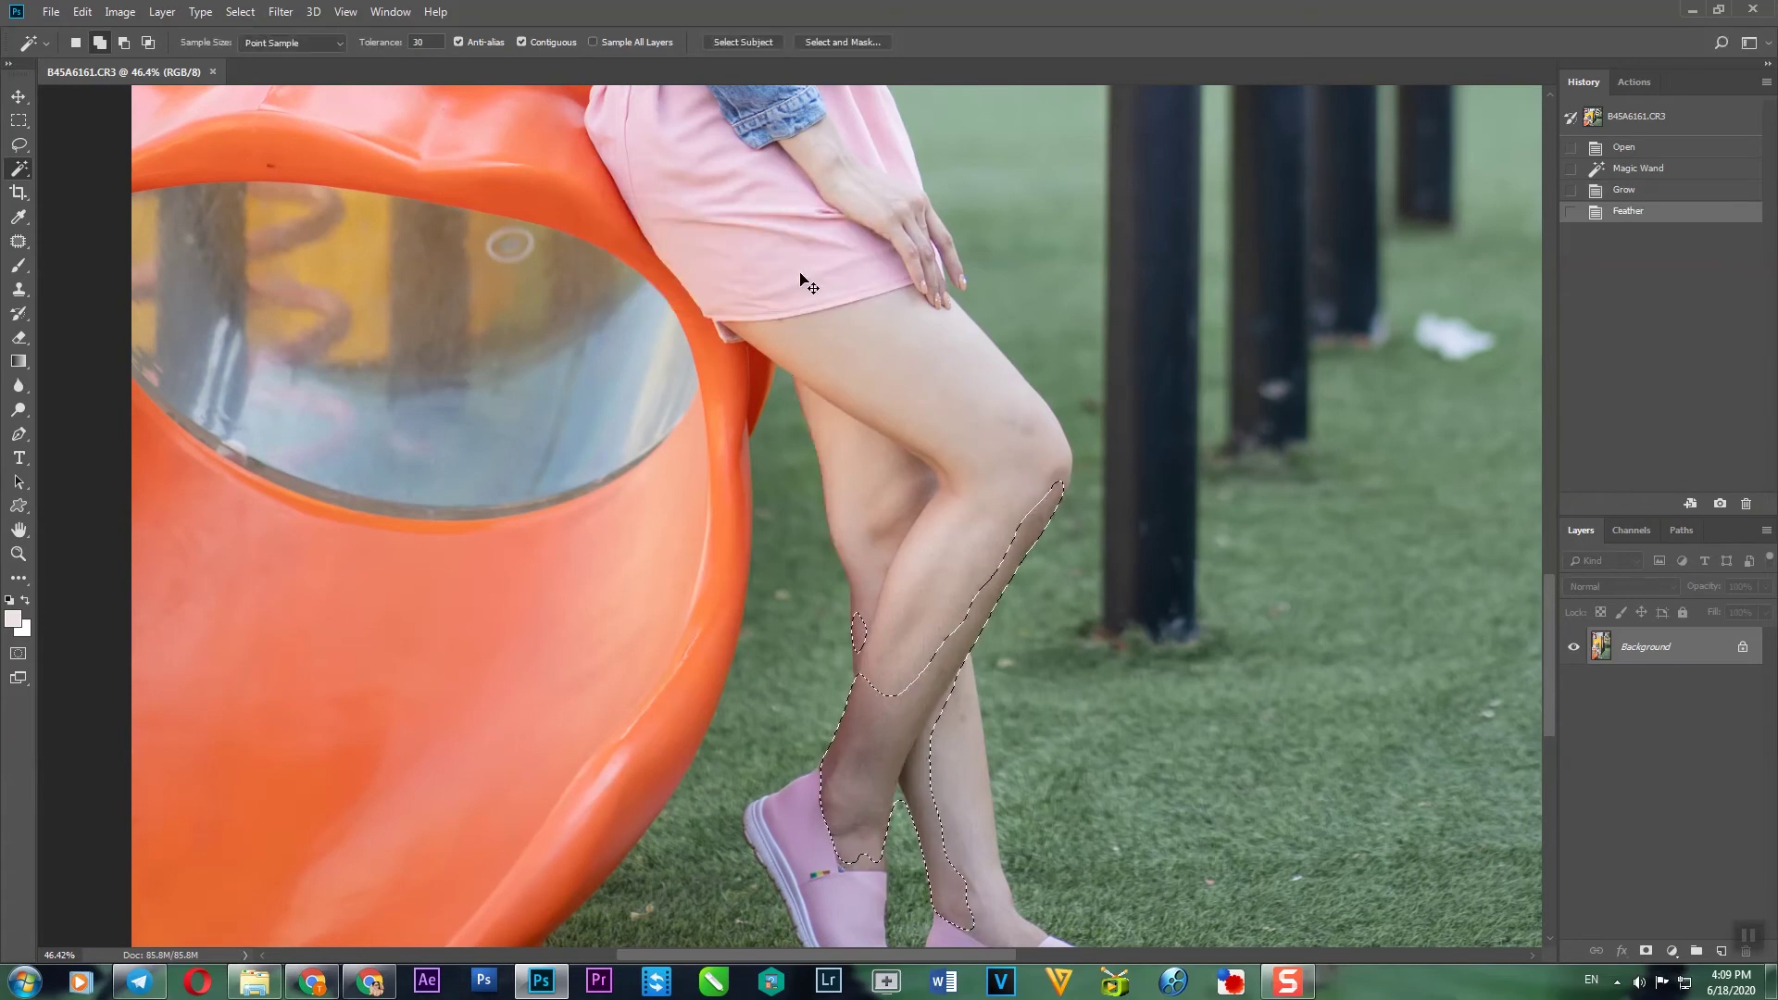
{"action": "key", "text": "ctrl+m"}
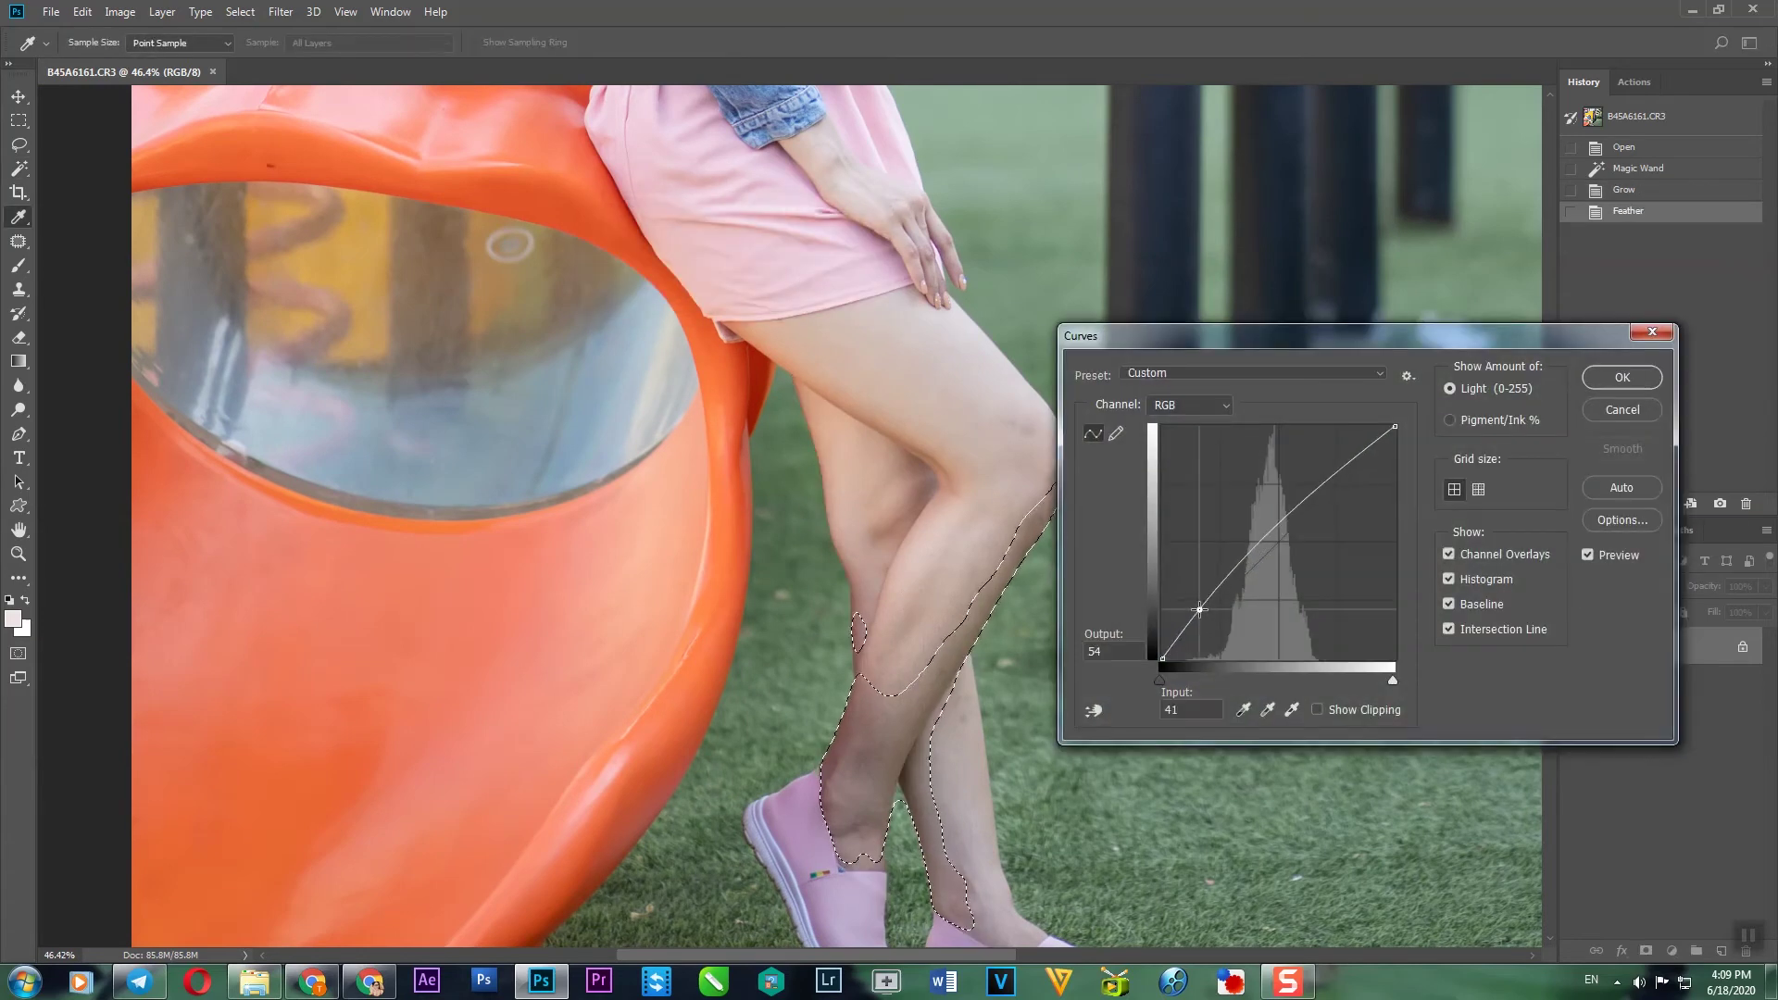
{"action": "left_click_drag", "start_coordinate": [1199, 612], "coordinate": [1199, 609]}
{"action": "key", "text": "Return"}
{"action": "key", "text": "w"}
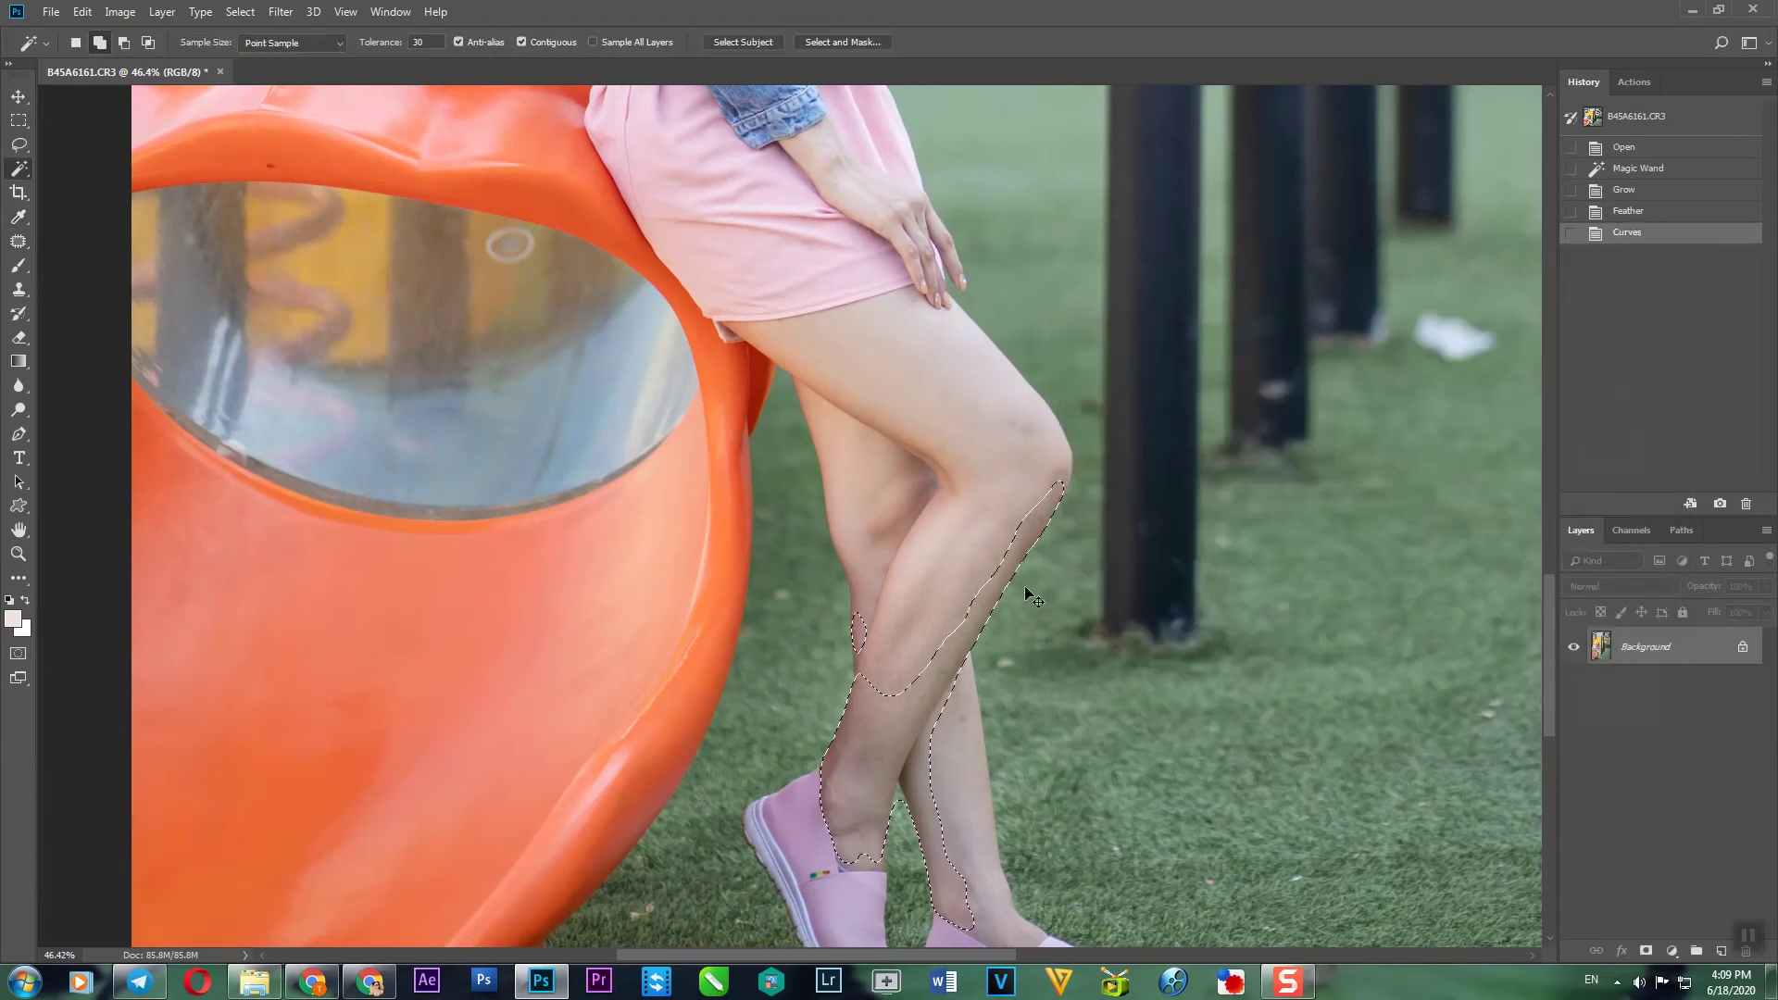
{"action": "key", "text": "ctrl+d"}
- Select the shadow behind the knee with the Magic Wand and grow the selection over the darker leg areas
{"action": "scroll", "coordinate": [950, 546], "scroll_direction": "down", "scroll_amount": 3}
{"action": "scroll", "coordinate": [953, 682], "scroll_direction": "down", "scroll_amount": 2}
{"action": "scroll", "coordinate": [945, 741], "scroll_direction": "up", "scroll_amount": 4}
{"action": "left_click", "coordinate": [943, 773]}
{"action": "right_click", "coordinate": [942, 773]}
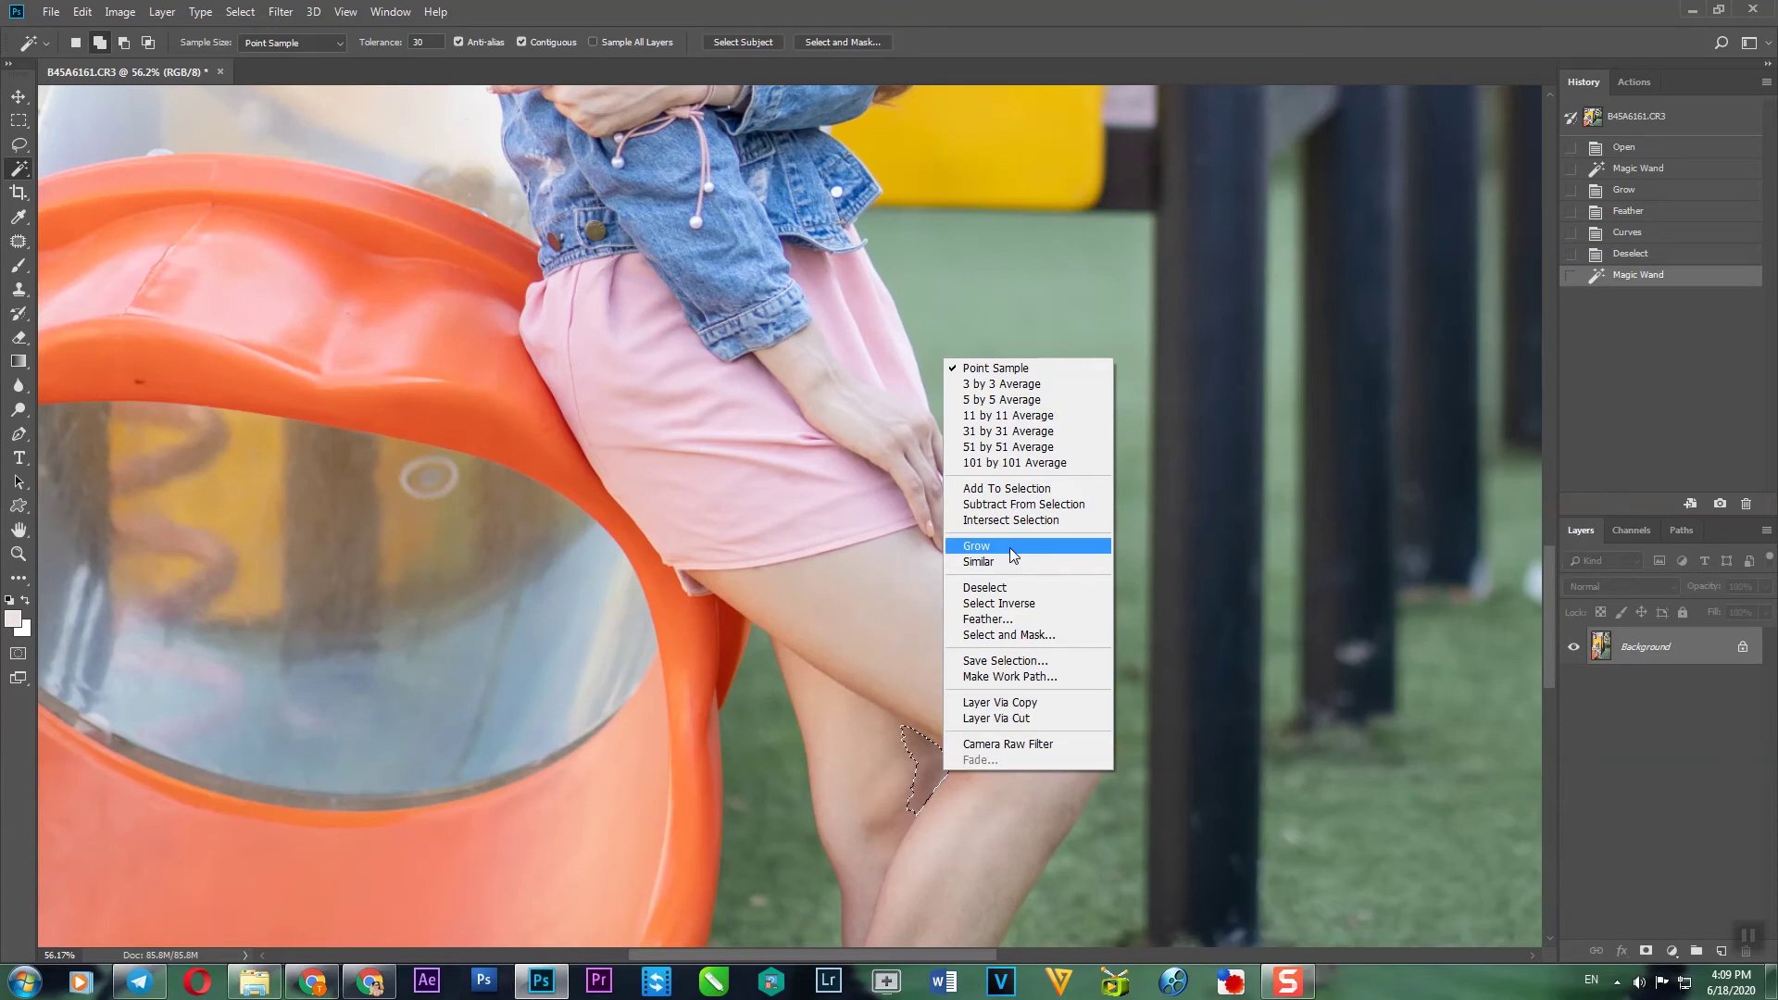
{"action": "left_click", "coordinate": [1009, 547]}
{"action": "scroll", "coordinate": [1009, 547], "scroll_direction": "down", "scroll_amount": 2}
{"action": "left_click_drag", "start_coordinate": [968, 677], "coordinate": [967, 572]}
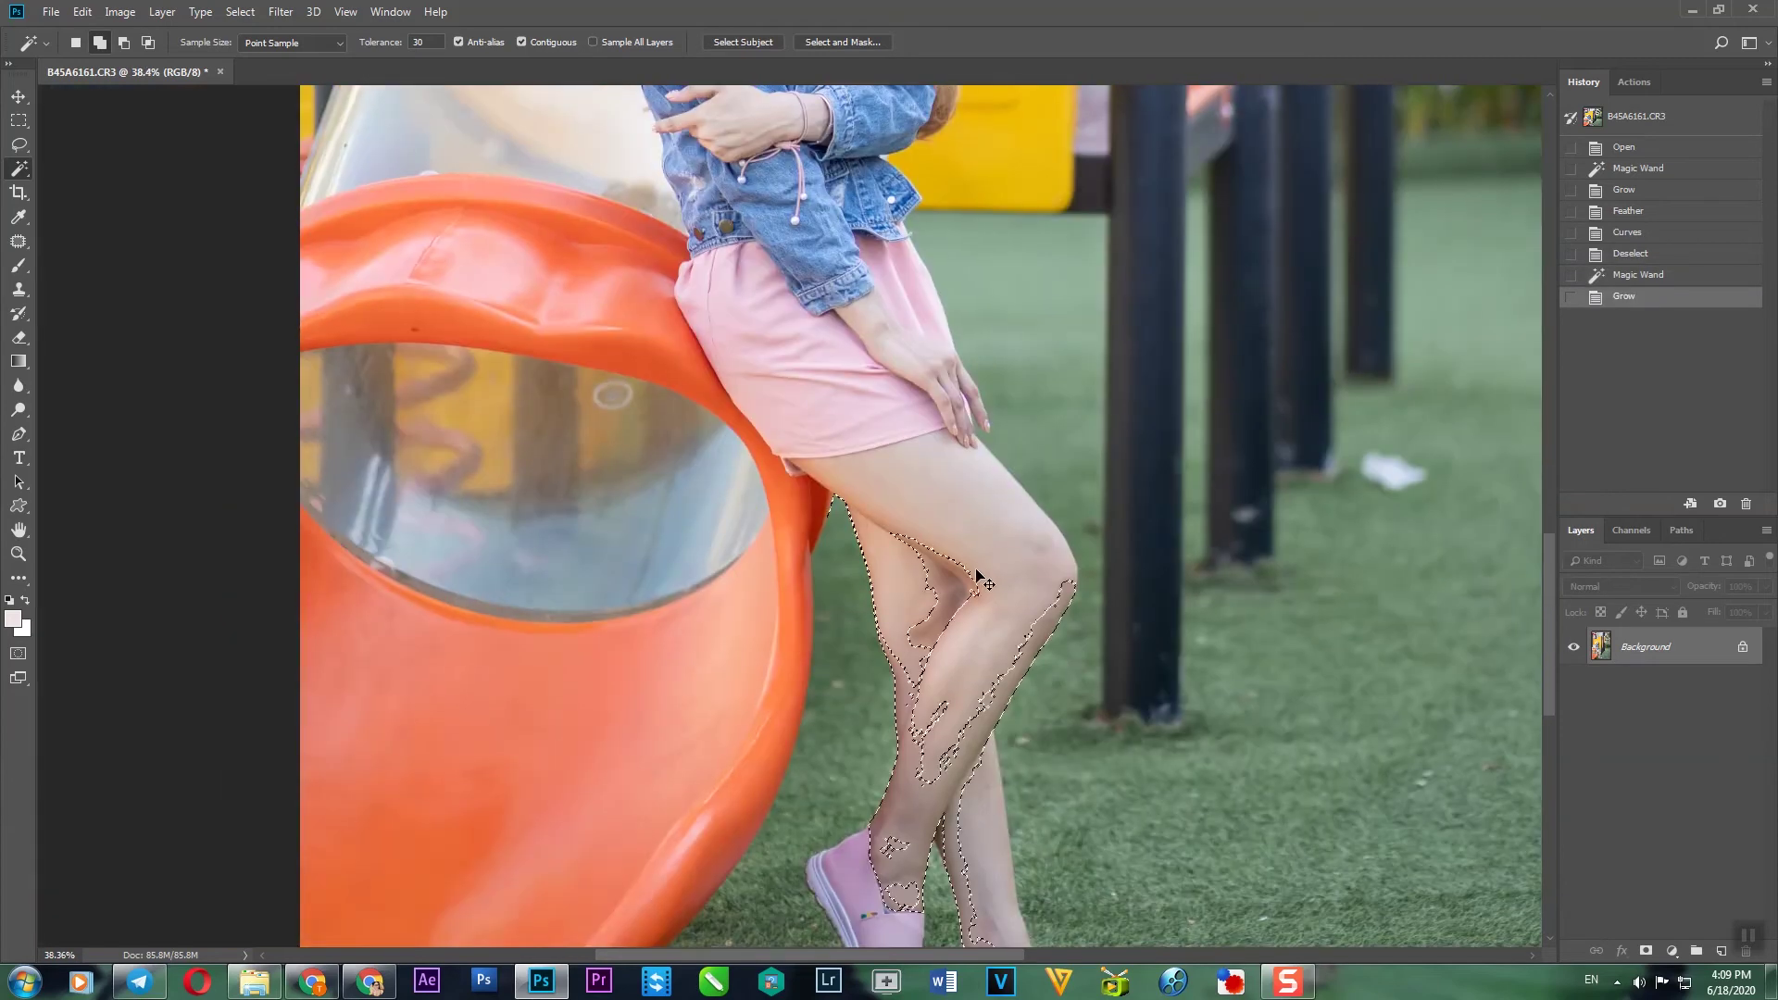
- Feather the leg shadow selection, brighten it with Curves from input 53 to output 60, and deselect
{"action": "key", "text": "shift+F6"}
{"action": "key", "text": "Return"}
{"action": "key", "text": "ctrl+m"}
{"action": "left_click_drag", "start_coordinate": [1218, 603], "coordinate": [1210, 603]}
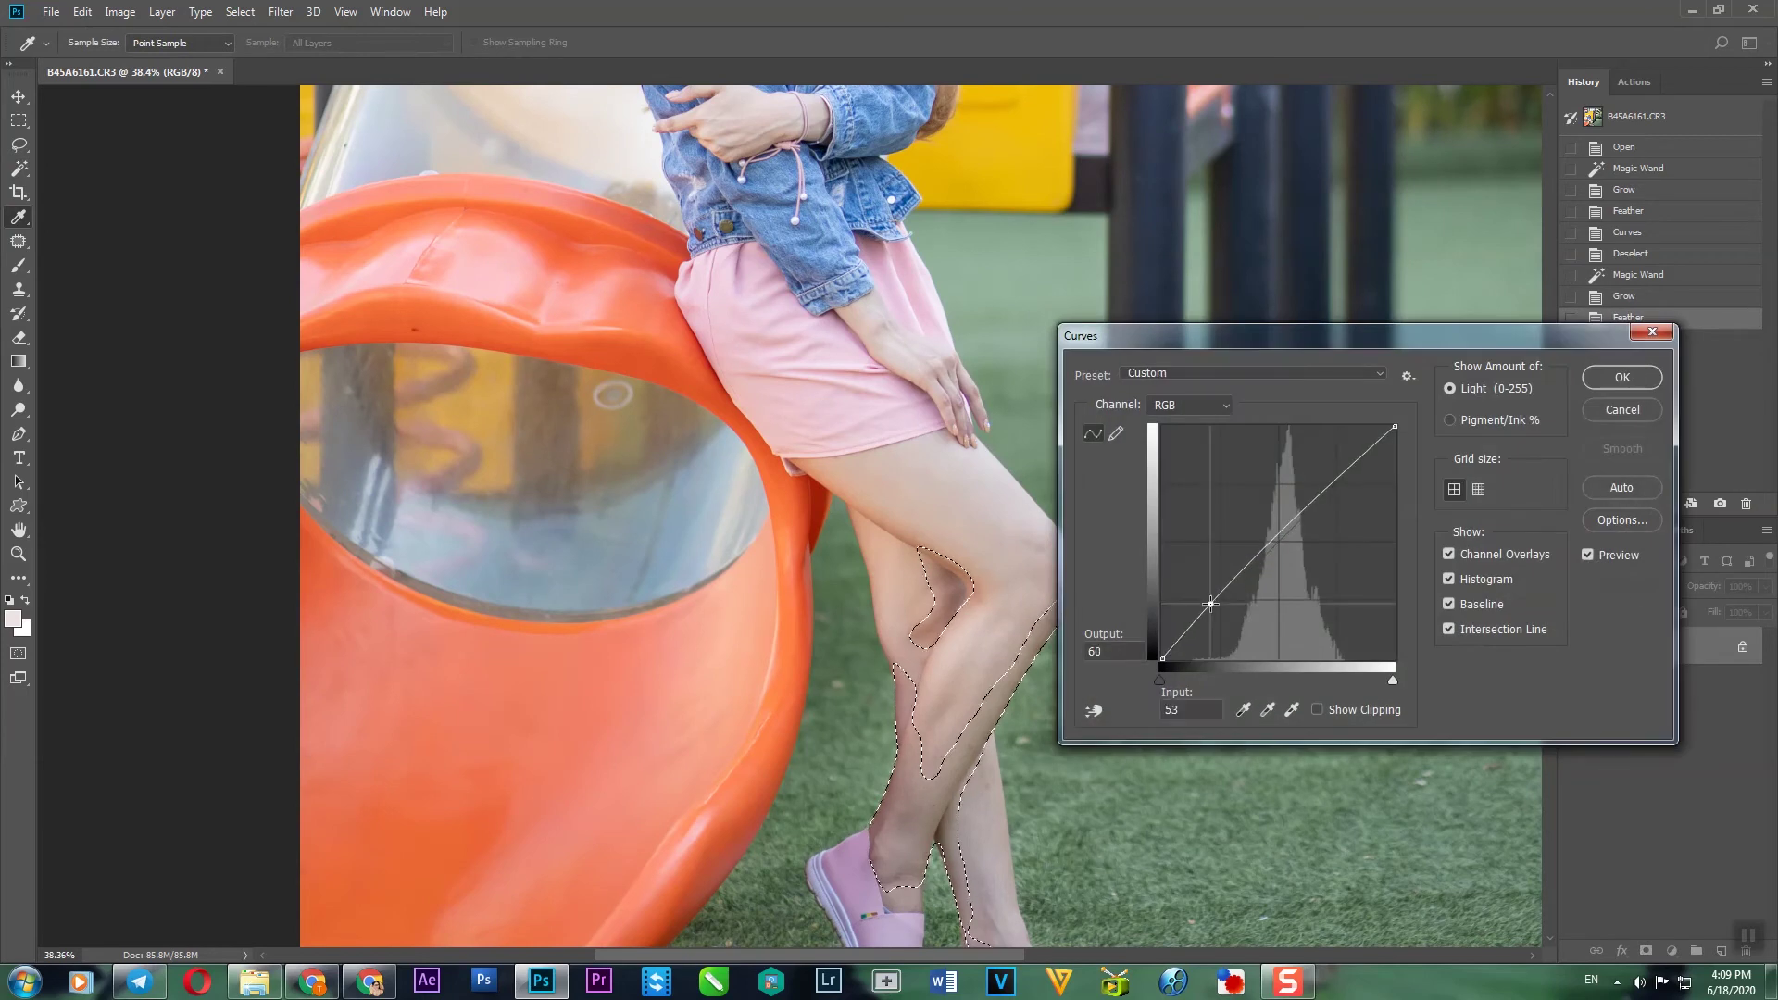
{"action": "key", "text": "Return"}
{"action": "key", "text": "ctrl+d"}
{"action": "scroll", "coordinate": [1193, 623], "scroll_direction": "down", "scroll_amount": 4}
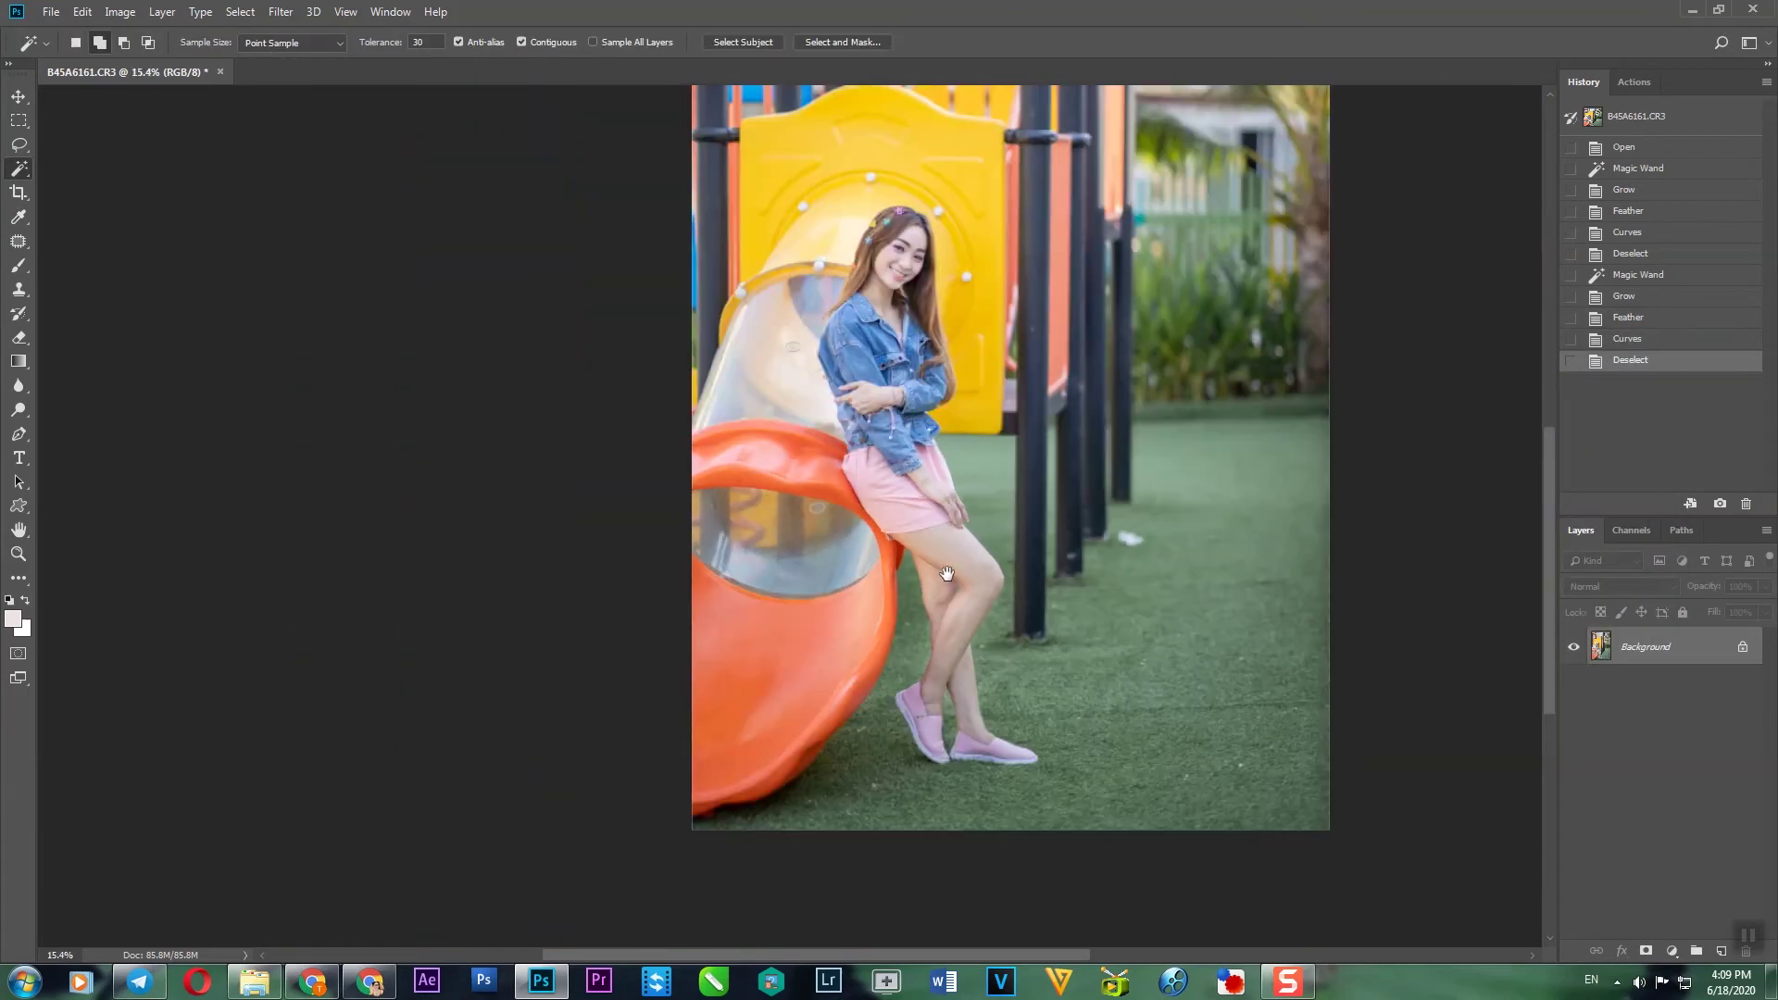
{"action": "scroll", "coordinate": [982, 642], "scroll_direction": "up", "scroll_amount": 6}
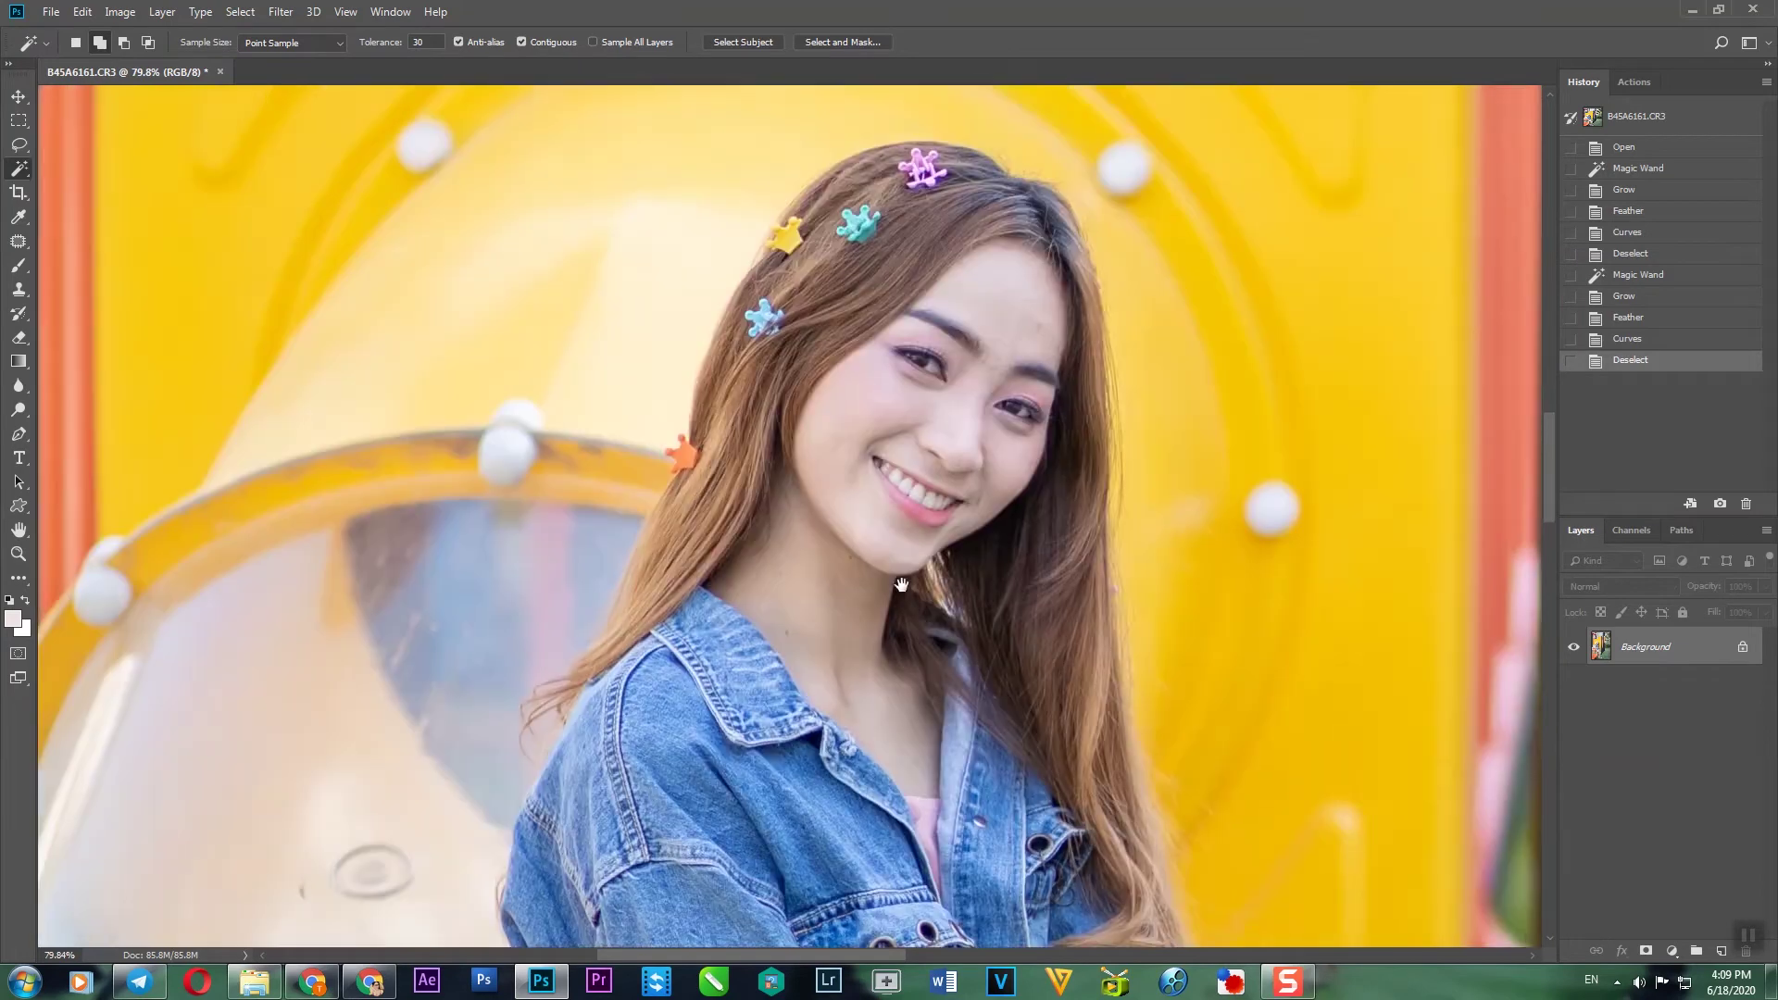
- Outline the skin and visible blue sock corner along the rear shoe's opening with the Pen tool and convert the path to a selection
{"action": "left_click_drag", "start_coordinate": [901, 585], "coordinate": [896, 83]}
{"action": "scroll", "coordinate": [797, 665], "scroll_direction": "up", "scroll_amount": 3}
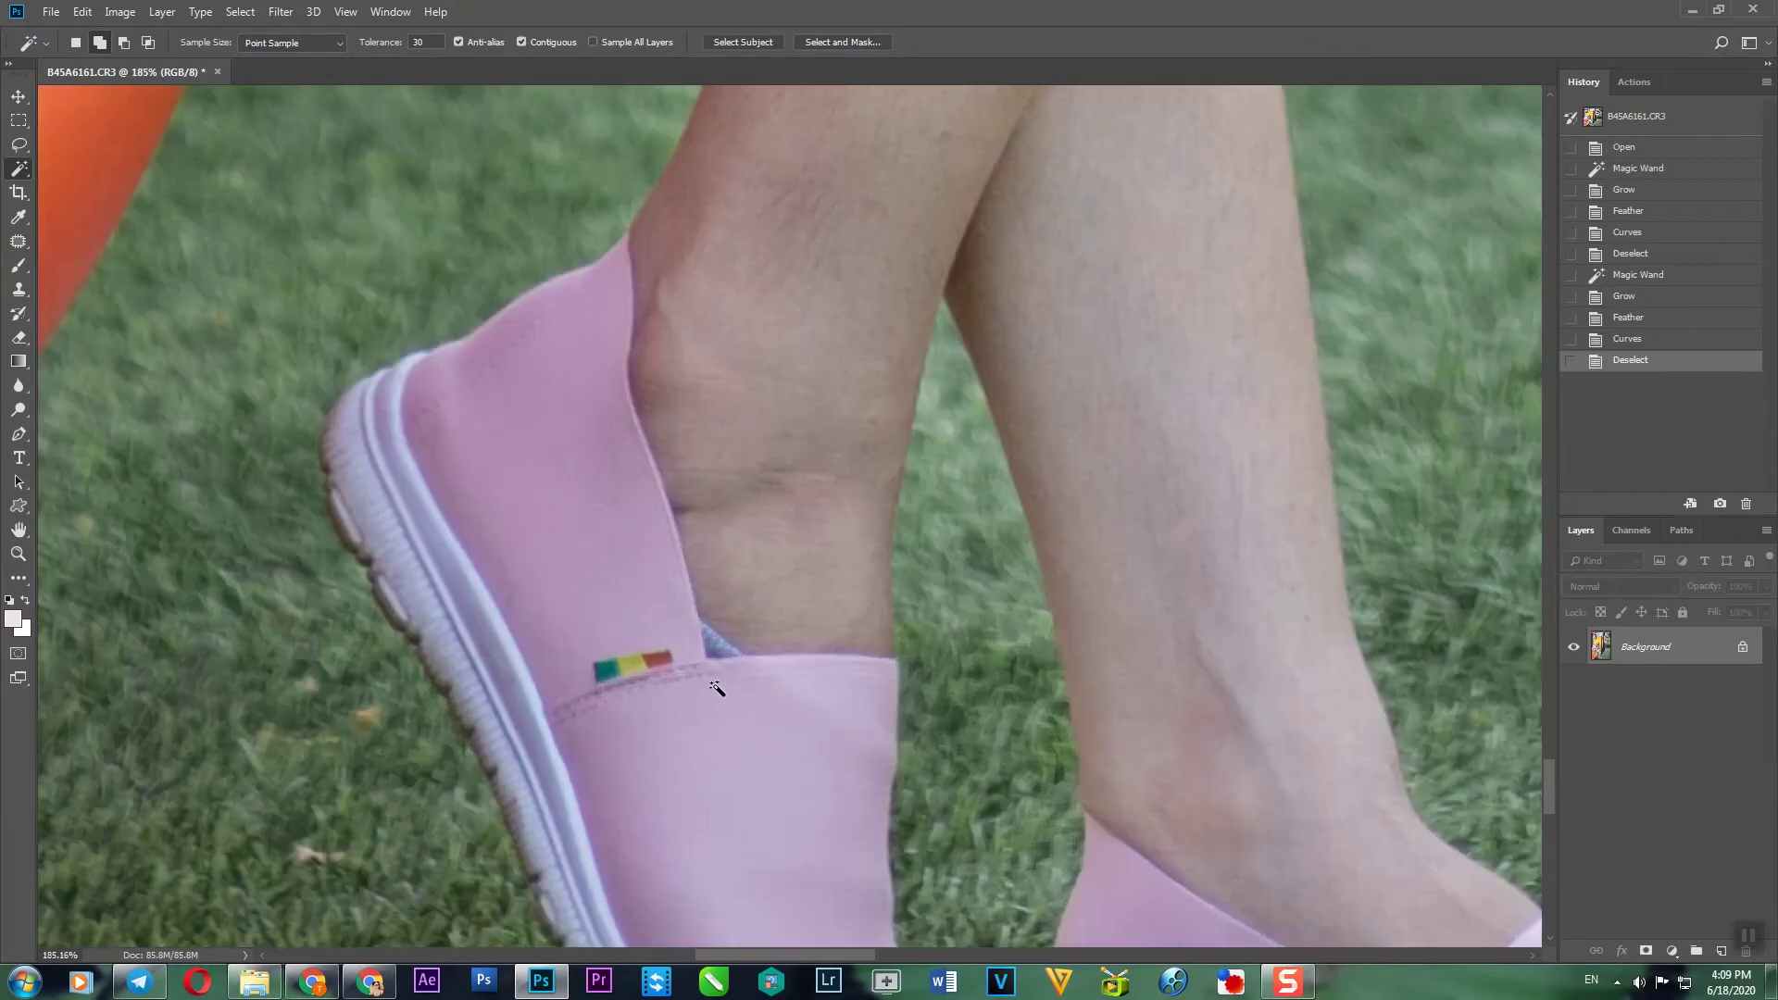
{"action": "scroll", "coordinate": [724, 709], "scroll_direction": "down", "scroll_amount": 3}
{"action": "scroll", "coordinate": [726, 639], "scroll_direction": "up", "scroll_amount": 4}
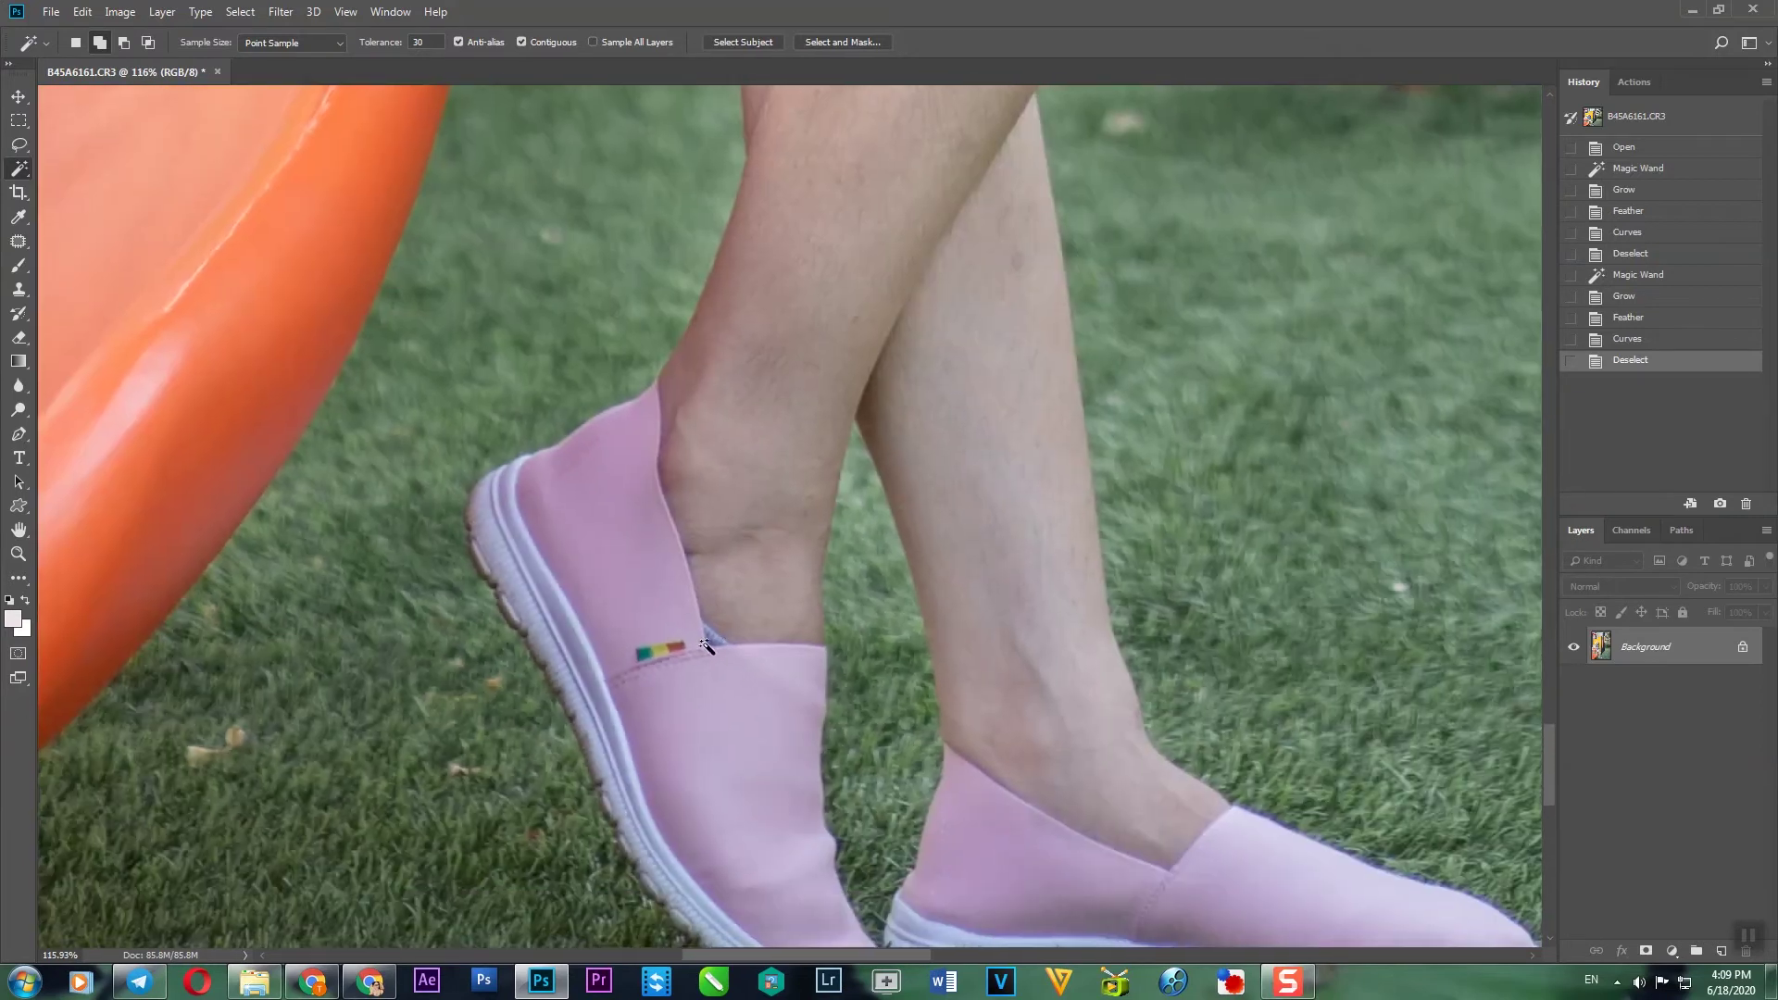
{"action": "scroll", "coordinate": [732, 632], "scroll_direction": "up", "scroll_amount": 3}
{"action": "key", "text": "p"}
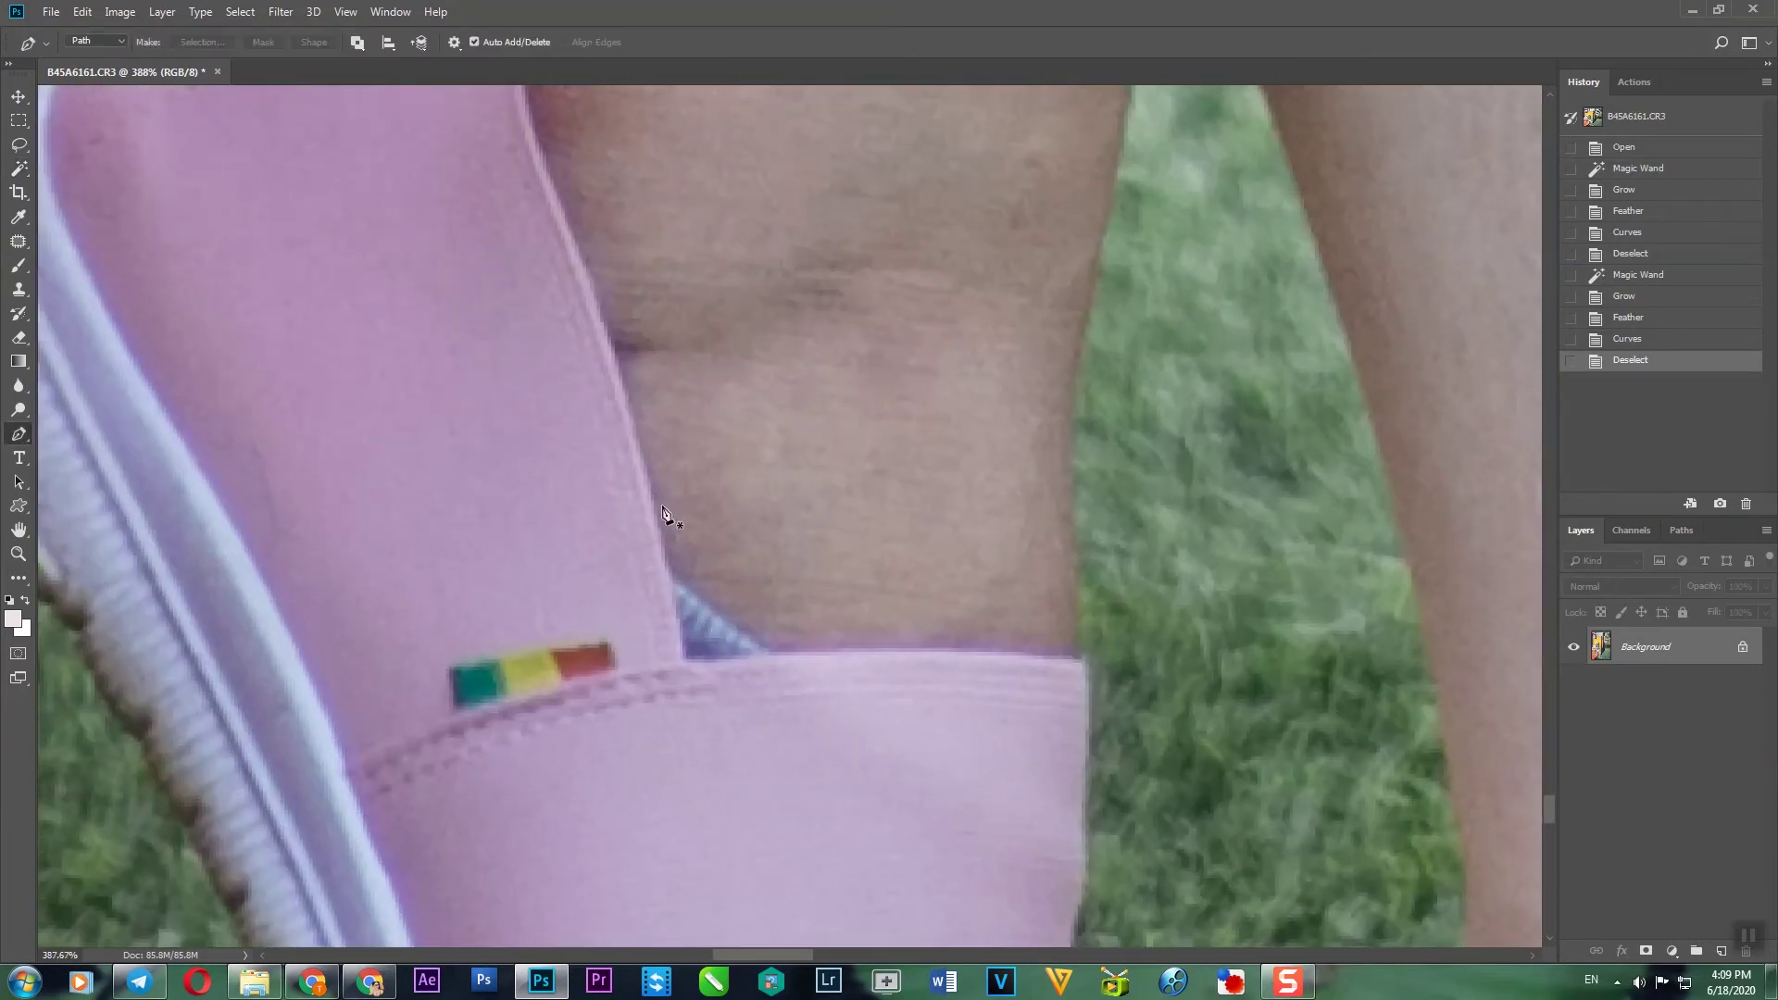
{"action": "left_click", "coordinate": [647, 473]}
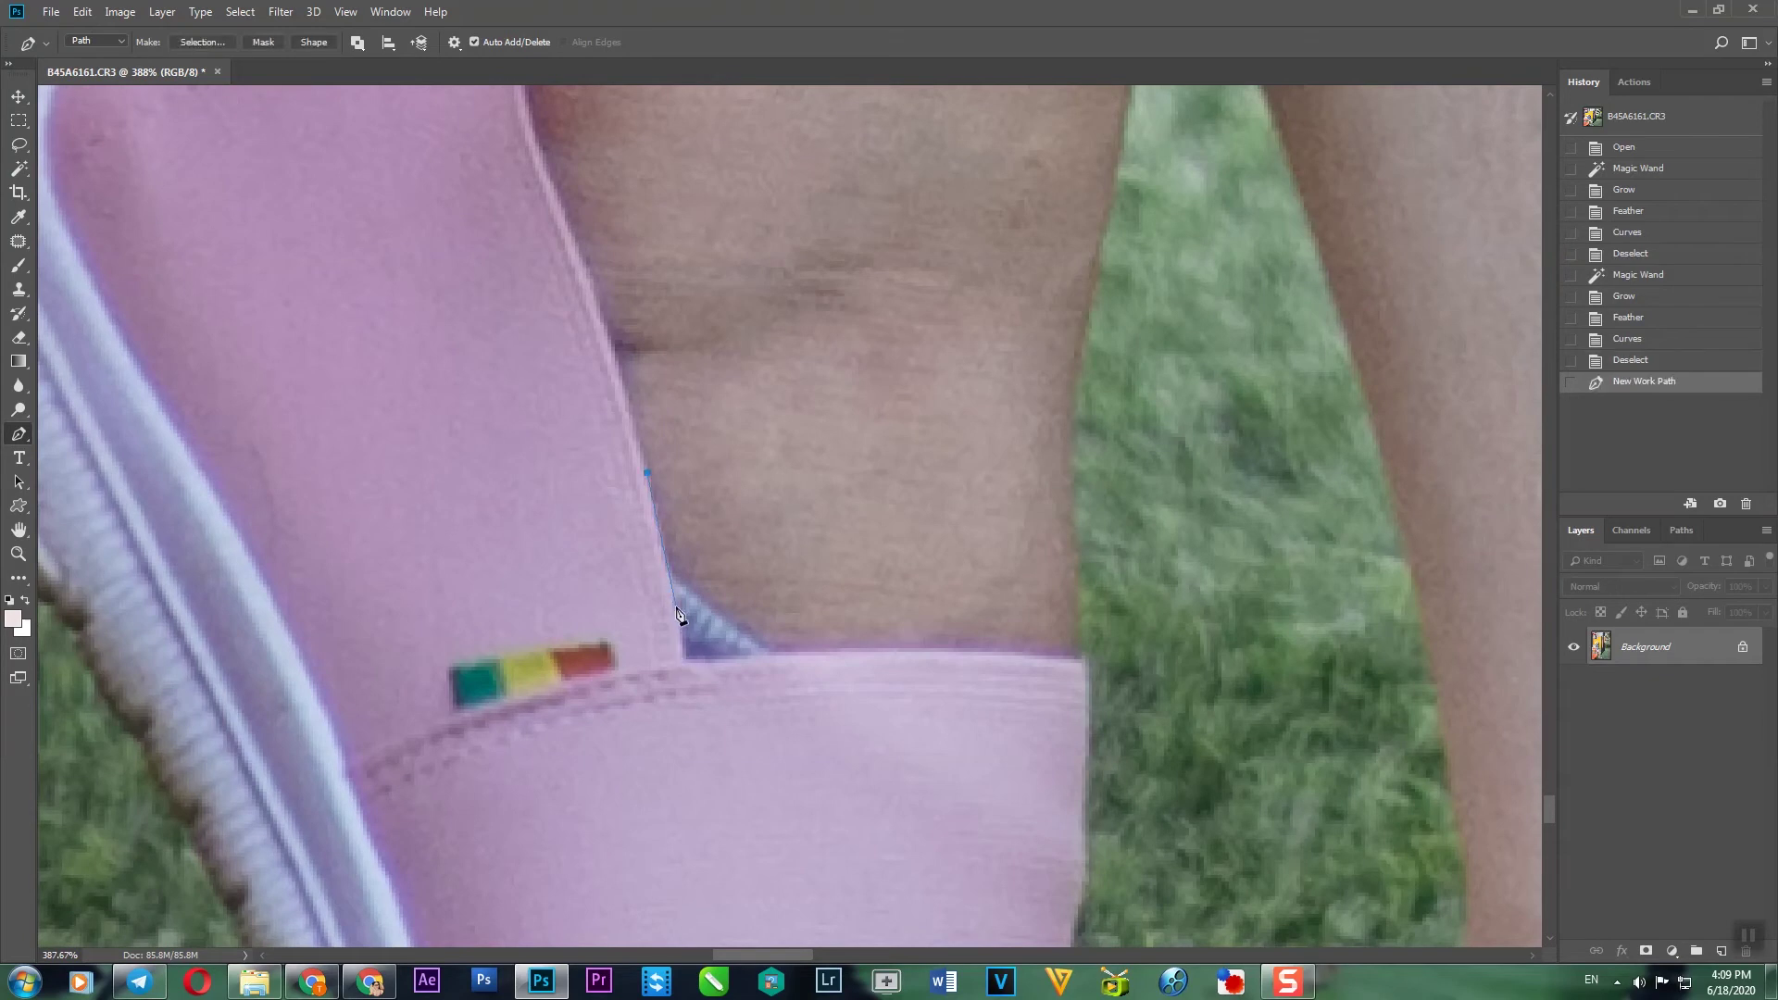
{"action": "left_click", "coordinate": [683, 657]}
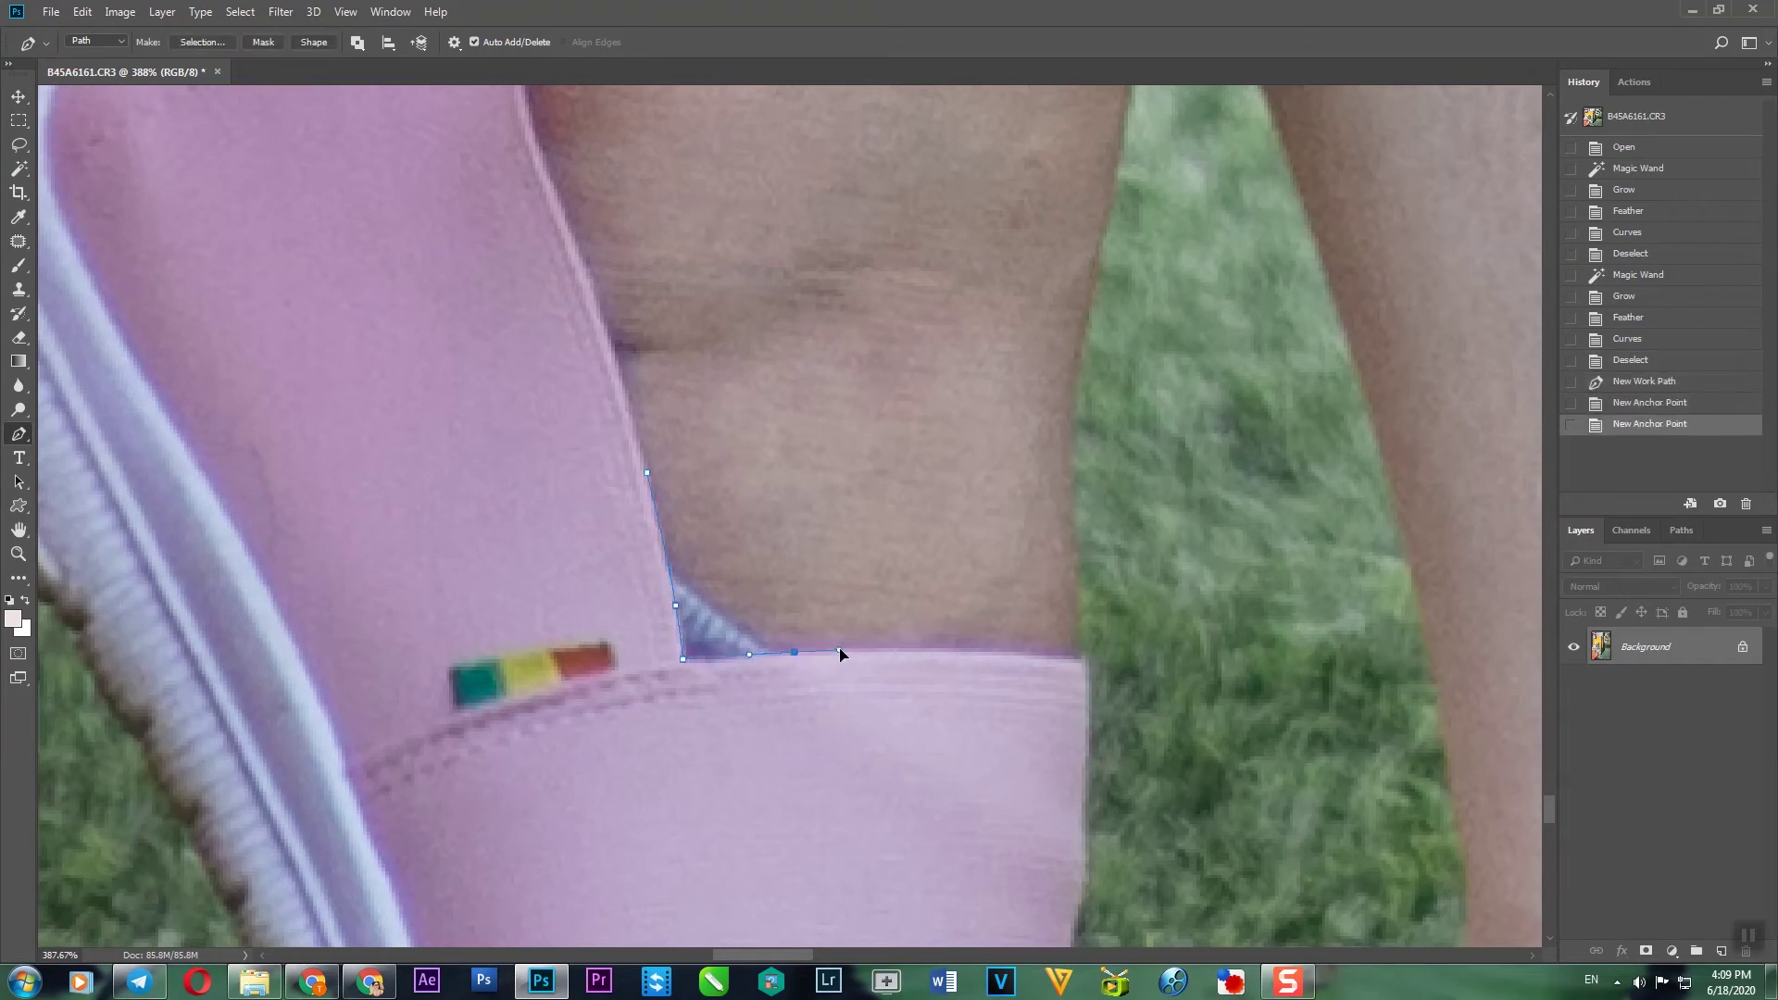
{"action": "left_click", "coordinate": [840, 419]}
{"action": "key", "text": "ctrl+Return"}
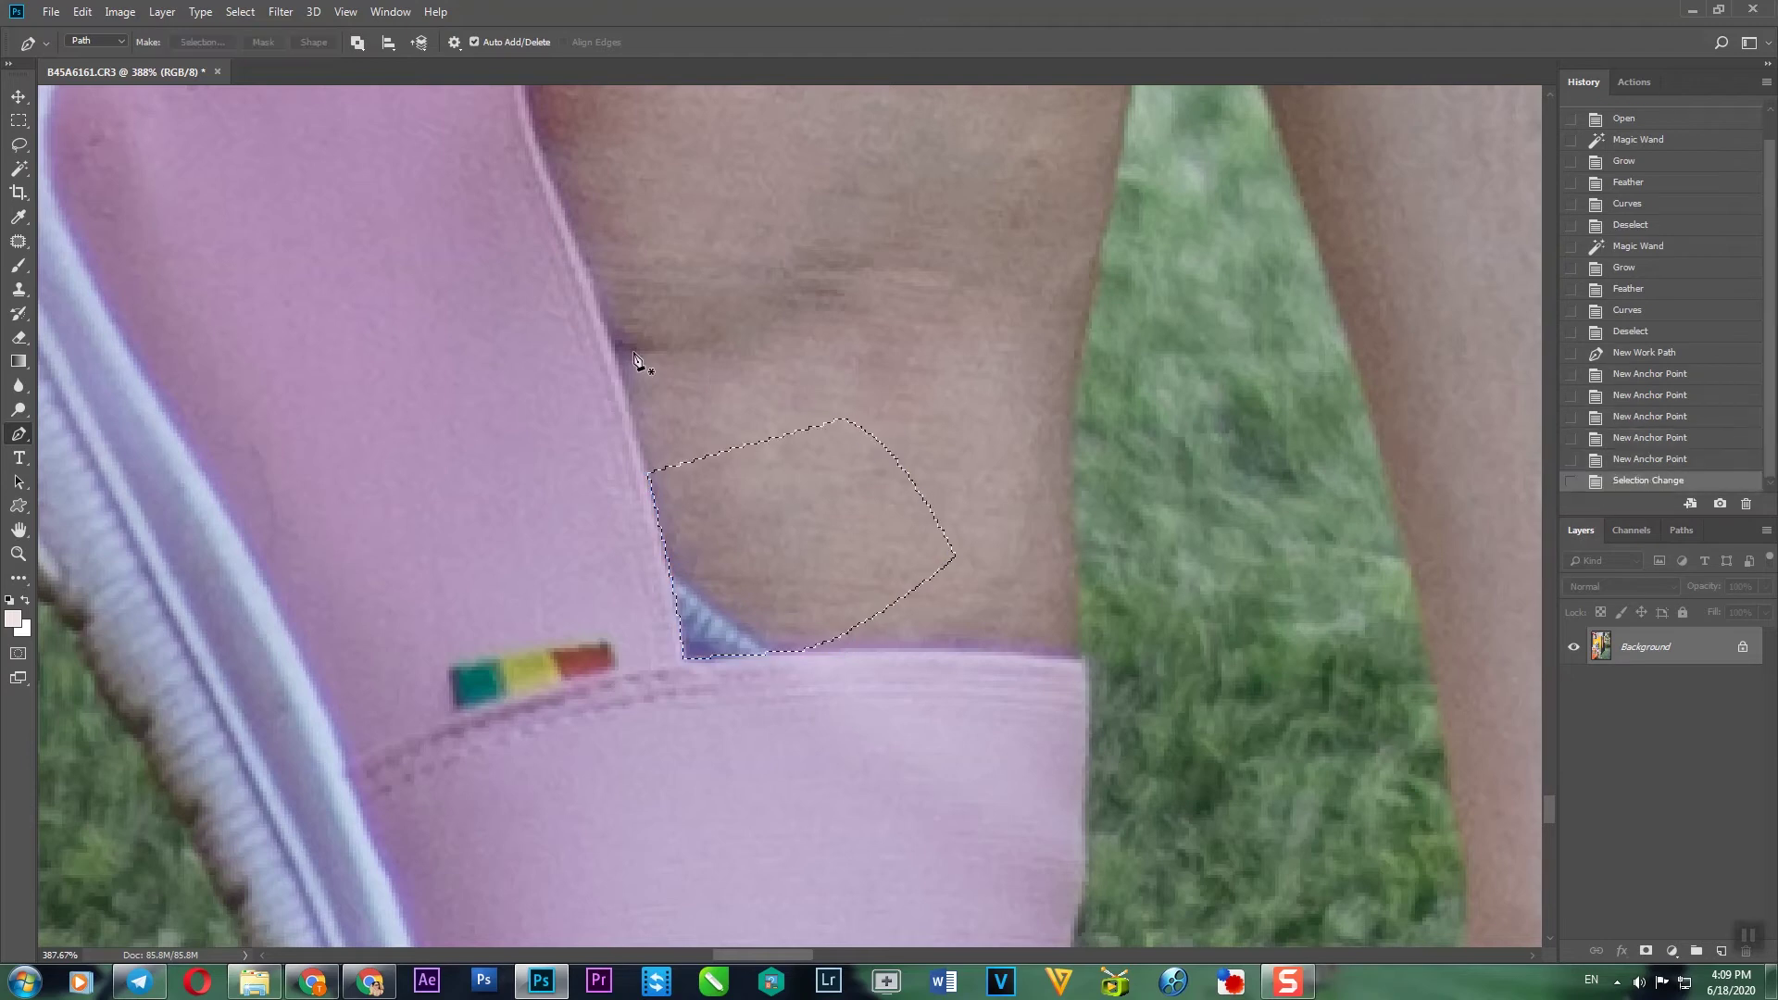
- Feather the ankle selection by 1 pixel, cover the blue sock corner with skin using the Clone Stamp, and deselect
{"action": "key", "text": "shift+F6"}
{"action": "type", "text": "5"}
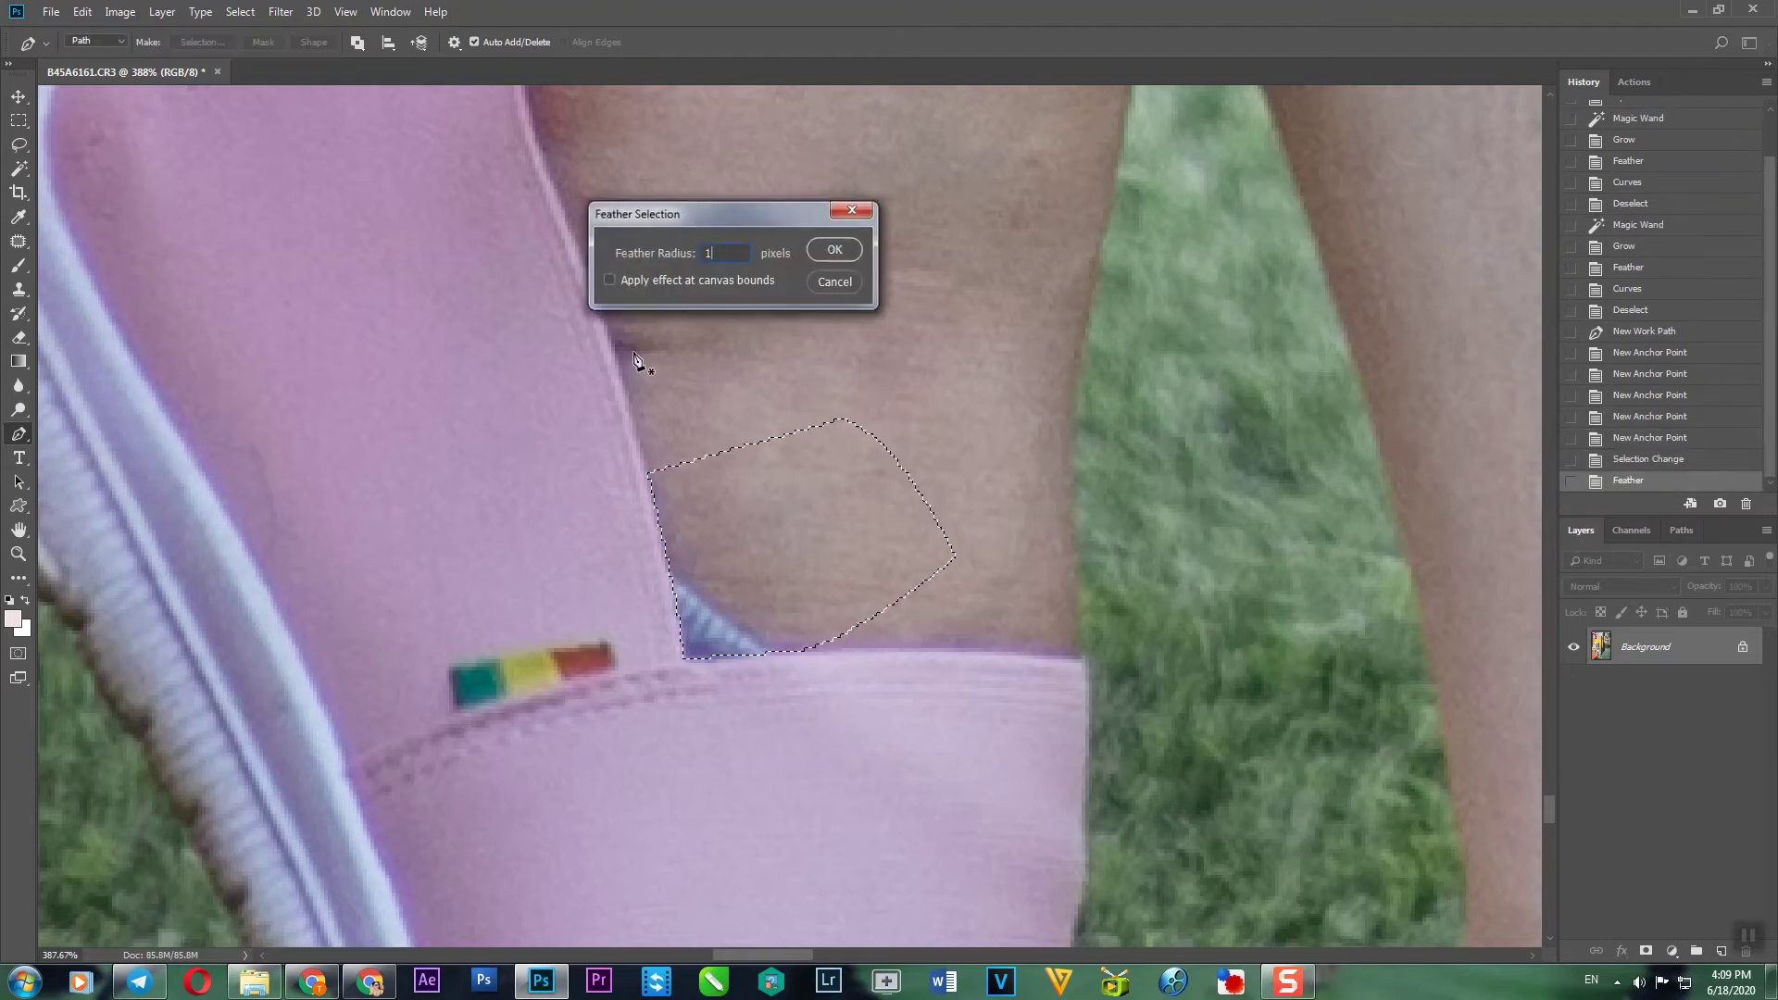
{"action": "key", "text": "Return"}
{"action": "key", "text": "s"}
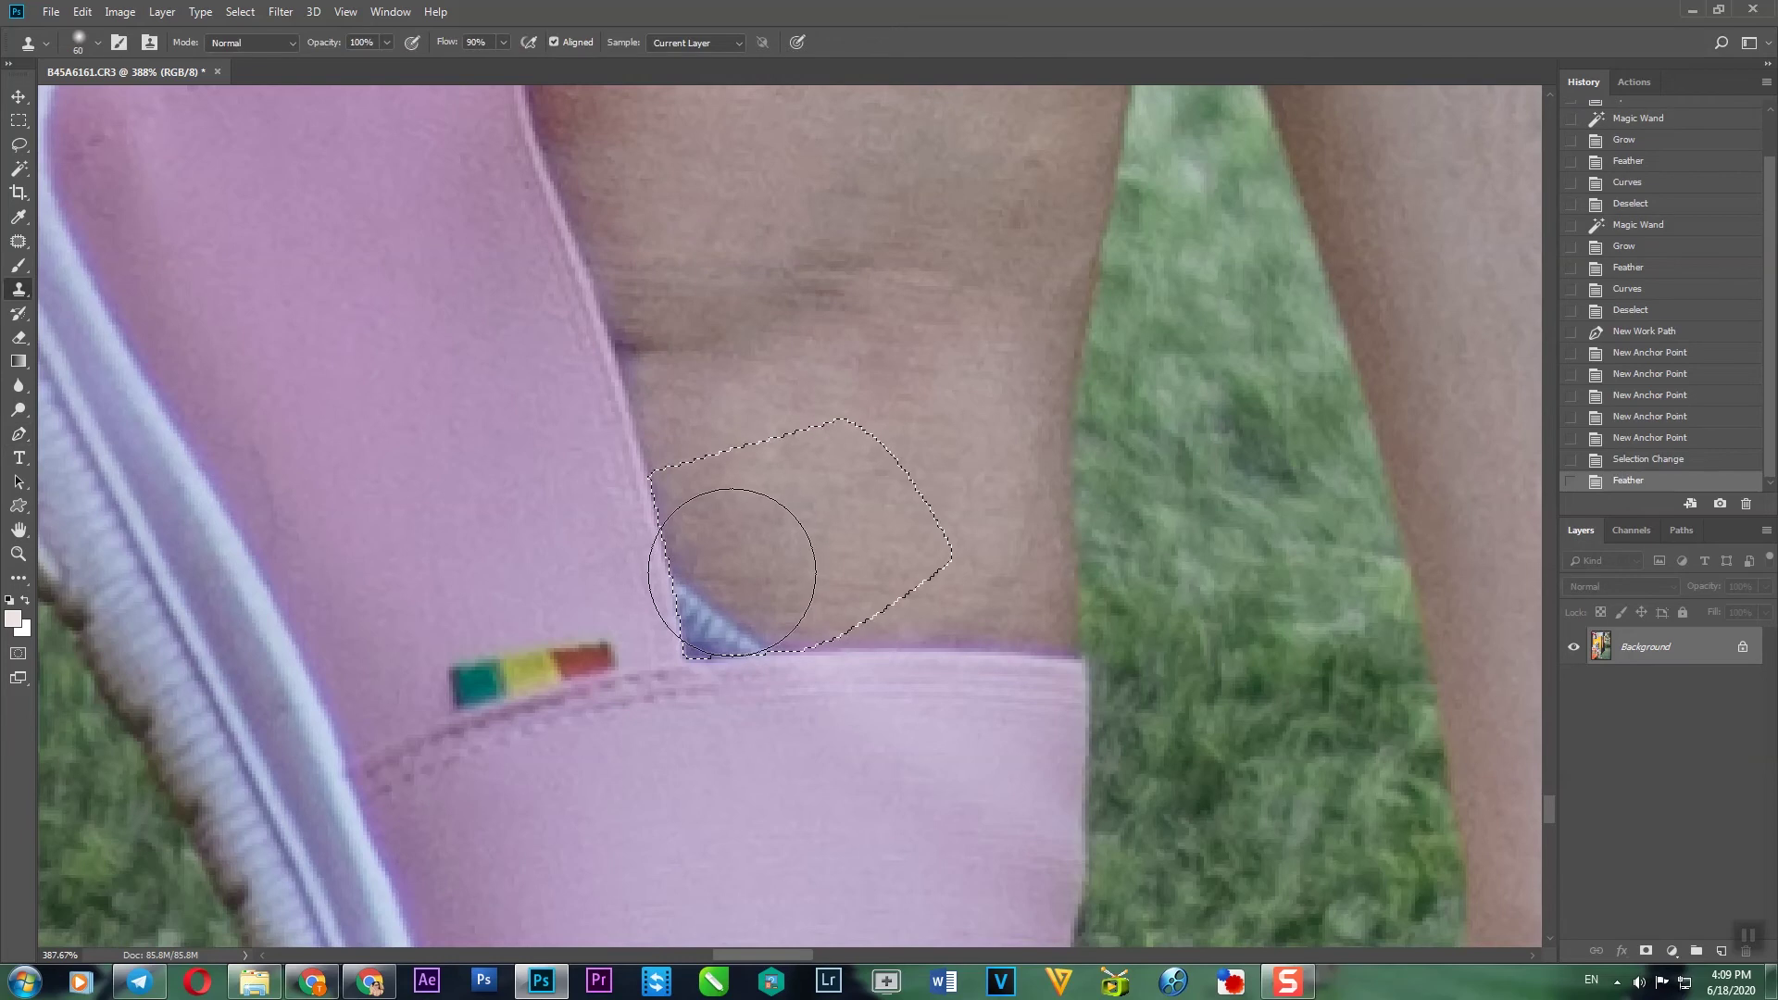
{"action": "left_click", "coordinate": [717, 630]}
{"action": "left_click", "coordinate": [716, 636]}
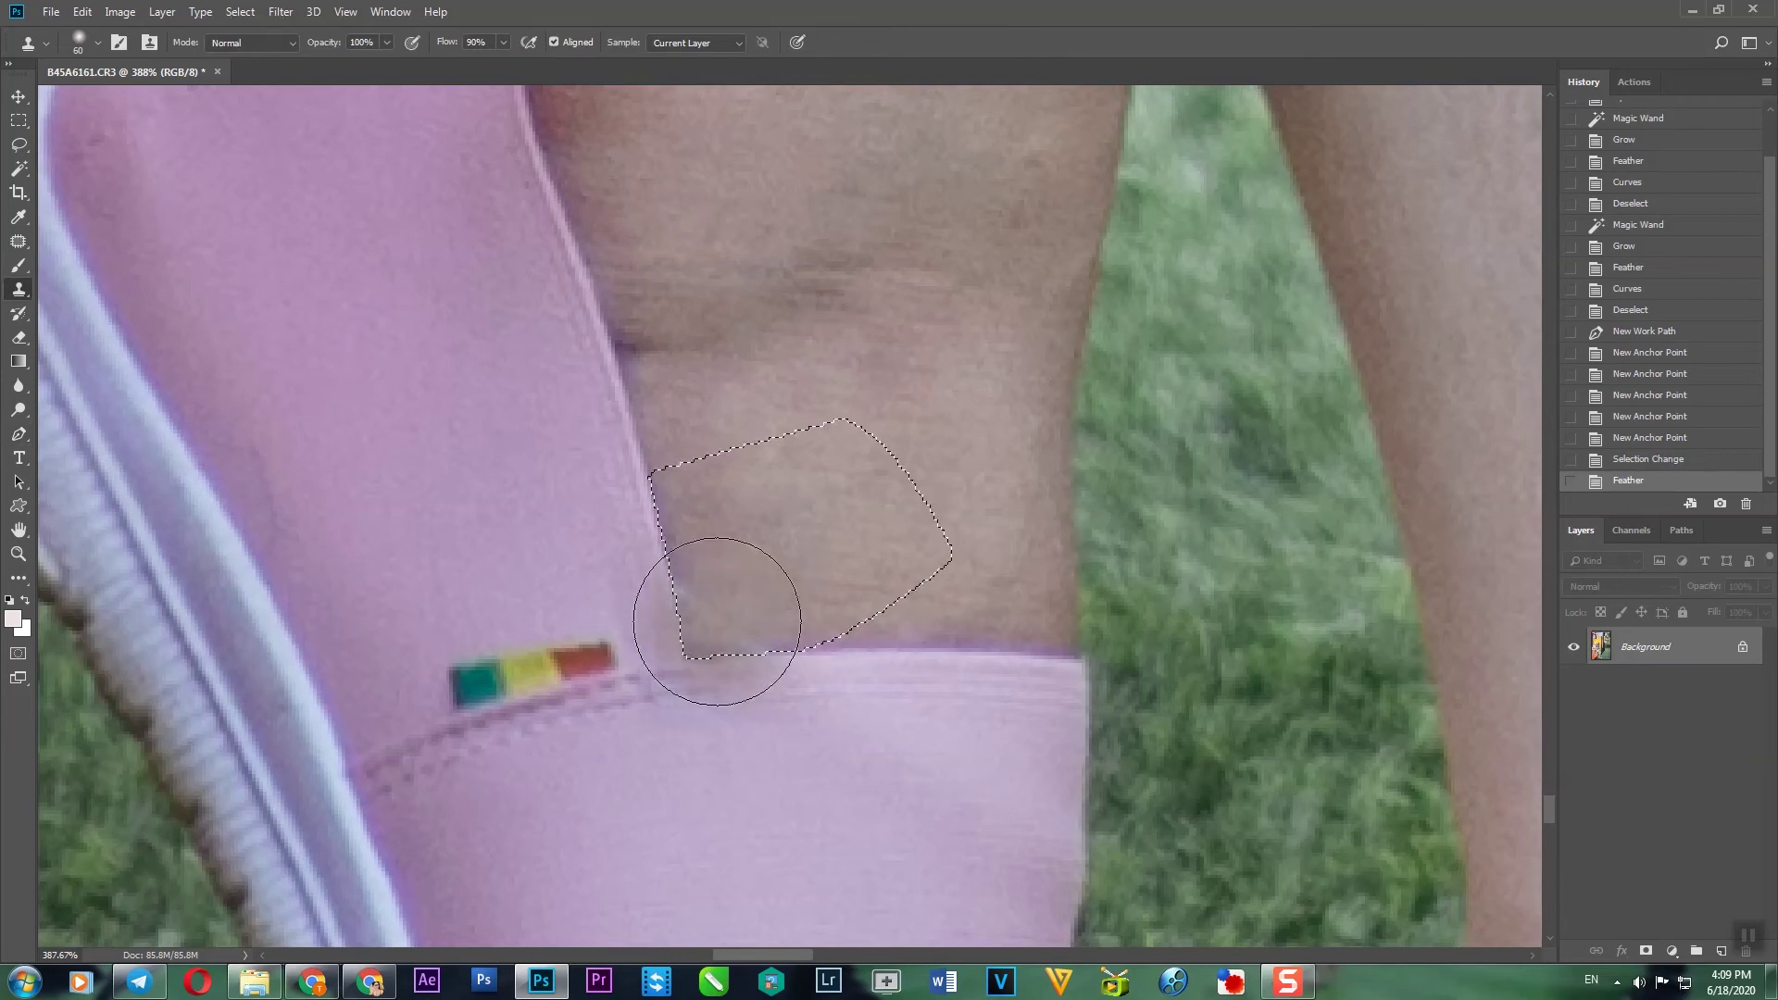
{"action": "left_click", "coordinate": [718, 633]}
{"action": "left_click", "coordinate": [719, 627]}
{"action": "left_click", "coordinate": [714, 653]}
{"action": "scroll", "coordinate": [841, 742], "scroll_direction": "down", "scroll_amount": 10}
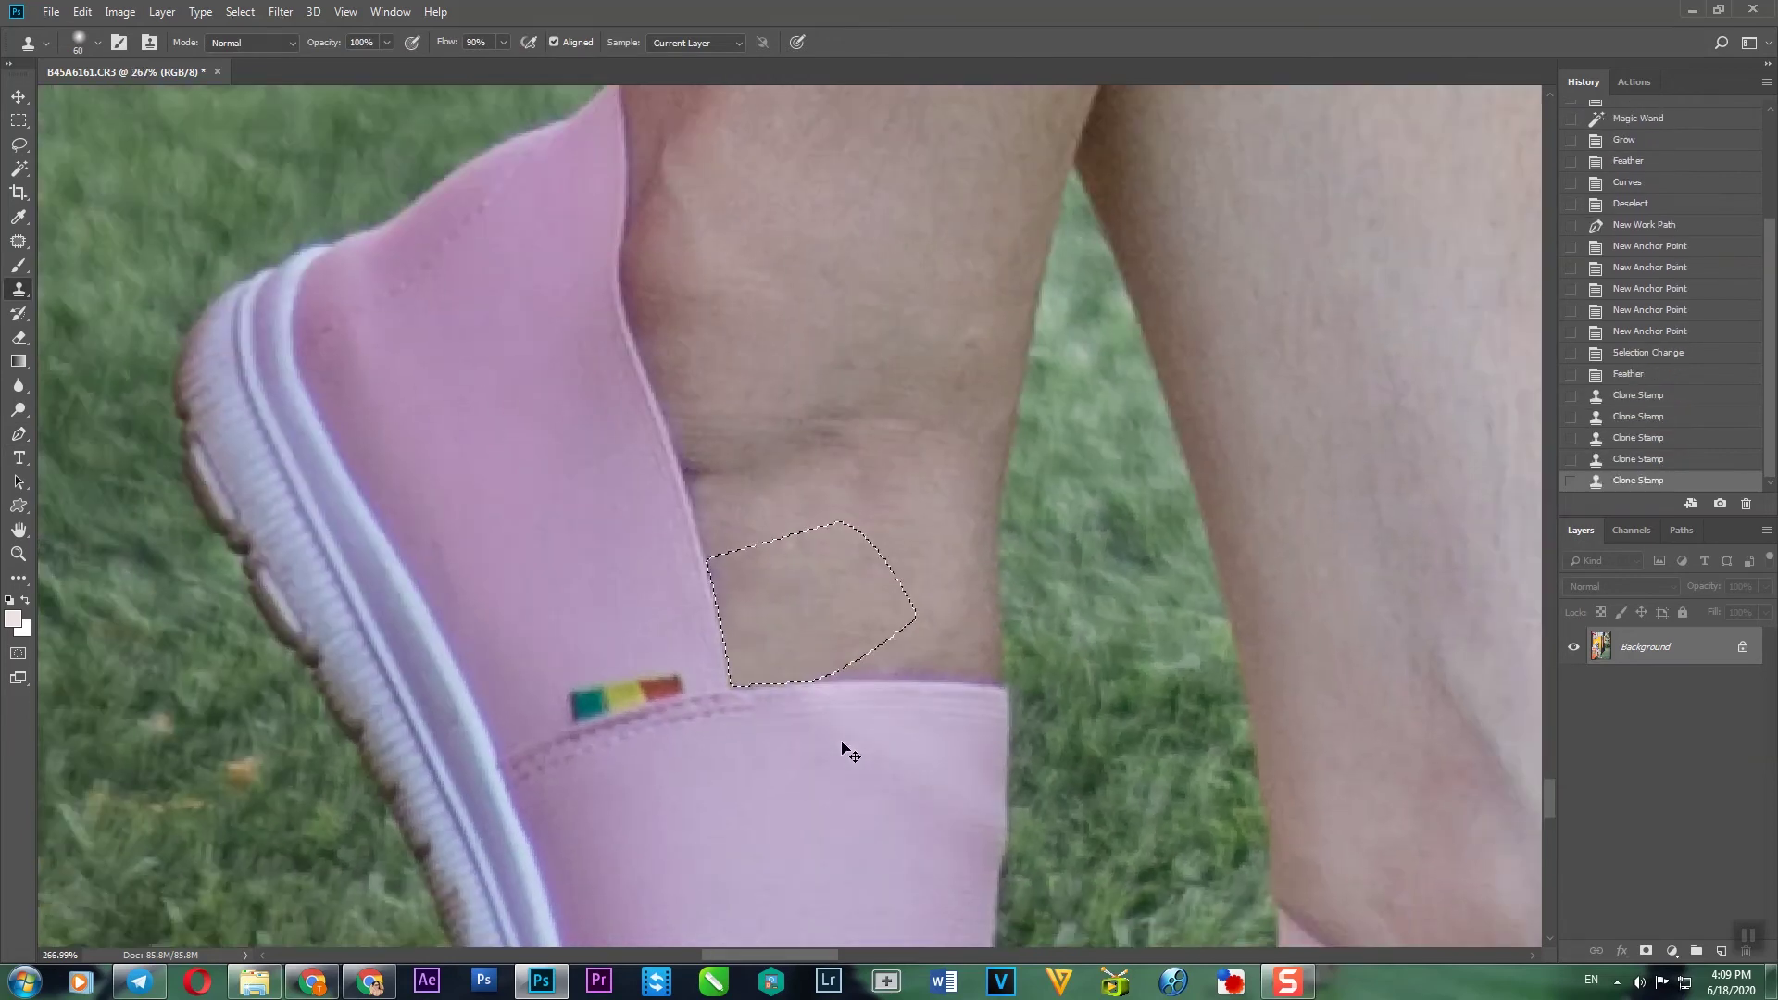
{"action": "key", "text": "ctrl+d"}
- Reduce the Clone Stamp brush to 20 pixels and remove the mole low on the neck near the jacket collar
{"action": "left_click_drag", "start_coordinate": [943, 423], "coordinate": [942, 881]}
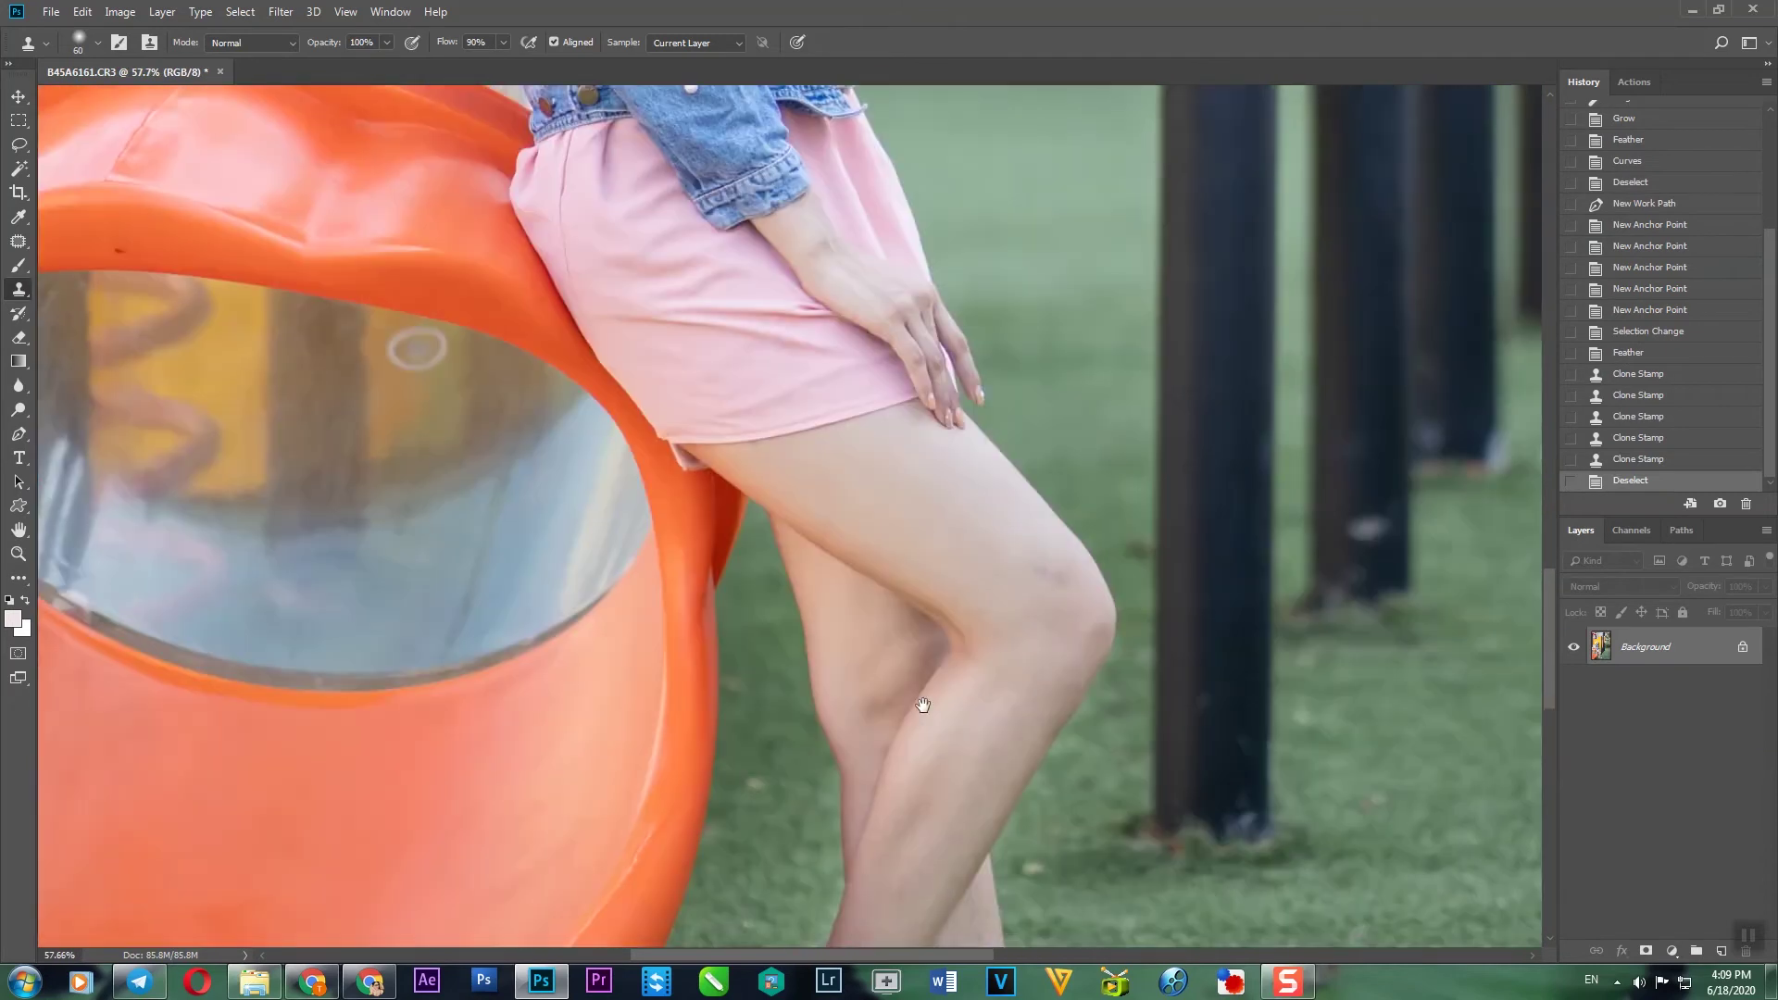
{"action": "left_click_drag", "start_coordinate": [868, 331], "coordinate": [913, 894]}
{"action": "left_click_drag", "start_coordinate": [747, 375], "coordinate": [772, 558]}
{"action": "scroll", "coordinate": [784, 434], "scroll_direction": "up", "scroll_amount": 8}
{"action": "scroll", "coordinate": [817, 656], "scroll_direction": "up", "scroll_amount": 1}
{"action": "key", "text": "bracketleft"}
{"action": "key", "text": "bracketleft"}
{"action": "key", "text": "bracketleft"}
{"action": "key", "text": "bracketleft"}
{"action": "key", "text": "bracketleft"}
{"action": "key", "text": "bracketleft"}
{"action": "scroll", "coordinate": [603, 635], "scroll_direction": "down", "scroll_amount": 3}
{"action": "scroll", "coordinate": [594, 642], "scroll_direction": "up", "scroll_amount": 2}
{"action": "key", "text": "bracketright"}
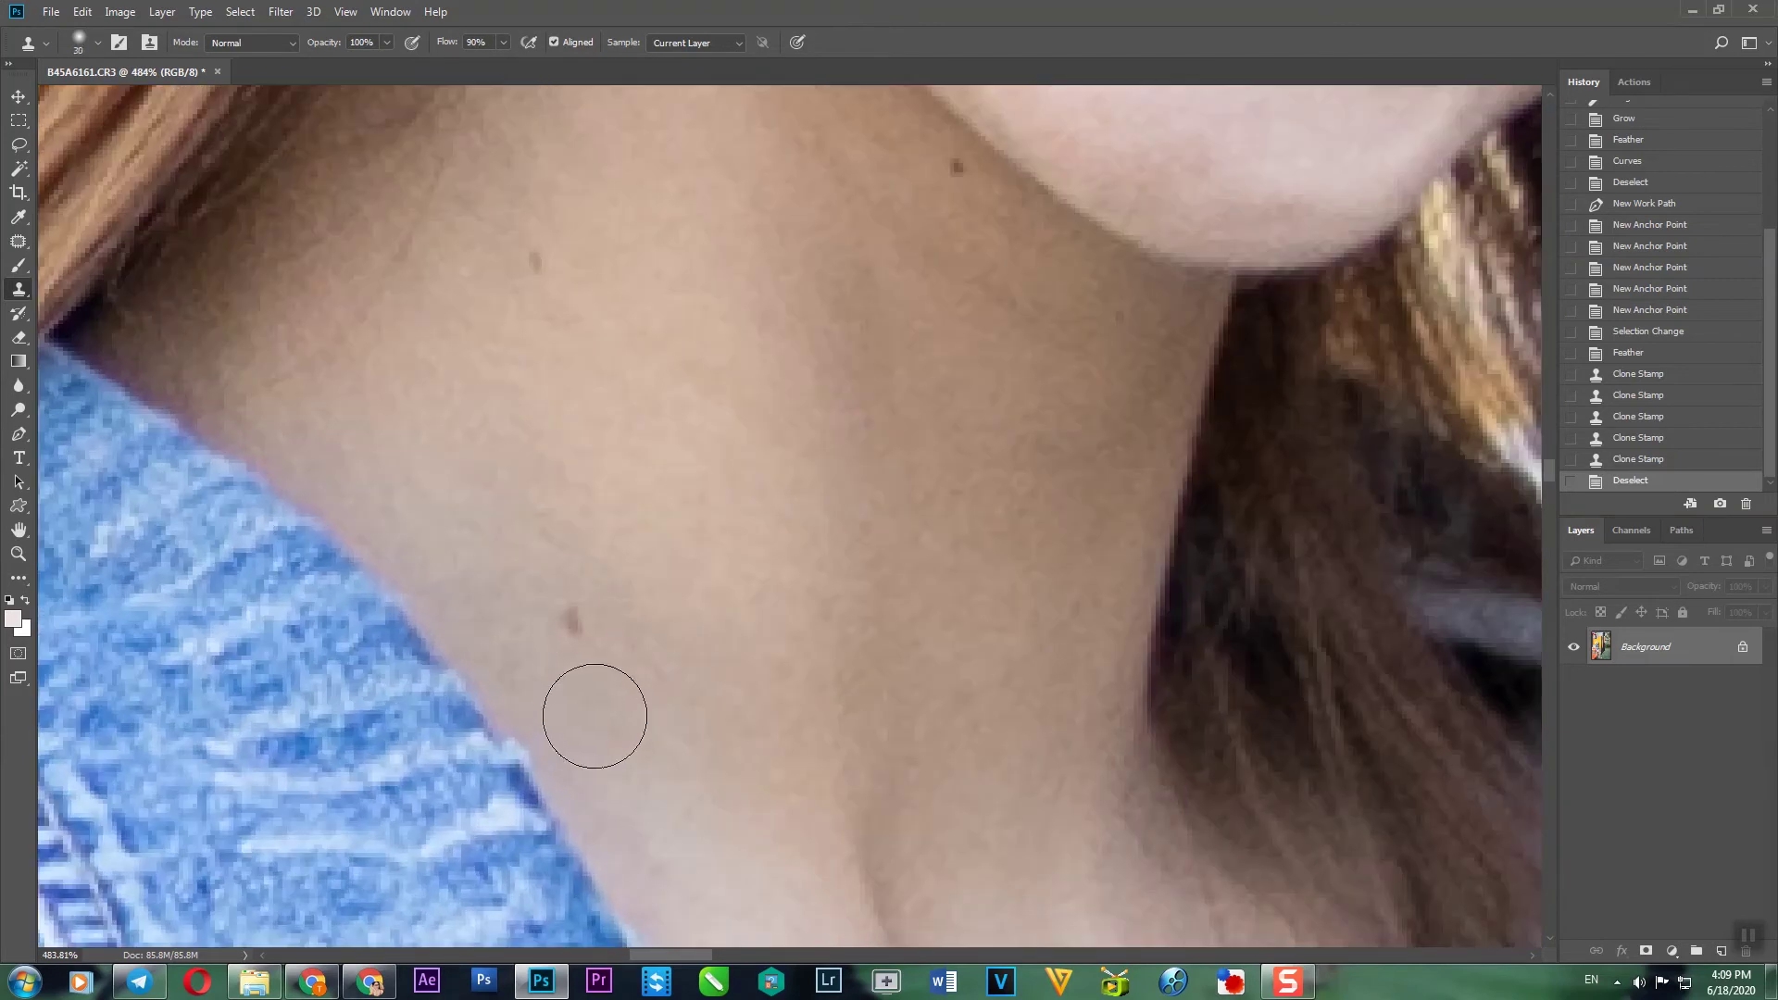
{"action": "left_click", "coordinate": [572, 626]}
{"action": "left_click", "coordinate": [571, 627]}
- Clone clean skin over the mole higher on the neck and the dark mole just under the chin
{"action": "left_click_drag", "start_coordinate": [572, 582], "coordinate": [594, 652]}
{"action": "left_click", "coordinate": [593, 596], "text": "alt"}
{"action": "left_click", "coordinate": [567, 528]}
{"action": "left_click", "coordinate": [568, 529]}
{"action": "key", "text": "bracketleft"}
{"action": "scroll", "coordinate": [977, 445], "scroll_direction": "up", "scroll_amount": 2}
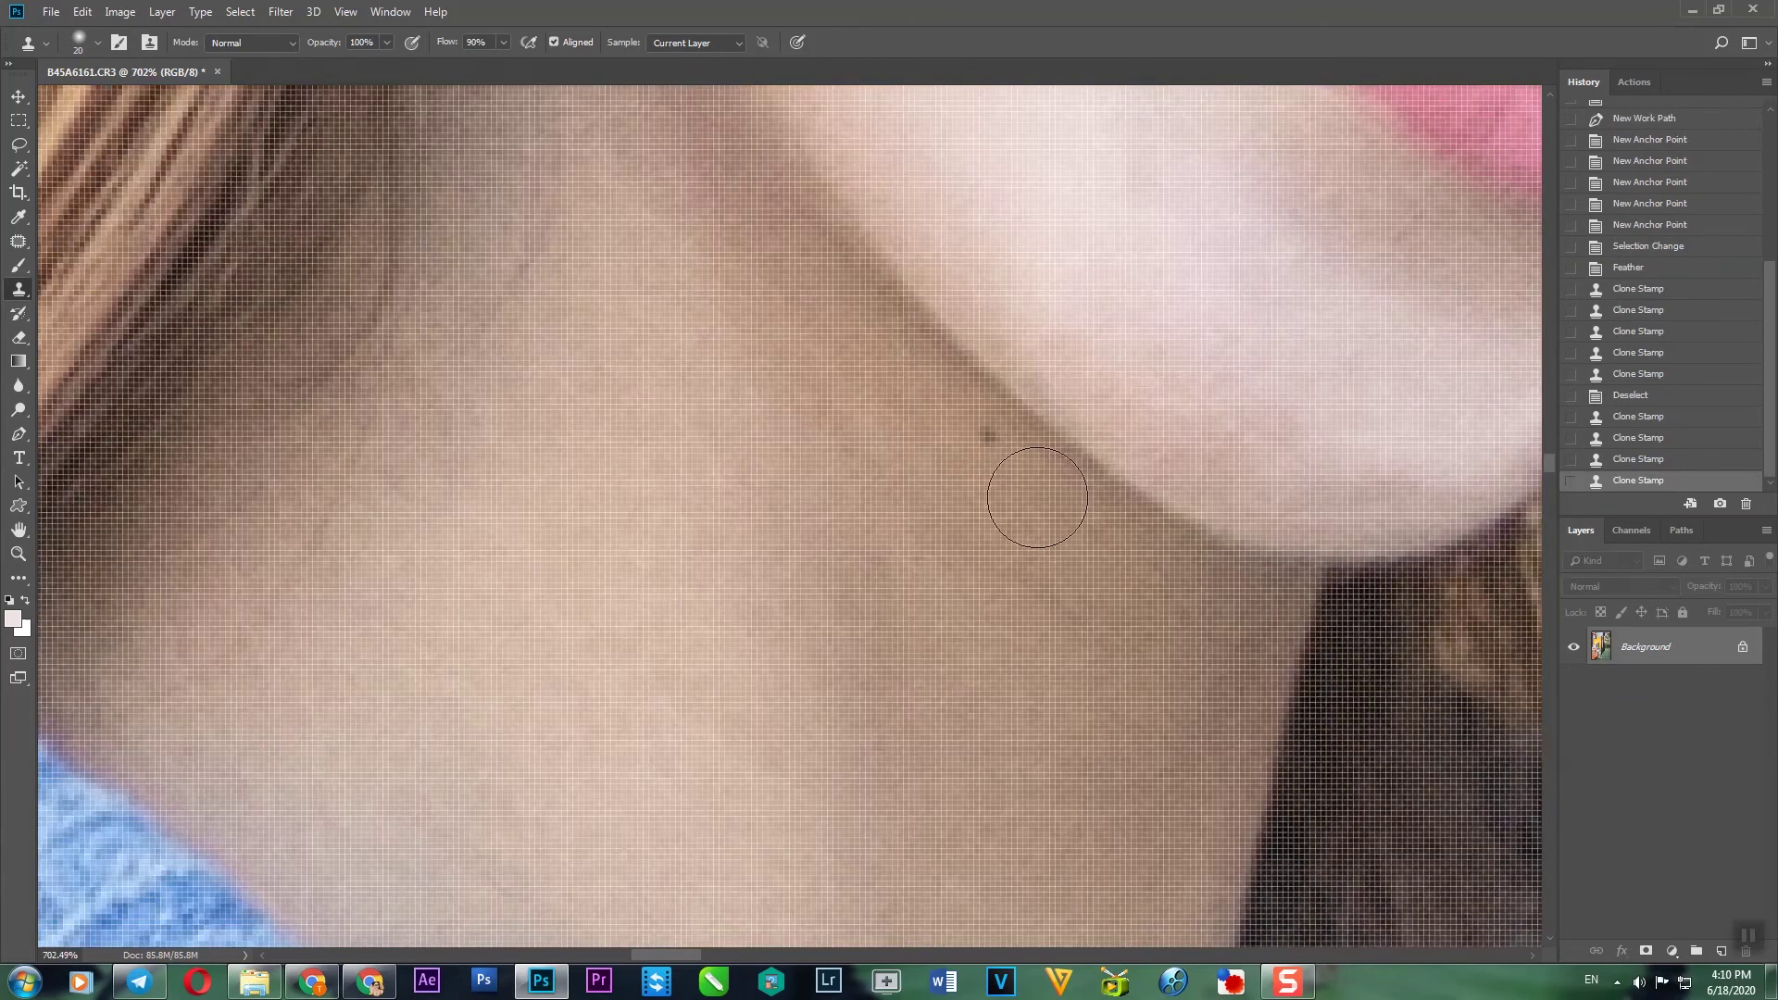
{"action": "left_click", "coordinate": [982, 425]}
{"action": "left_click", "coordinate": [982, 424]}
- Sample clean forehead skin and clone it over the reddish blemish on the forehead above the far eyebrow
{"action": "scroll", "coordinate": [924, 576], "scroll_direction": "down", "scroll_amount": 2}
{"action": "left_click_drag", "start_coordinate": [953, 408], "coordinate": [781, 877]}
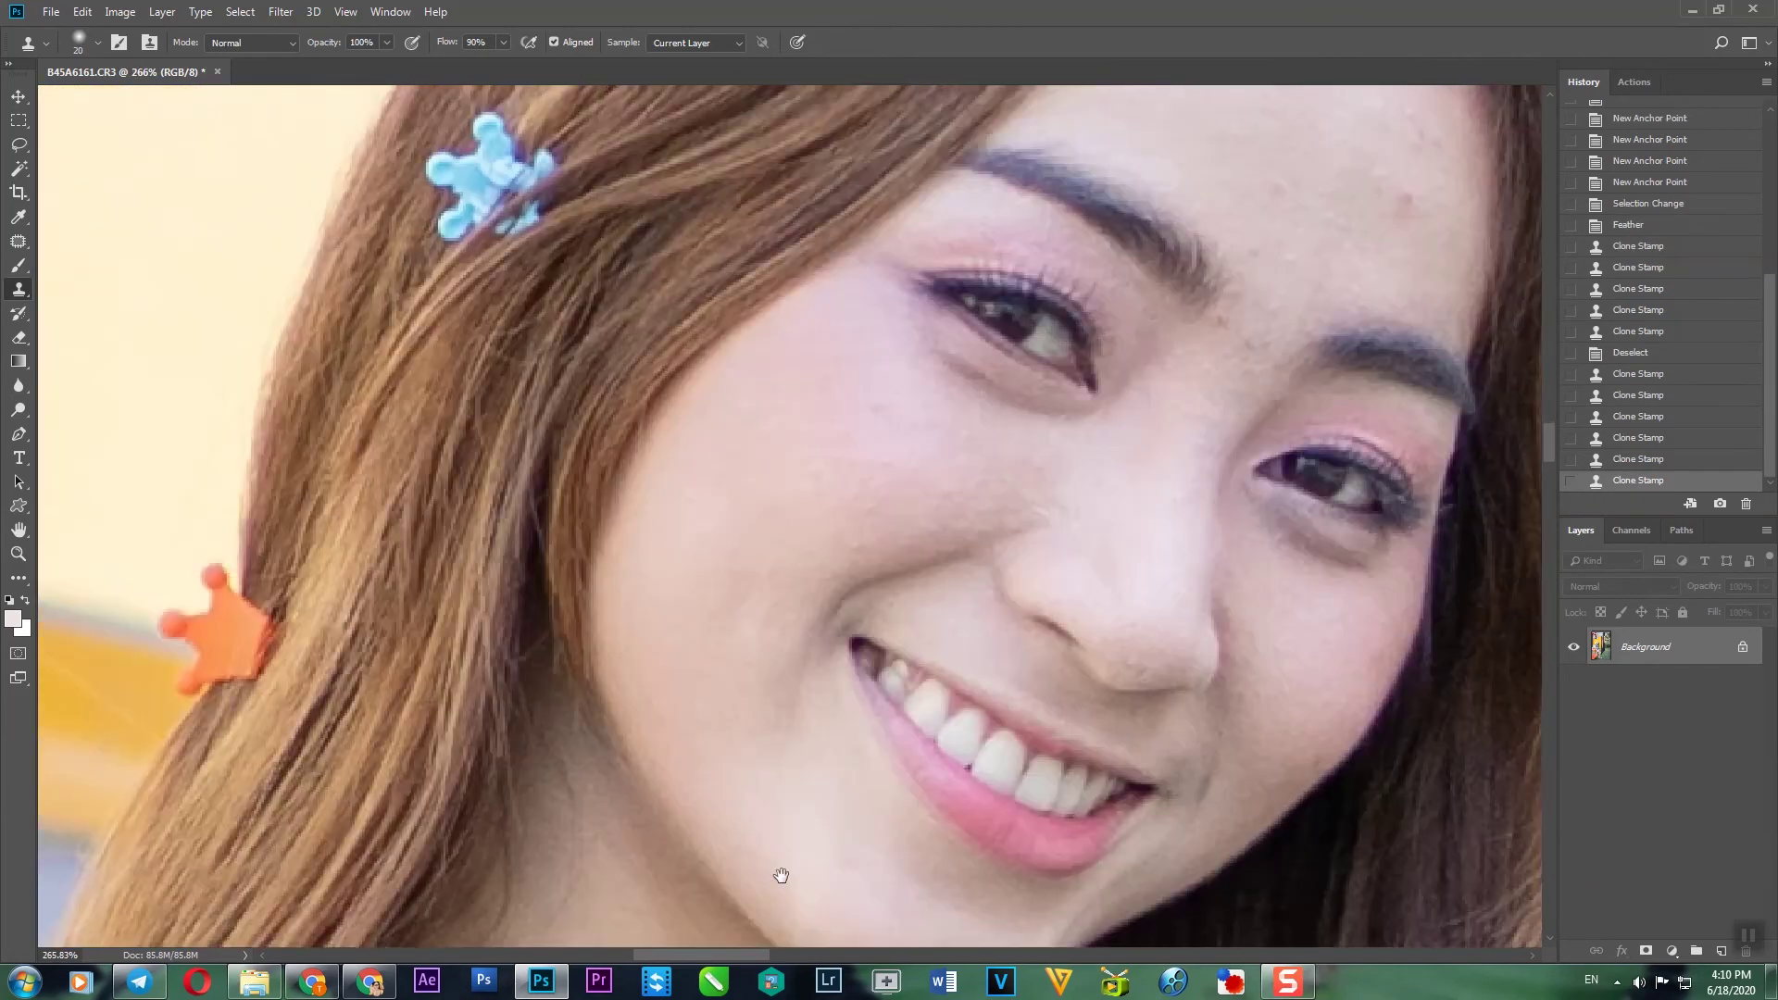
{"action": "left_click_drag", "start_coordinate": [1181, 585], "coordinate": [837, 936]}
{"action": "scroll", "coordinate": [1058, 611], "scroll_direction": "up", "scroll_amount": 3}
{"action": "left_click", "coordinate": [1044, 570], "text": "alt"}
{"action": "left_click", "coordinate": [1055, 506]}
{"action": "left_click", "coordinate": [1054, 506]}
{"action": "left_click", "coordinate": [1055, 505]}
- Clone out the small spots across the middle of the forehead, resampling nearby skin for each one
{"action": "left_click", "coordinate": [981, 550], "text": "alt"}
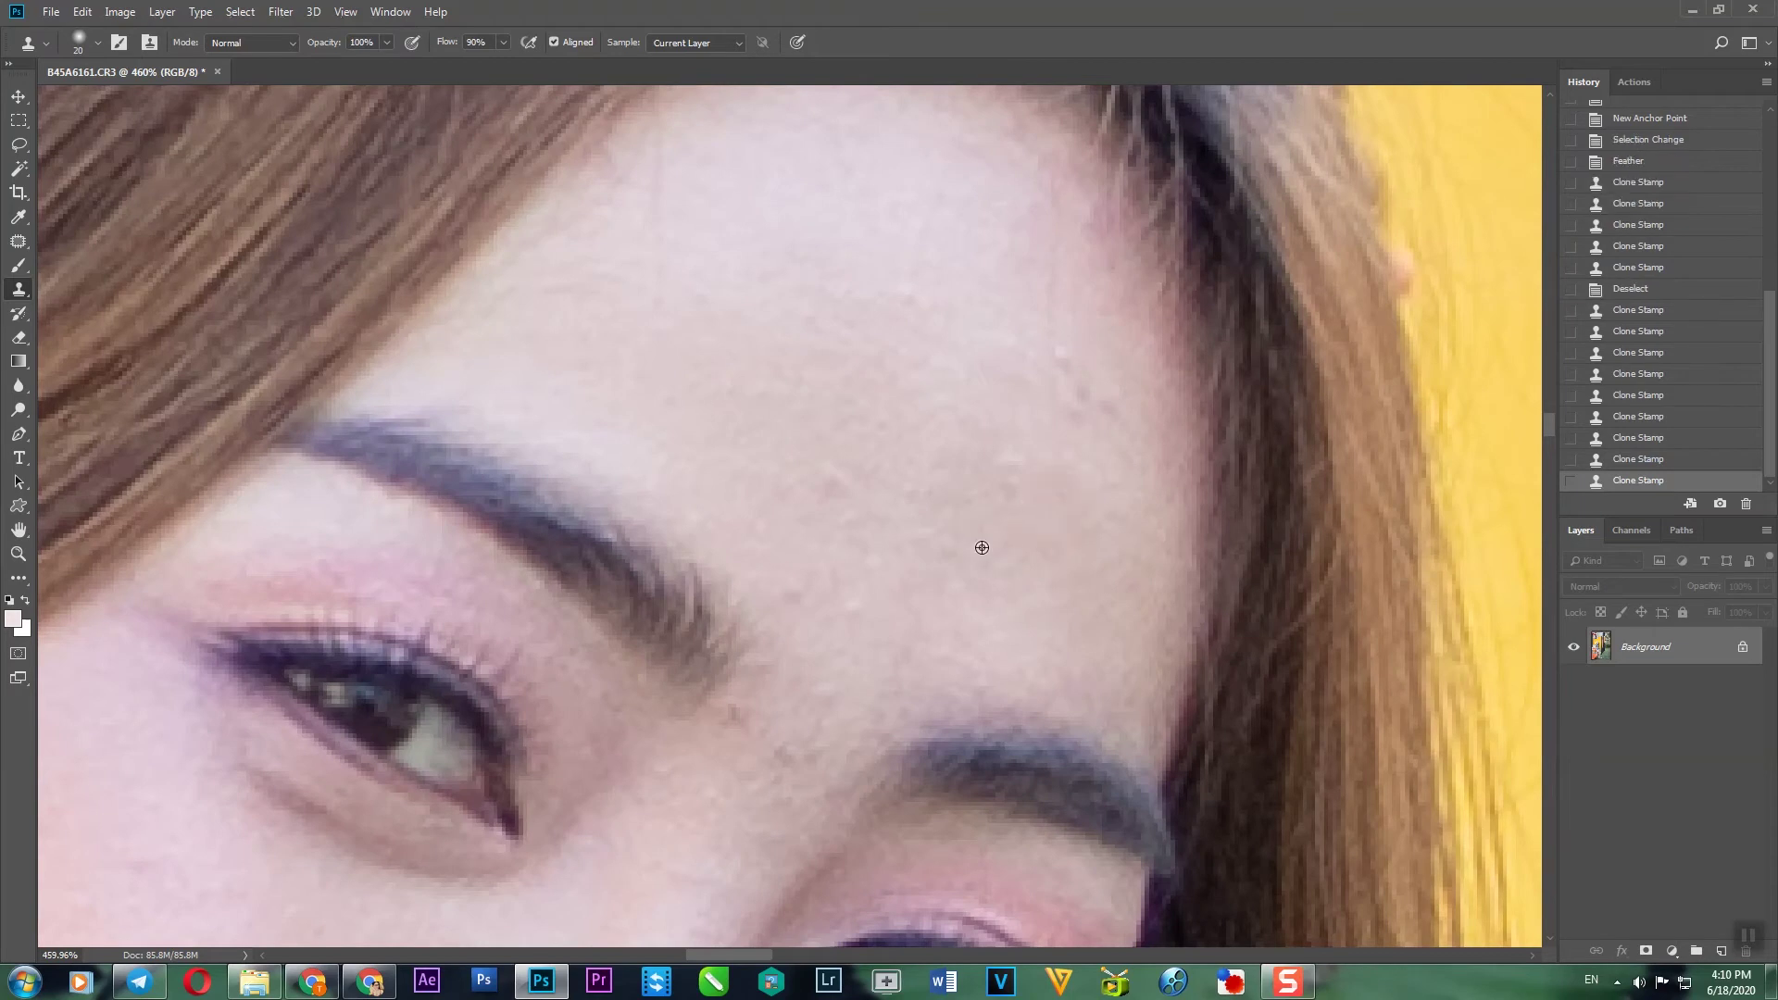
{"action": "left_click", "coordinate": [1003, 489]}
{"action": "left_click", "coordinate": [1003, 488]}
{"action": "left_click", "coordinate": [1018, 413], "text": "alt"}
{"action": "left_click", "coordinate": [1017, 449]}
{"action": "left_click", "coordinate": [1016, 449]}
{"action": "left_click", "coordinate": [836, 443], "text": "alt"}
{"action": "left_click", "coordinate": [861, 490]}
{"action": "left_click", "coordinate": [862, 490]}
- Clone clean skin over the blemishes on the lower forehead and between the eyebrows
{"action": "left_click", "coordinate": [880, 594], "text": "alt"}
{"action": "left_click", "coordinate": [861, 603]}
{"action": "left_click", "coordinate": [786, 582]}
{"action": "left_click", "coordinate": [803, 600]}
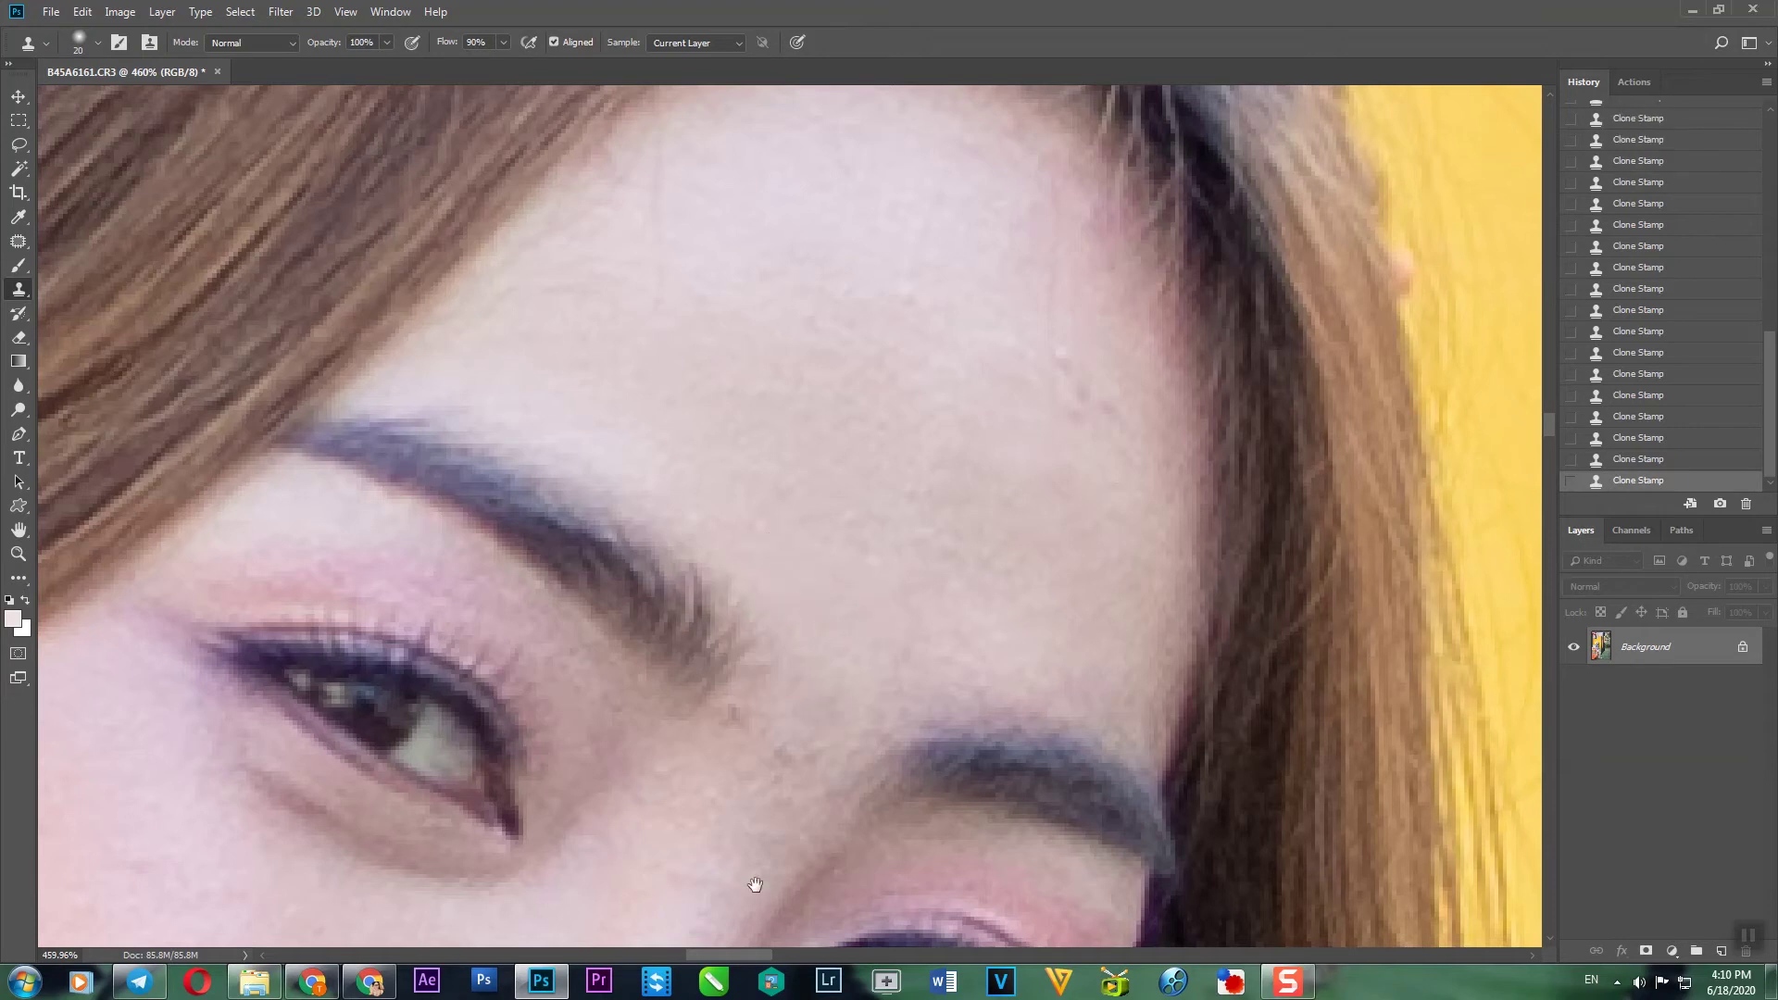
{"action": "left_click_drag", "start_coordinate": [765, 861], "coordinate": [833, 706]}
{"action": "left_click", "coordinate": [850, 587]}
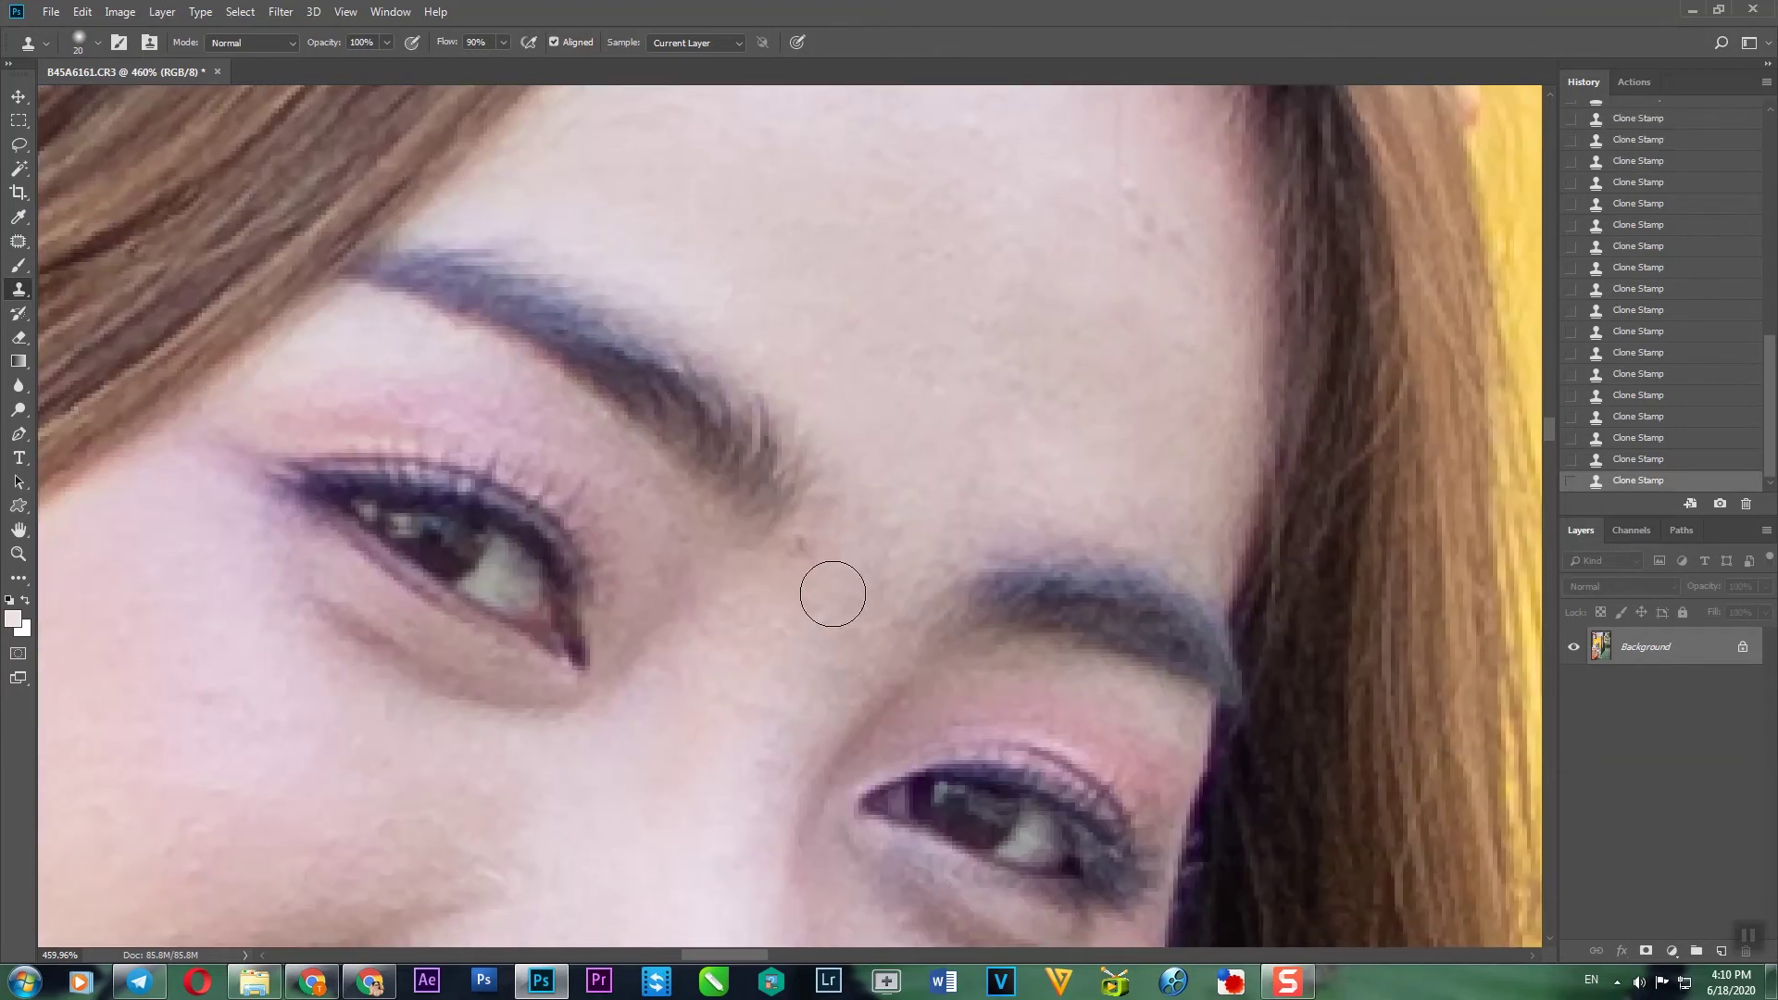
{"action": "left_click", "coordinate": [800, 545]}
- Replace the dark bruise on the front knee with clean nearby skin using the Patch tool, and deselect
{"action": "scroll", "coordinate": [907, 476], "scroll_direction": "down", "scroll_amount": 10}
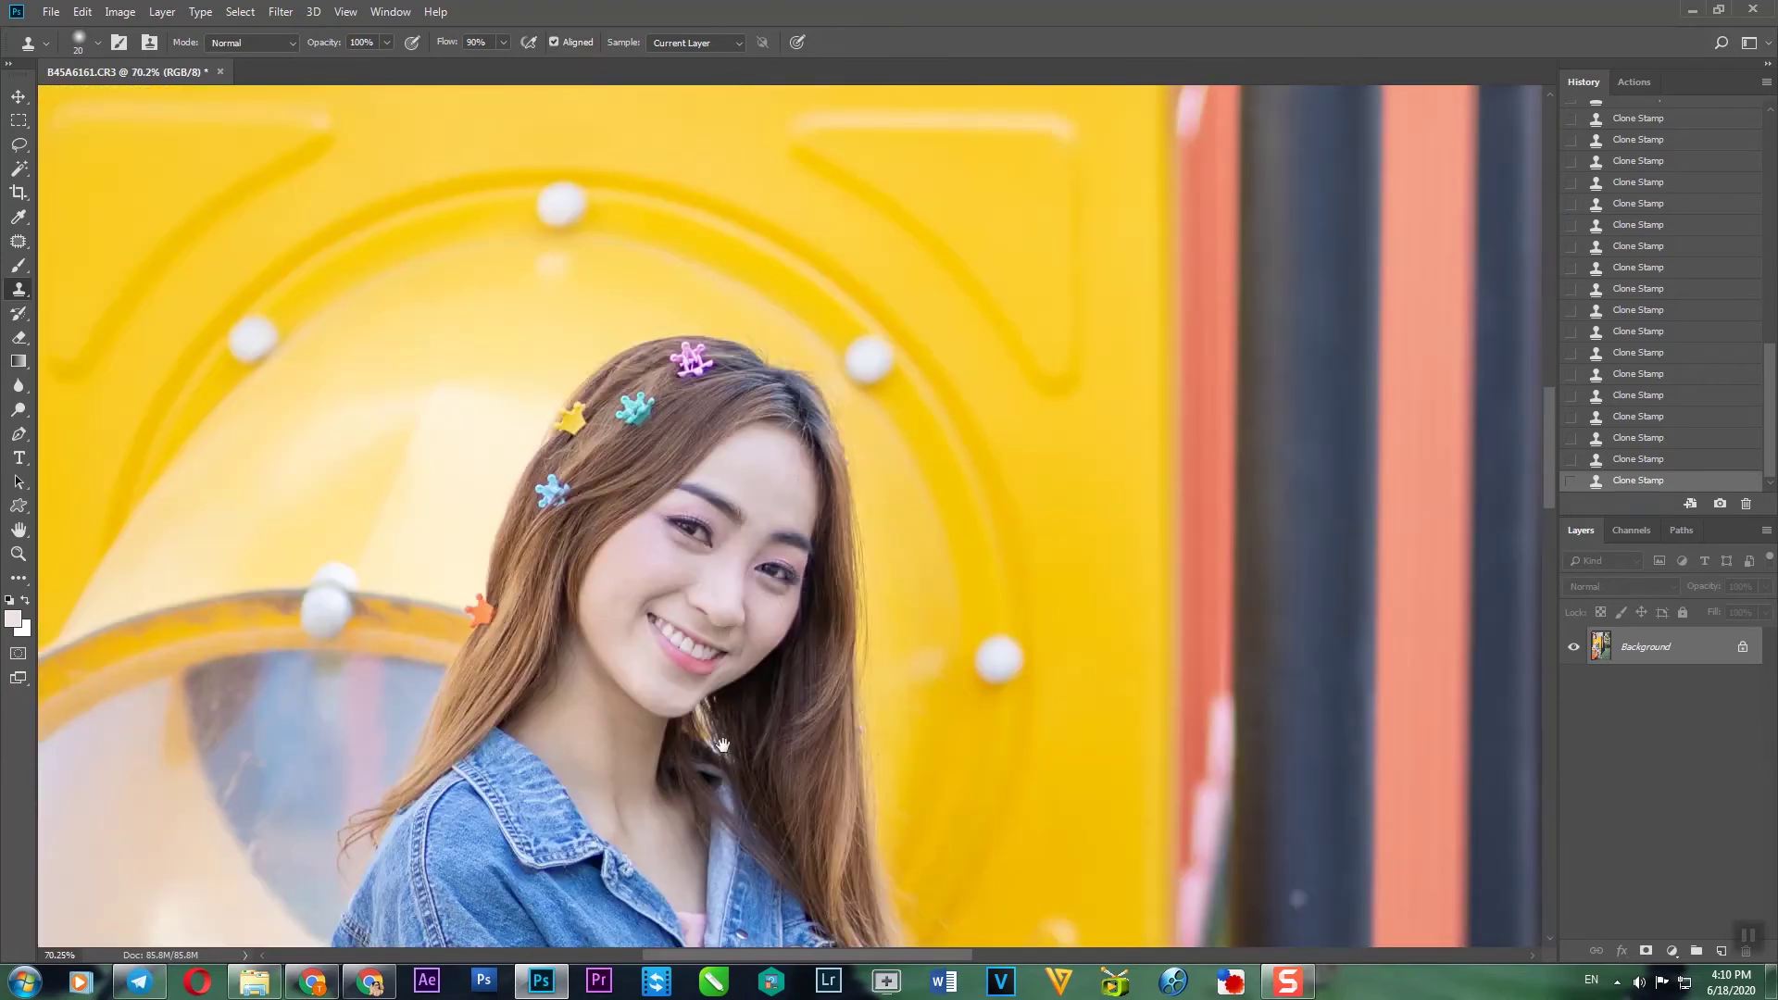
{"action": "left_click_drag", "start_coordinate": [722, 745], "coordinate": [818, 411]}
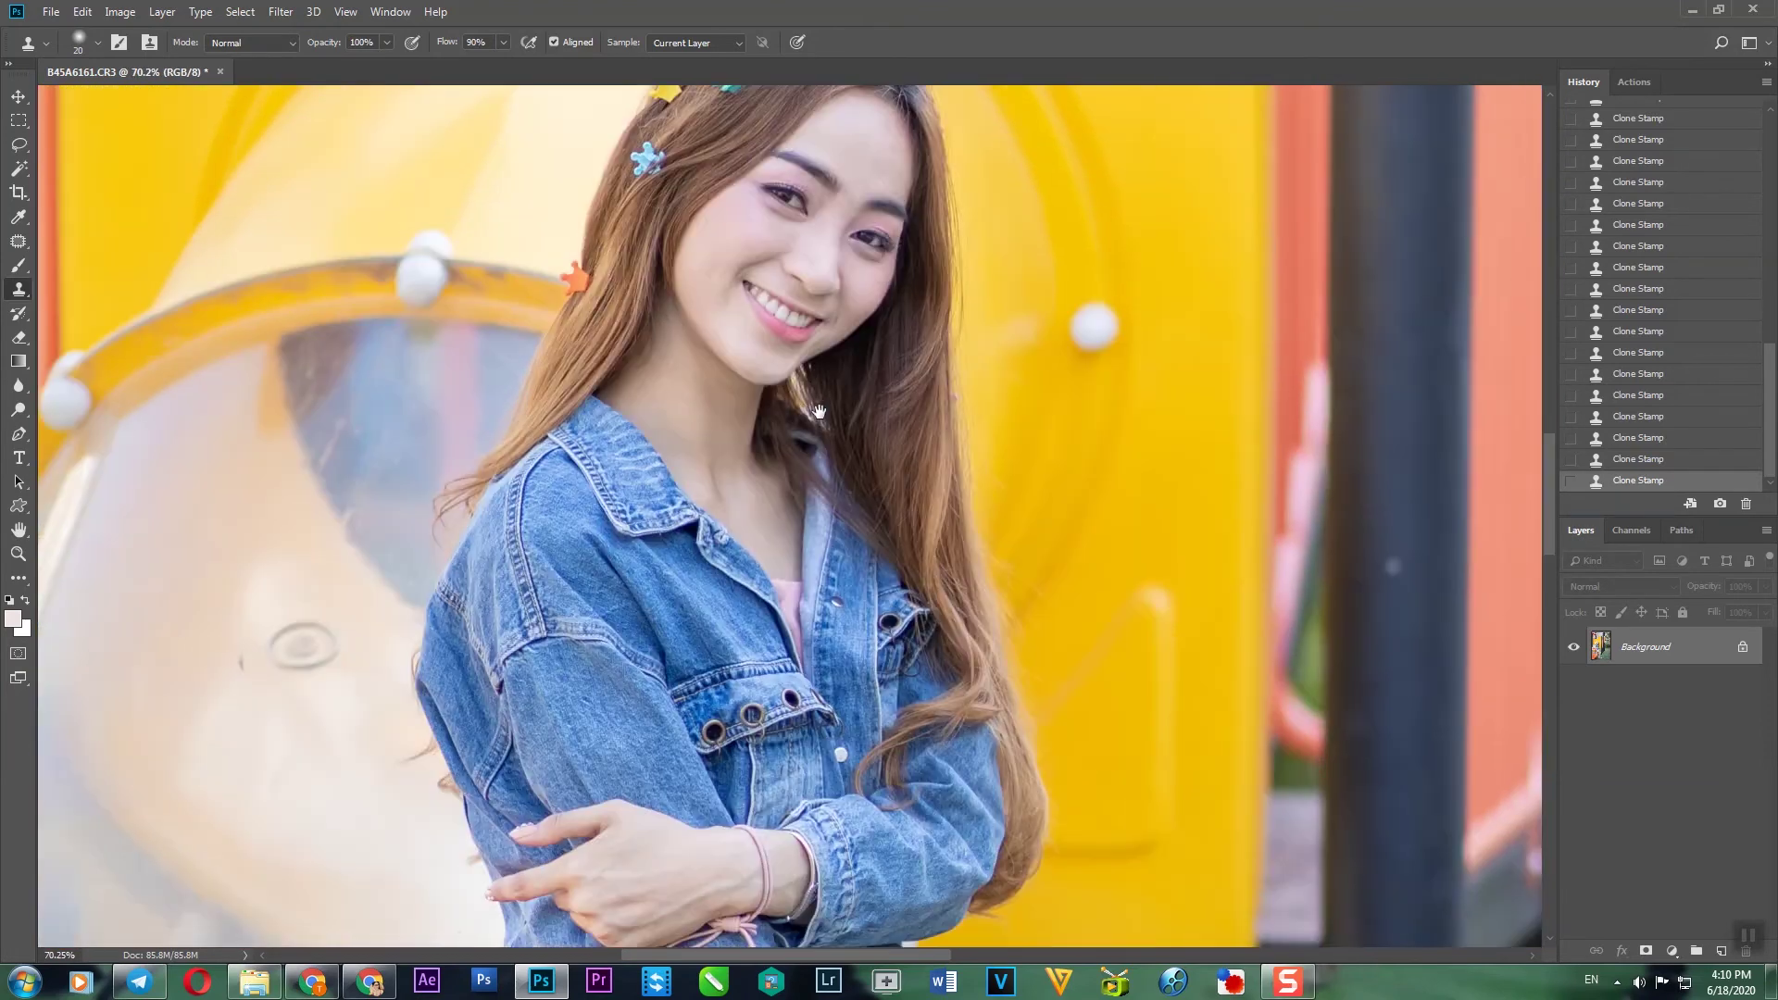
{"action": "scroll", "coordinate": [767, 491], "scroll_direction": "up", "scroll_amount": 2}
{"action": "scroll", "coordinate": [785, 519], "scroll_direction": "down", "scroll_amount": 5}
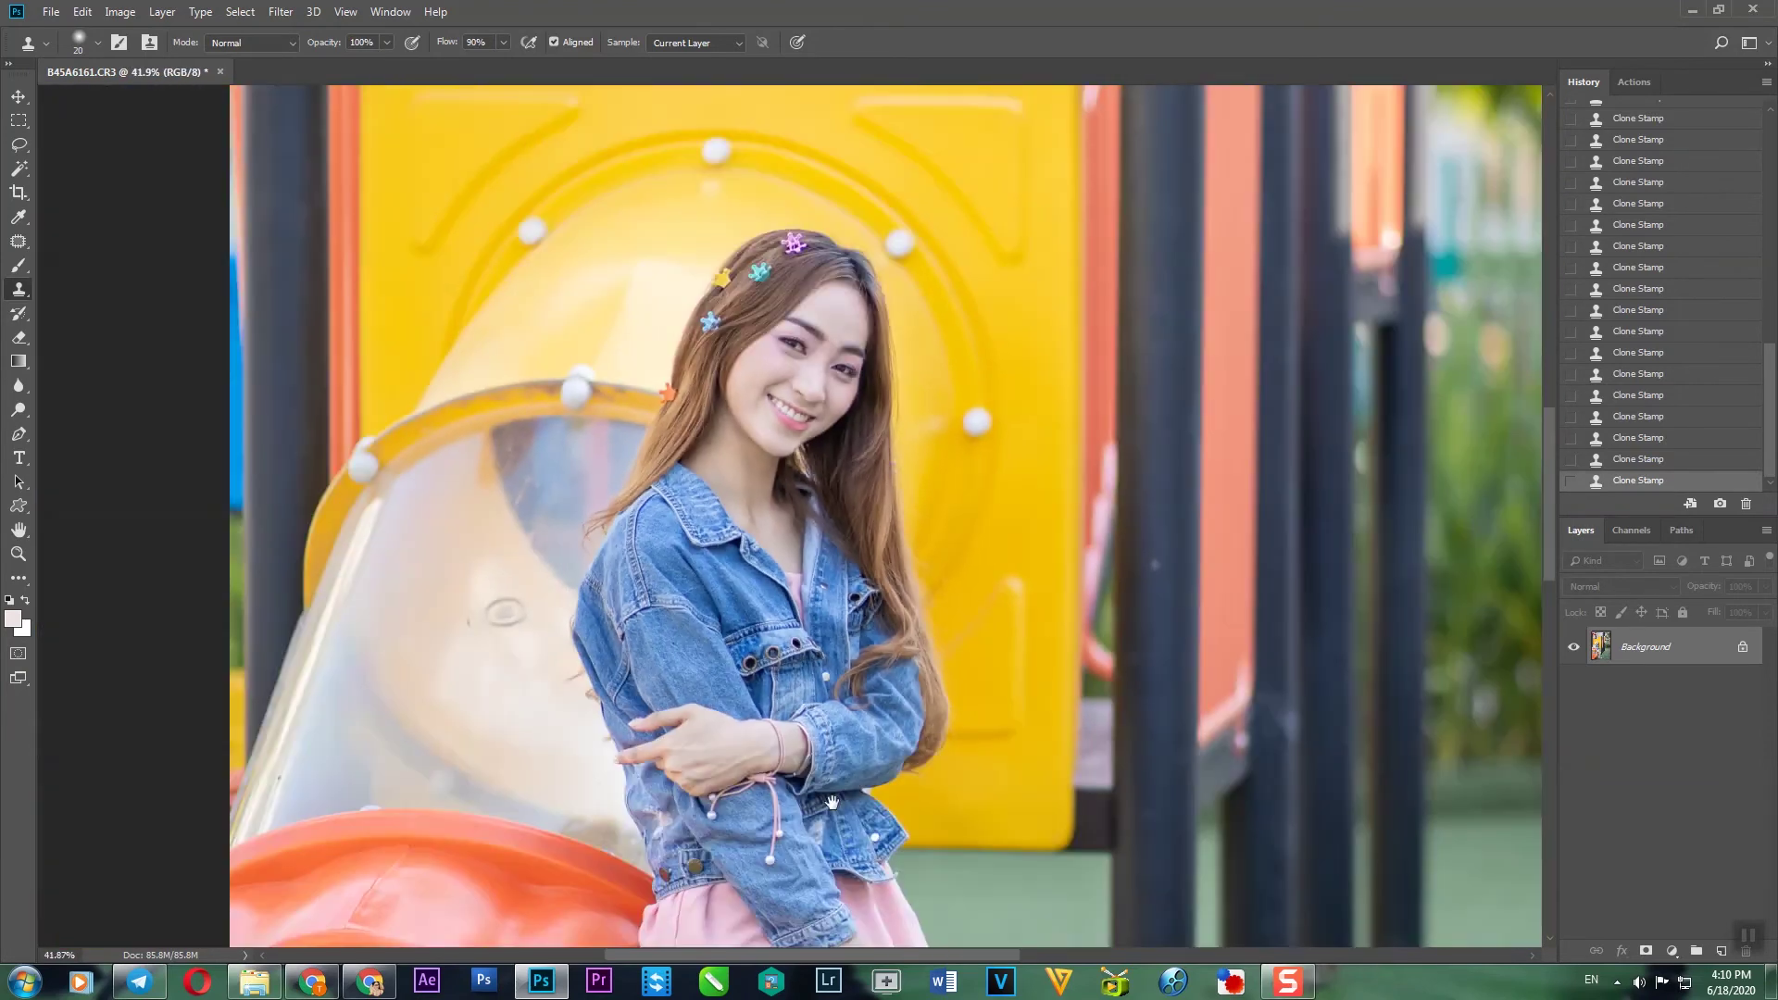
{"action": "left_click_drag", "start_coordinate": [841, 862], "coordinate": [819, 362]}
{"action": "left_click_drag", "start_coordinate": [938, 660], "coordinate": [908, 396]}
{"action": "scroll", "coordinate": [908, 396], "scroll_direction": "up", "scroll_amount": 4}
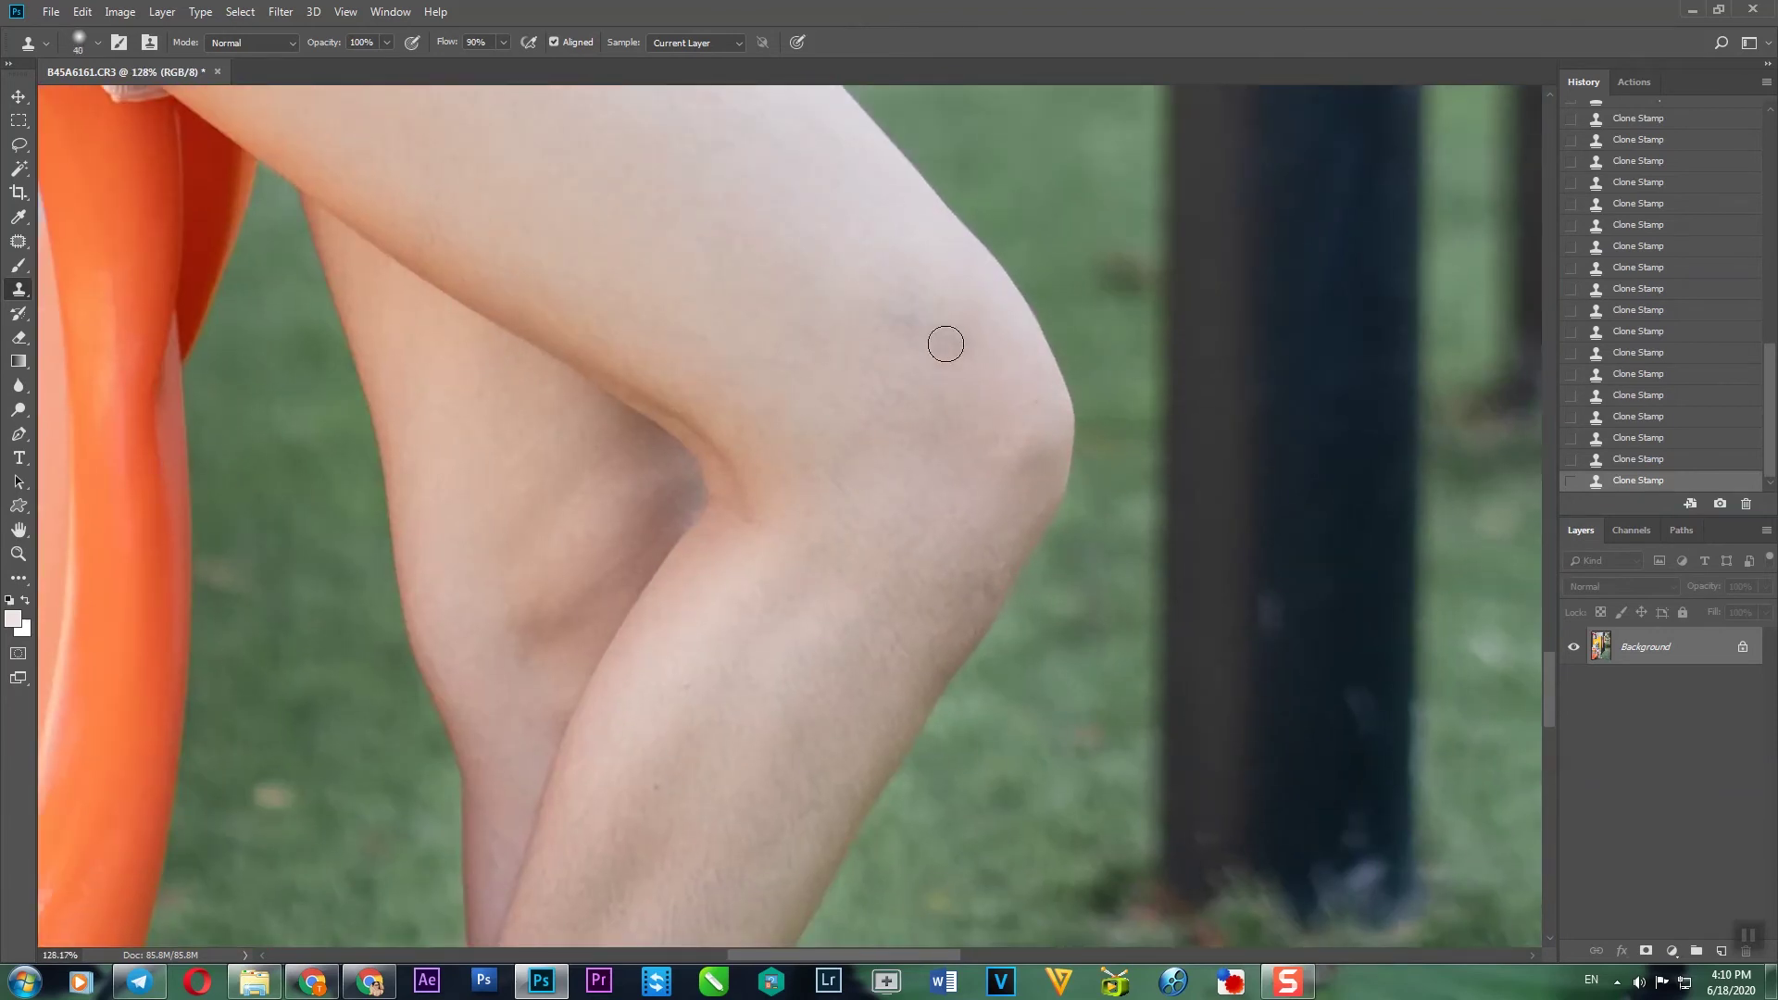
{"action": "scroll", "coordinate": [945, 344], "scroll_direction": "up", "scroll_amount": 2}
{"action": "key", "text": "j"}
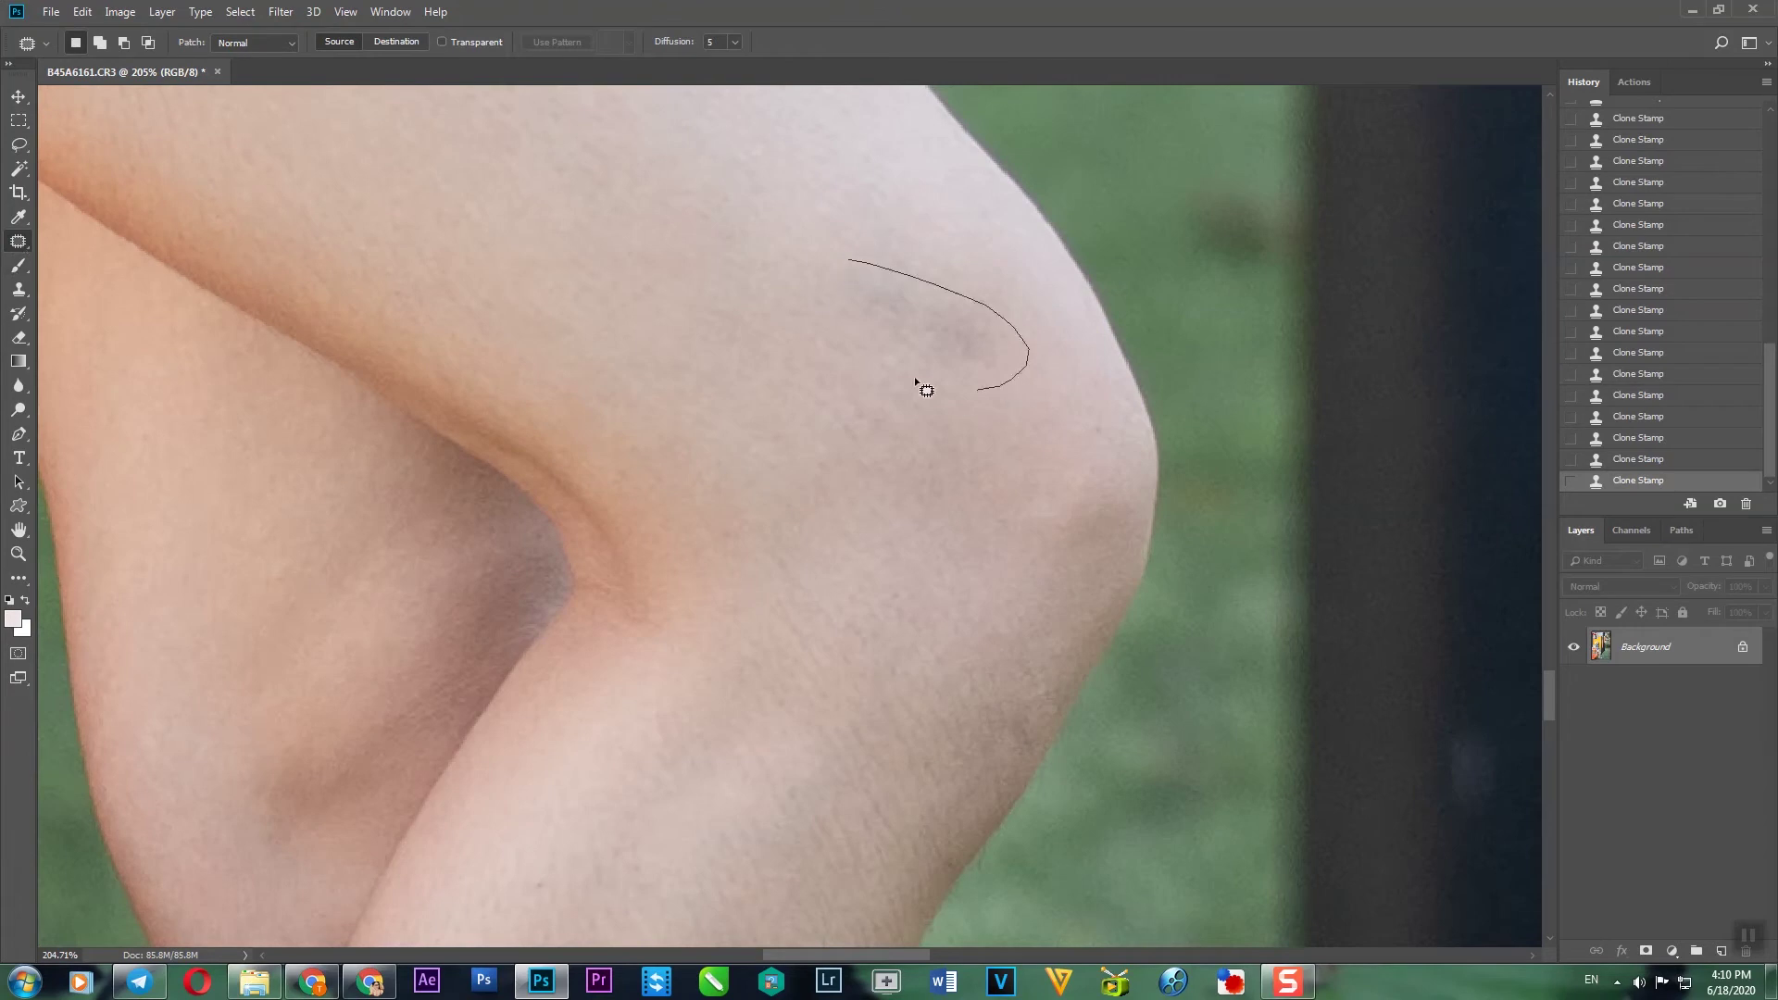
{"action": "left_click_drag", "start_coordinate": [919, 283], "coordinate": [924, 287]}
{"action": "mouse_move", "coordinate": [940, 321]}
{"action": "left_mouse_down"}
{"action": "mouse_move", "coordinate": [893, 420]}
{"action": "mouse_move", "coordinate": [959, 228]}
{"action": "left_mouse_up"}
{"action": "key", "text": "ctrl+d"}
- Open the retouched photo in the Camera Raw Filter and activate the Adjustment Brush with the woman filling the preview
{"action": "scroll", "coordinate": [985, 339], "scroll_direction": "down", "scroll_amount": 5}
{"action": "scroll", "coordinate": [983, 470], "scroll_direction": "down", "scroll_amount": 3}
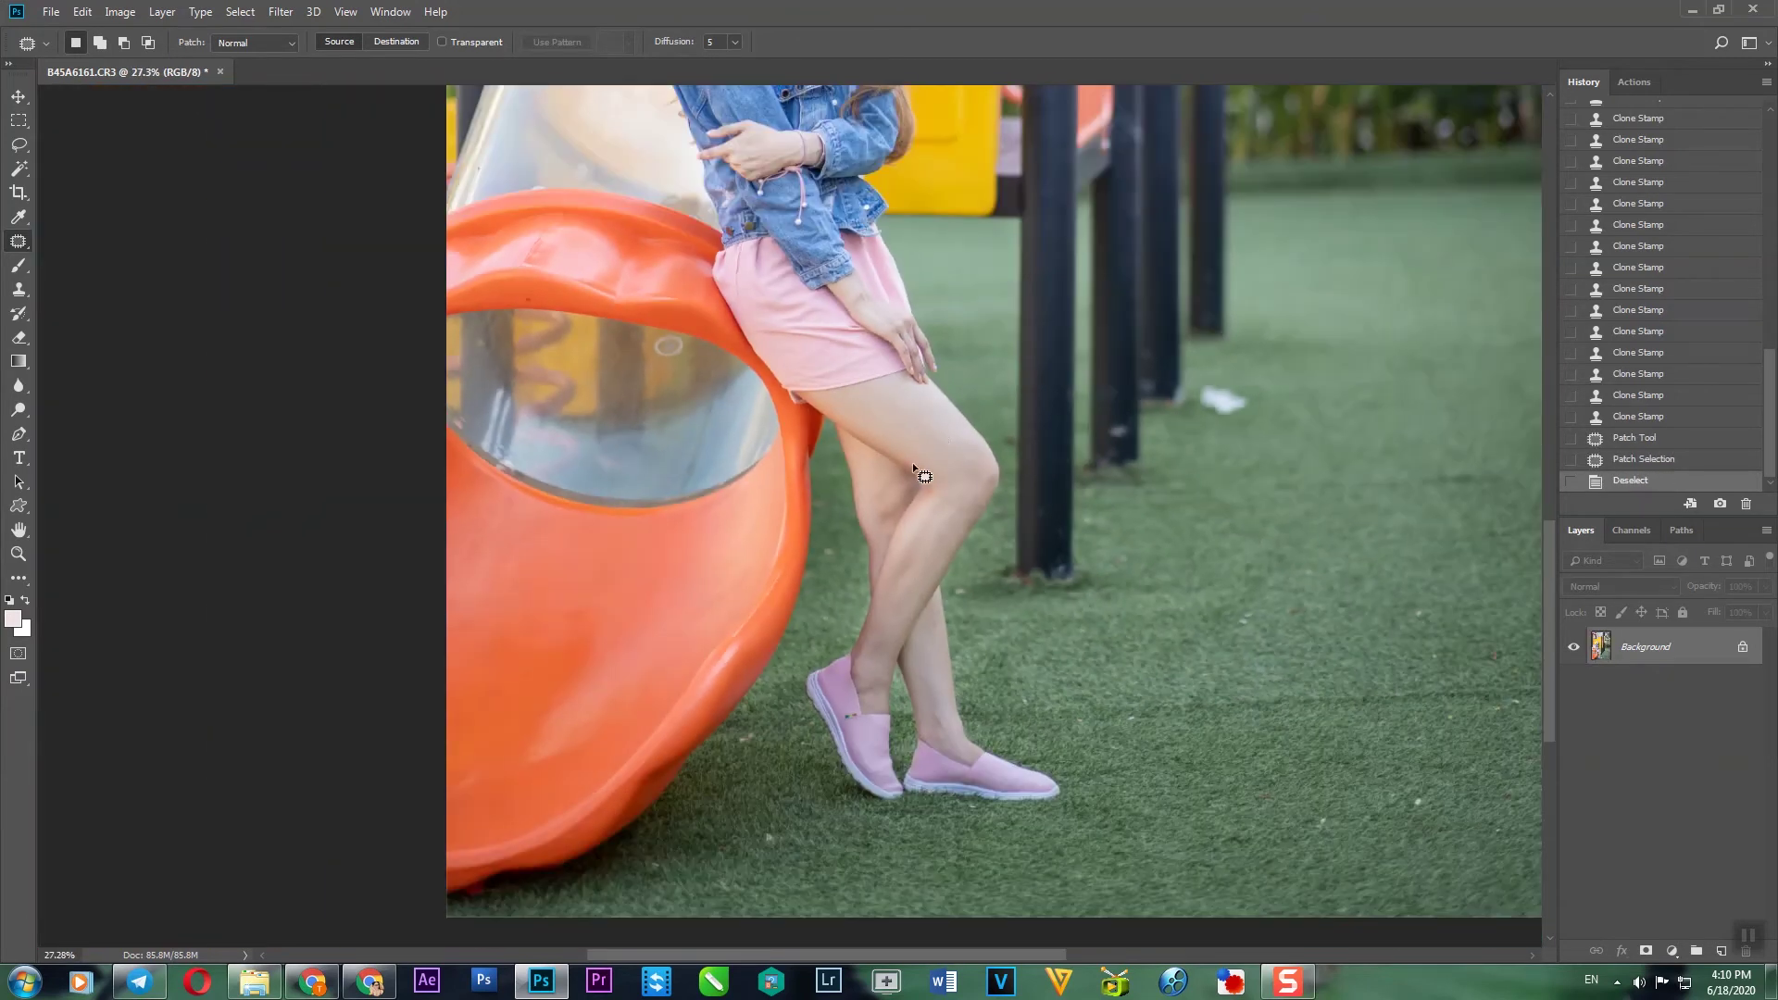
{"action": "scroll", "coordinate": [930, 518], "scroll_direction": "up", "scroll_amount": 1}
{"action": "scroll", "coordinate": [929, 554], "scroll_direction": "up", "scroll_amount": 4}
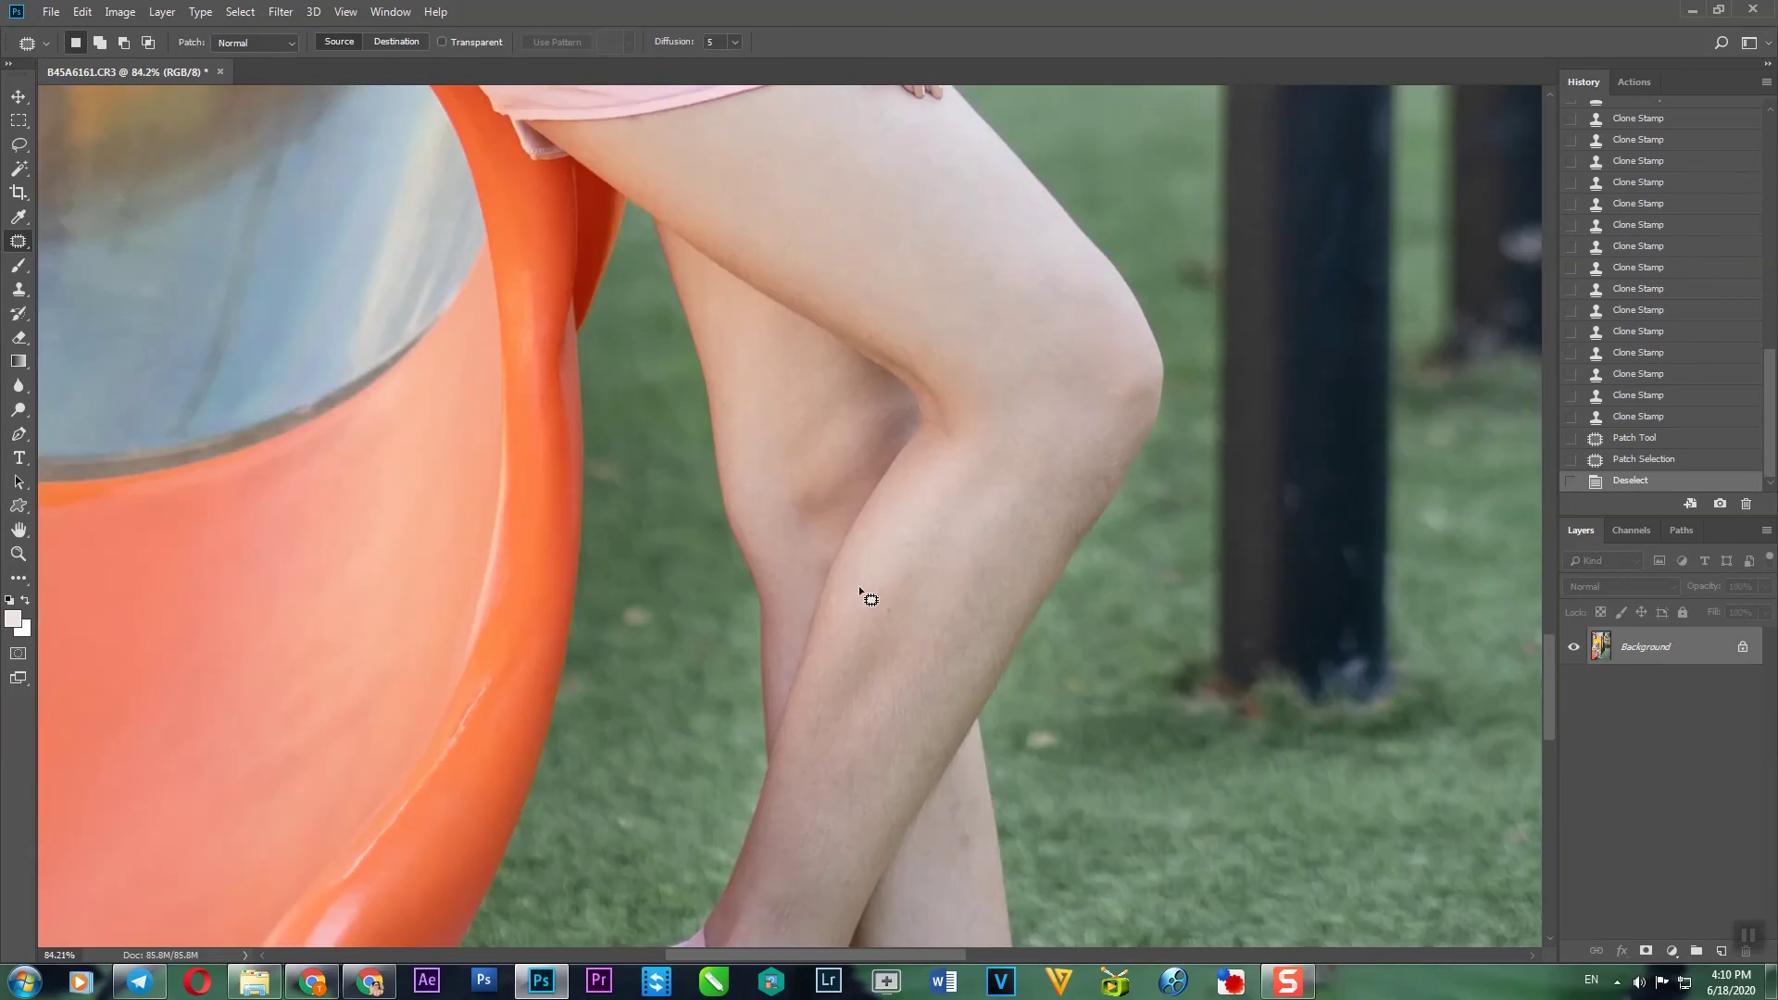
{"action": "left_click_drag", "start_coordinate": [859, 585], "coordinate": [849, 452]}
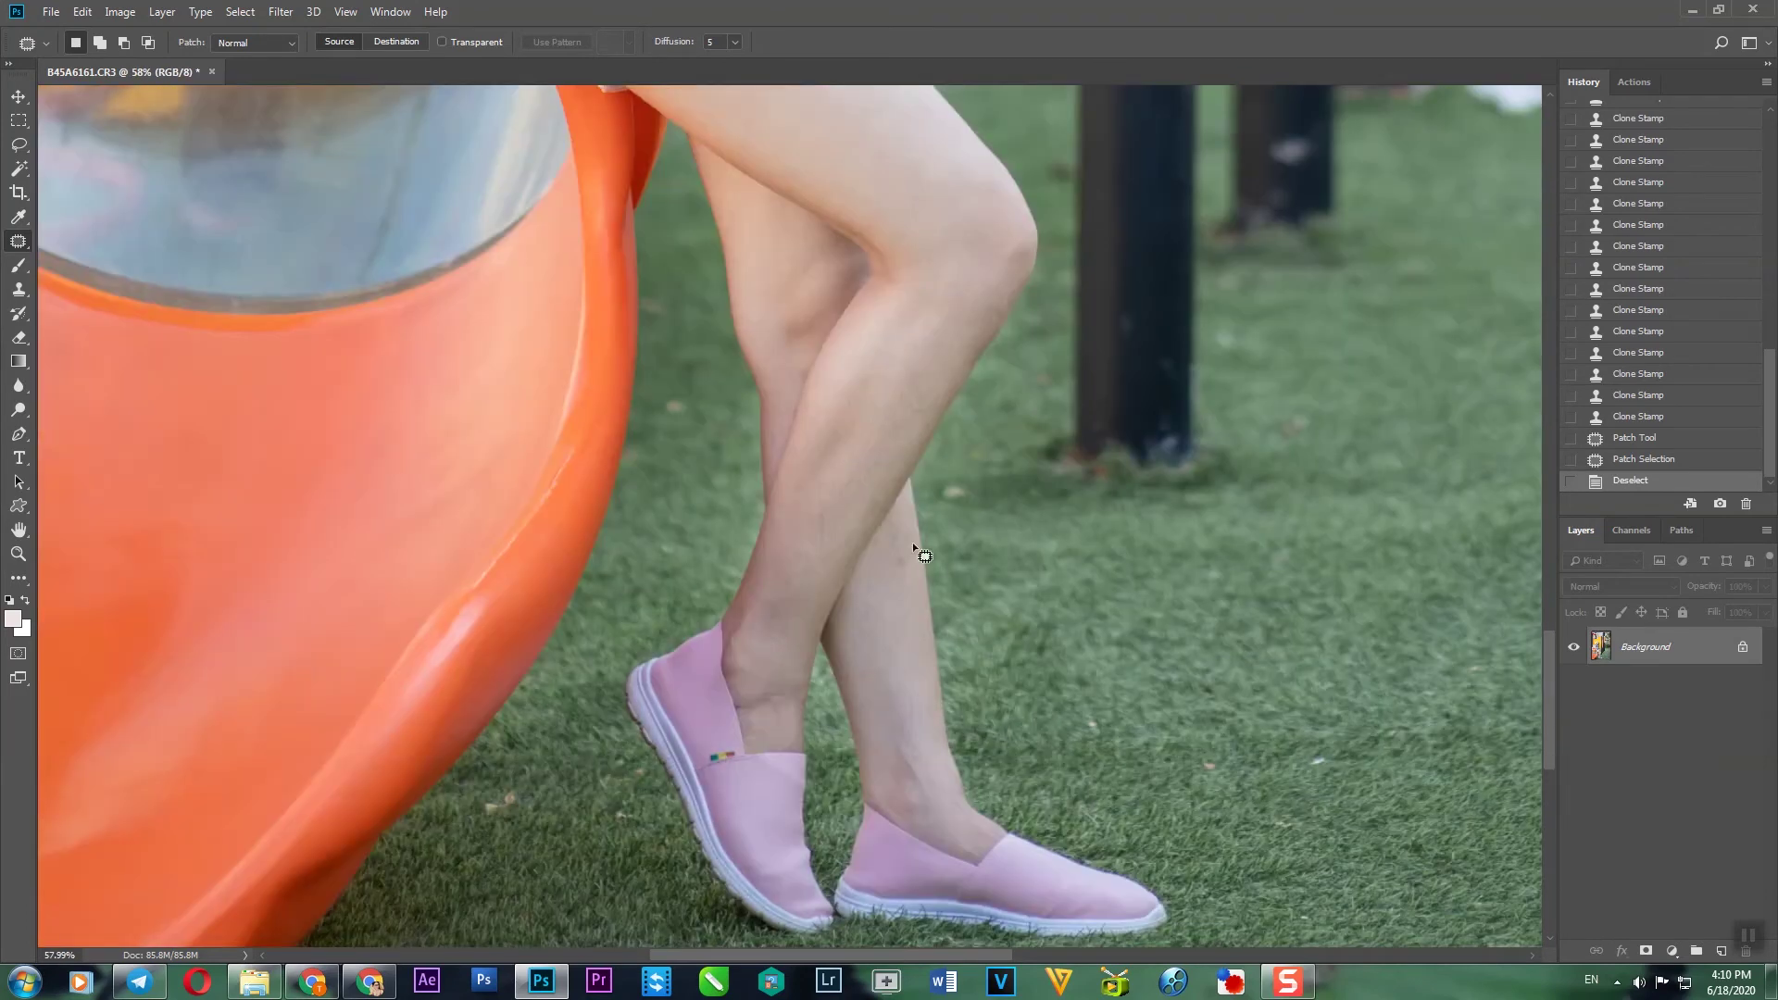
{"action": "left_click", "coordinate": [281, 11]}
{"action": "left_click", "coordinate": [380, 119]}
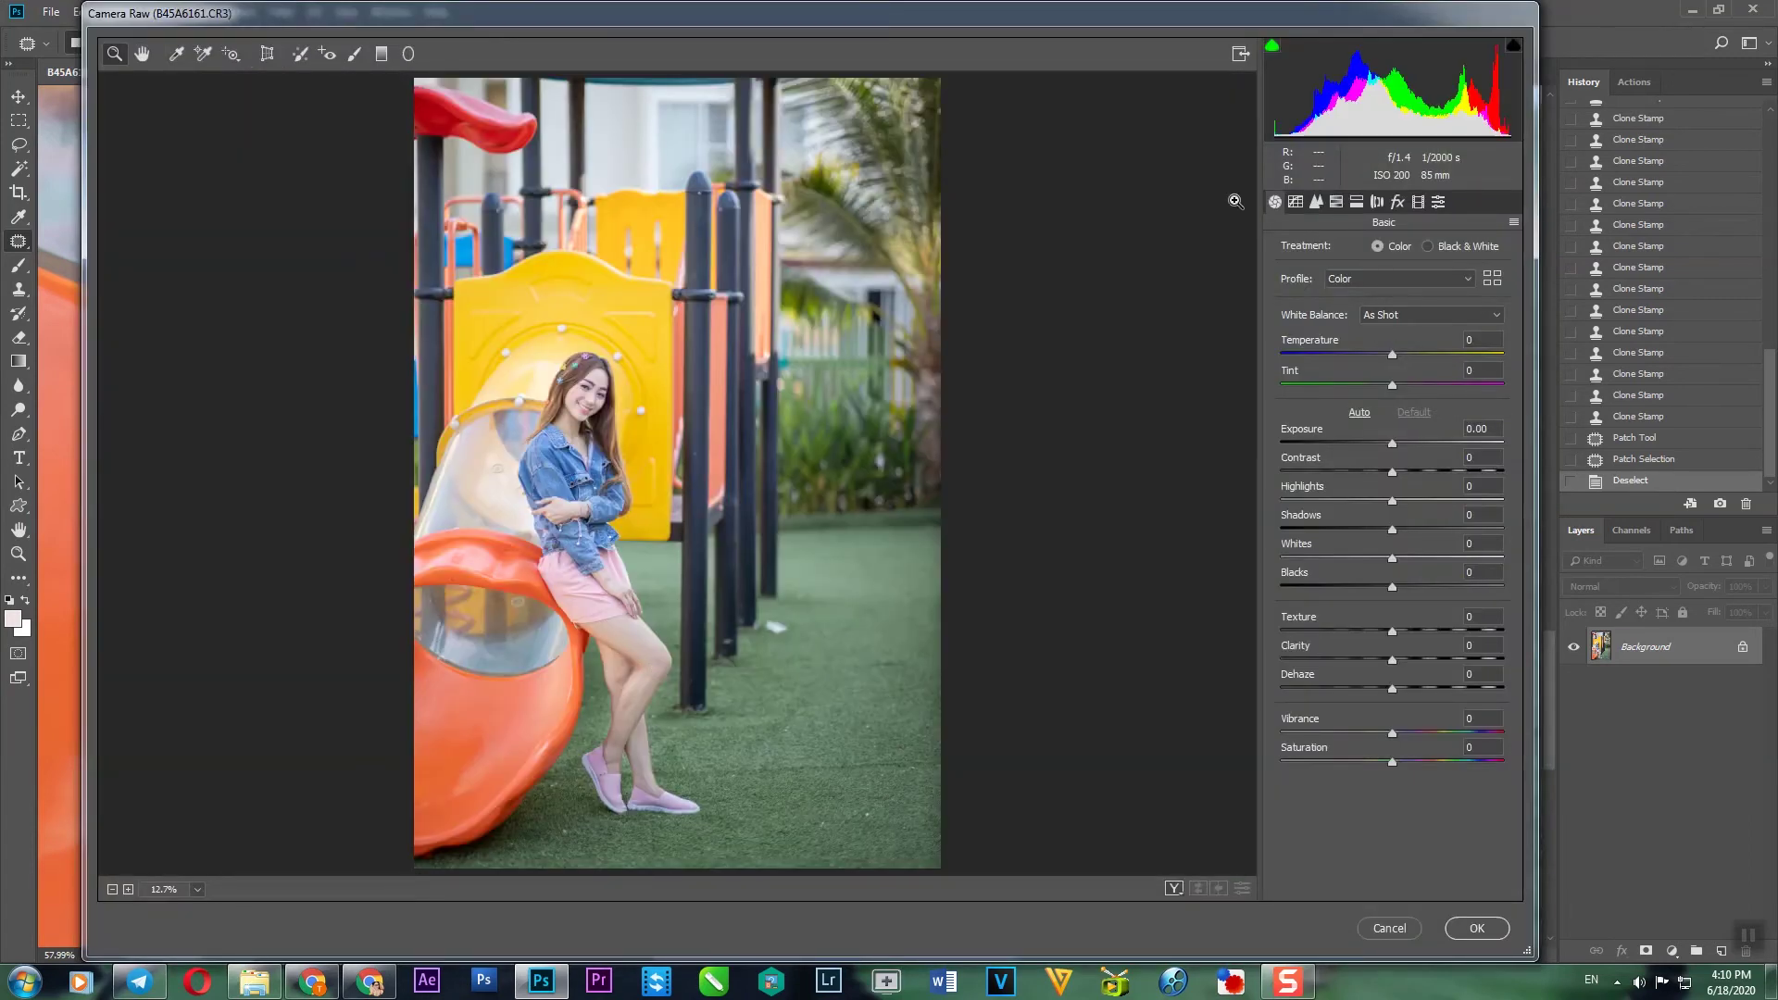
{"action": "left_click", "coordinate": [354, 54]}
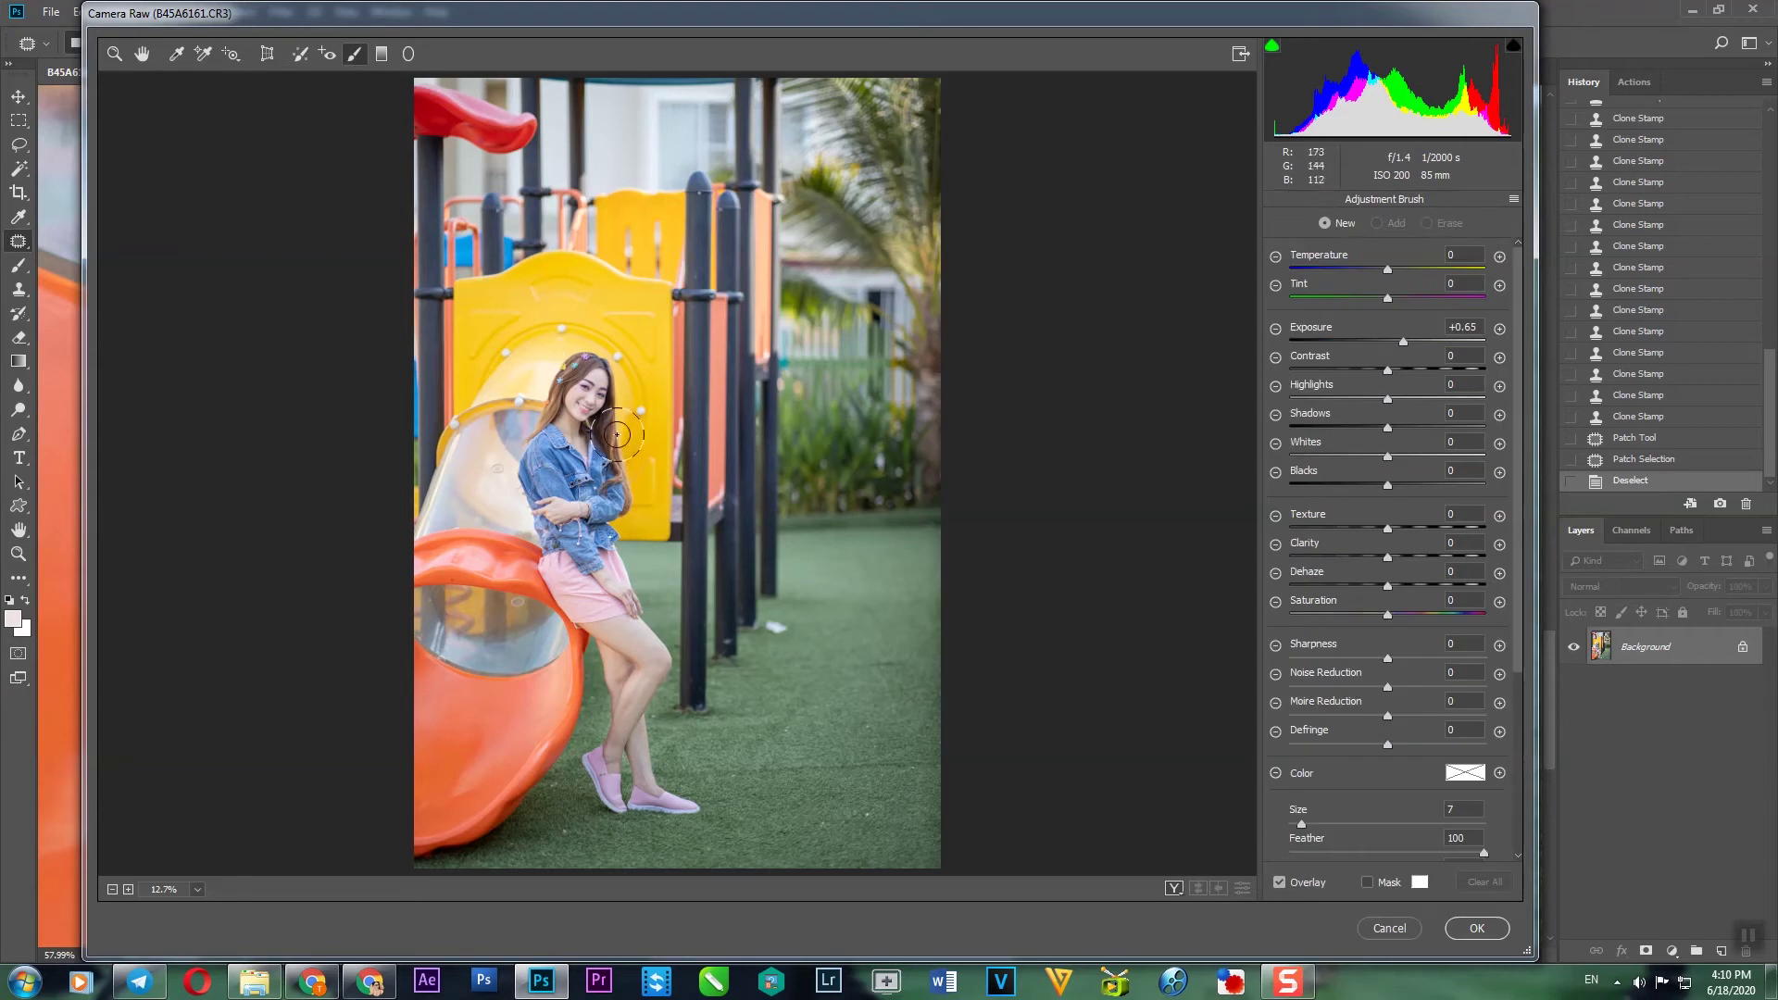
{"action": "key", "text": "z"}
{"action": "left_click_drag", "start_coordinate": [473, 325], "coordinate": [787, 864]}
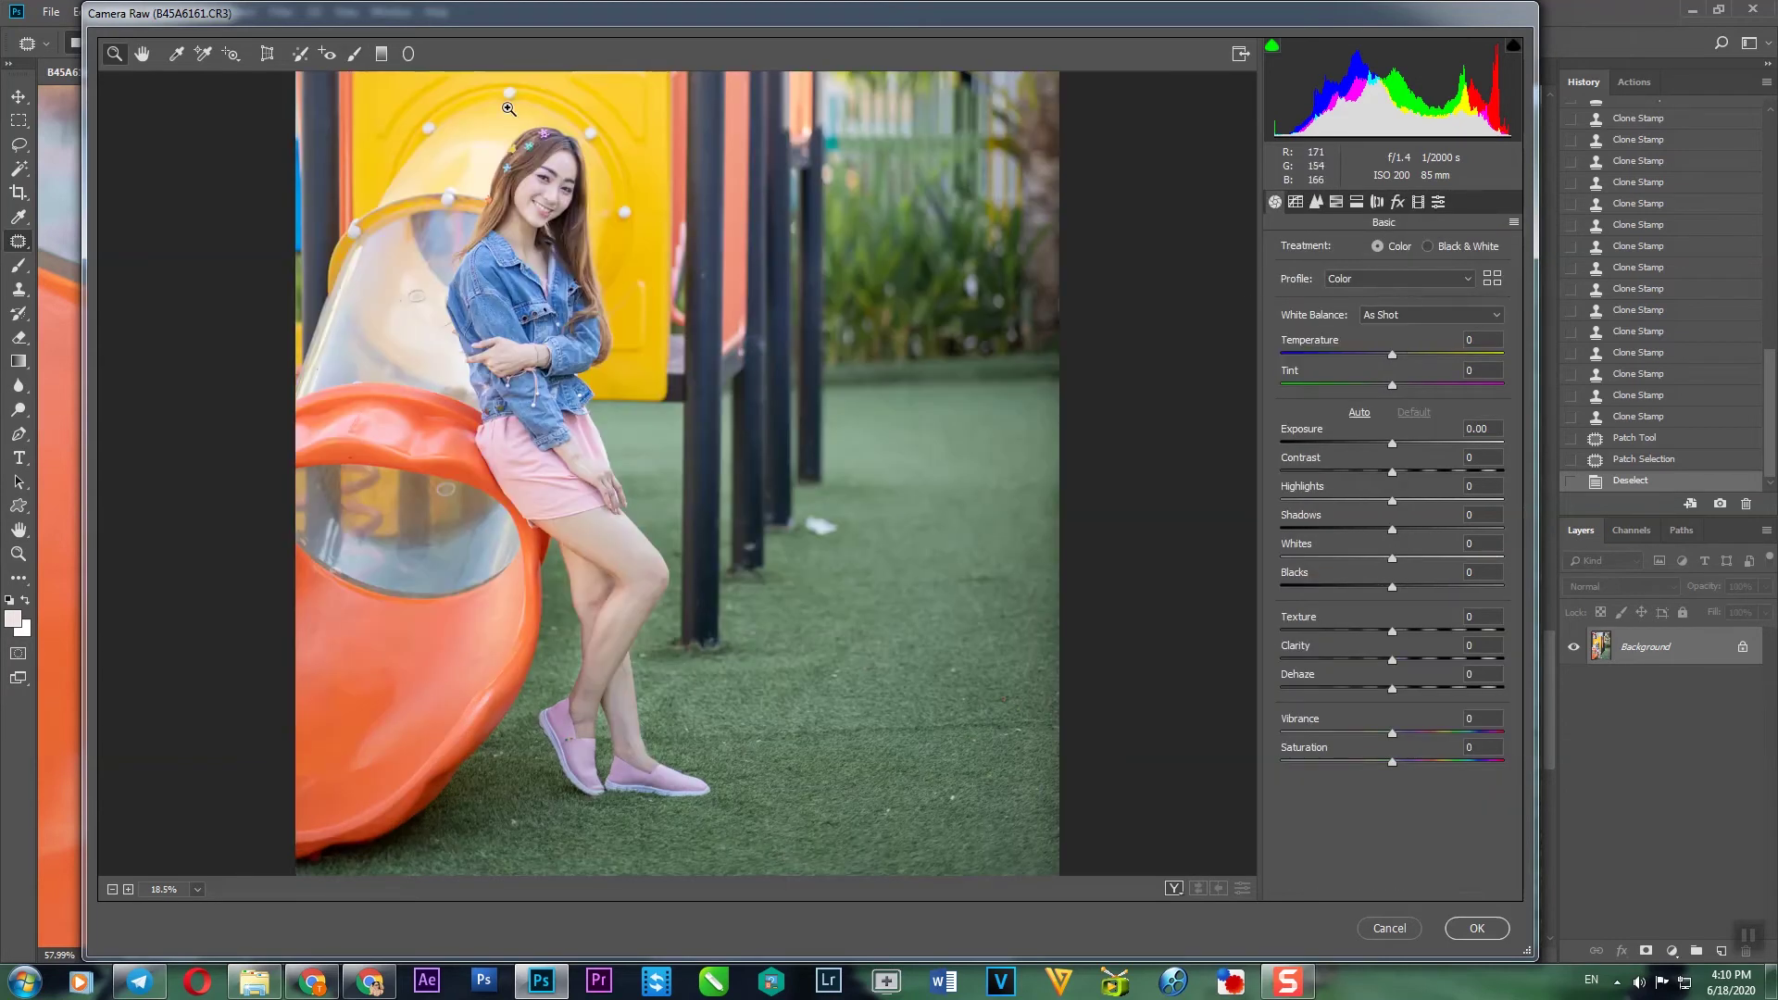
{"action": "left_click", "coordinate": [352, 52]}
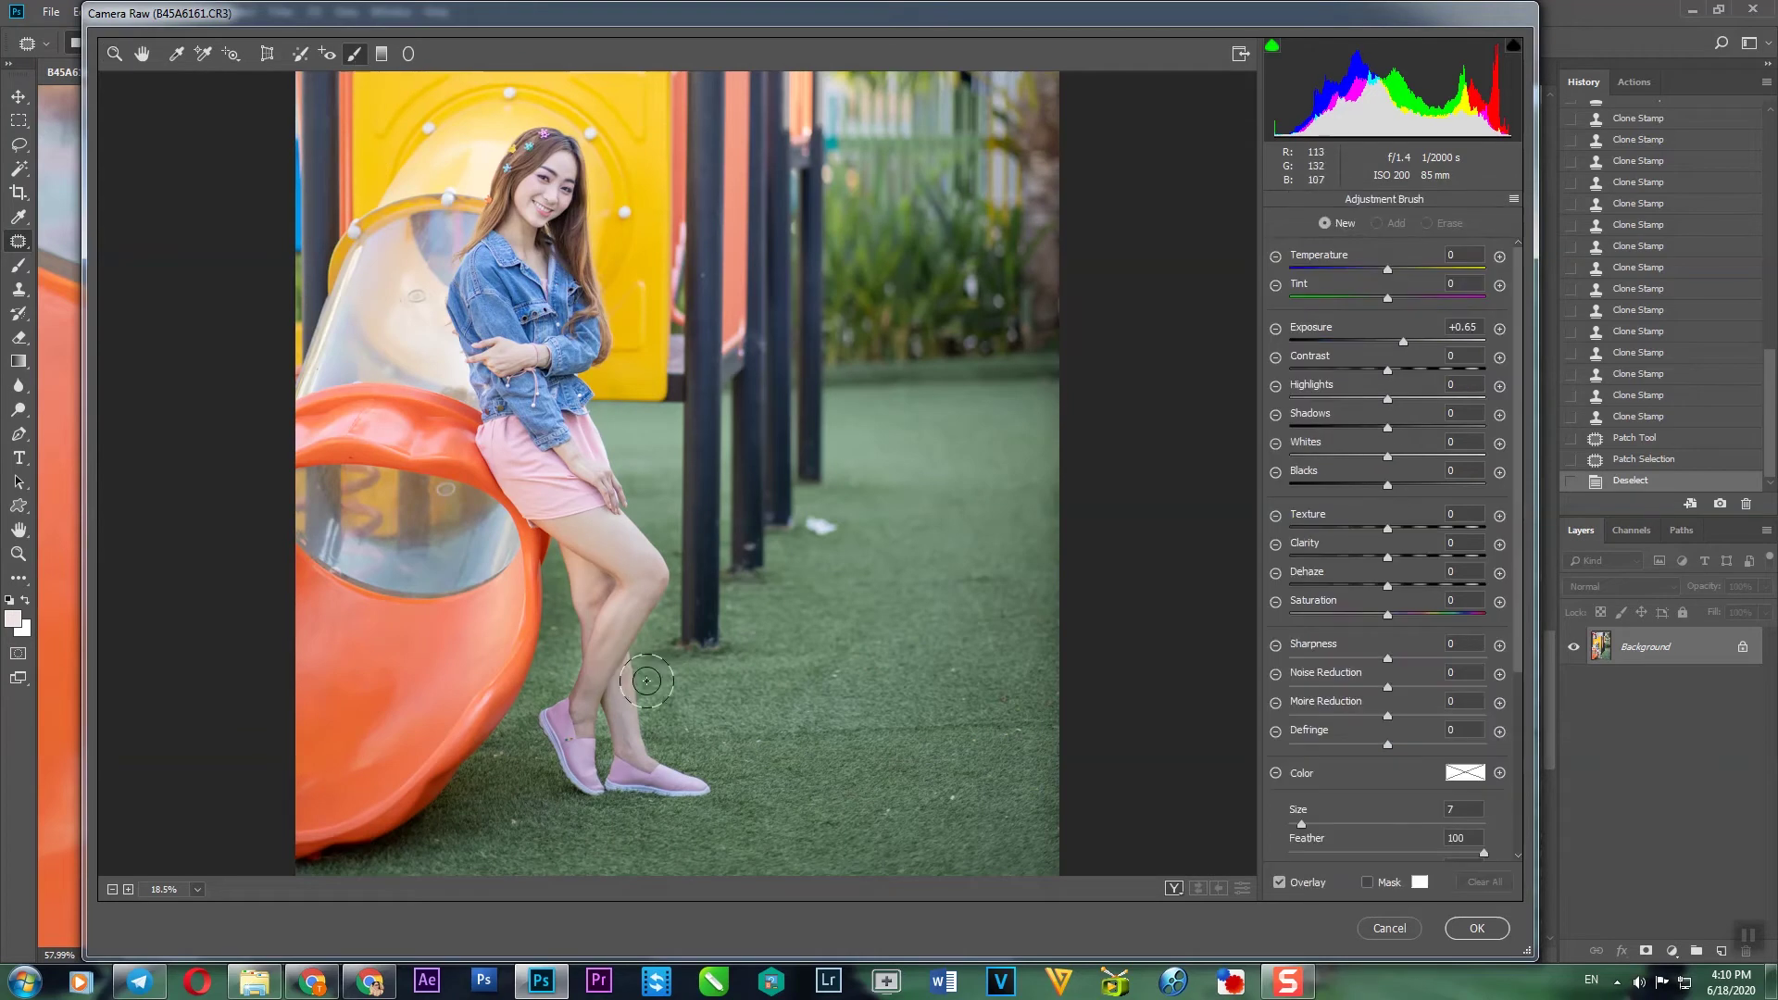
- Reduce the Adjustment Brush size to 4 and brush +0.60 exposure over both legs from ankles to thighs
{"action": "key", "text": "bracketleft"}
{"action": "mouse_move", "coordinate": [601, 706]}
{"action": "left_mouse_down"}
{"action": "mouse_move", "coordinate": [637, 582]}
{"action": "mouse_move", "coordinate": [580, 566]}
{"action": "mouse_move", "coordinate": [637, 757]}
{"action": "left_mouse_up"}
{"action": "mouse_move", "coordinate": [630, 576]}
{"action": "left_mouse_down"}
{"action": "mouse_move", "coordinate": [633, 558]}
{"action": "mouse_move", "coordinate": [575, 520]}
{"action": "mouse_move", "coordinate": [635, 536]}
{"action": "mouse_move", "coordinate": [658, 575]}
{"action": "mouse_move", "coordinate": [628, 623]}
{"action": "left_mouse_up"}
{"action": "left_click_drag", "start_coordinate": [576, 558], "coordinate": [591, 541]}
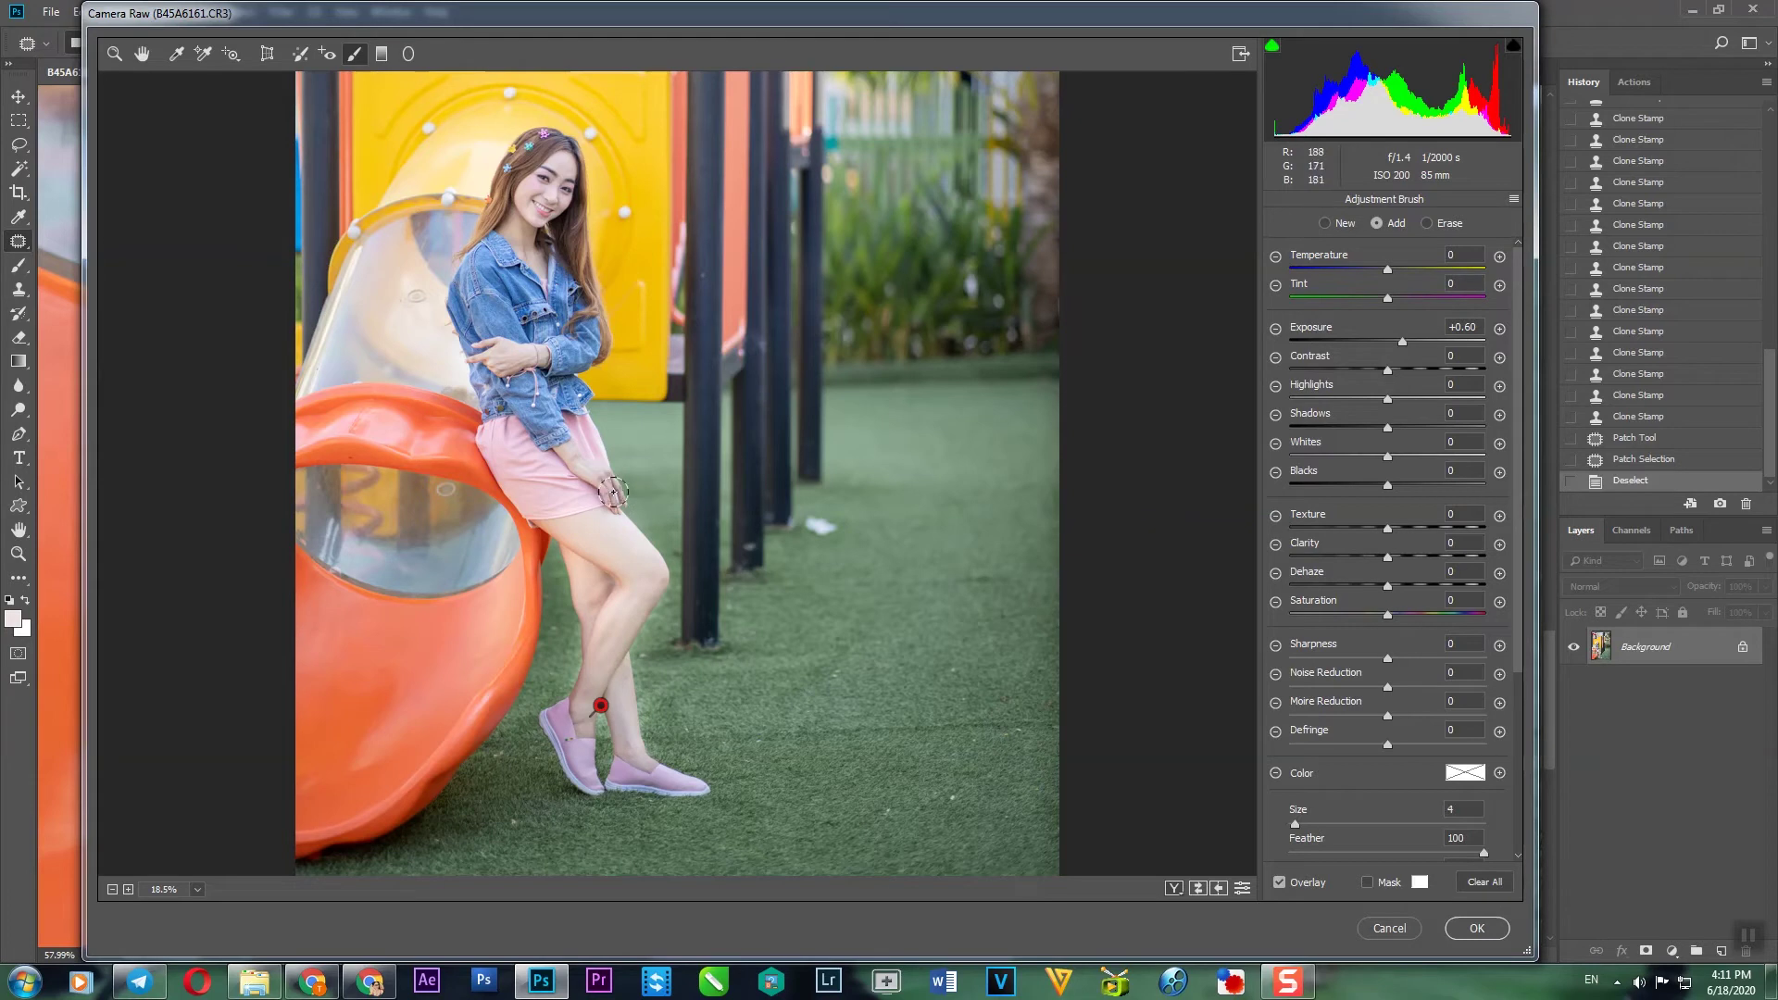
- Extend the exposure brushing over the skin of both hands and the neck
{"action": "left_click_drag", "start_coordinate": [611, 491], "coordinate": [571, 449]}
{"action": "mouse_move", "coordinate": [534, 377]}
{"action": "left_mouse_down"}
{"action": "mouse_move", "coordinate": [548, 363]}
{"action": "mouse_move", "coordinate": [479, 349]}
{"action": "left_mouse_up"}
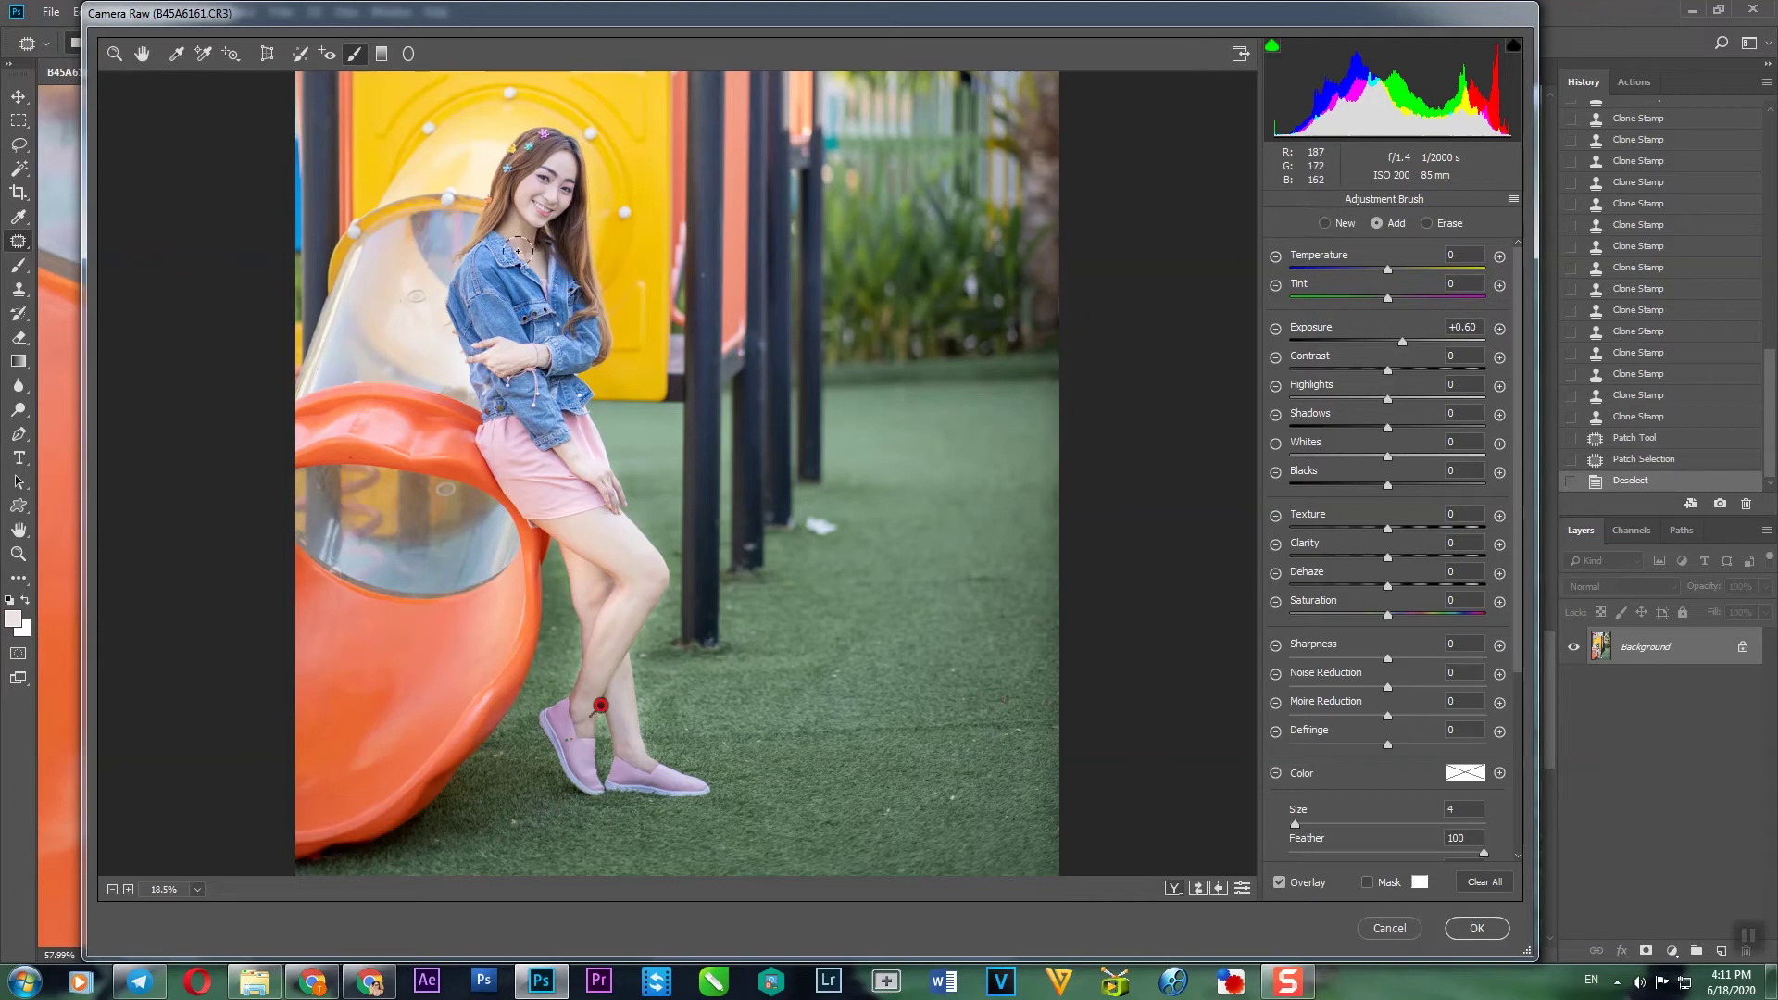
{"action": "mouse_move", "coordinate": [529, 257]}
{"action": "left_mouse_down"}
{"action": "mouse_move", "coordinate": [513, 225]}
{"action": "mouse_move", "coordinate": [565, 168]}
{"action": "mouse_move", "coordinate": [534, 257]}
{"action": "mouse_move", "coordinate": [500, 215]}
{"action": "mouse_move", "coordinate": [537, 237]}
{"action": "left_mouse_up"}
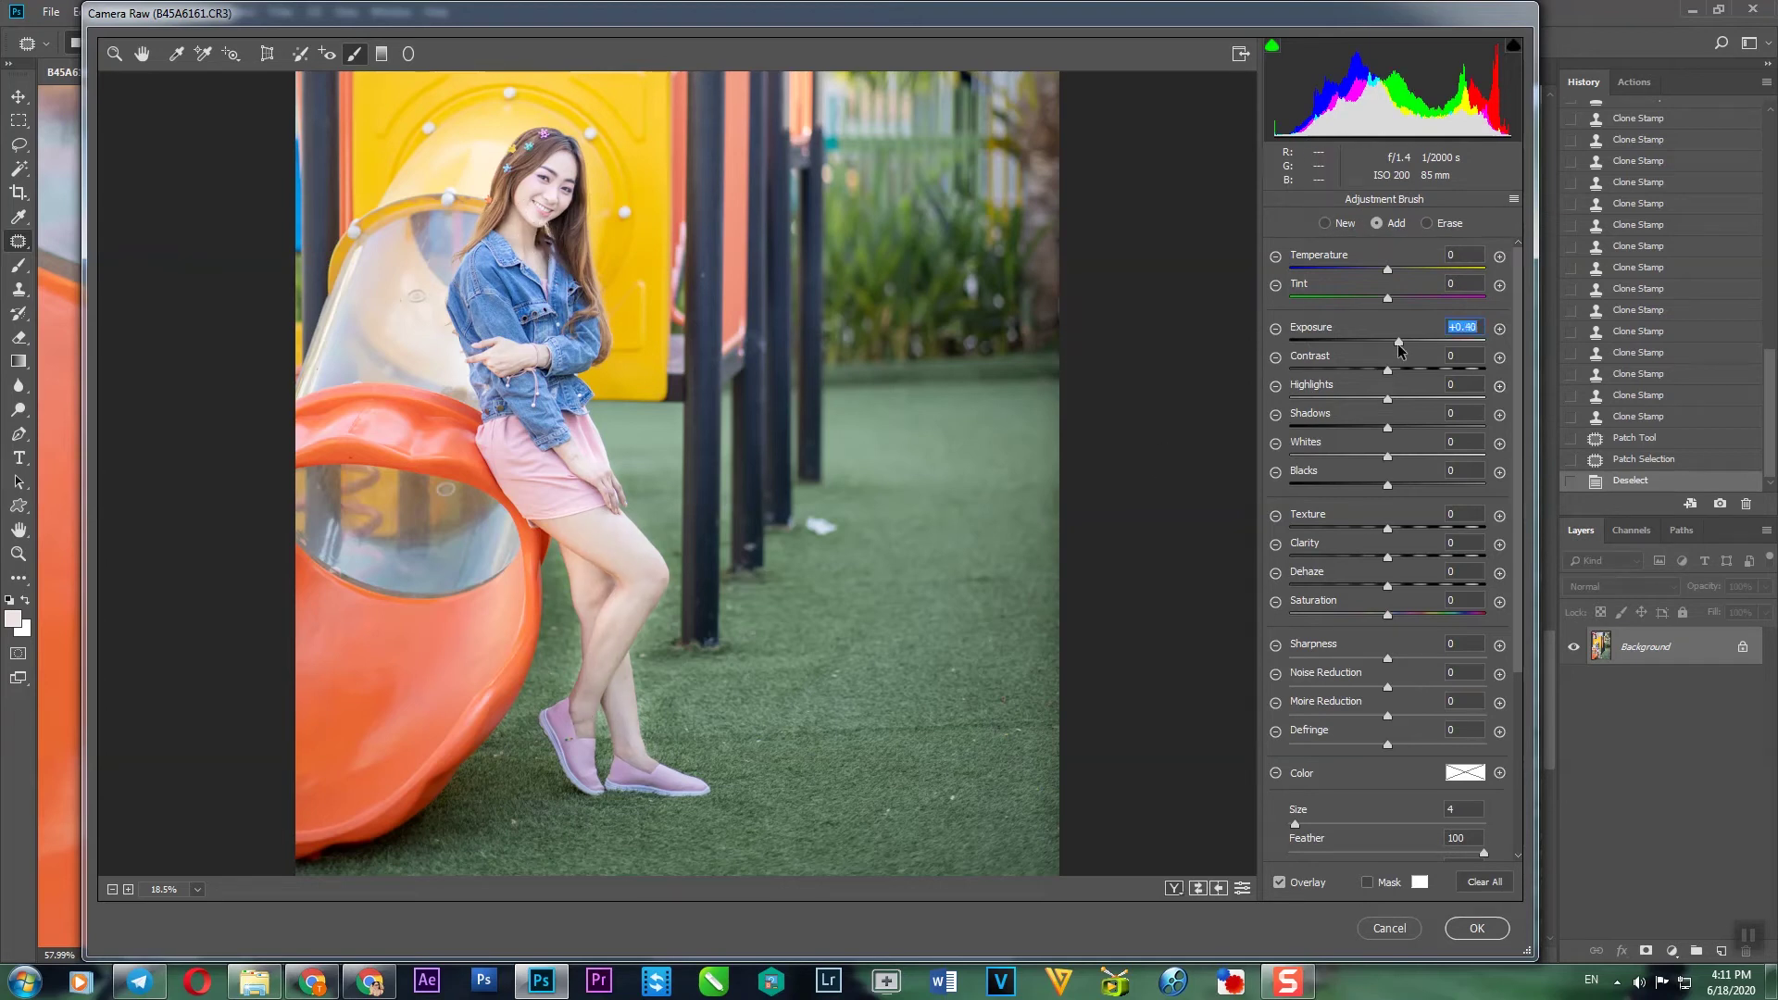
- Lower the brushed skin exposure to +0.35 and apply the Camera Raw Filter to the photo
{"action": "left_click_drag", "start_coordinate": [1397, 343], "coordinate": [1392, 342]}
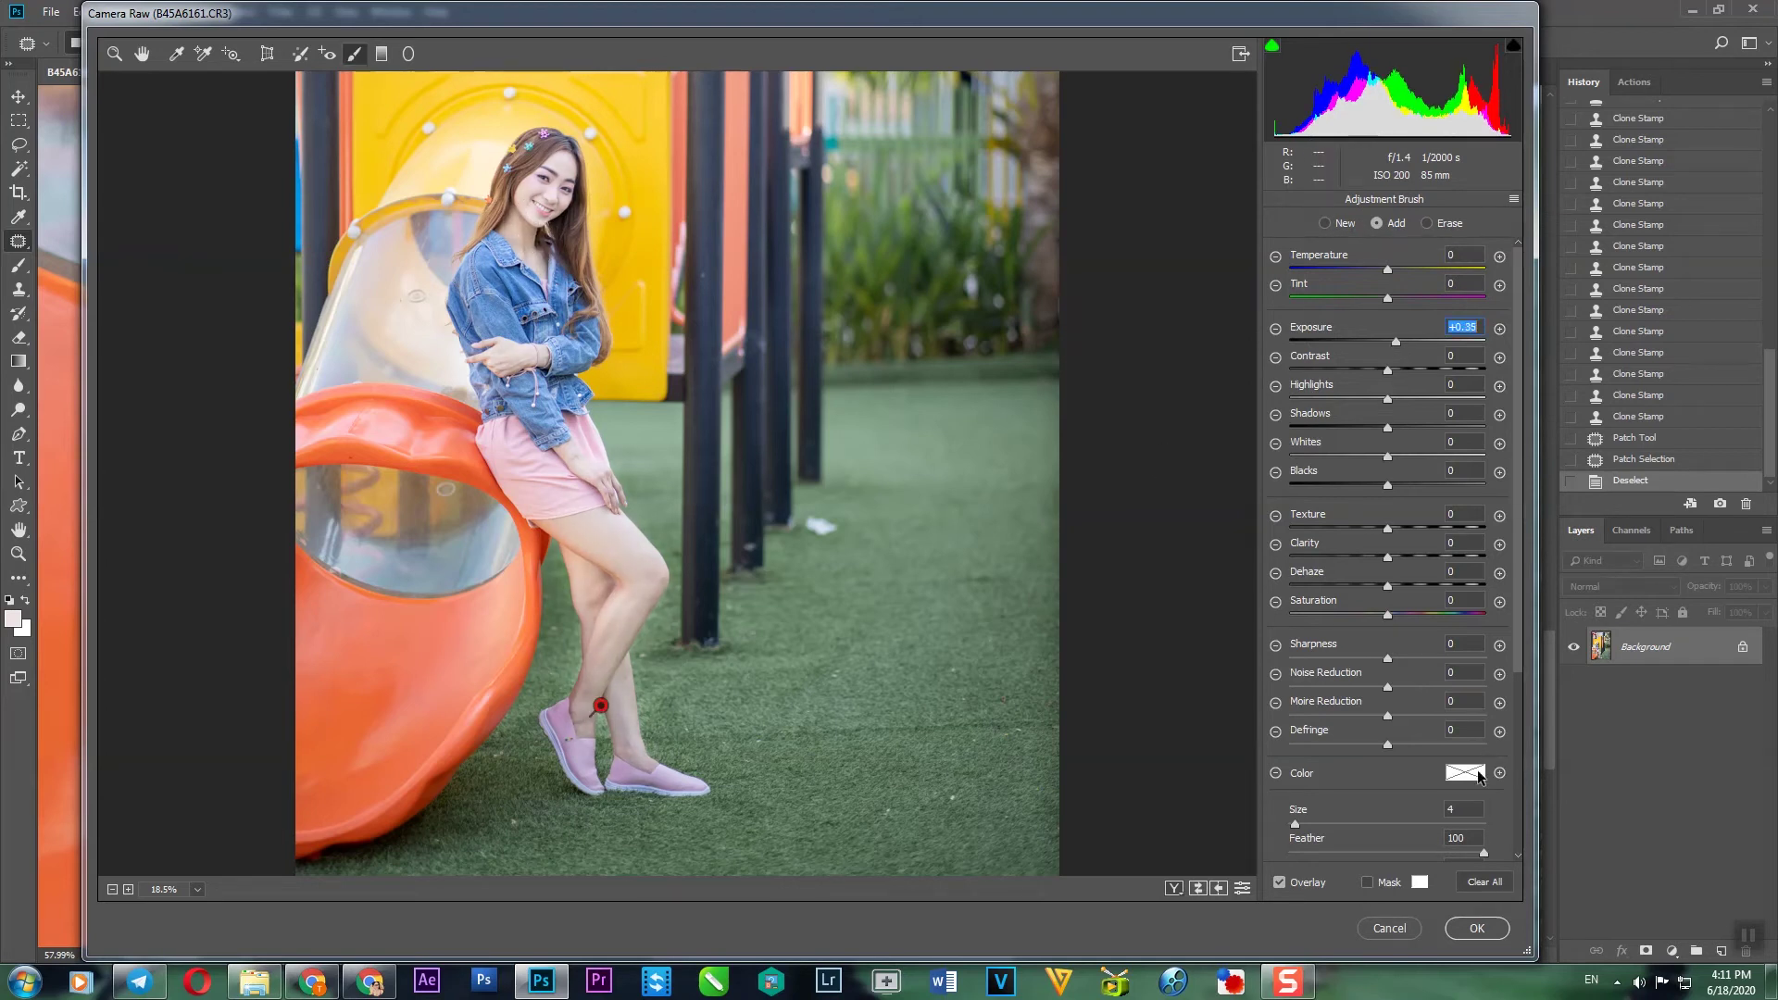
{"action": "left_click", "coordinate": [1477, 927]}
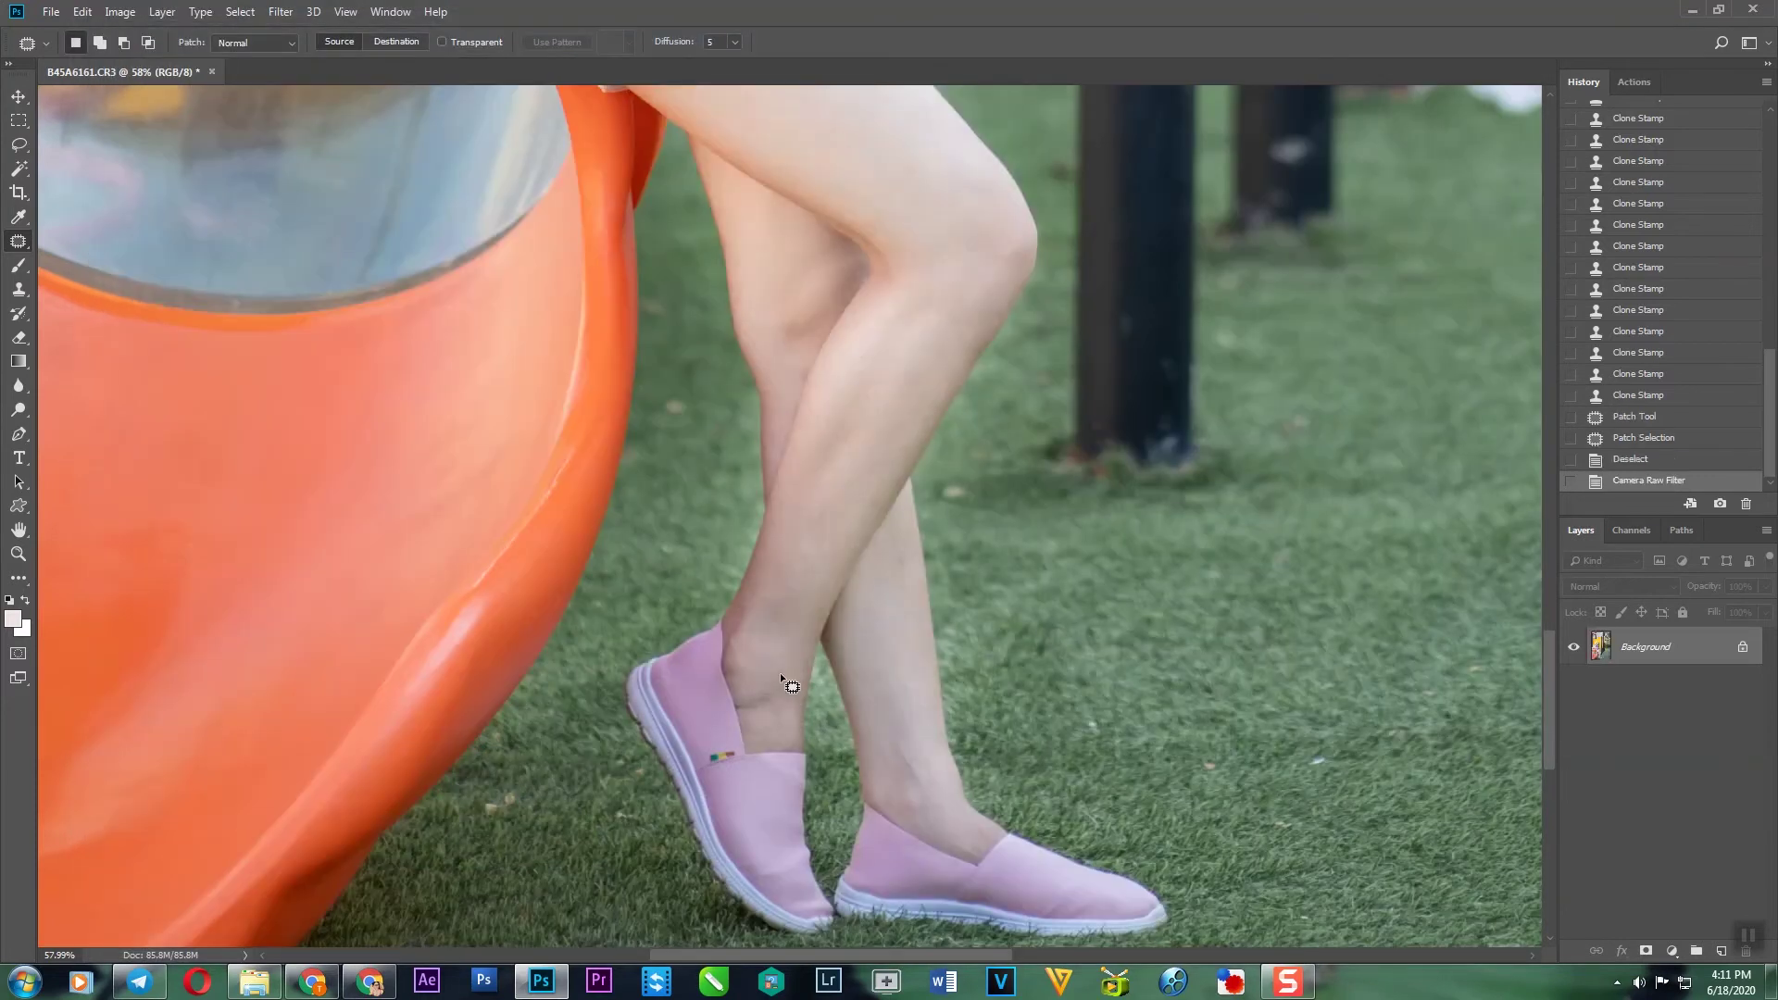
{"action": "scroll", "coordinate": [841, 585], "scroll_direction": "down", "scroll_amount": 4}
{"action": "left_click_drag", "start_coordinate": [869, 274], "coordinate": [876, 794]}
{"action": "left_click_drag", "start_coordinate": [821, 412], "coordinate": [794, 612]}
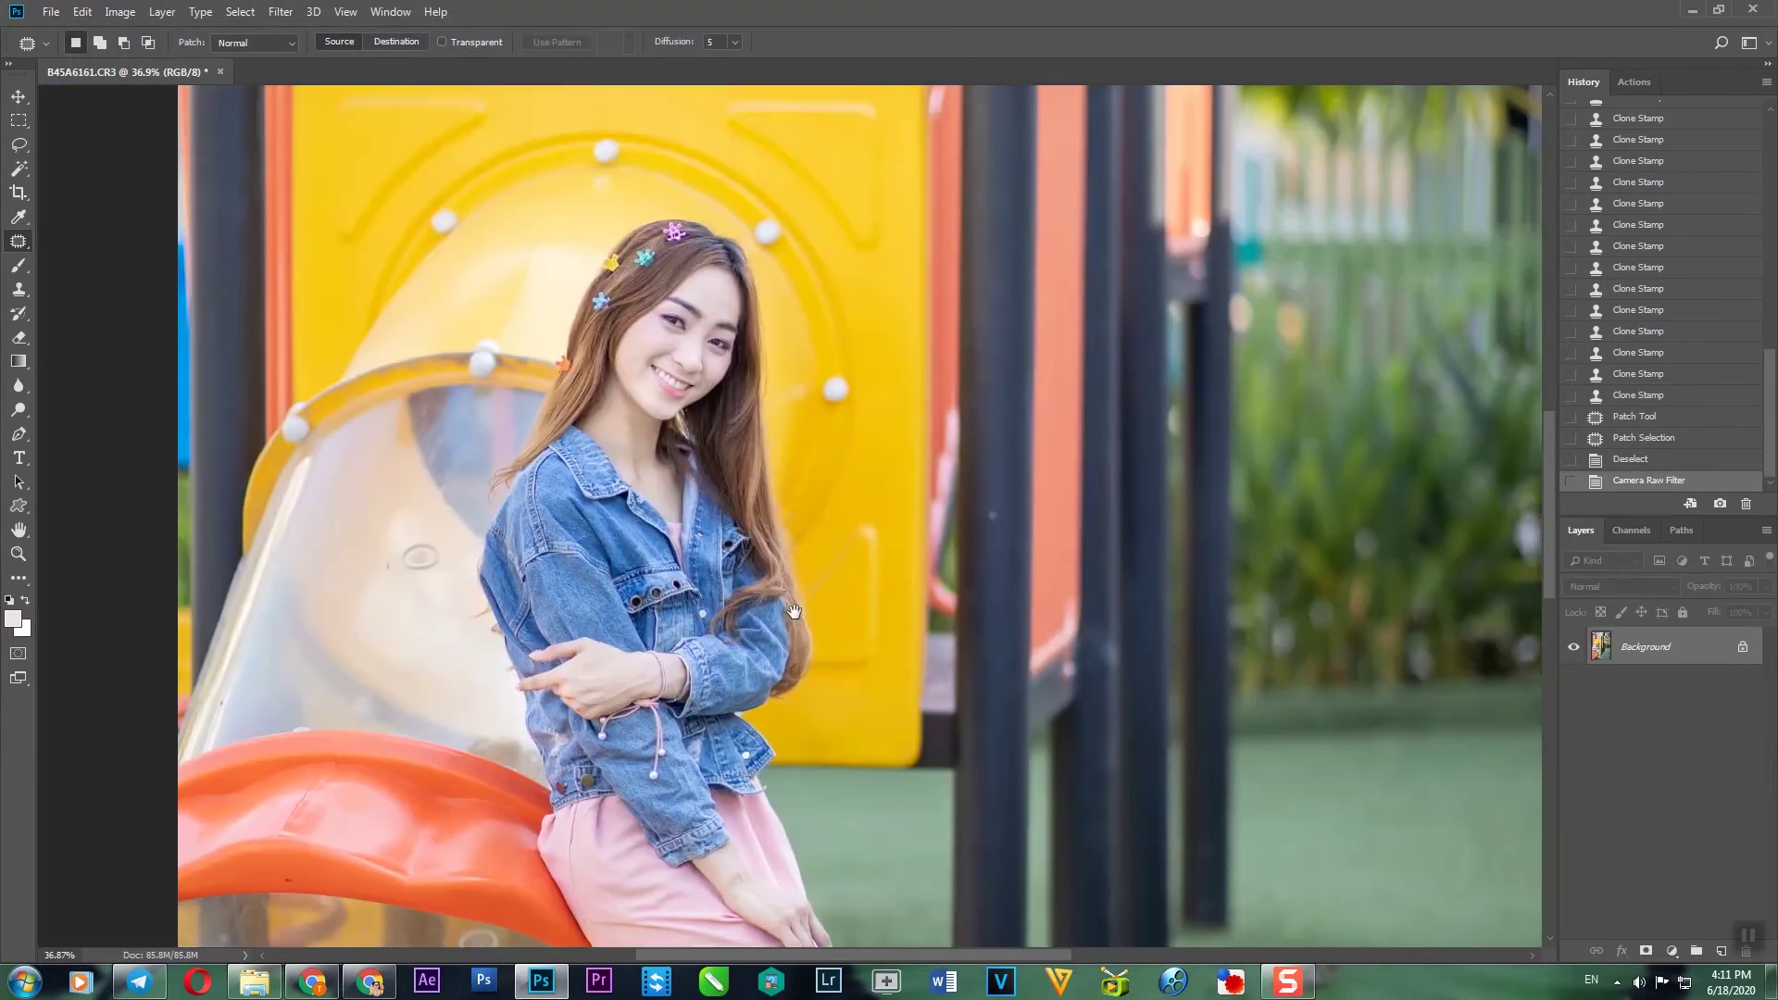
- Start a Pen tool path at the mouth corner and trace the lower edge of the teeth along the lower lip to the opposite corner
{"action": "scroll", "coordinate": [666, 370], "scroll_direction": "up", "scroll_amount": 10}
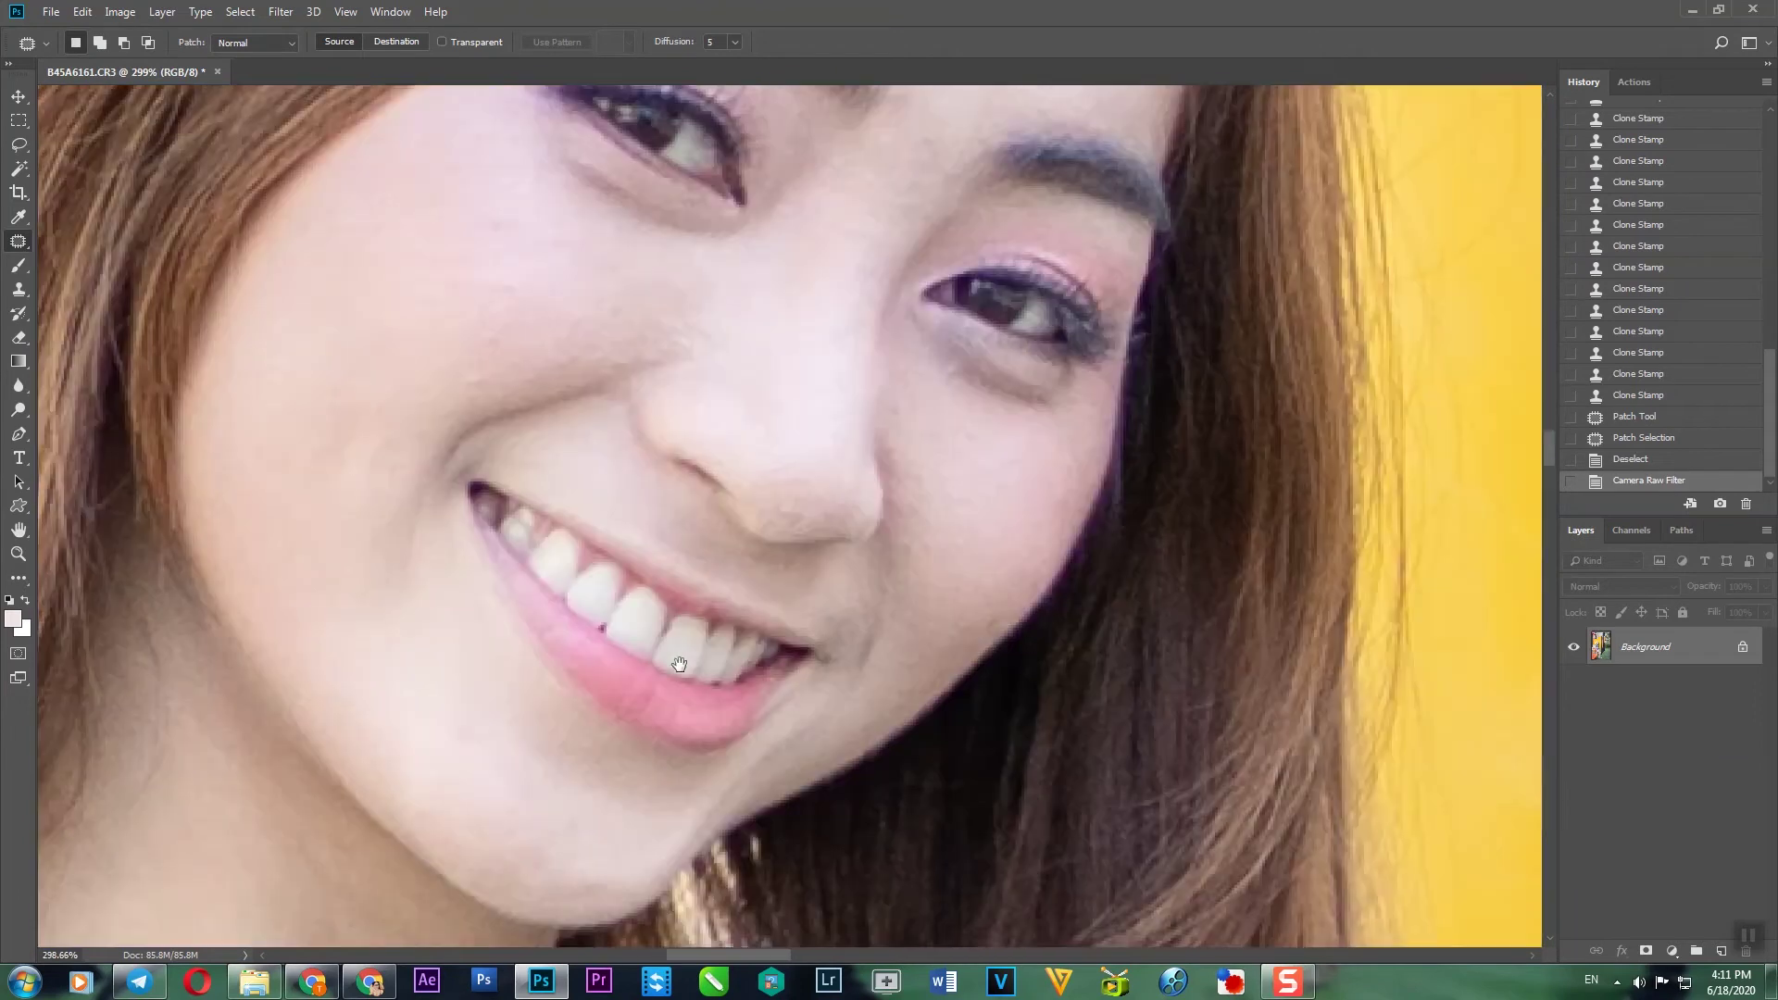
{"action": "scroll", "coordinate": [679, 664], "scroll_direction": "down", "scroll_amount": 7}
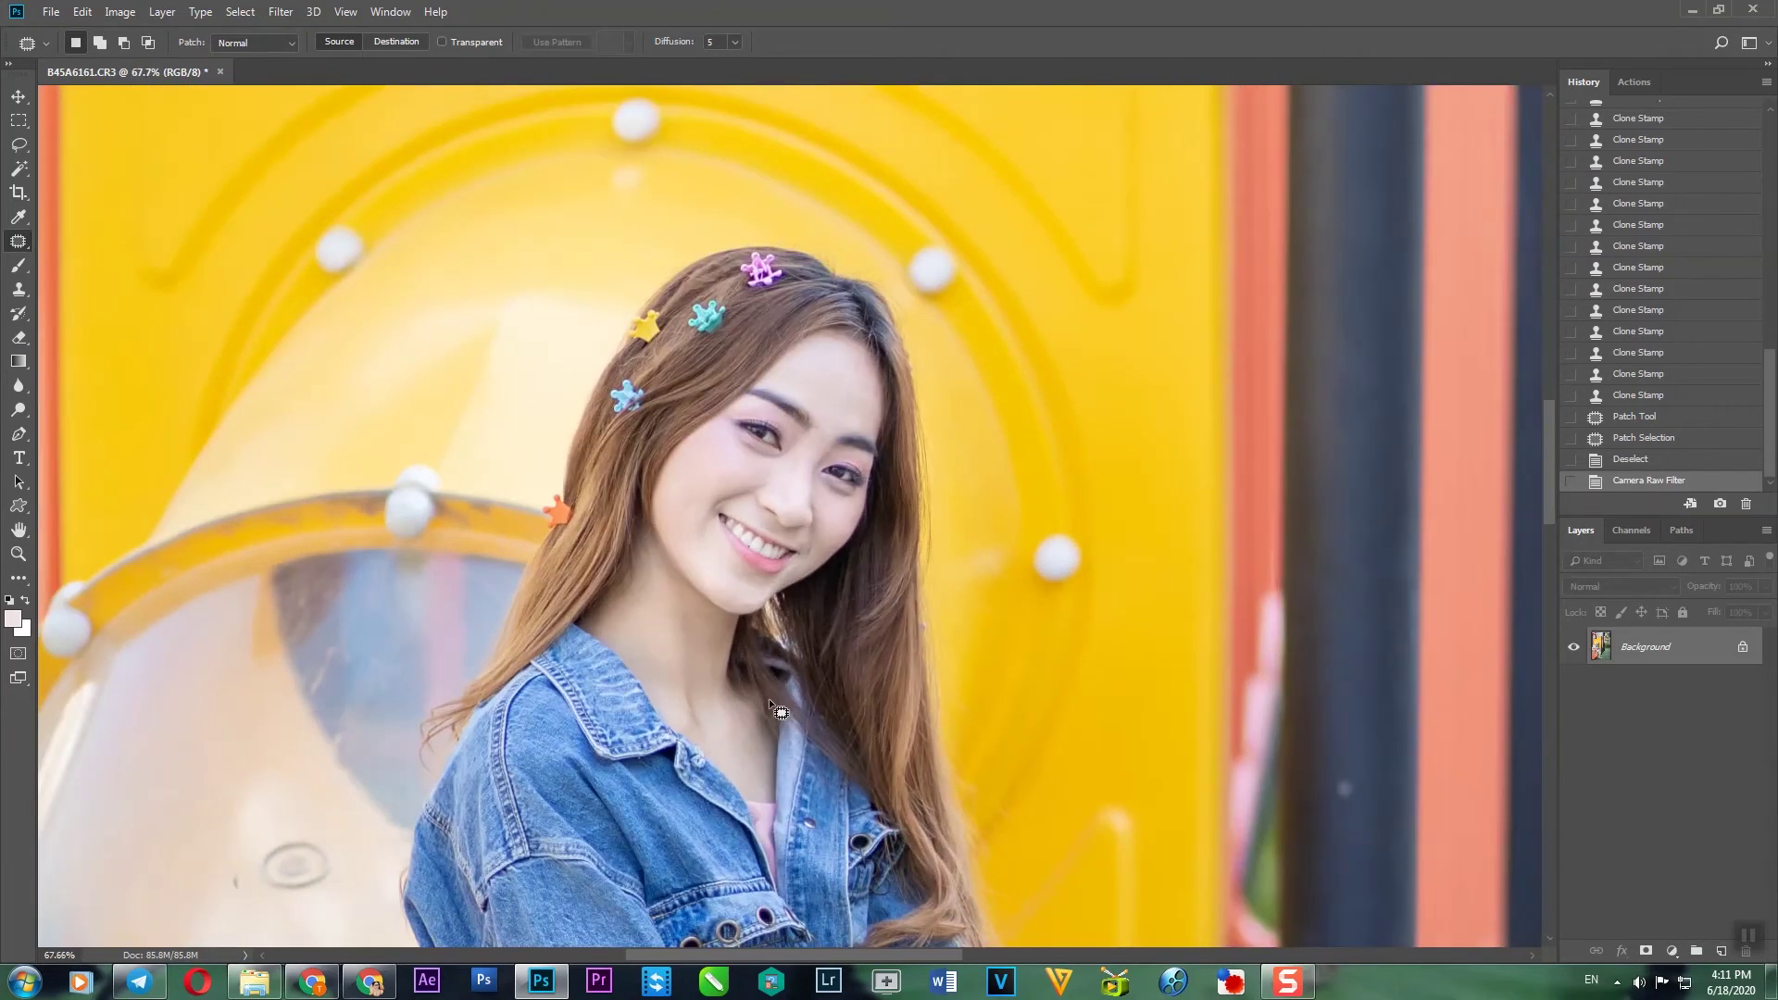
{"action": "scroll", "coordinate": [767, 693], "scroll_direction": "up", "scroll_amount": 8}
{"action": "key", "text": "p"}
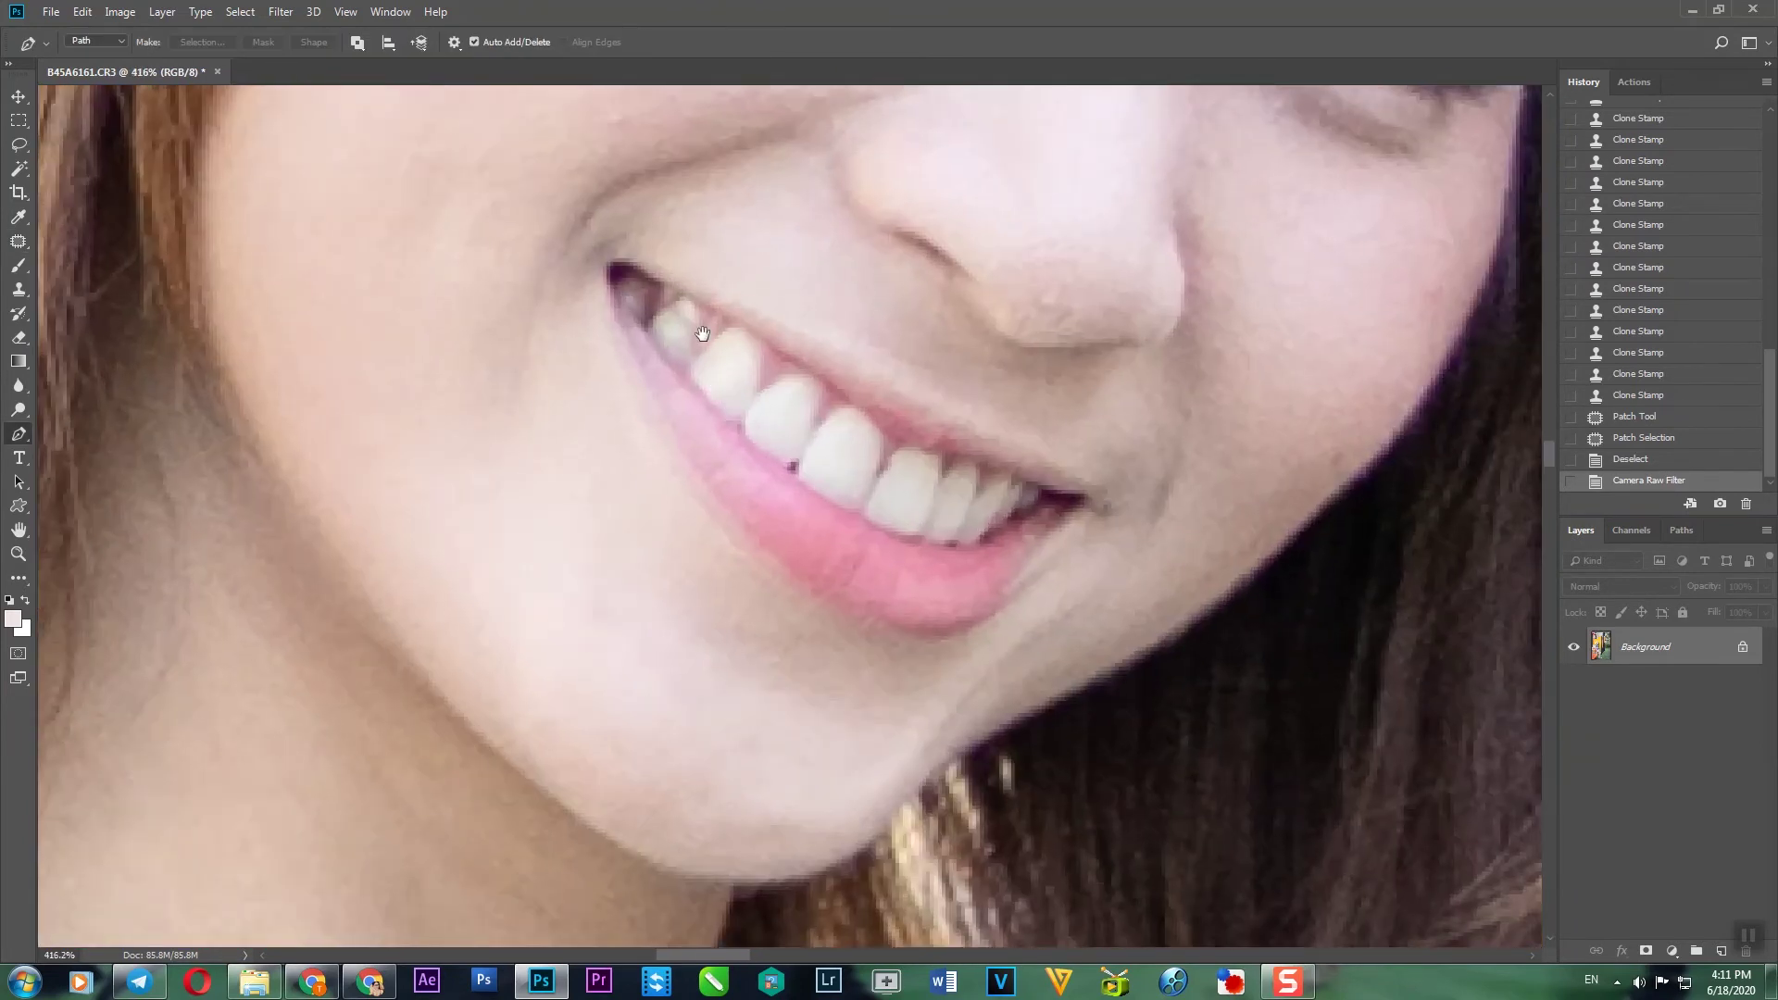
{"action": "scroll", "coordinate": [702, 333], "scroll_direction": "down", "scroll_amount": 1}
{"action": "scroll", "coordinate": [639, 463], "scroll_direction": "up", "scroll_amount": 3}
{"action": "left_click", "coordinate": [610, 396]}
{"action": "left_click_drag", "start_coordinate": [759, 604], "coordinate": [788, 620]}
{"action": "left_click_drag", "start_coordinate": [977, 750], "coordinate": [1060, 788]}
{"action": "left_click", "coordinate": [1130, 748]}
{"action": "left_click_drag", "start_coordinate": [1164, 736], "coordinate": [1162, 722]}
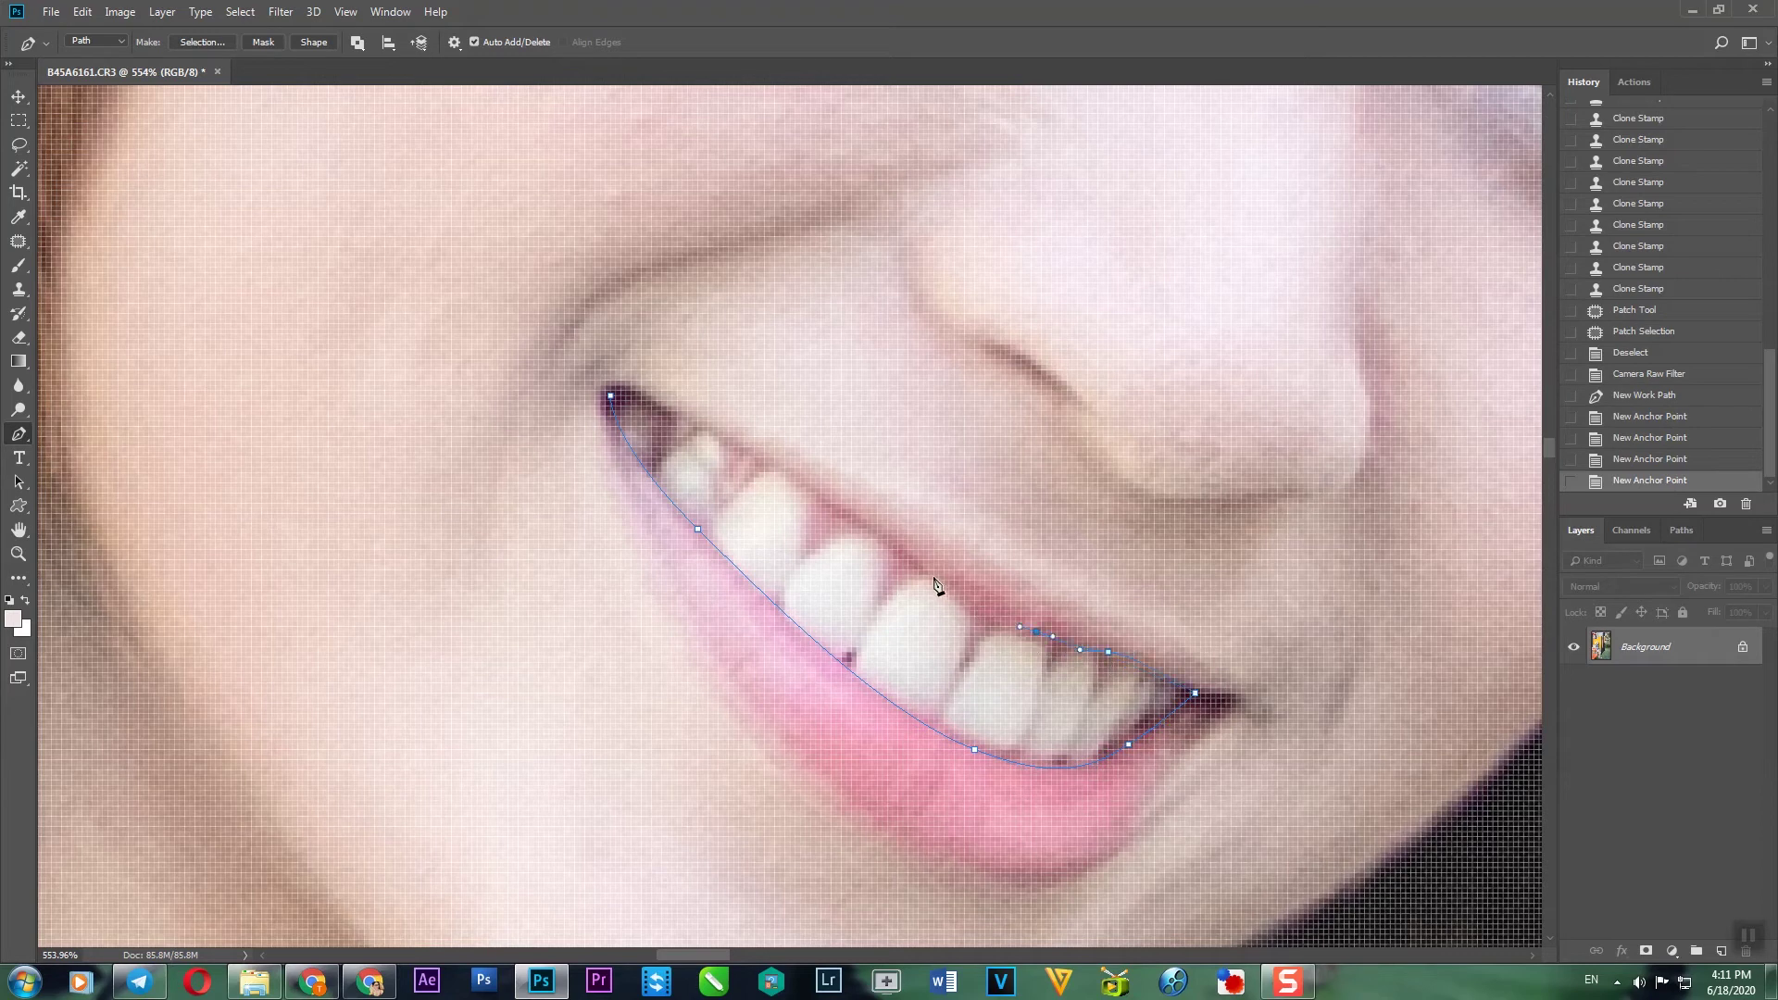
- Continue the path along the inner edge of the upper lip above the teeth, back to the starting corner of the mouth
{"action": "left_click_drag", "start_coordinate": [926, 565], "coordinate": [970, 616]}
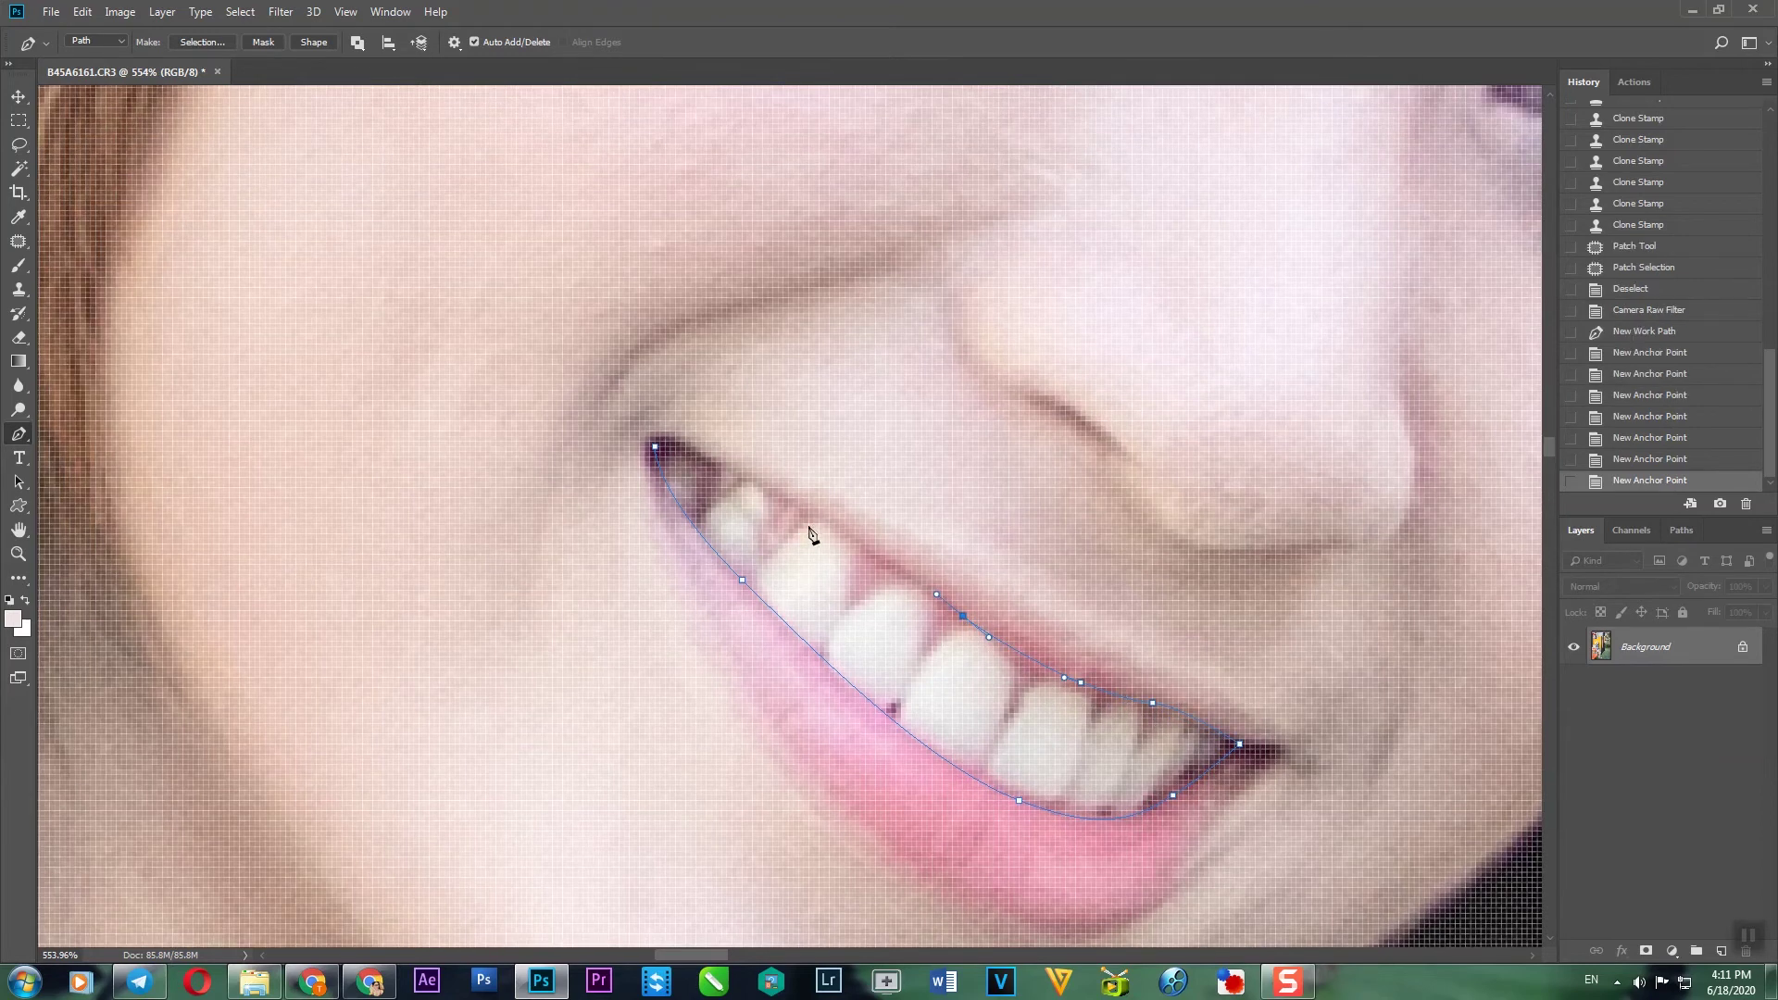
{"action": "left_click_drag", "start_coordinate": [776, 497], "coordinate": [739, 477]}
{"action": "left_click", "coordinate": [657, 446]}
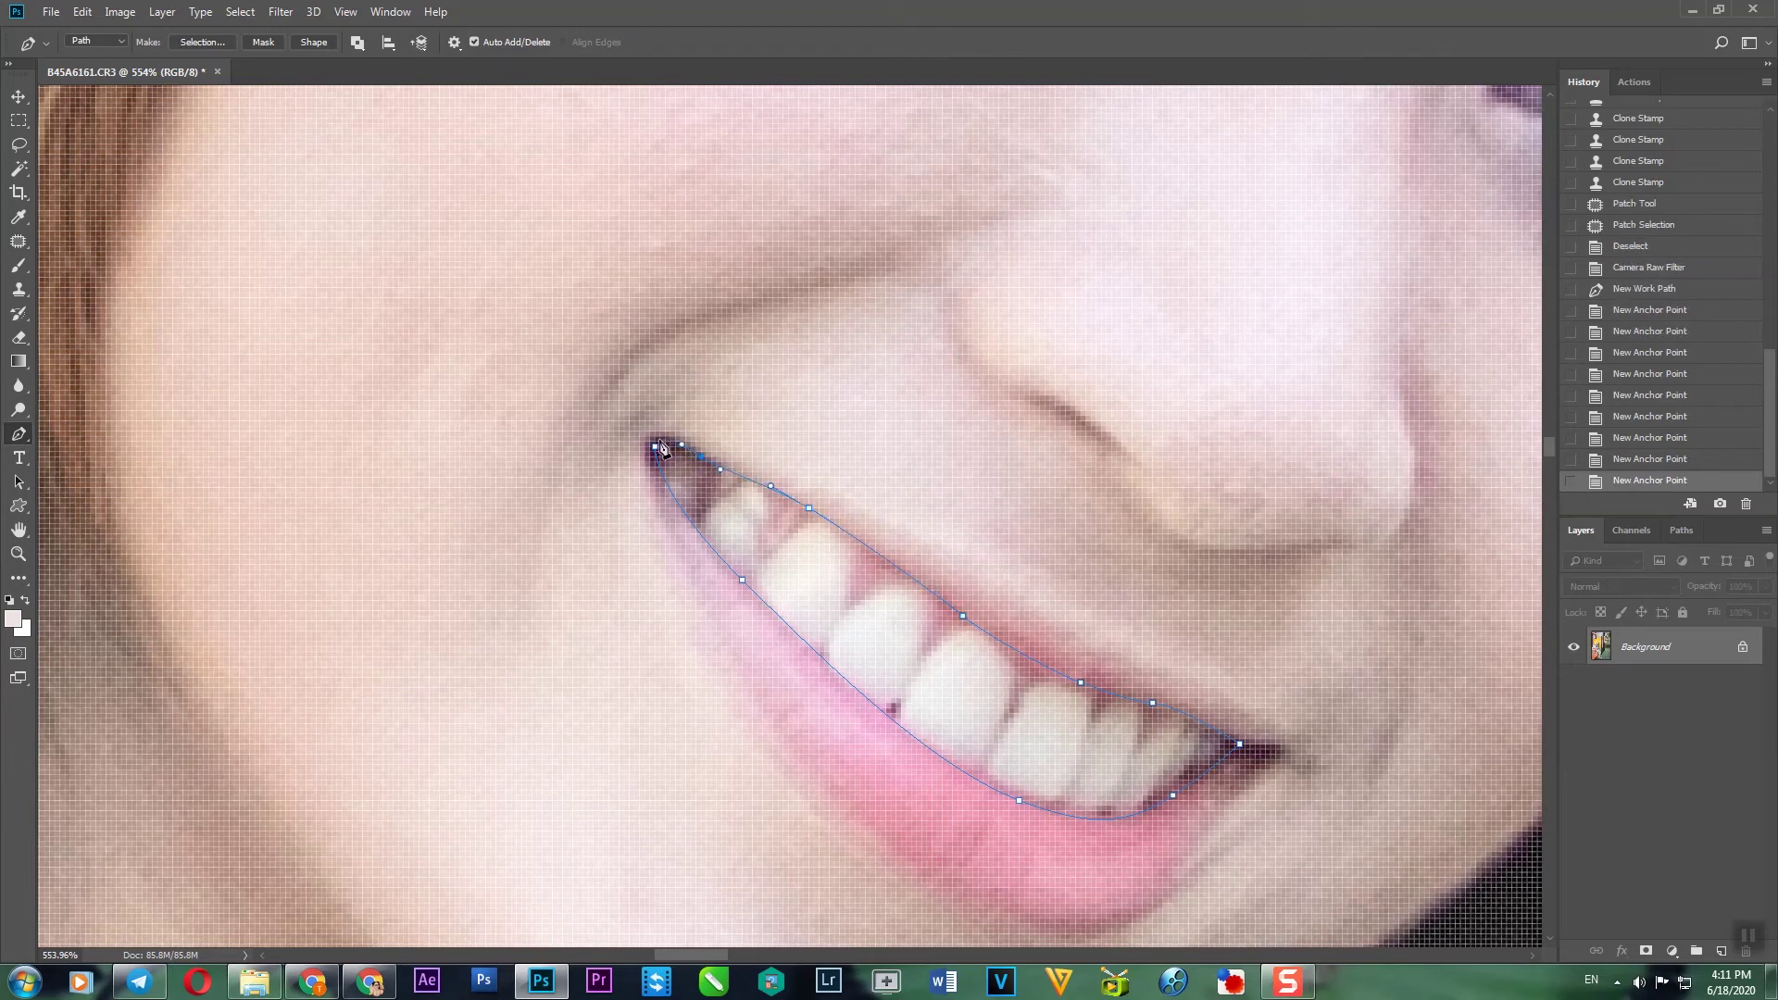
- Trace the outer edge of the upper lip to the far mouth corner and continue onto the outer edge of the lower lip
{"action": "left_click_drag", "start_coordinate": [780, 469], "coordinate": [835, 489]}
{"action": "left_click_drag", "start_coordinate": [963, 539], "coordinate": [1014, 562]}
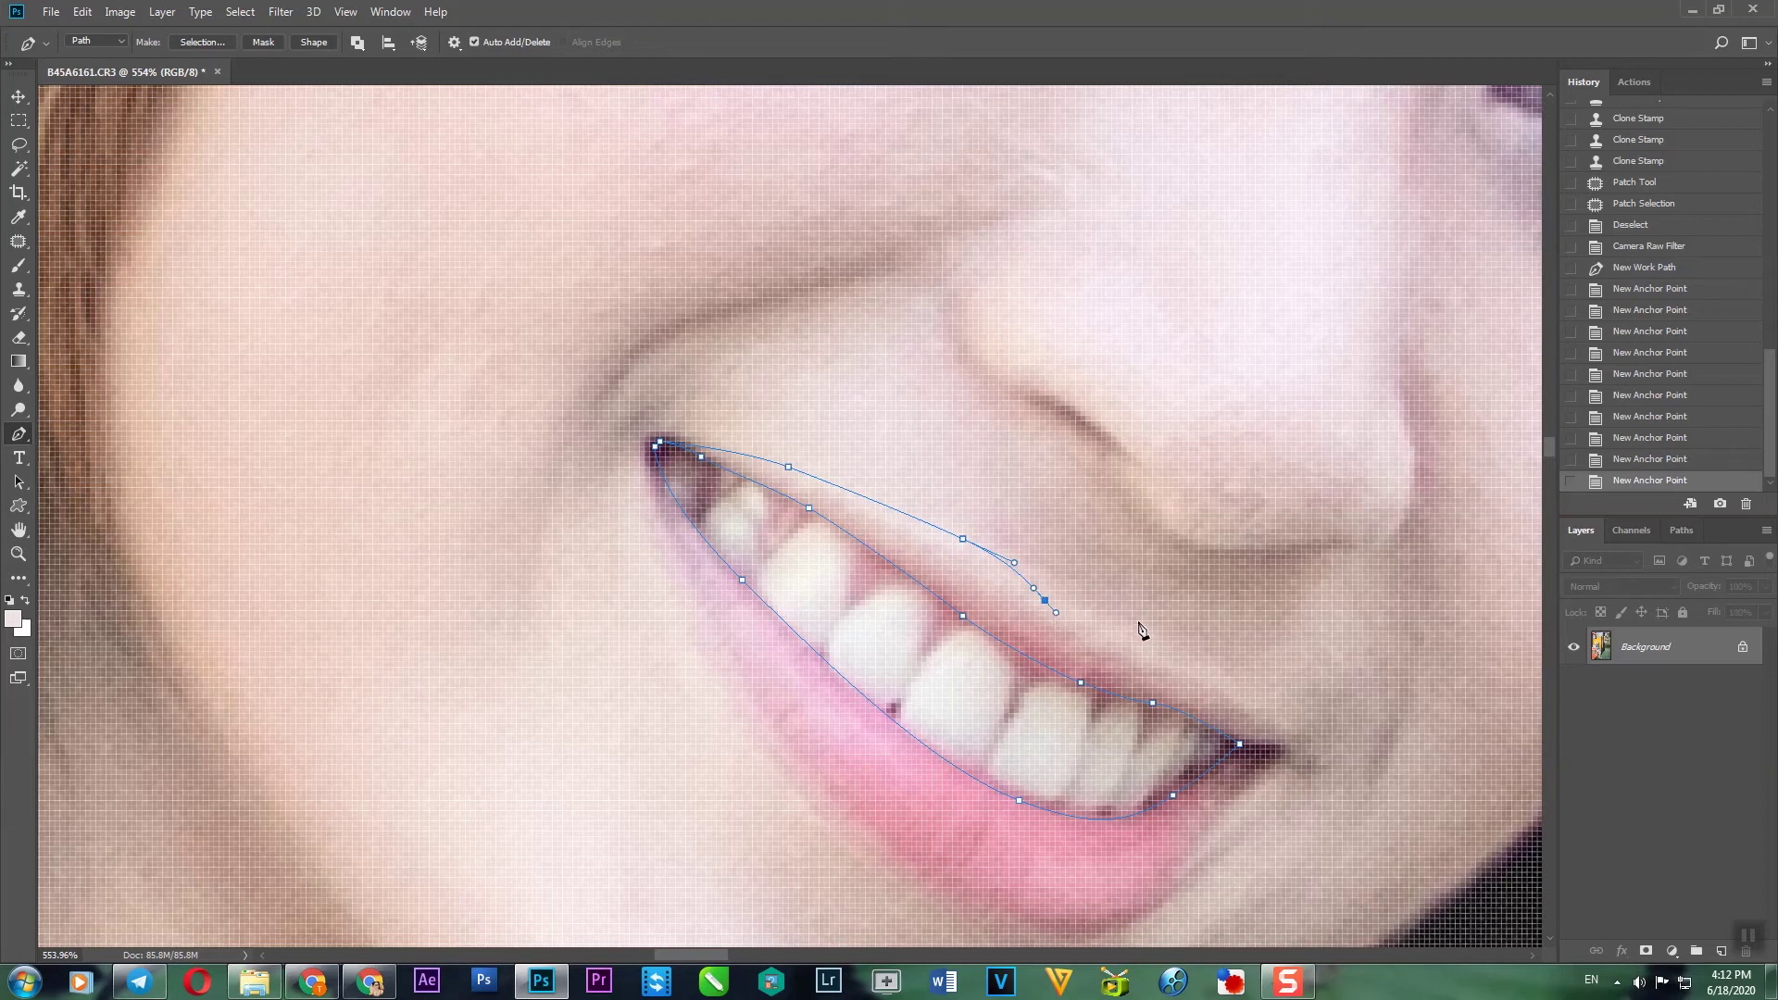
{"action": "left_click_drag", "start_coordinate": [1168, 656], "coordinate": [1211, 675]}
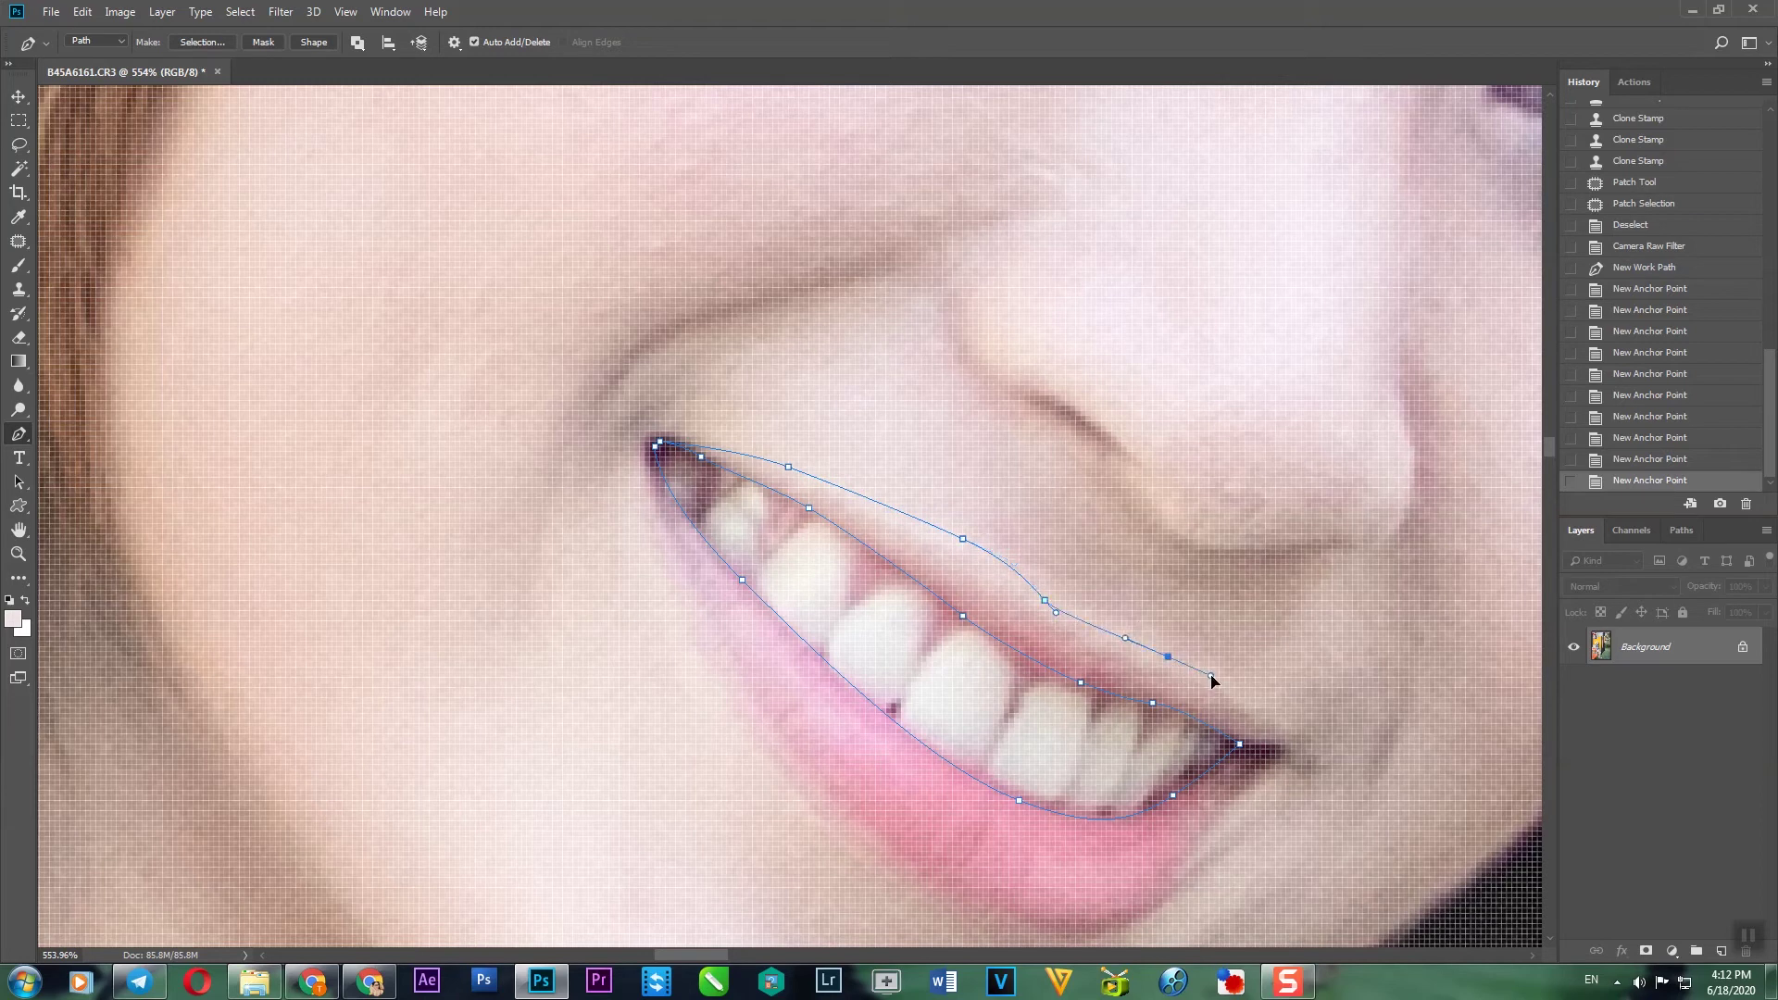
{"action": "left_click", "coordinate": [1281, 750]}
{"action": "left_click_drag", "start_coordinate": [1199, 834], "coordinate": [1266, 679]}
{"action": "left_click", "coordinate": [1262, 699]}
{"action": "key", "text": "ctrl+z"}
{"action": "left_click_drag", "start_coordinate": [1261, 686], "coordinate": [1250, 719]}
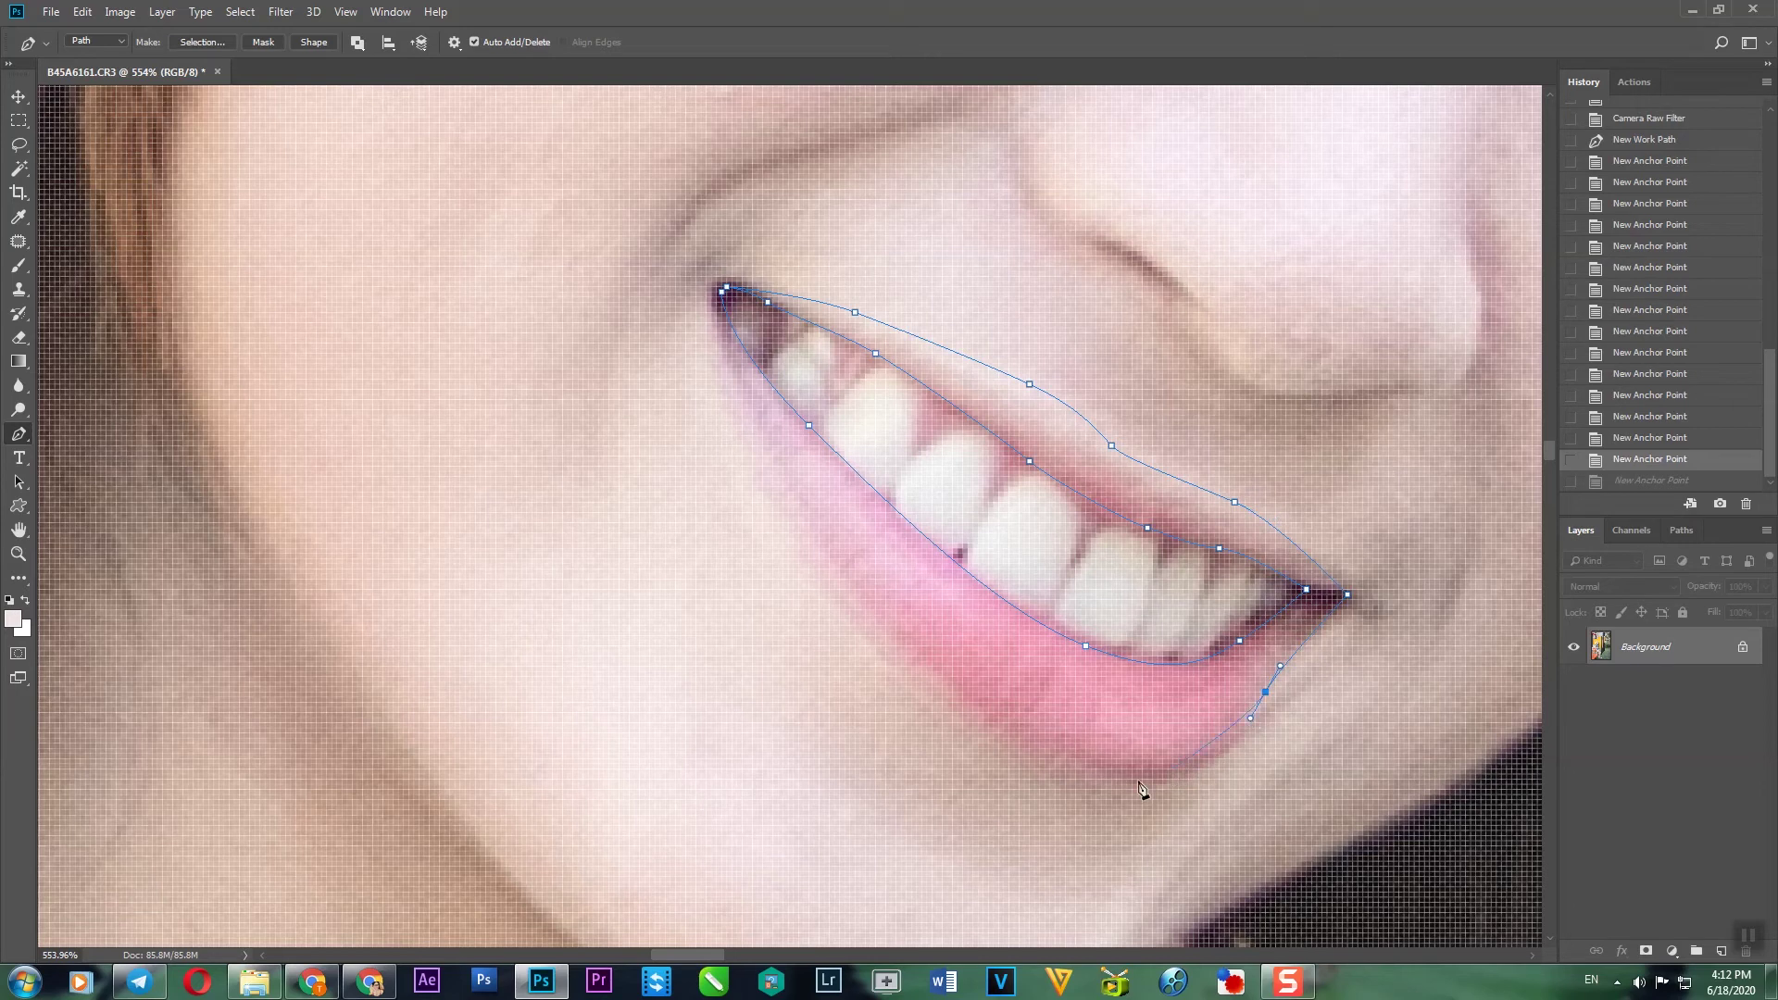
- Finish tracing the lower lip's outer edge, close the path at the starting corner and turn it into a selection
{"action": "left_click_drag", "start_coordinate": [972, 707], "coordinate": [933, 661]}
{"action": "left_click_drag", "start_coordinate": [804, 520], "coordinate": [755, 422]}
{"action": "key", "text": "ctrl+z"}
{"action": "left_click_drag", "start_coordinate": [718, 328], "coordinate": [723, 294]}
{"action": "left_click", "coordinate": [727, 294]}
{"action": "key", "text": "ctrl+Return"}
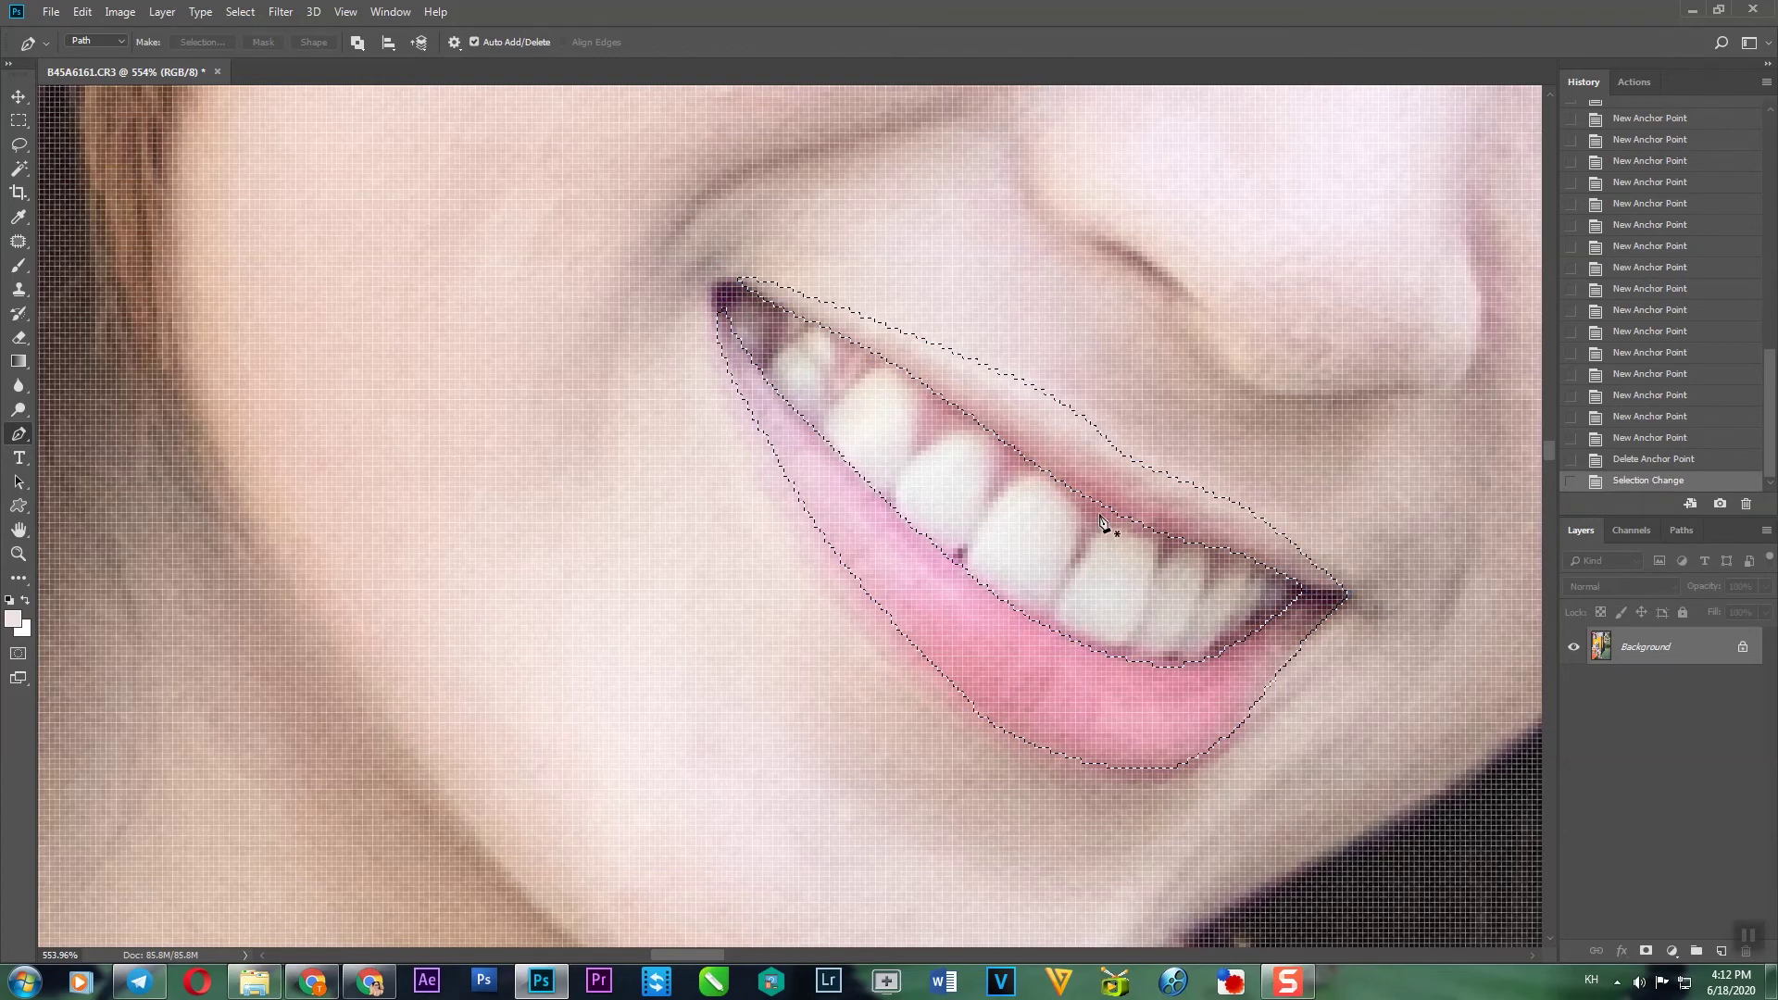
- Subtract the strip of skin above the upper lip from the lip selection with the Lasso tool
{"action": "key", "text": "alt+shift"}
{"action": "key", "text": "l"}
{"action": "left_click_drag", "start_coordinate": [774, 276], "coordinate": [897, 341]}
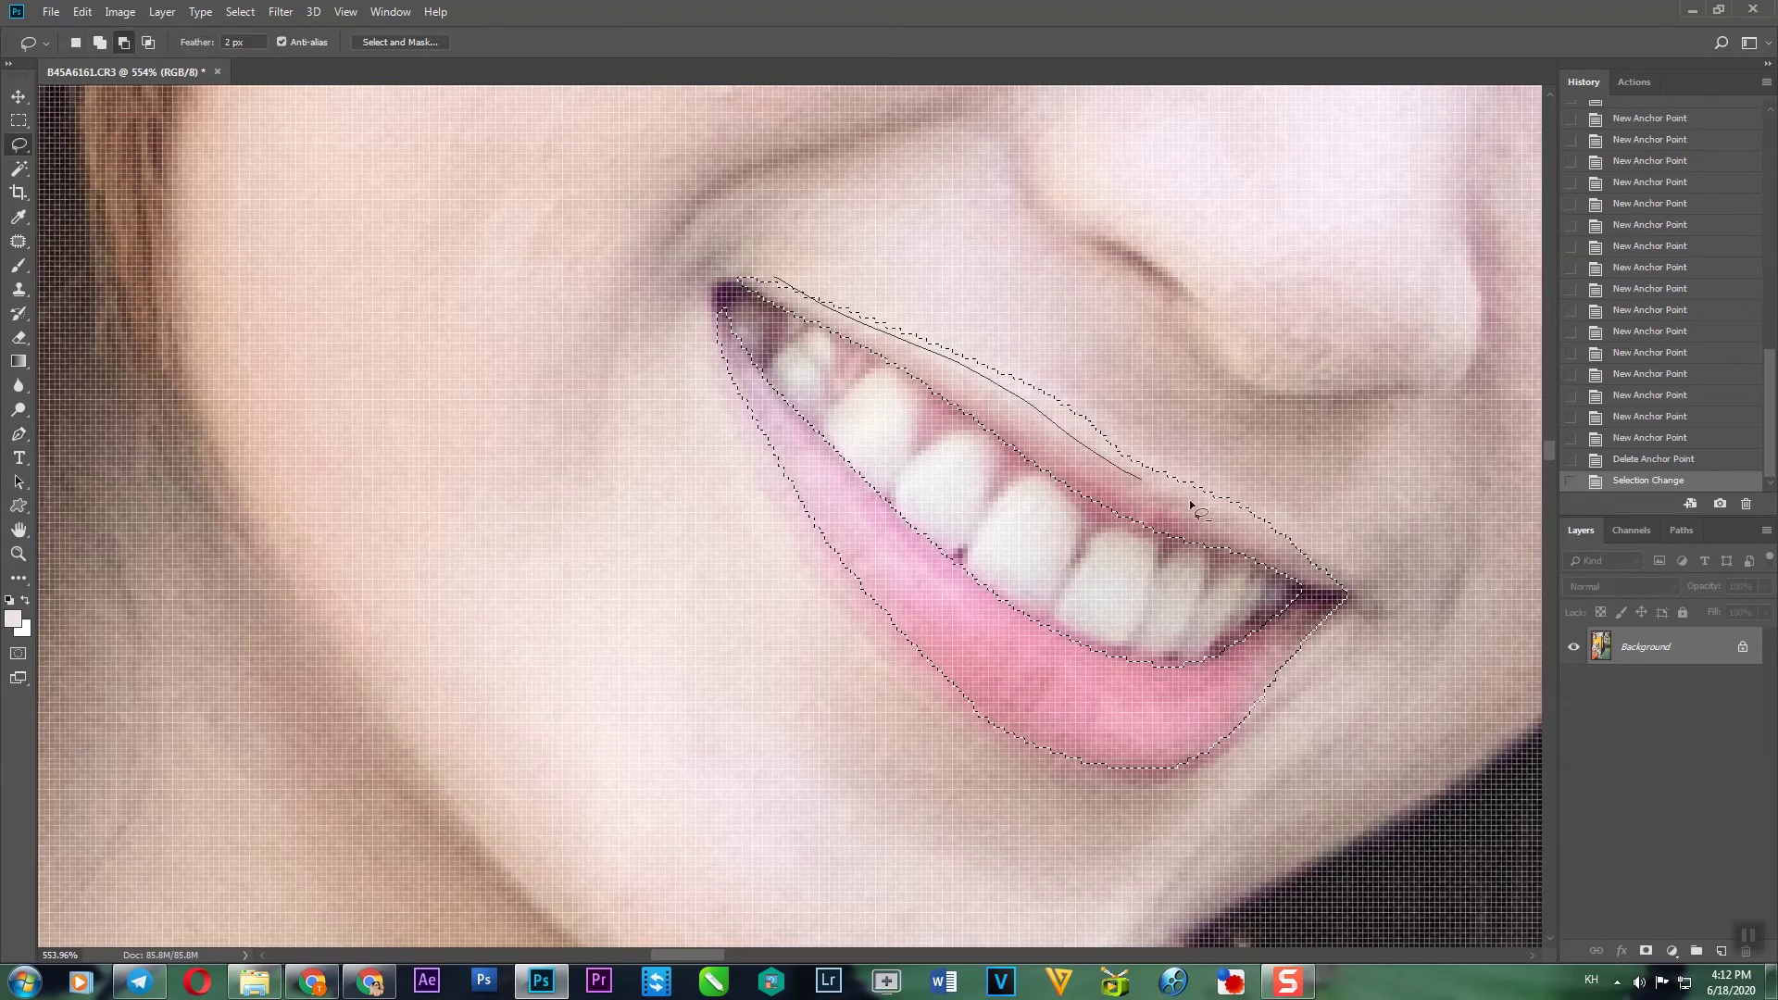
{"action": "left_click_drag", "start_coordinate": [805, 218], "coordinate": [674, 202]}
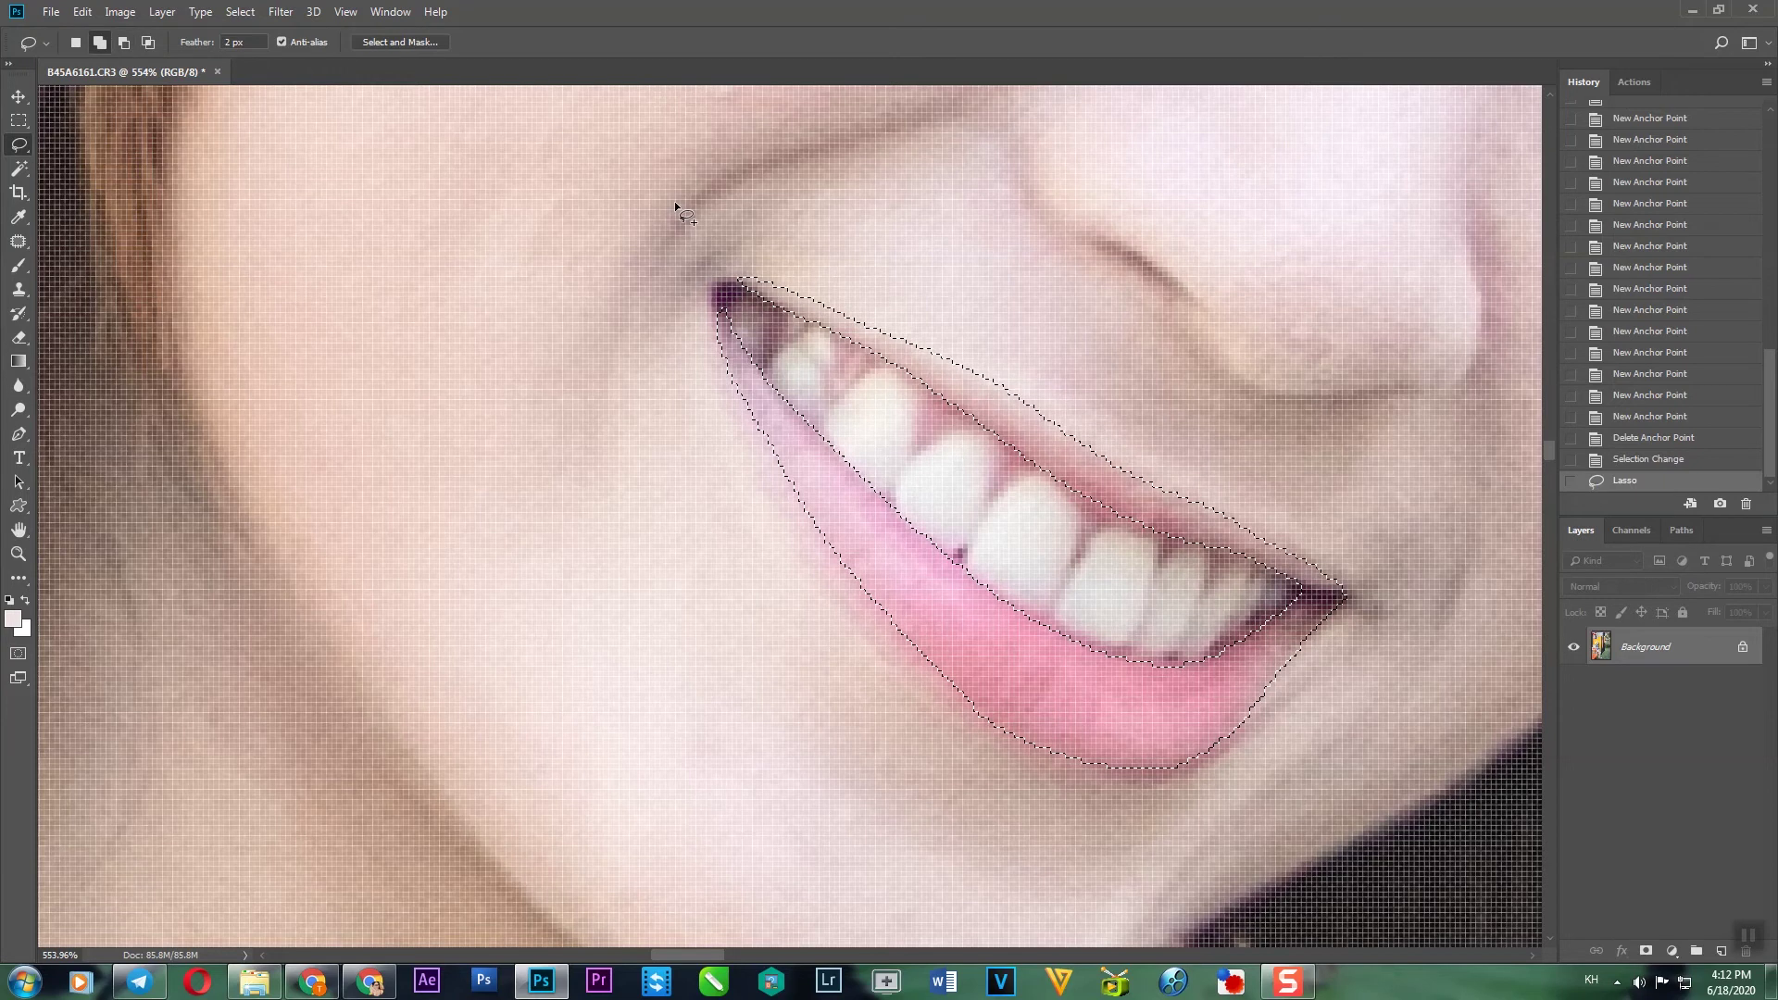
- Feather the lip selection by 3 pixels, redden the lips with Color Balance midtones at +74 red, and deselect
{"action": "key", "text": "shift+F6"}
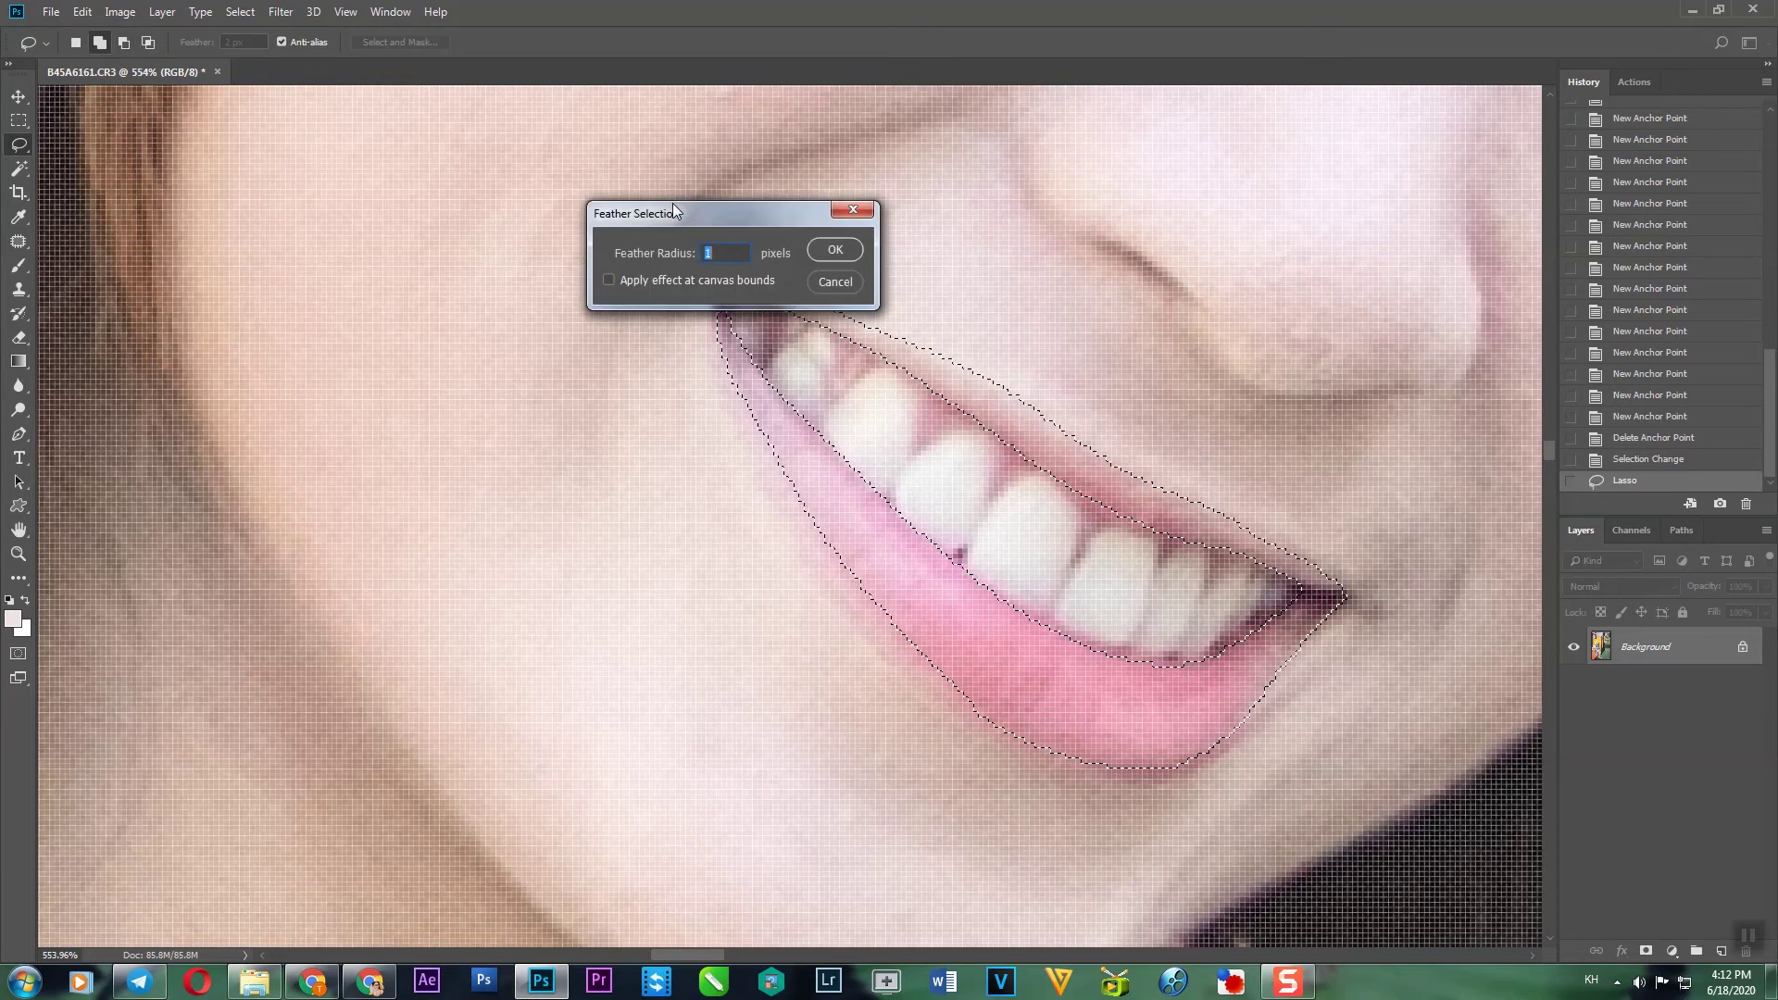
{"action": "type", "text": "3"}
{"action": "key", "text": "Return"}
{"action": "key", "text": "ctrl+b"}
{"action": "left_click_drag", "start_coordinate": [1405, 466], "coordinate": [1472, 463]}
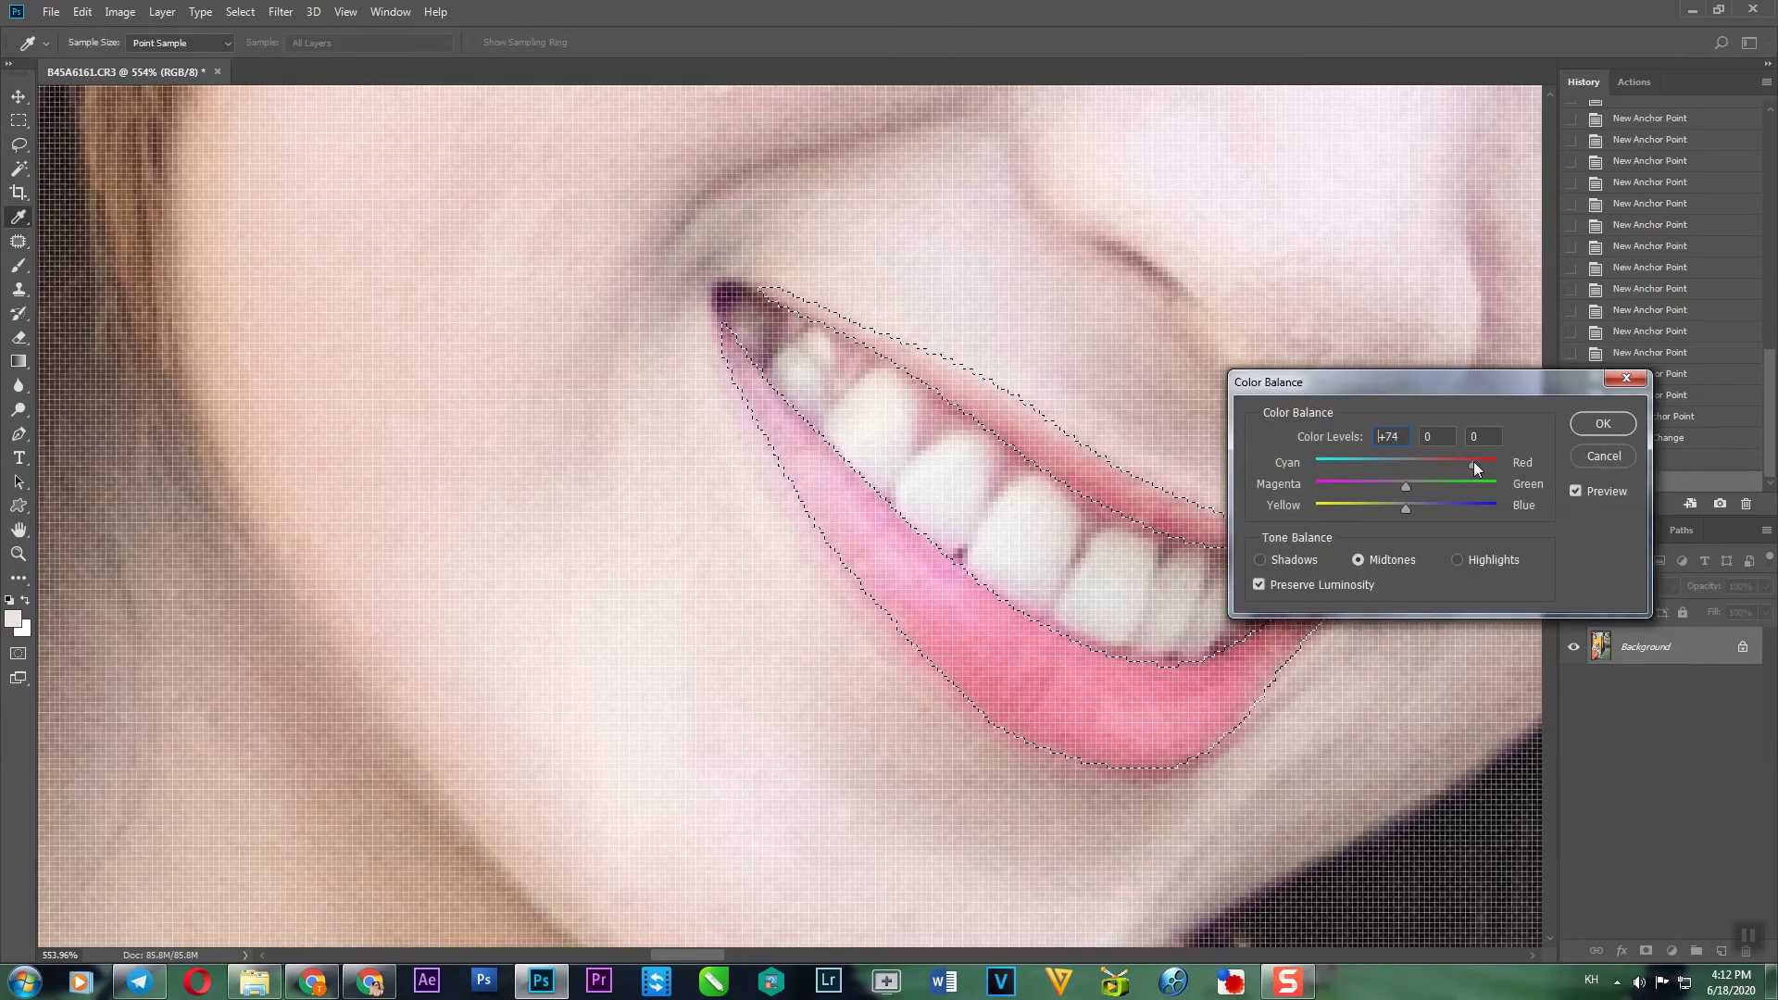
{"action": "key", "text": "Return"}
{"action": "key", "text": "ctrl+d"}
{"action": "scroll", "coordinate": [1068, 563], "scroll_direction": "down", "scroll_amount": 8}
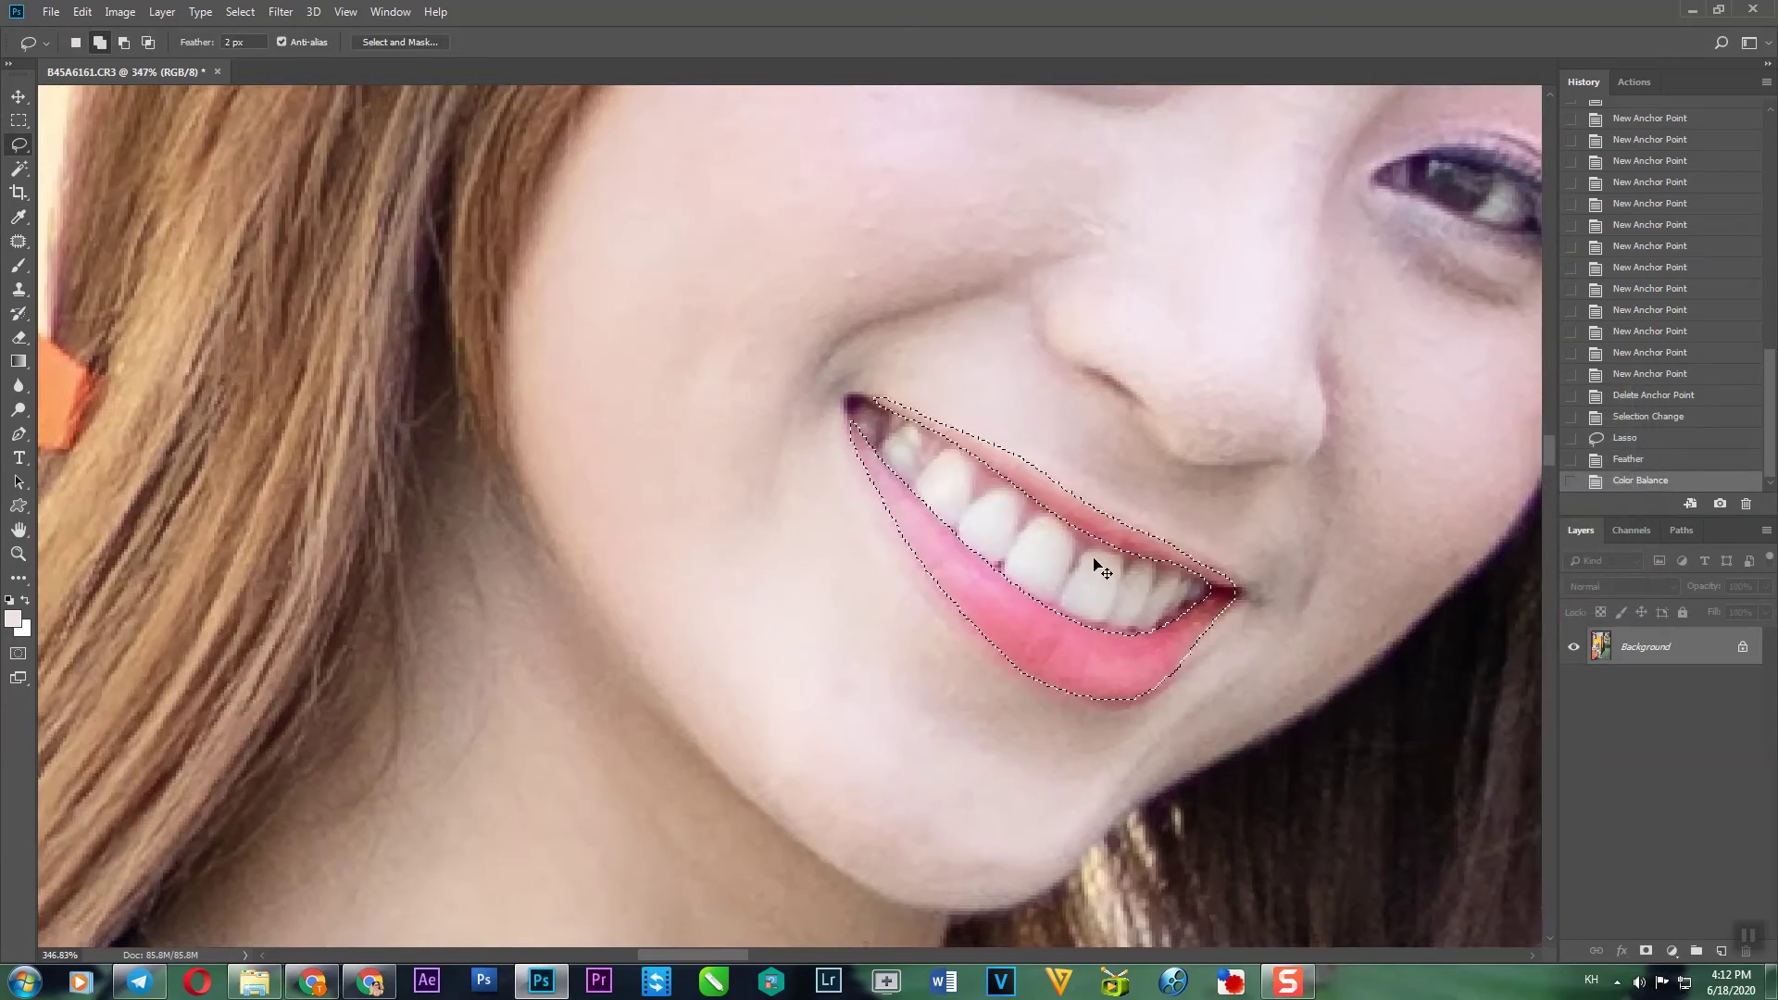
- Select all visible teeth by adding them together with the Magic Wand at tolerance 30
{"action": "scroll", "coordinate": [1141, 608], "scroll_direction": "up", "scroll_amount": 7}
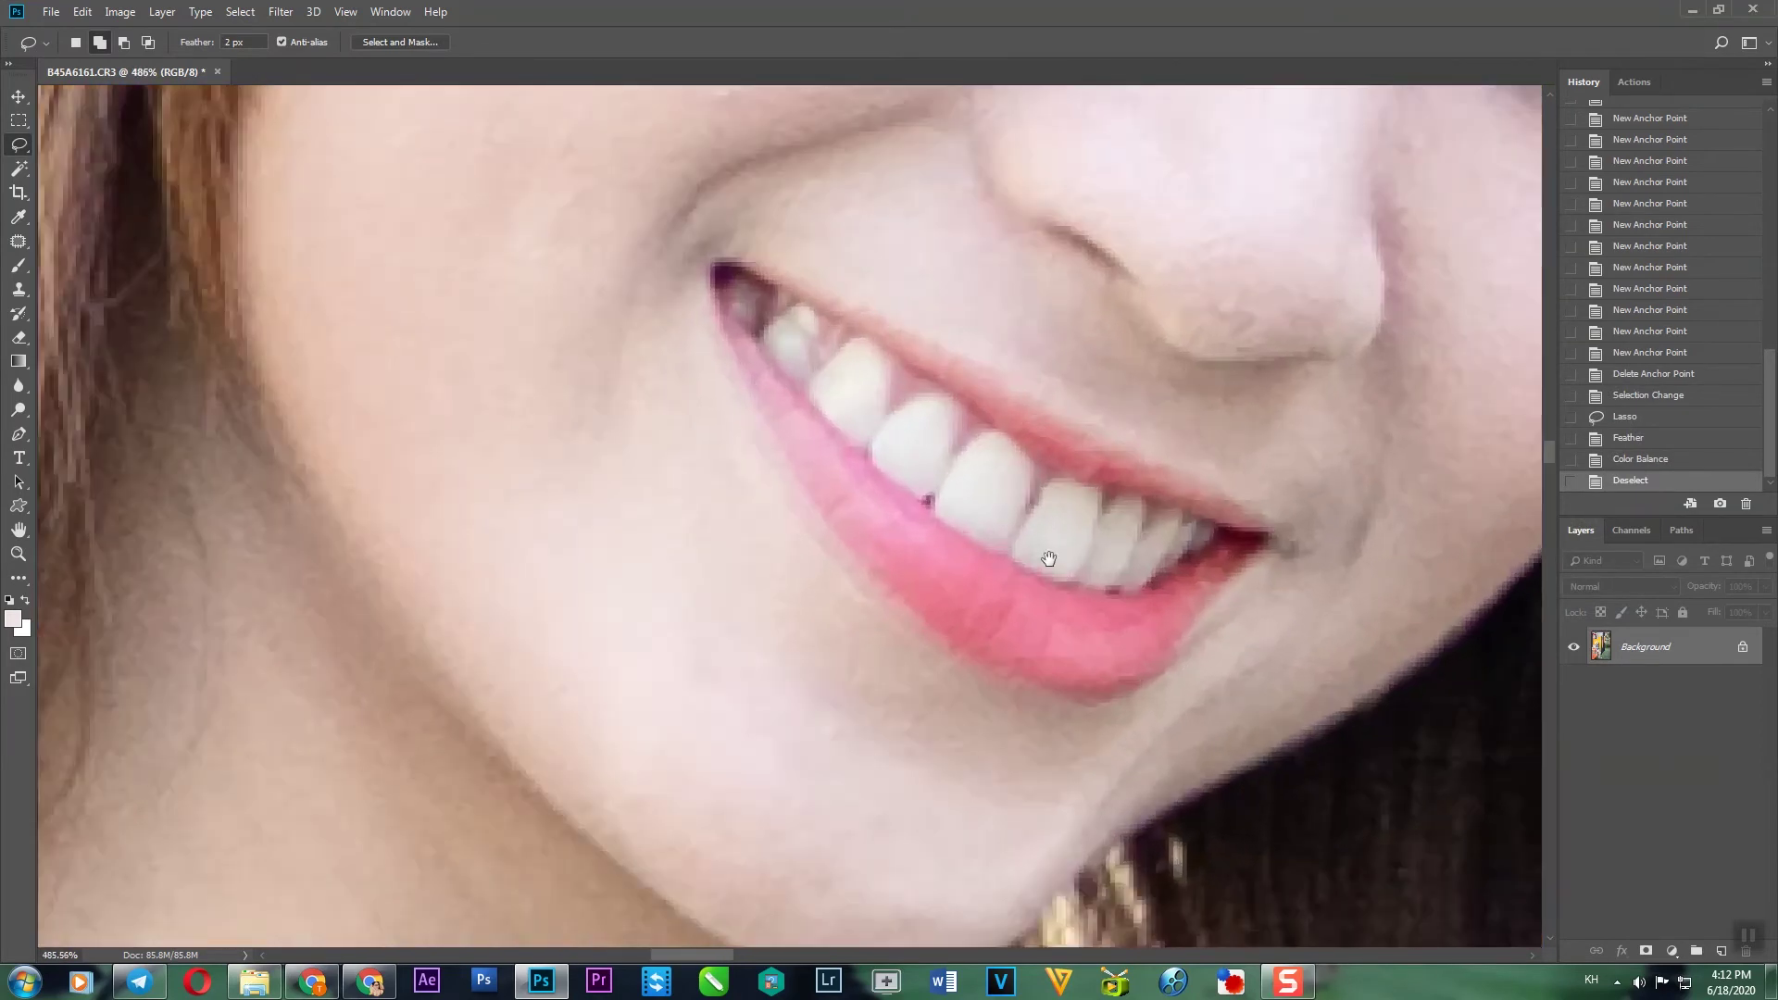
{"action": "scroll", "coordinate": [1018, 519], "scroll_direction": "down", "scroll_amount": 2}
{"action": "scroll", "coordinate": [908, 422], "scroll_direction": "up", "scroll_amount": 1}
{"action": "key", "text": "w"}
{"action": "left_click", "coordinate": [889, 422]}
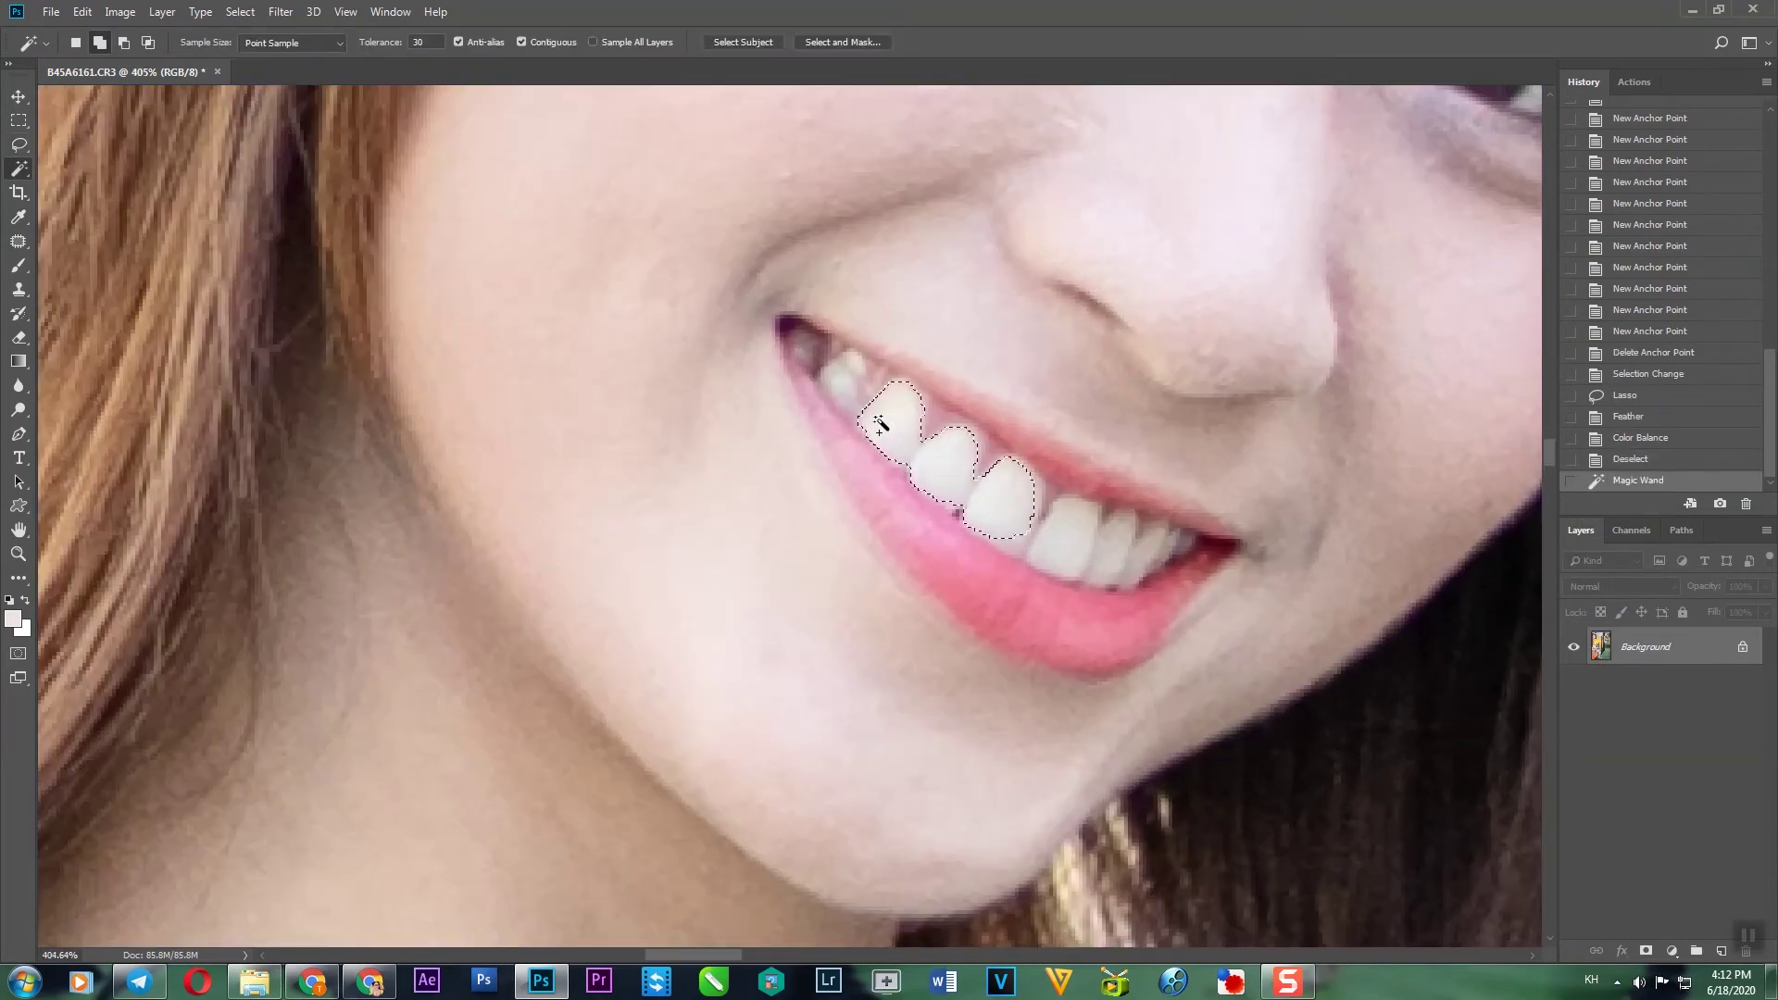
{"action": "left_click", "coordinate": [842, 397]}
{"action": "left_click", "coordinate": [1047, 519]}
{"action": "left_click", "coordinate": [1144, 554]}
{"action": "left_click", "coordinate": [1169, 546]}
{"action": "left_click", "coordinate": [1033, 548]}
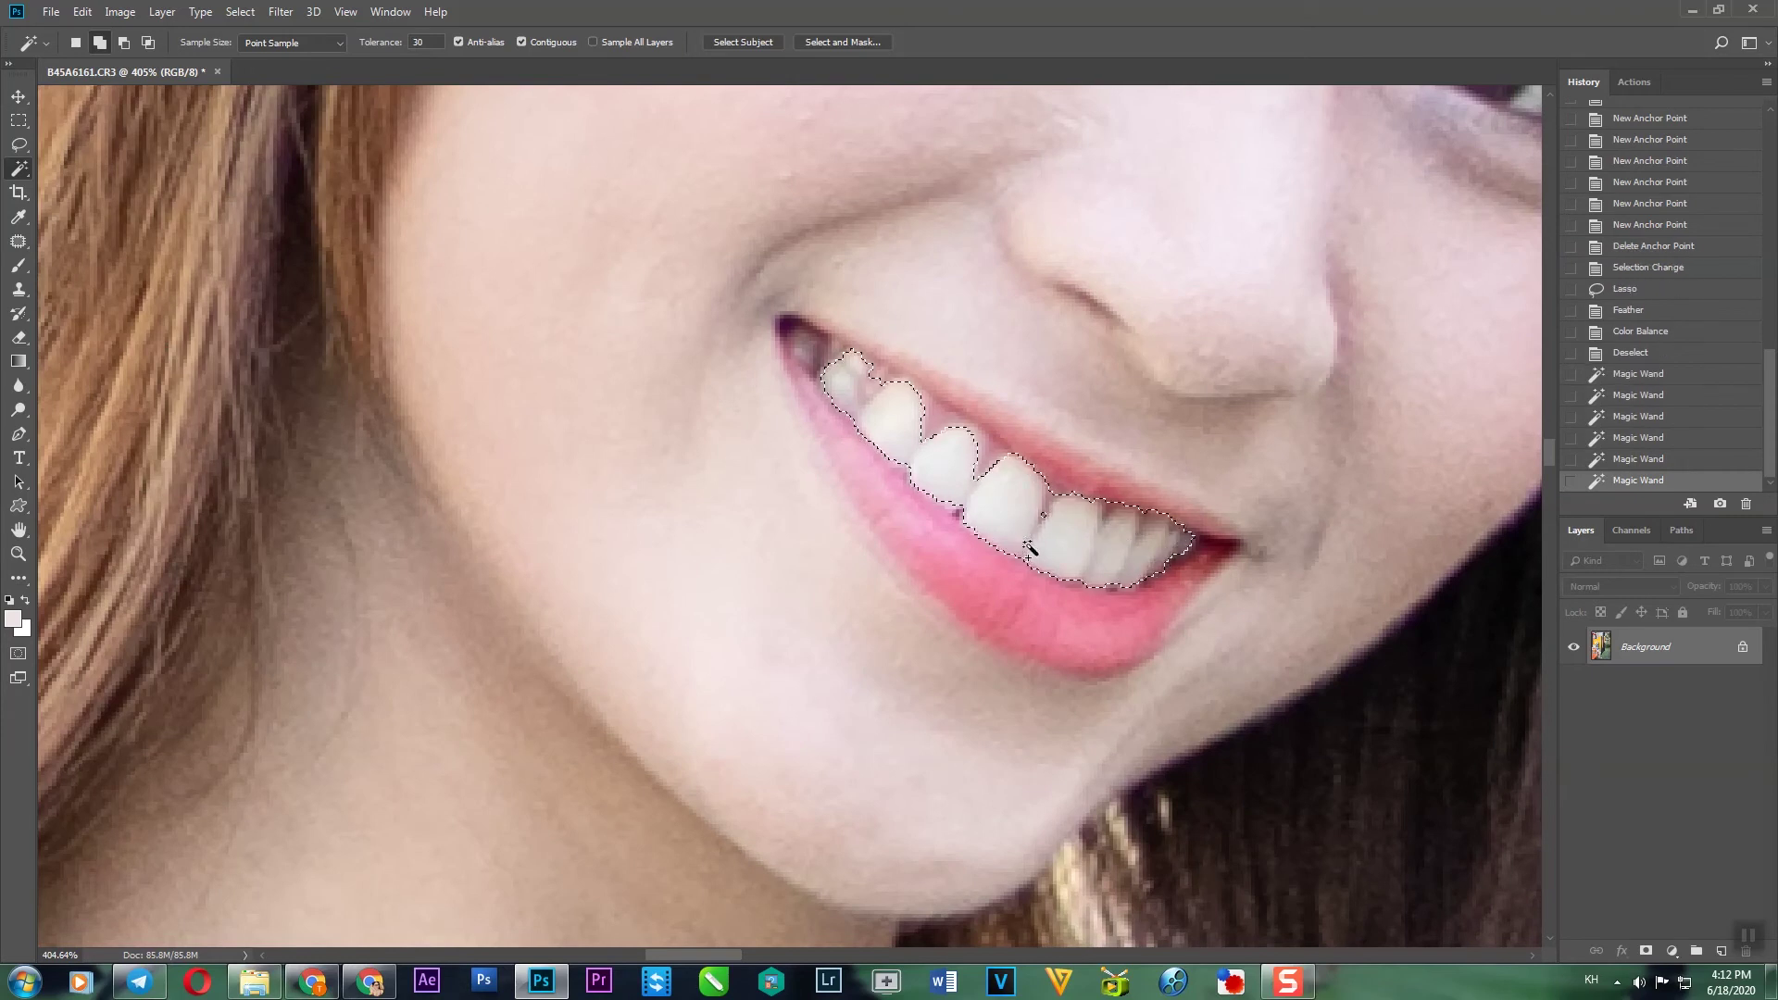
{"action": "left_click", "coordinate": [801, 356]}
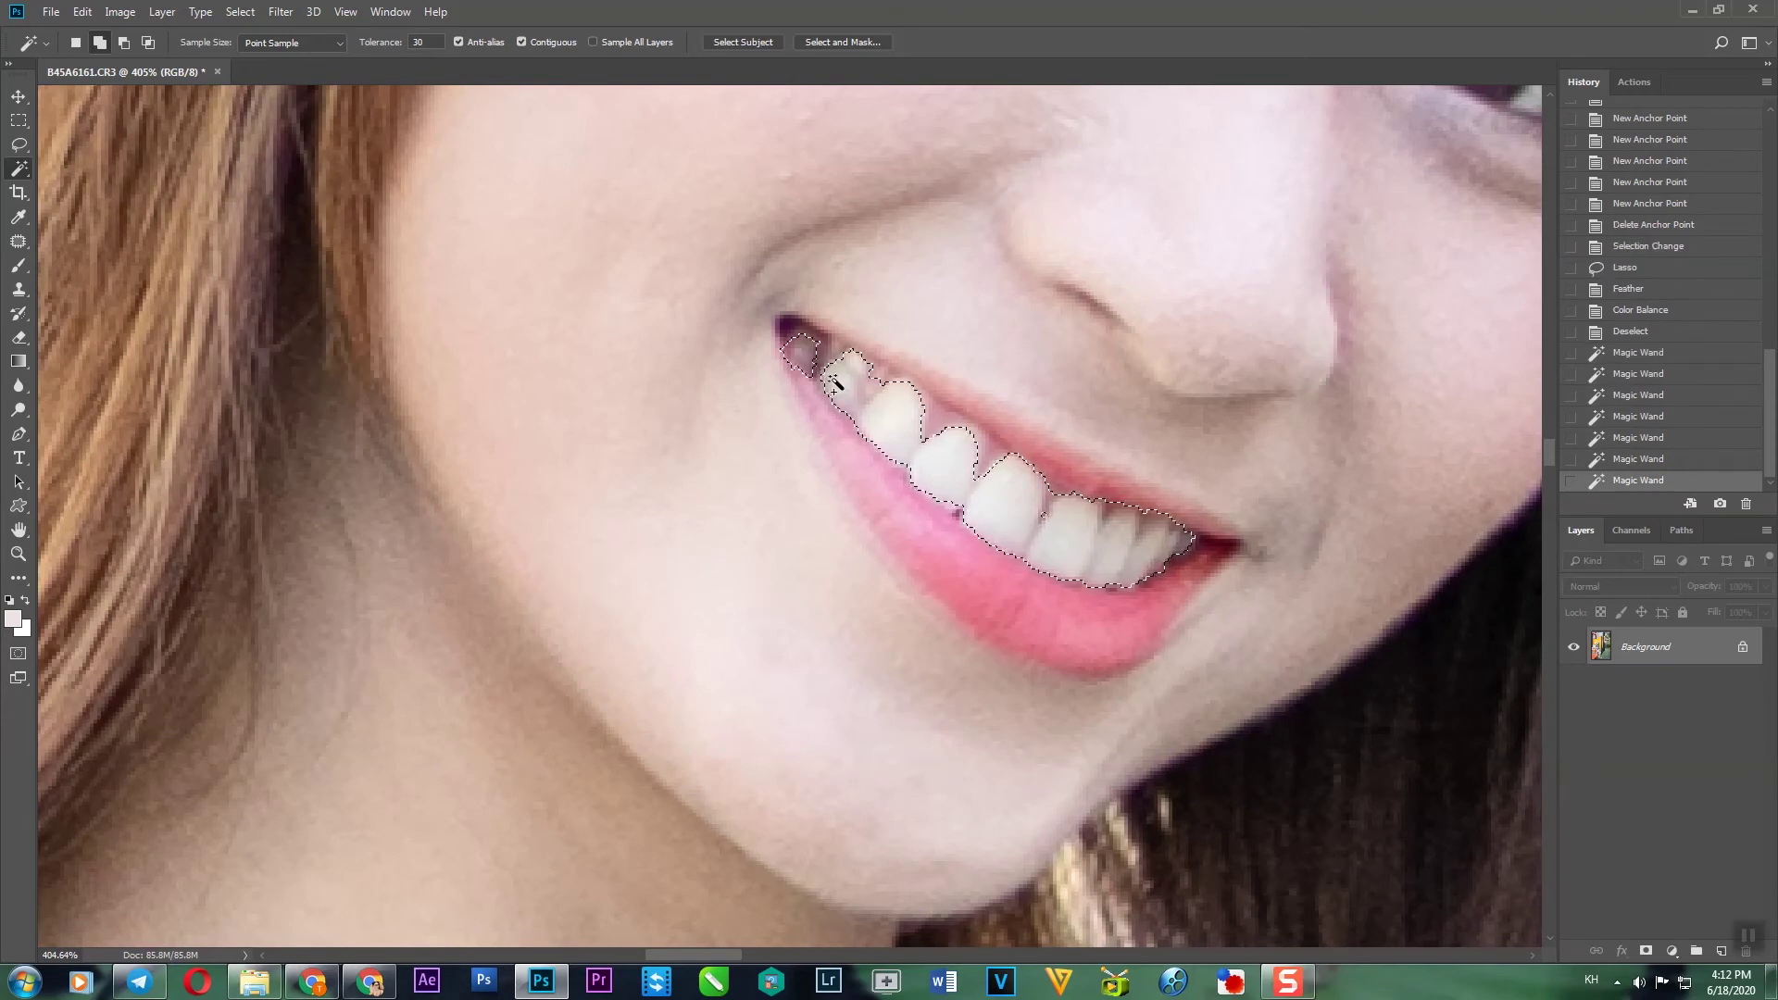
- Trim the teeth selection with the Lasso tool near both corners of the mouth
{"action": "scroll", "coordinate": [827, 407], "scroll_direction": "up", "scroll_amount": 2}
{"action": "key", "text": "l"}
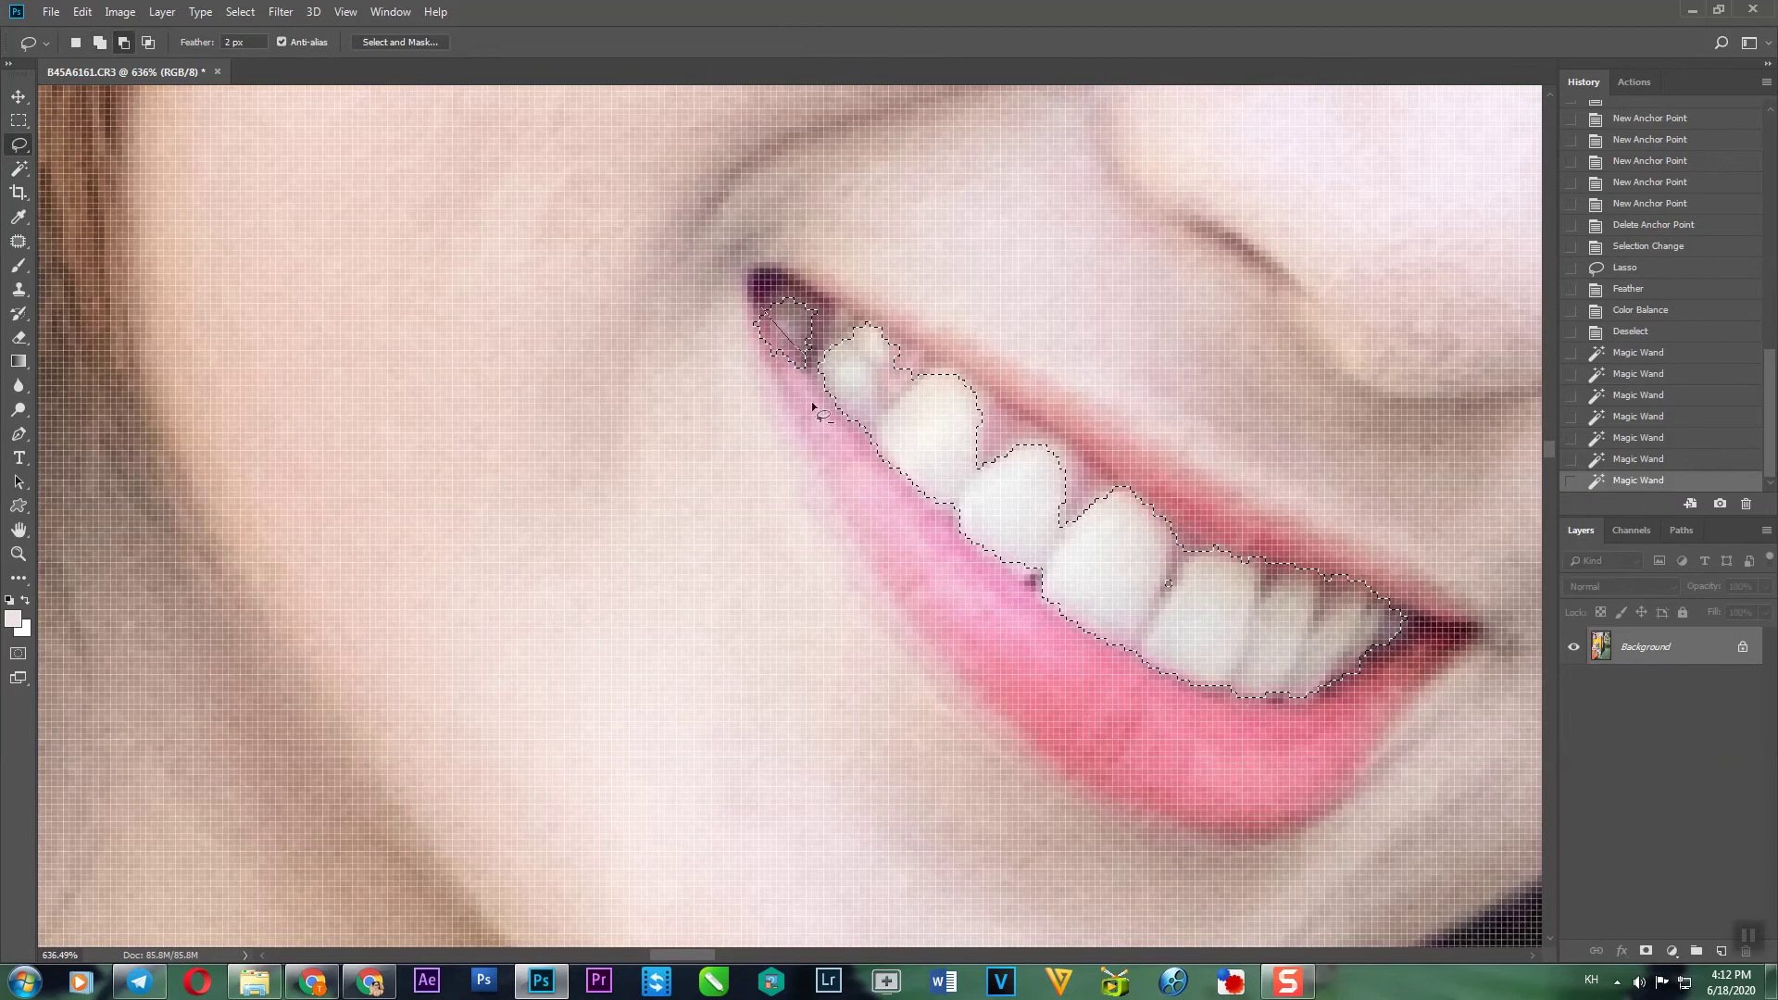
{"action": "left_click_drag", "start_coordinate": [841, 305], "coordinate": [838, 310]}
{"action": "scroll", "coordinate": [1119, 541], "scroll_direction": "down", "scroll_amount": 2}
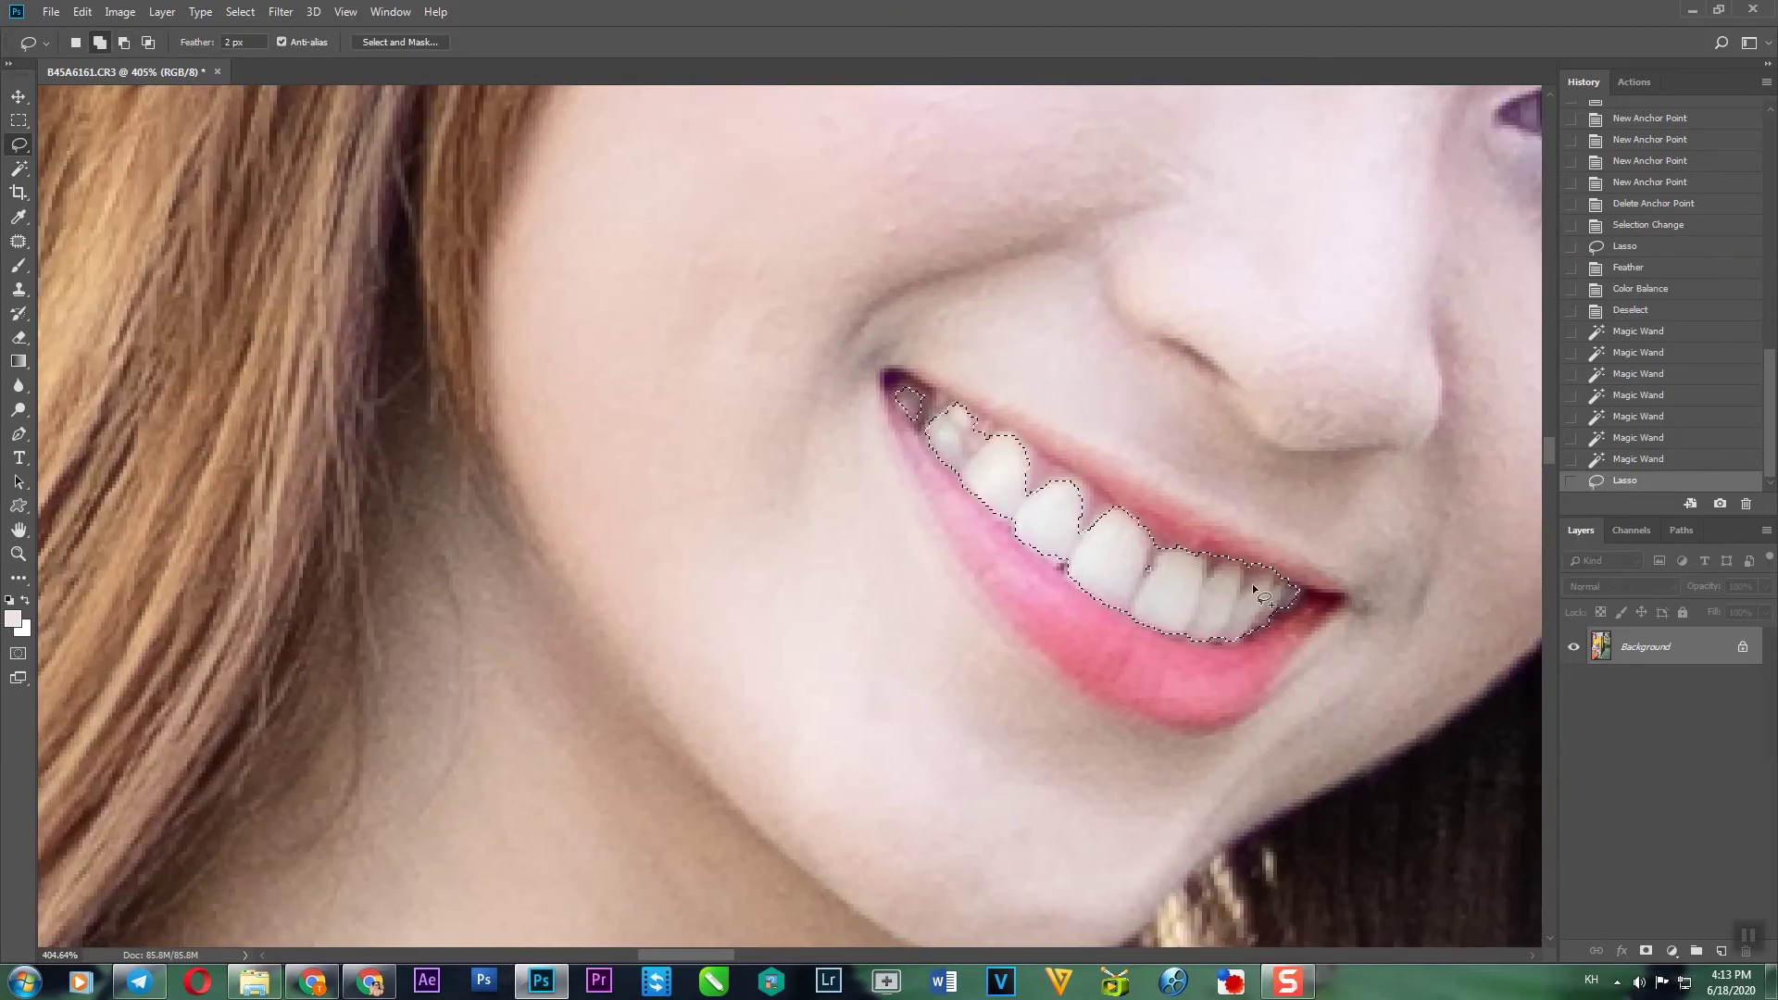
{"action": "key", "text": "alt"}
{"action": "left_click_drag", "start_coordinate": [1309, 580], "coordinate": [1299, 566]}
- Feather the teeth selection by 3 pixels, whiten the teeth with Color Balance, and deselect
{"action": "key", "text": "shift+F6"}
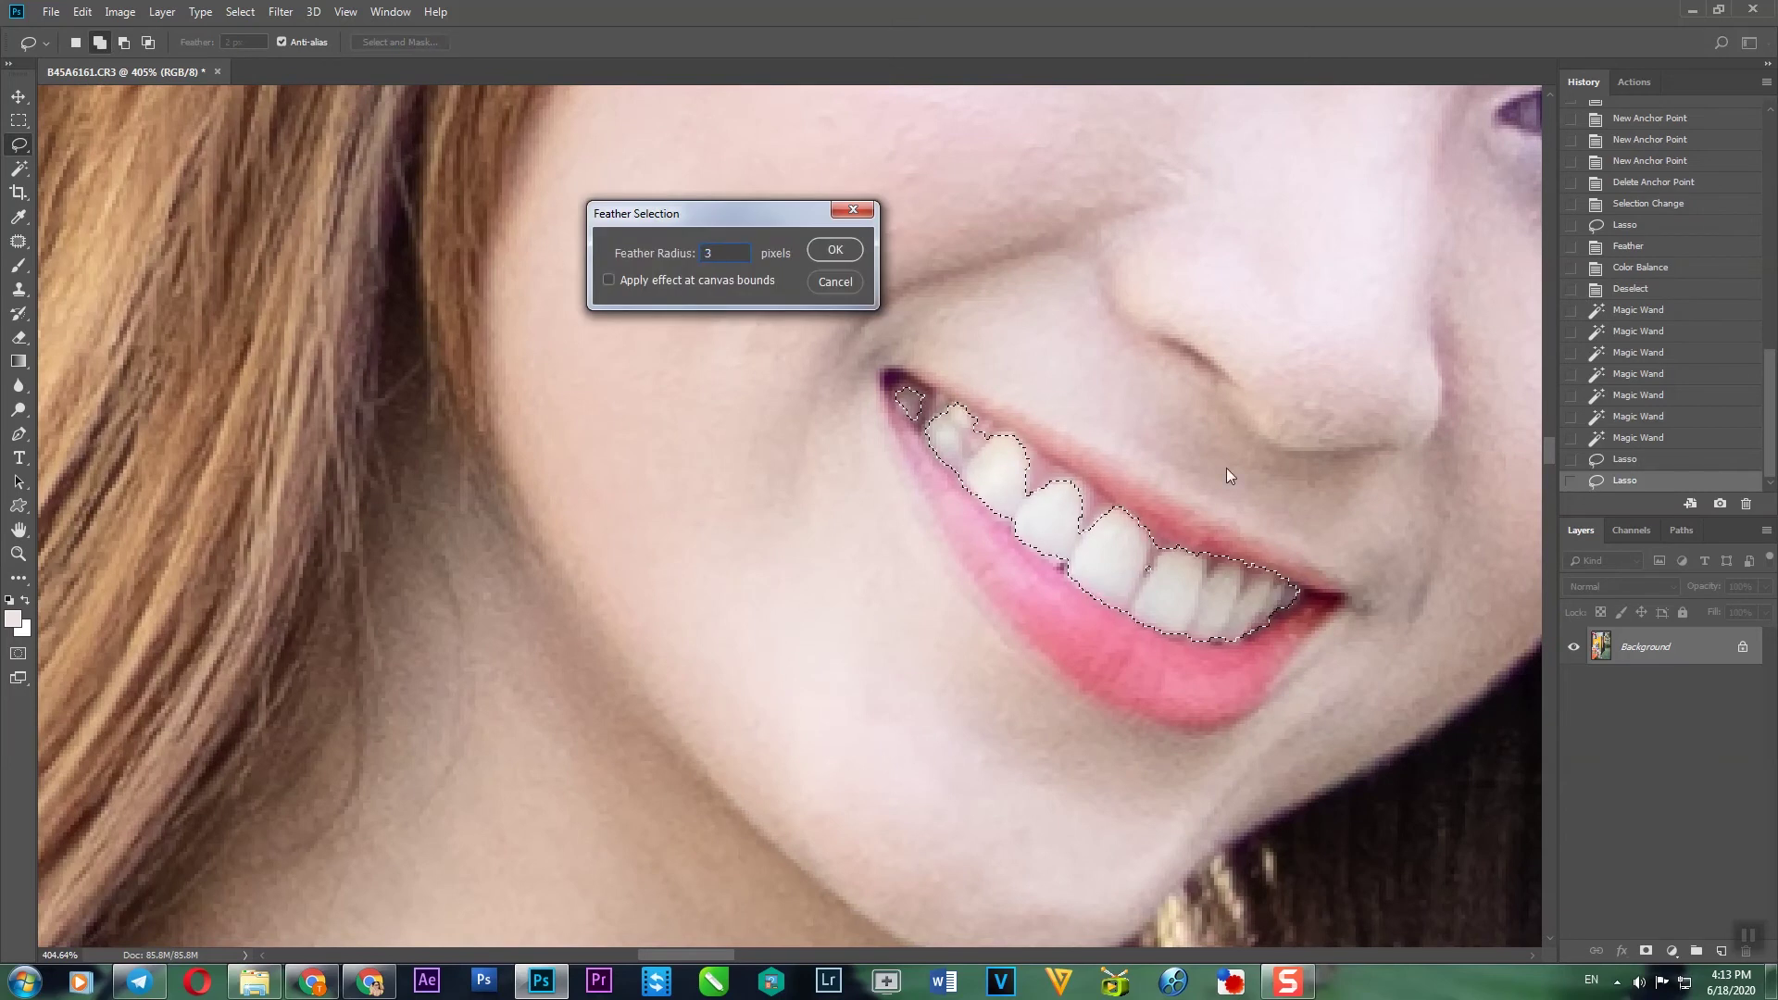
{"action": "key", "text": "Return"}
{"action": "key", "text": "ctrl+b"}
{"action": "left_click", "coordinate": [1455, 558]}
{"action": "left_click_drag", "start_coordinate": [1405, 508], "coordinate": [1401, 463]}
{"action": "left_click", "coordinate": [1359, 560]}
{"action": "key", "text": "Return"}
{"action": "left_click_drag", "start_coordinate": [1138, 500], "coordinate": [1040, 505]}
{"action": "key", "text": "ctrl+d"}
{"action": "scroll", "coordinate": [1074, 520], "scroll_direction": "down", "scroll_amount": 8}
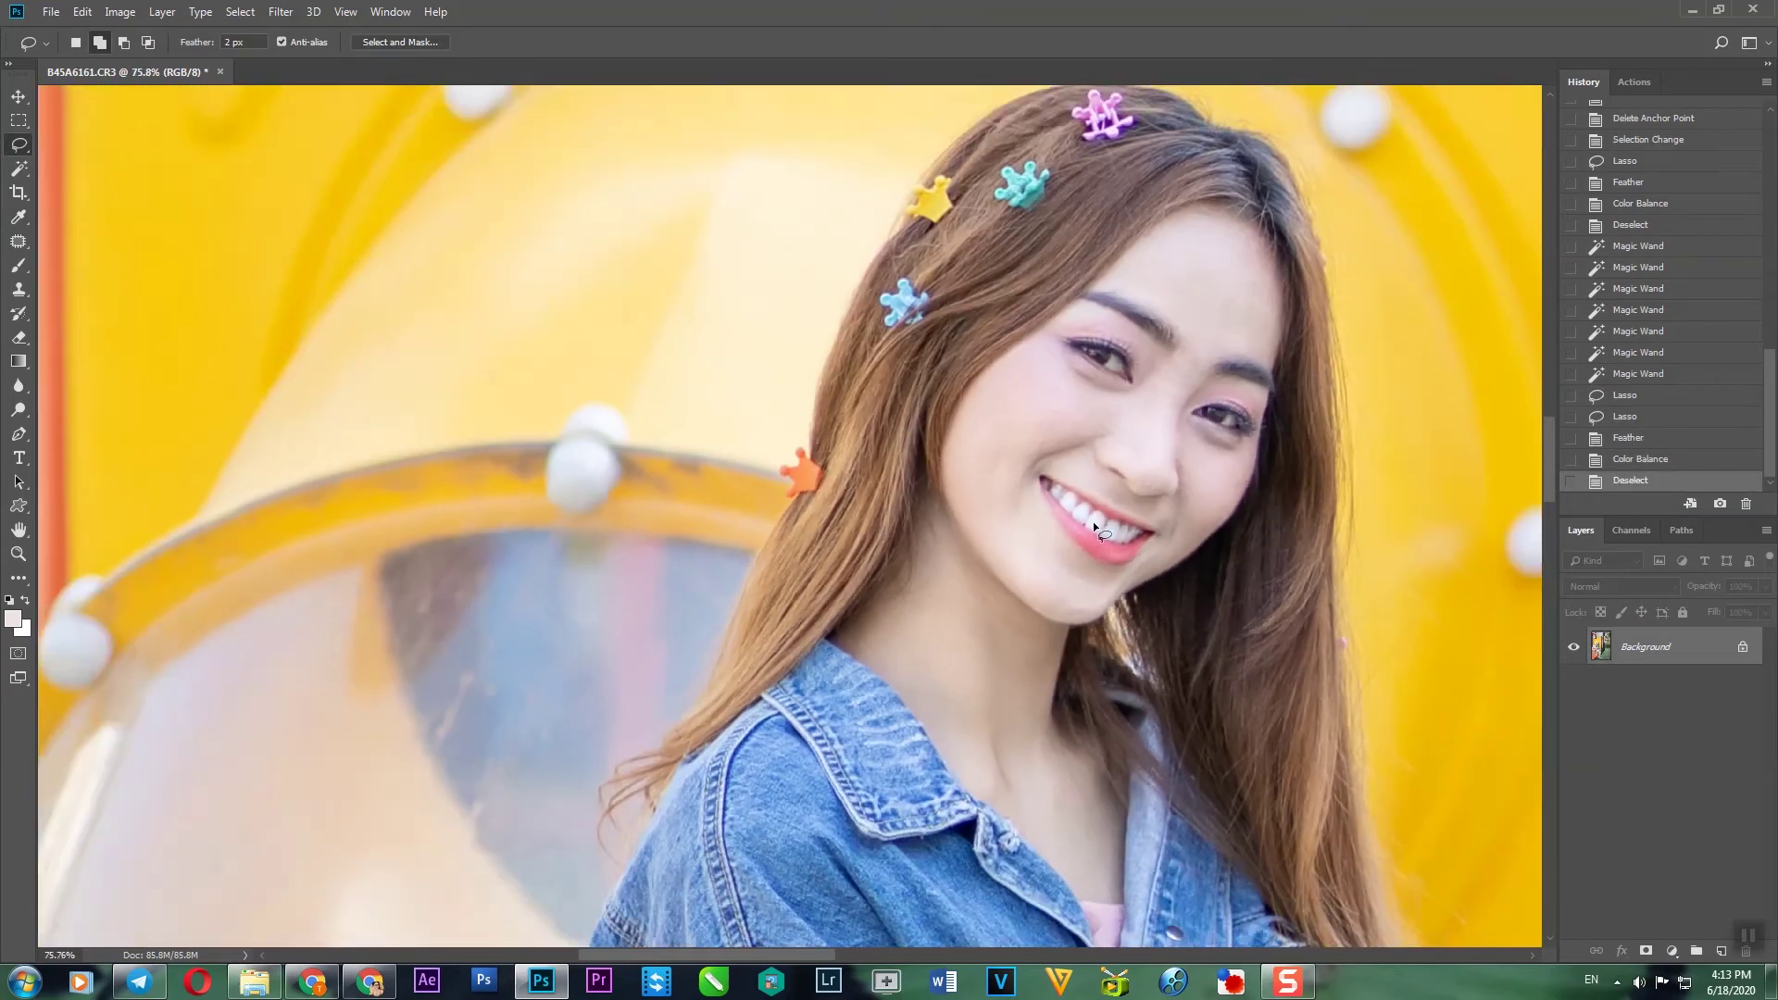
- Select the visible eyeballs of both eyes inside the eyelids with the Lasso tool
{"action": "scroll", "coordinate": [1083, 530], "scroll_direction": "up", "scroll_amount": 7}
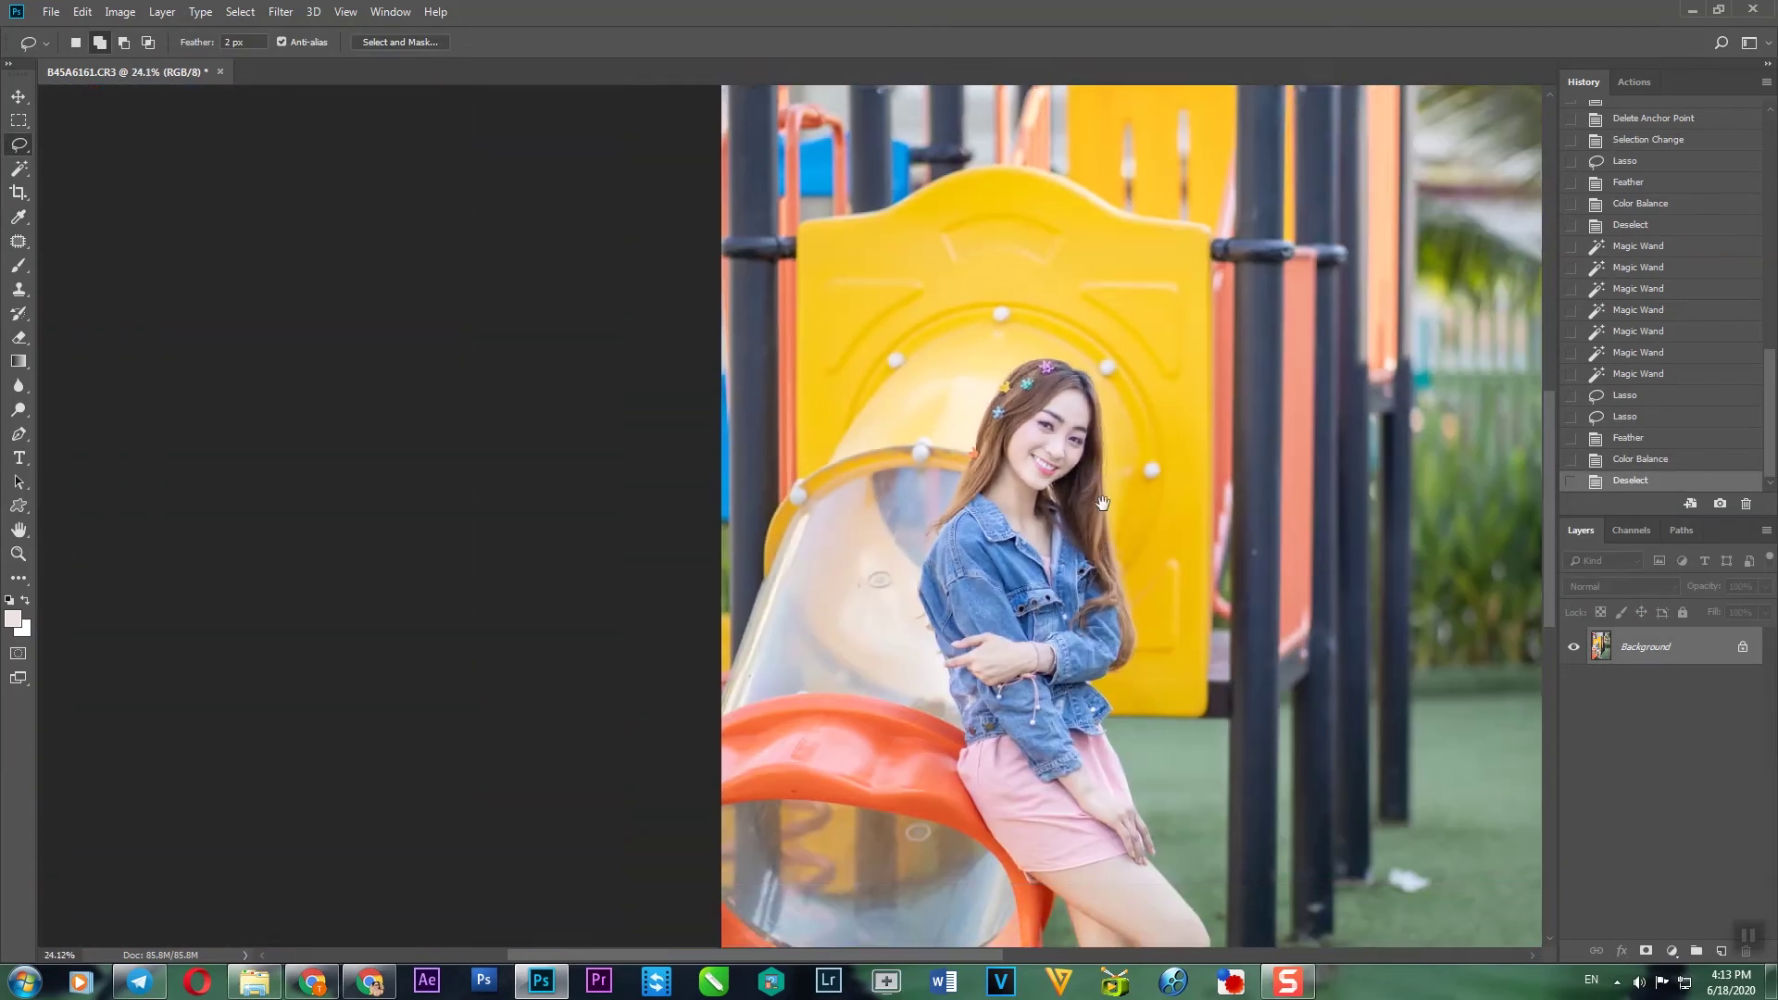
{"action": "scroll", "coordinate": [1031, 361], "scroll_direction": "up", "scroll_amount": 7}
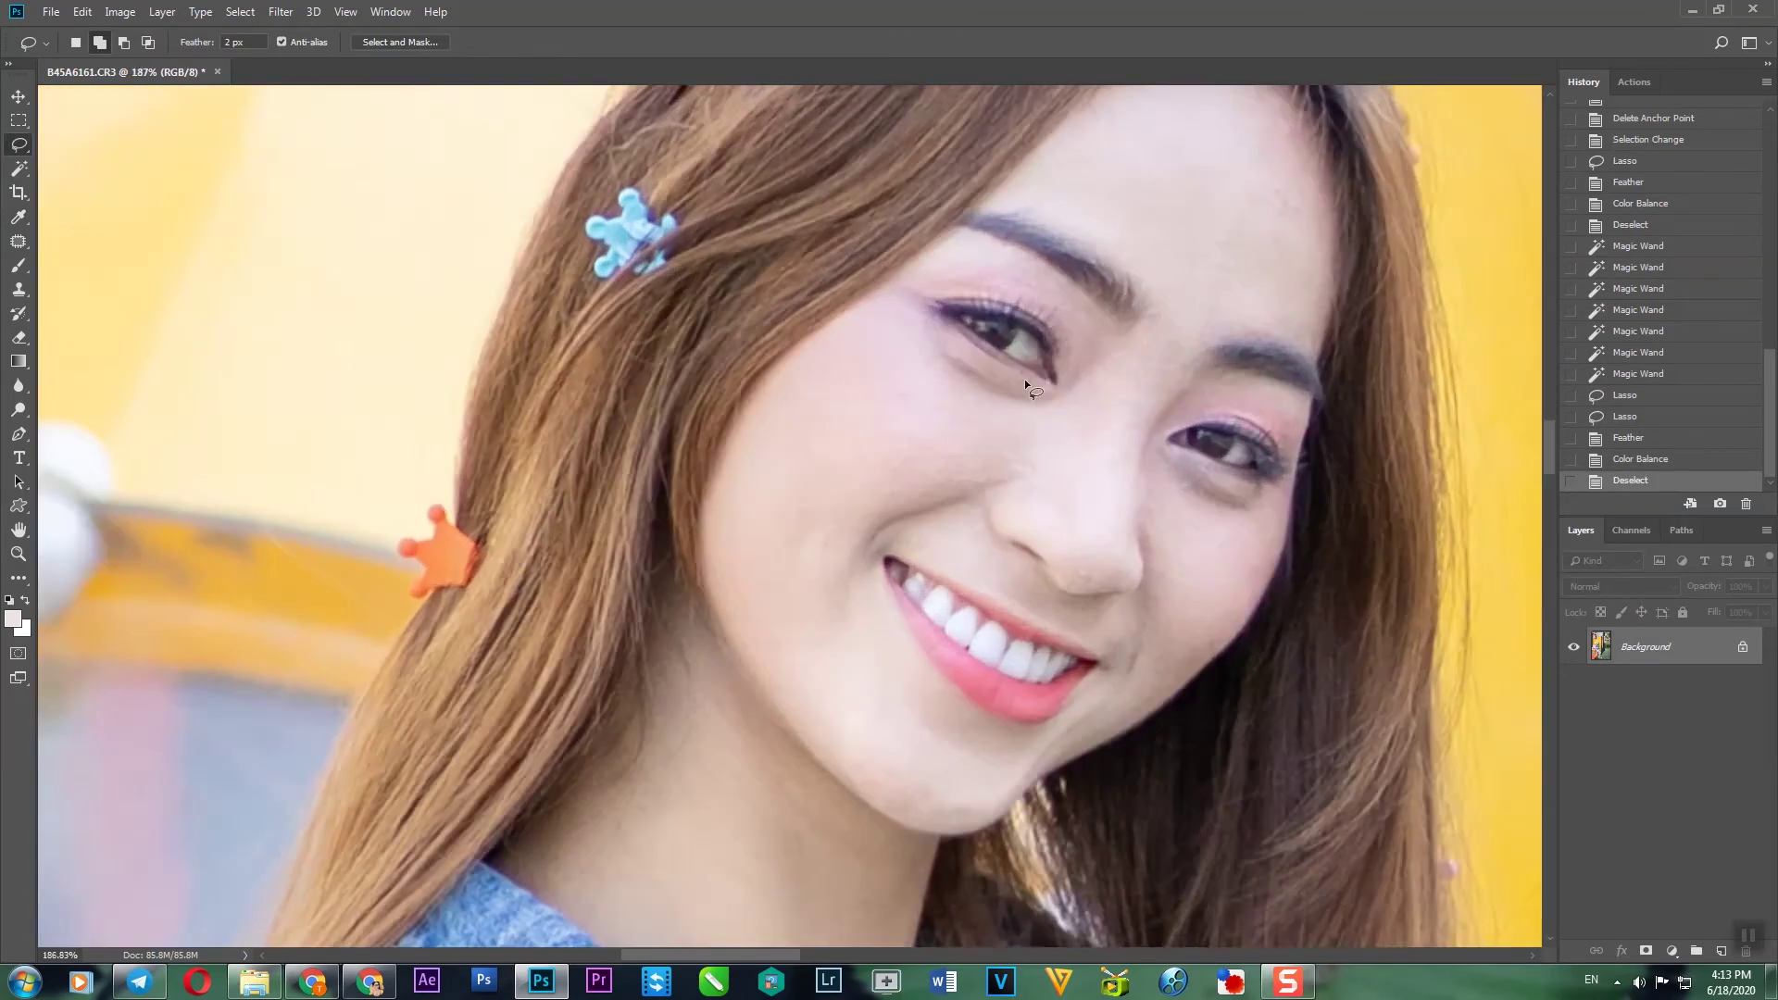
{"action": "scroll", "coordinate": [907, 407], "scroll_direction": "down", "scroll_amount": 2}
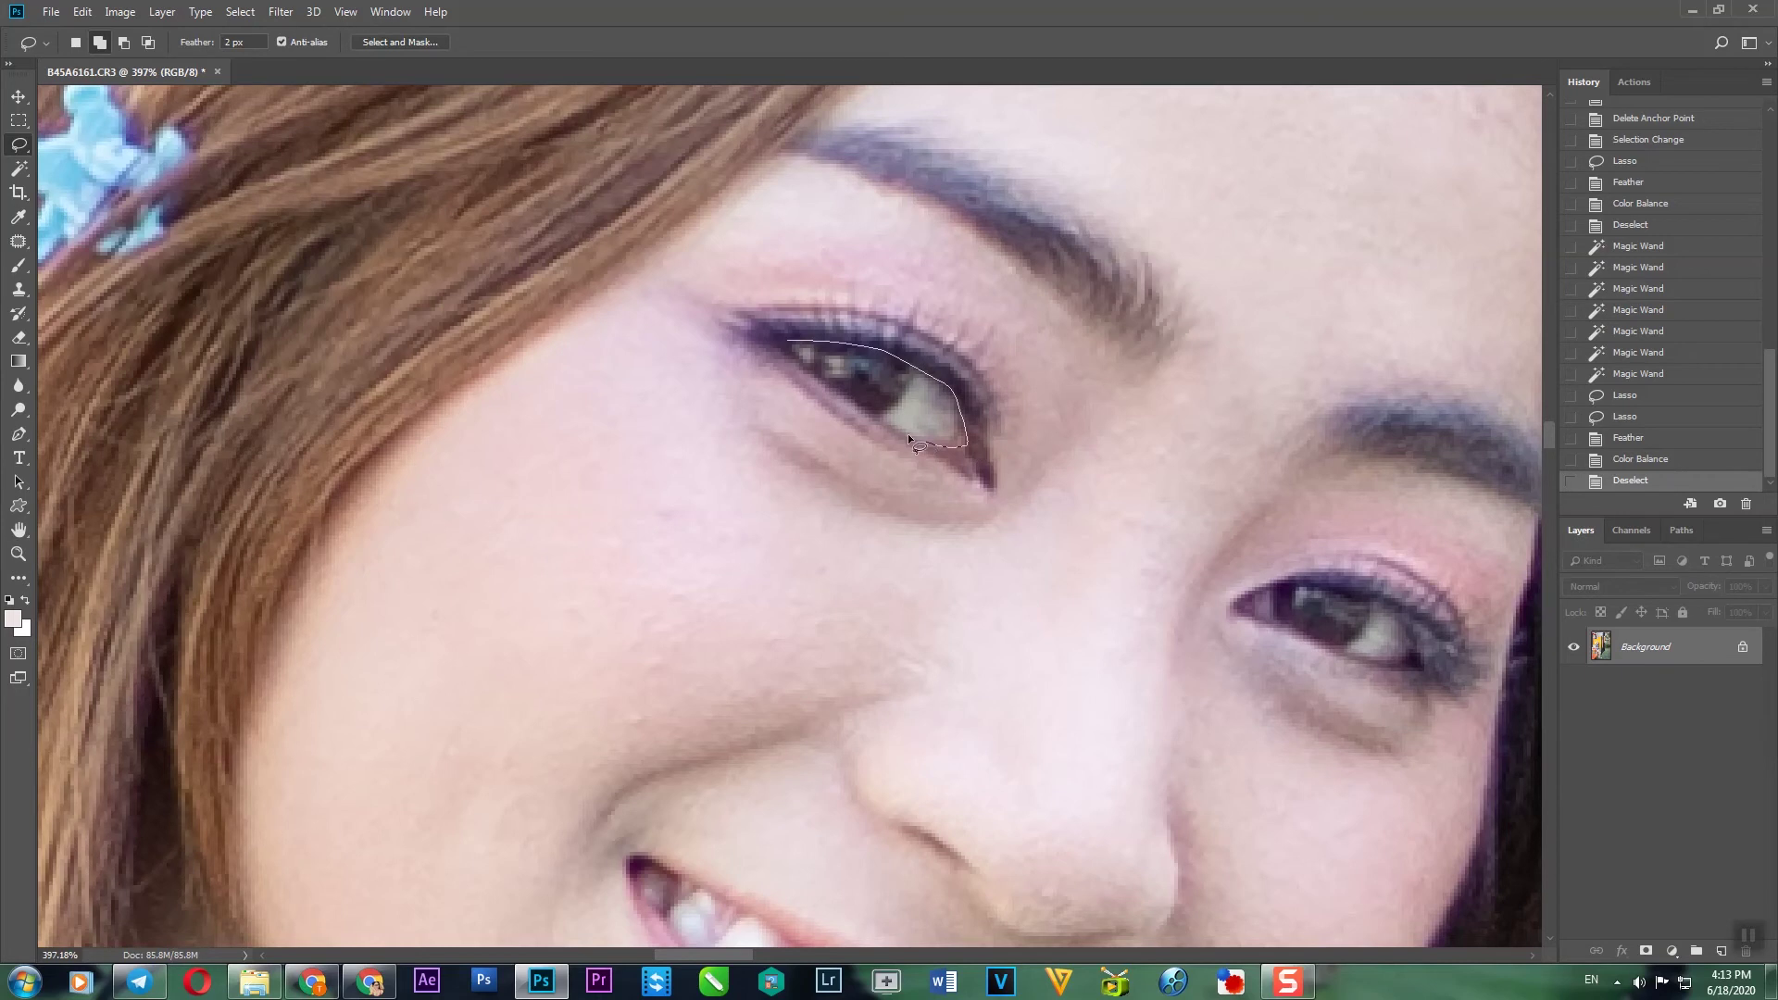
{"action": "left_click_drag", "start_coordinate": [791, 357], "coordinate": [788, 341]}
{"action": "left_click_drag", "start_coordinate": [1067, 459], "coordinate": [544, 231]}
{"action": "left_click_drag", "start_coordinate": [731, 383], "coordinate": [792, 411]}
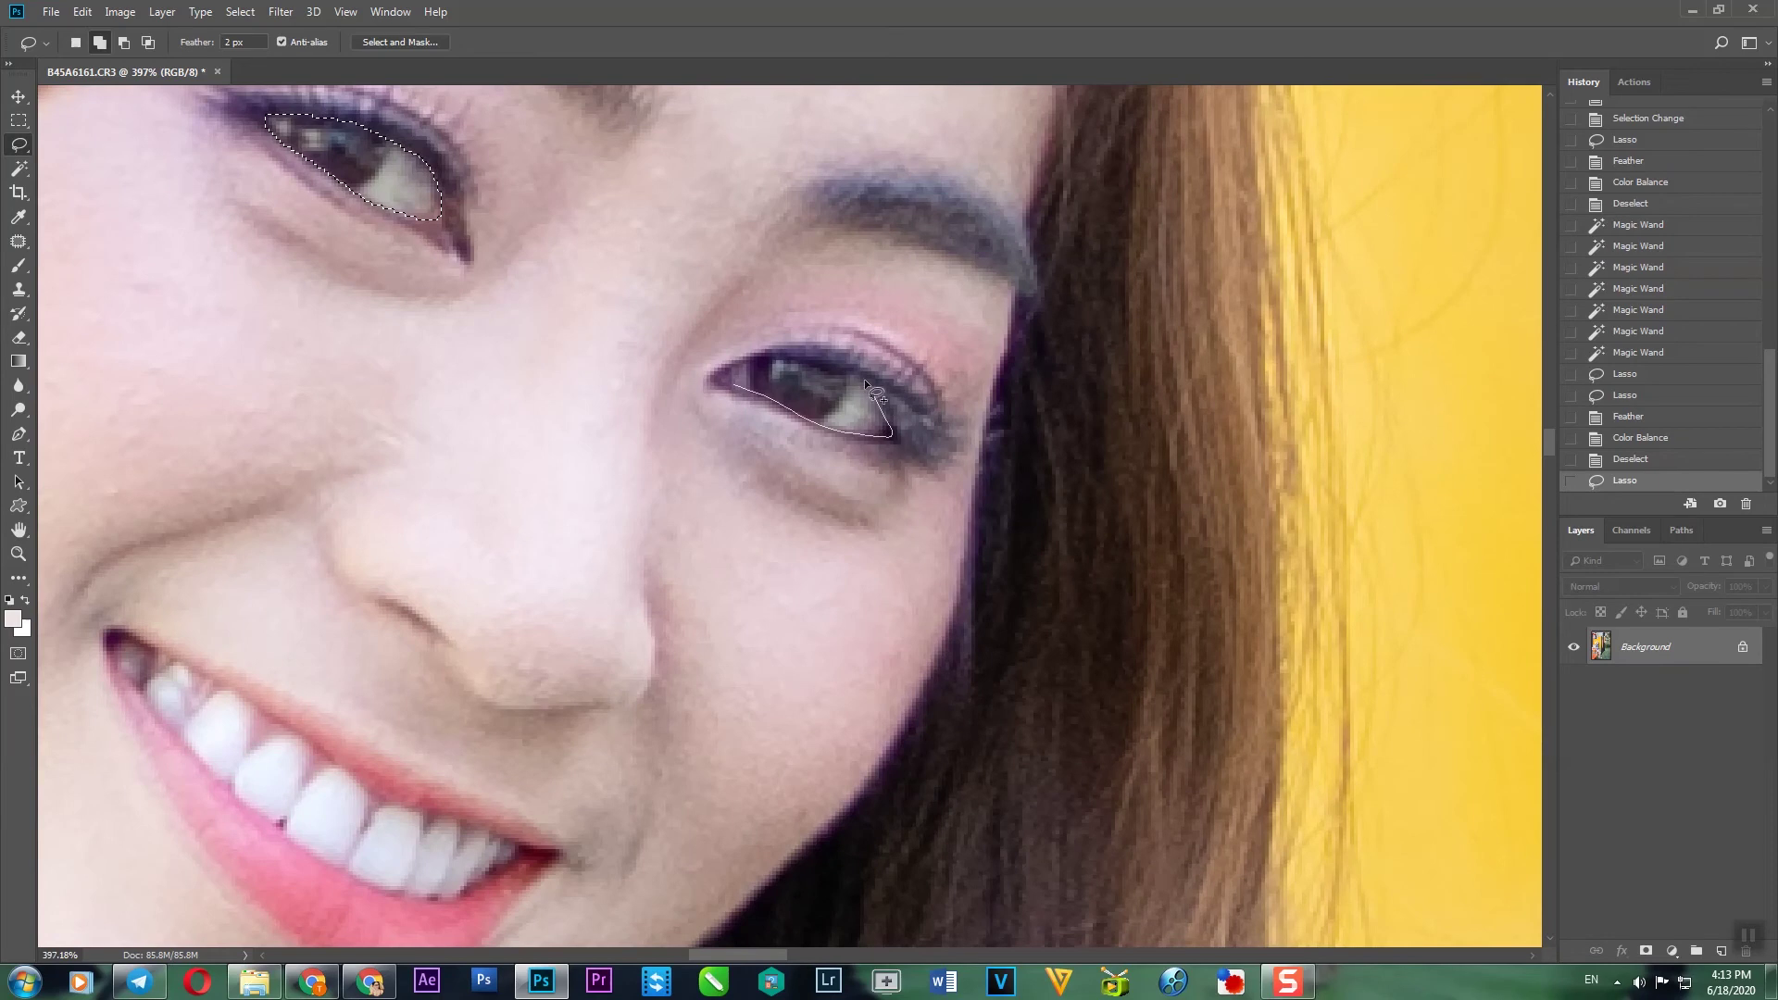
{"action": "left_click_drag", "start_coordinate": [730, 376], "coordinate": [728, 377]}
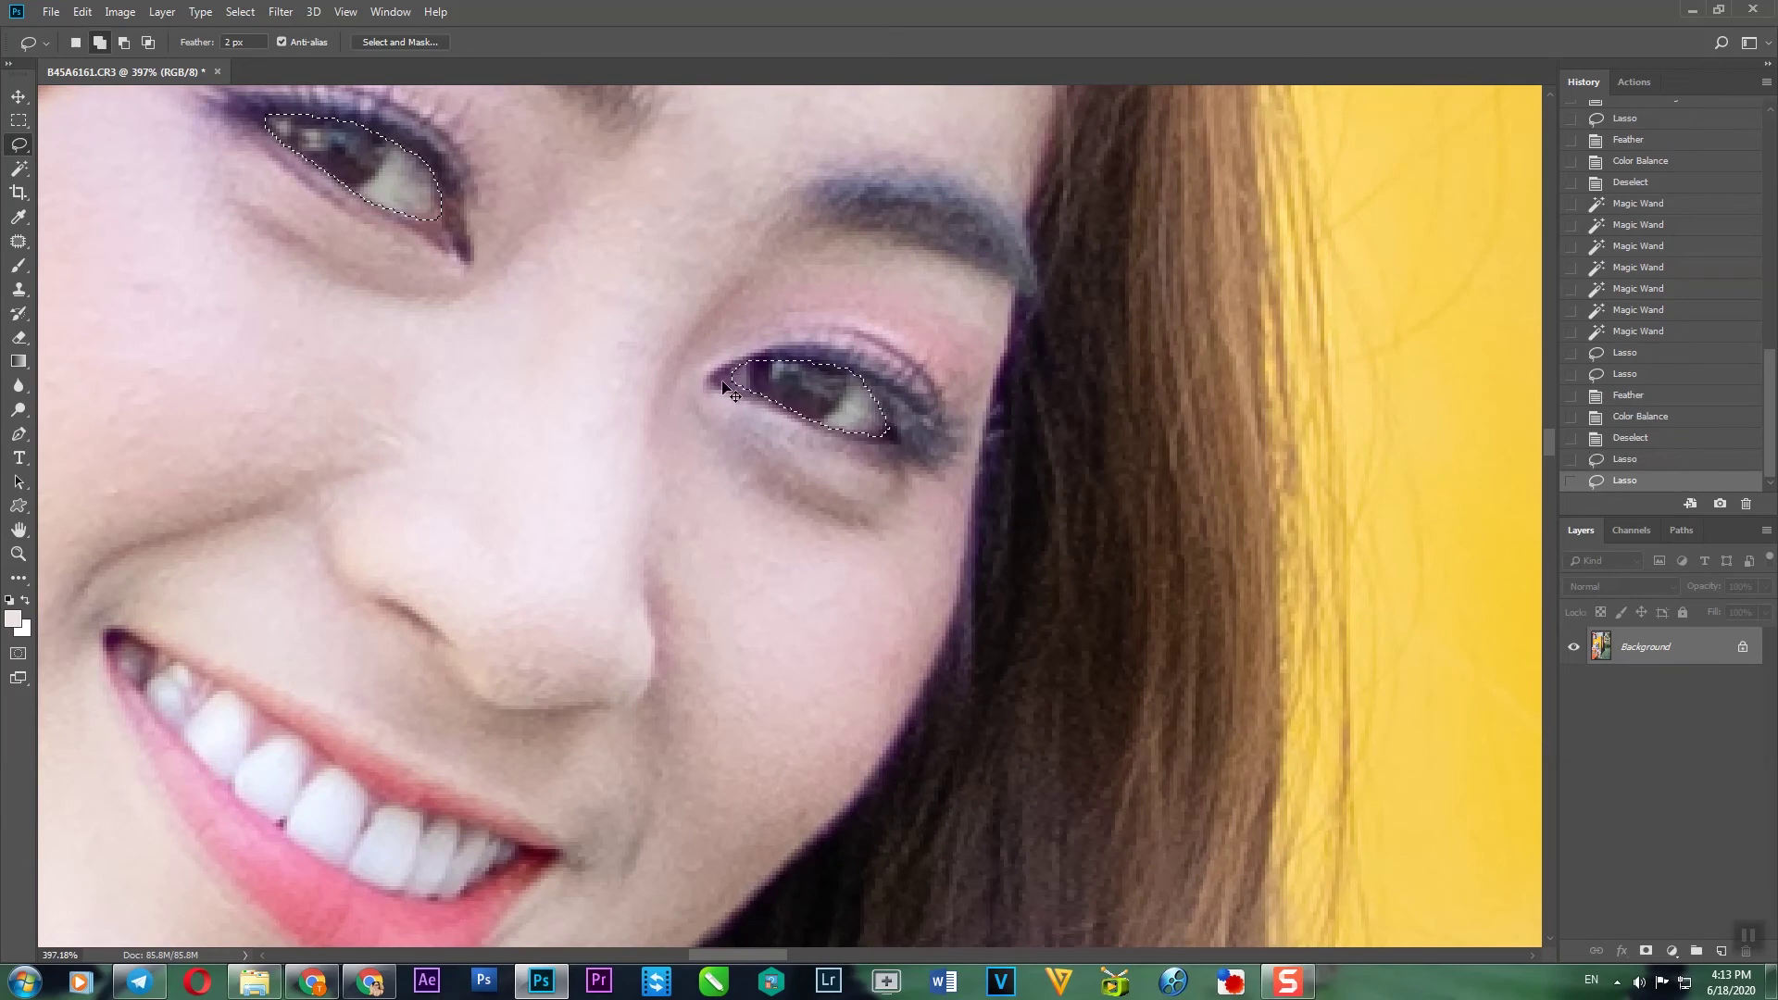
- Feather the eye selection, apply Color Balance with midtones at -2, 0, +2 and highlights shifted toward cyan and blue, and deselect
{"action": "key", "text": "shift+F6"}
{"action": "key", "text": "Return"}
{"action": "key", "text": "ctrl+b"}
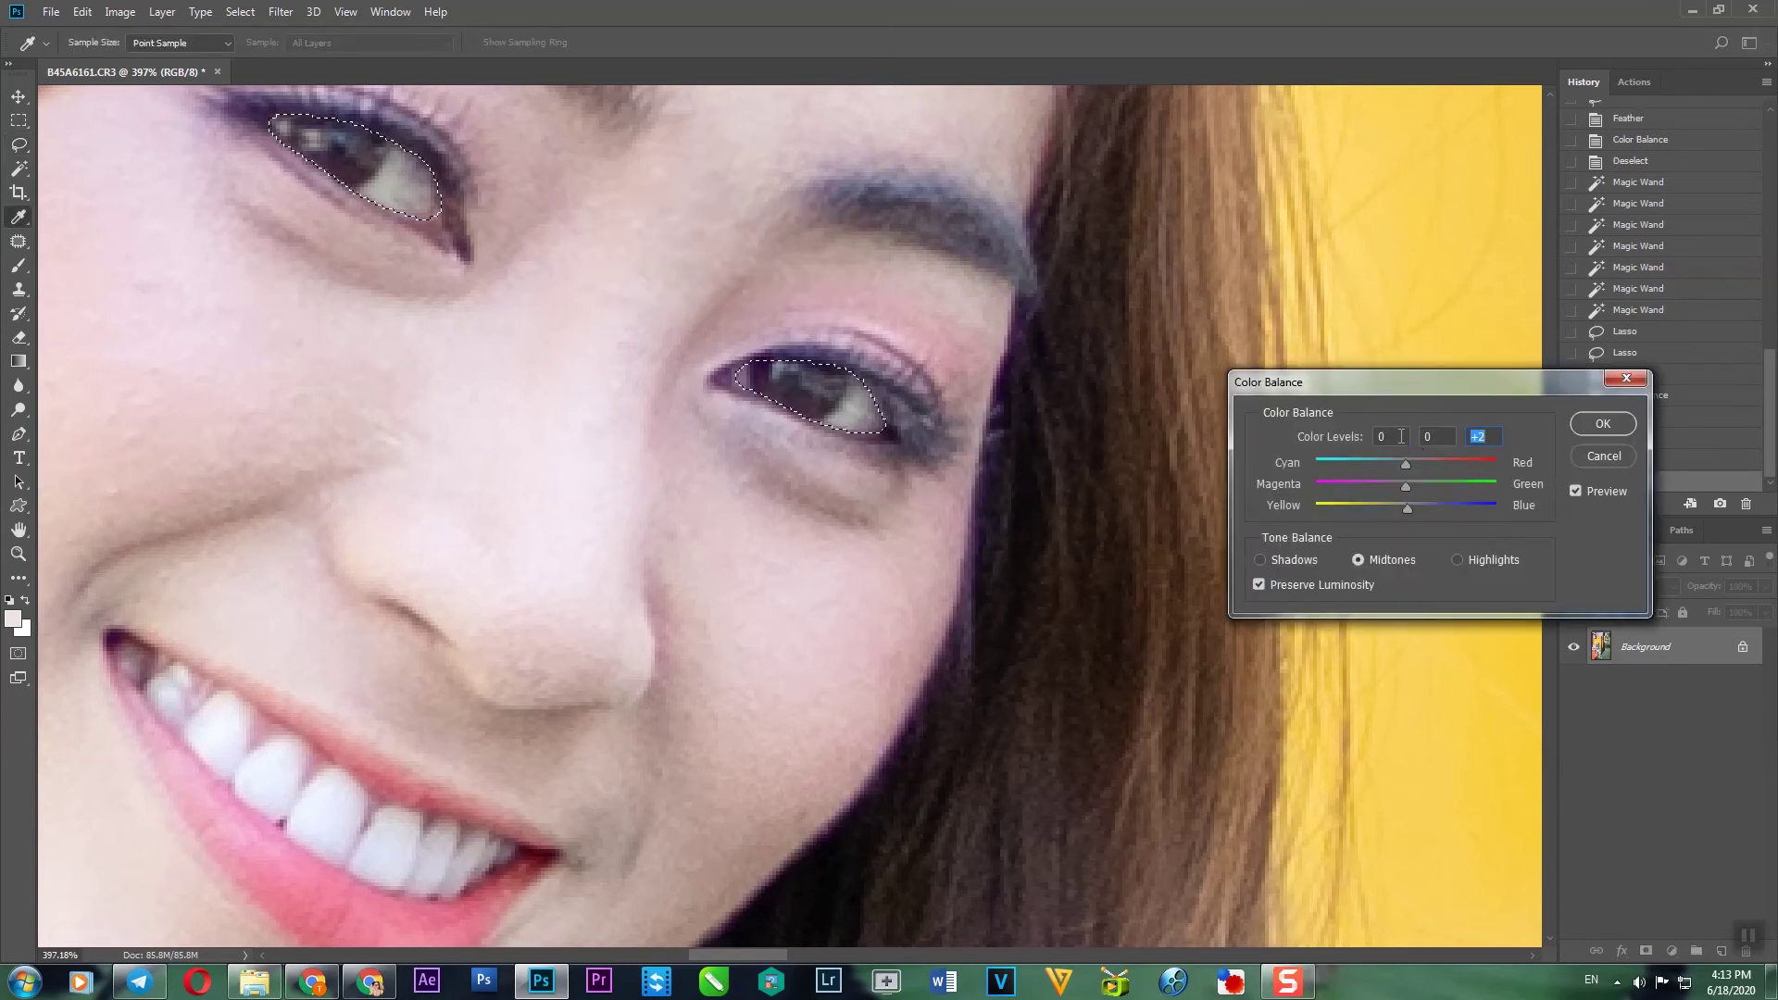
{"action": "left_click", "coordinate": [1485, 560]}
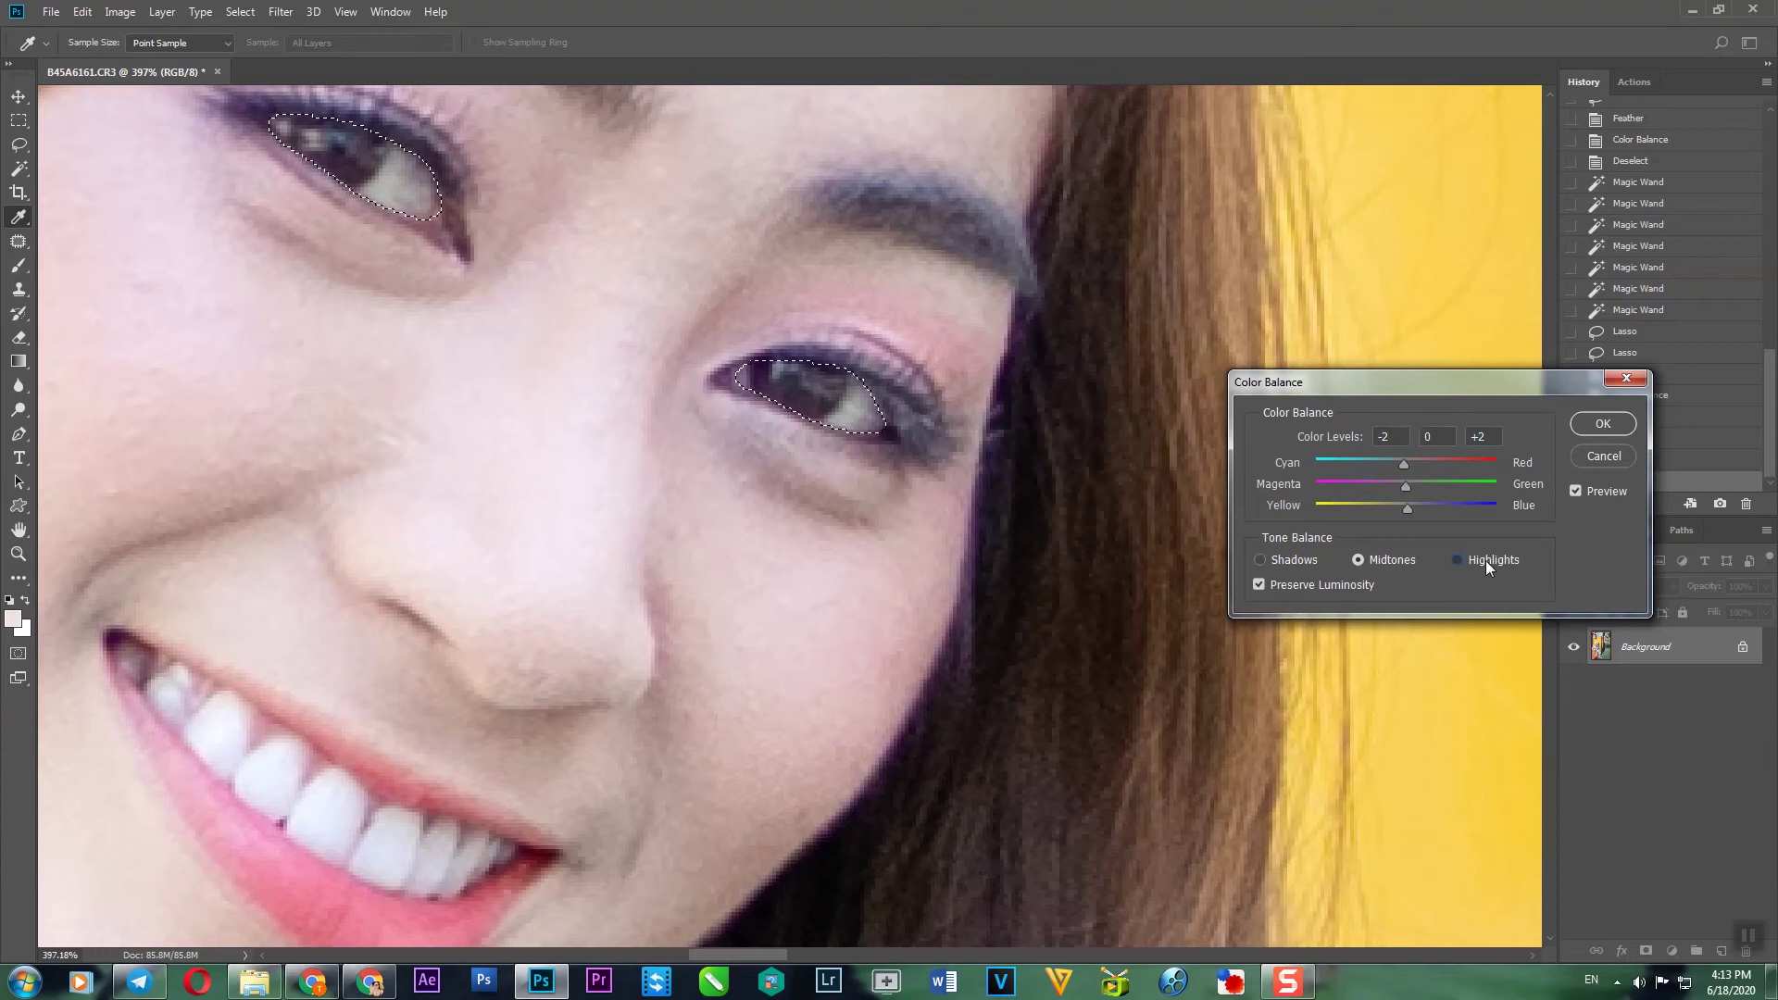
{"action": "left_click", "coordinate": [1493, 436]}
{"action": "scroll", "coordinate": [1494, 436], "scroll_direction": "up", "scroll_amount": 4}
{"action": "left_click", "coordinate": [1394, 437]}
{"action": "scroll", "coordinate": [1394, 437], "scroll_direction": "down", "scroll_amount": 4}
{"action": "key", "text": "Return"}
{"action": "key", "text": "Return"}
{"action": "key", "text": "ctrl+d"}
{"action": "scroll", "coordinate": [981, 477], "scroll_direction": "down", "scroll_amount": 5}
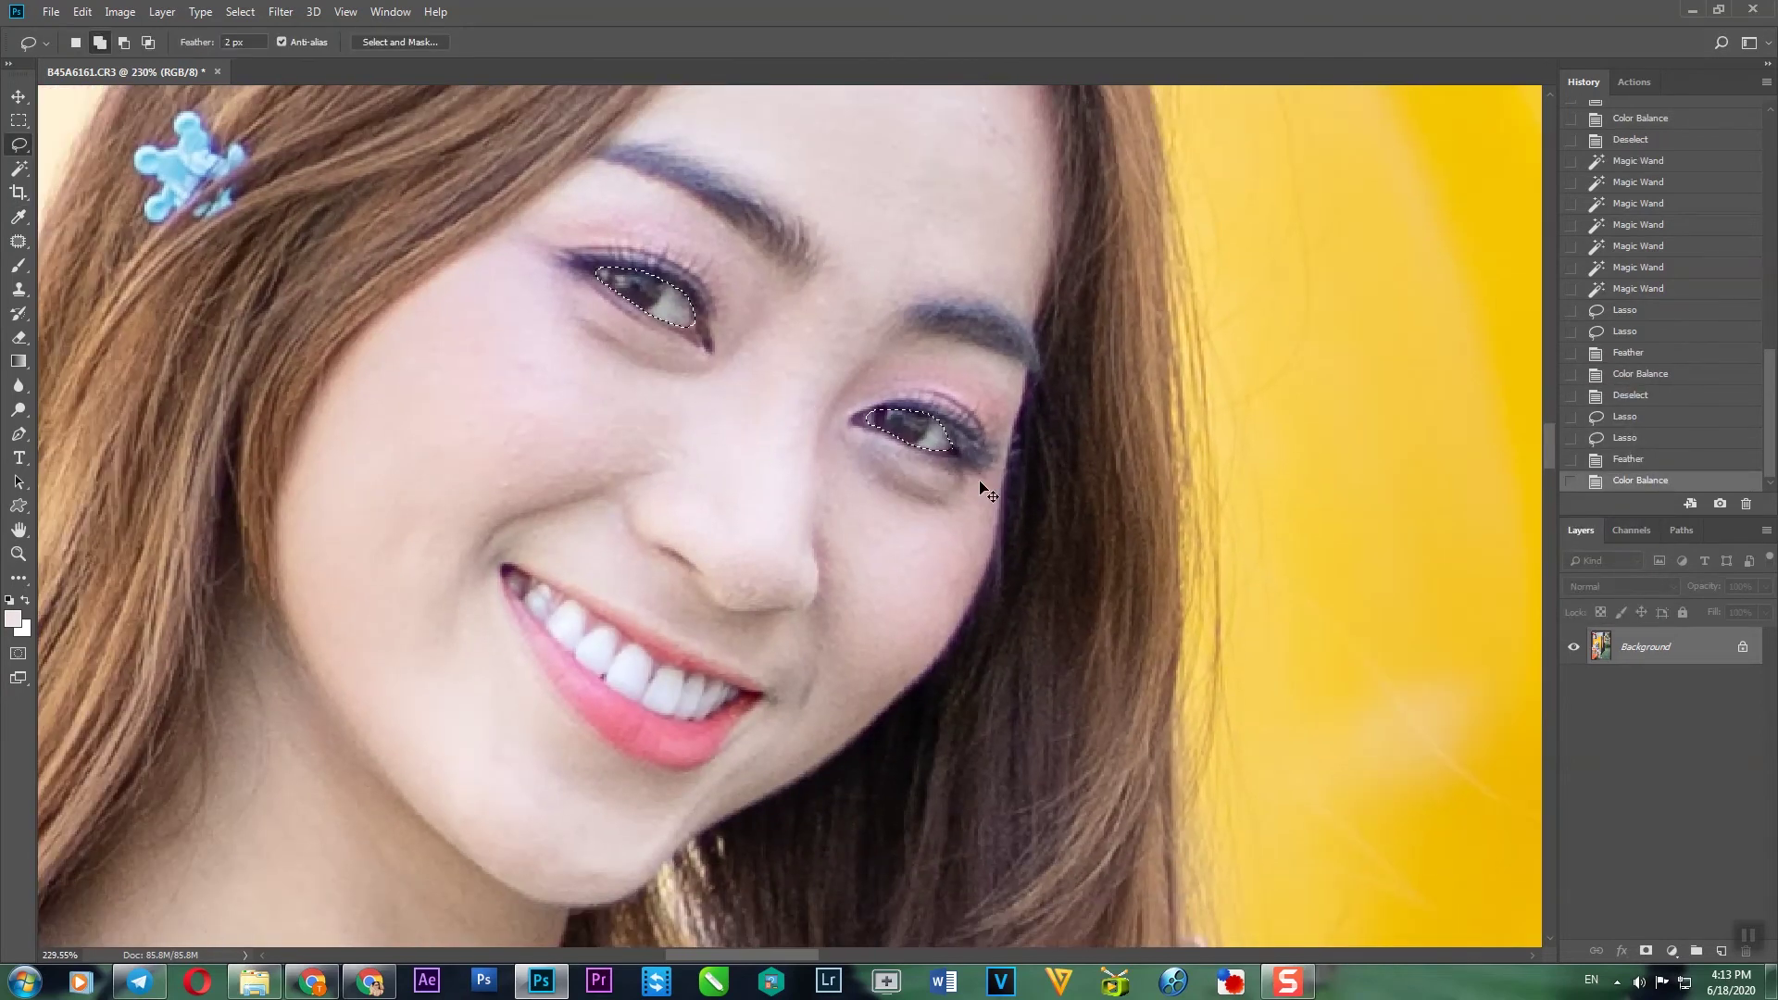
- Open the Liquify filter on the portrait, zoom in on the woman's face and activate the Face tool
{"action": "scroll", "coordinate": [981, 478], "scroll_direction": "down", "scroll_amount": 3}
{"action": "scroll", "coordinate": [980, 493], "scroll_direction": "down", "scroll_amount": 5}
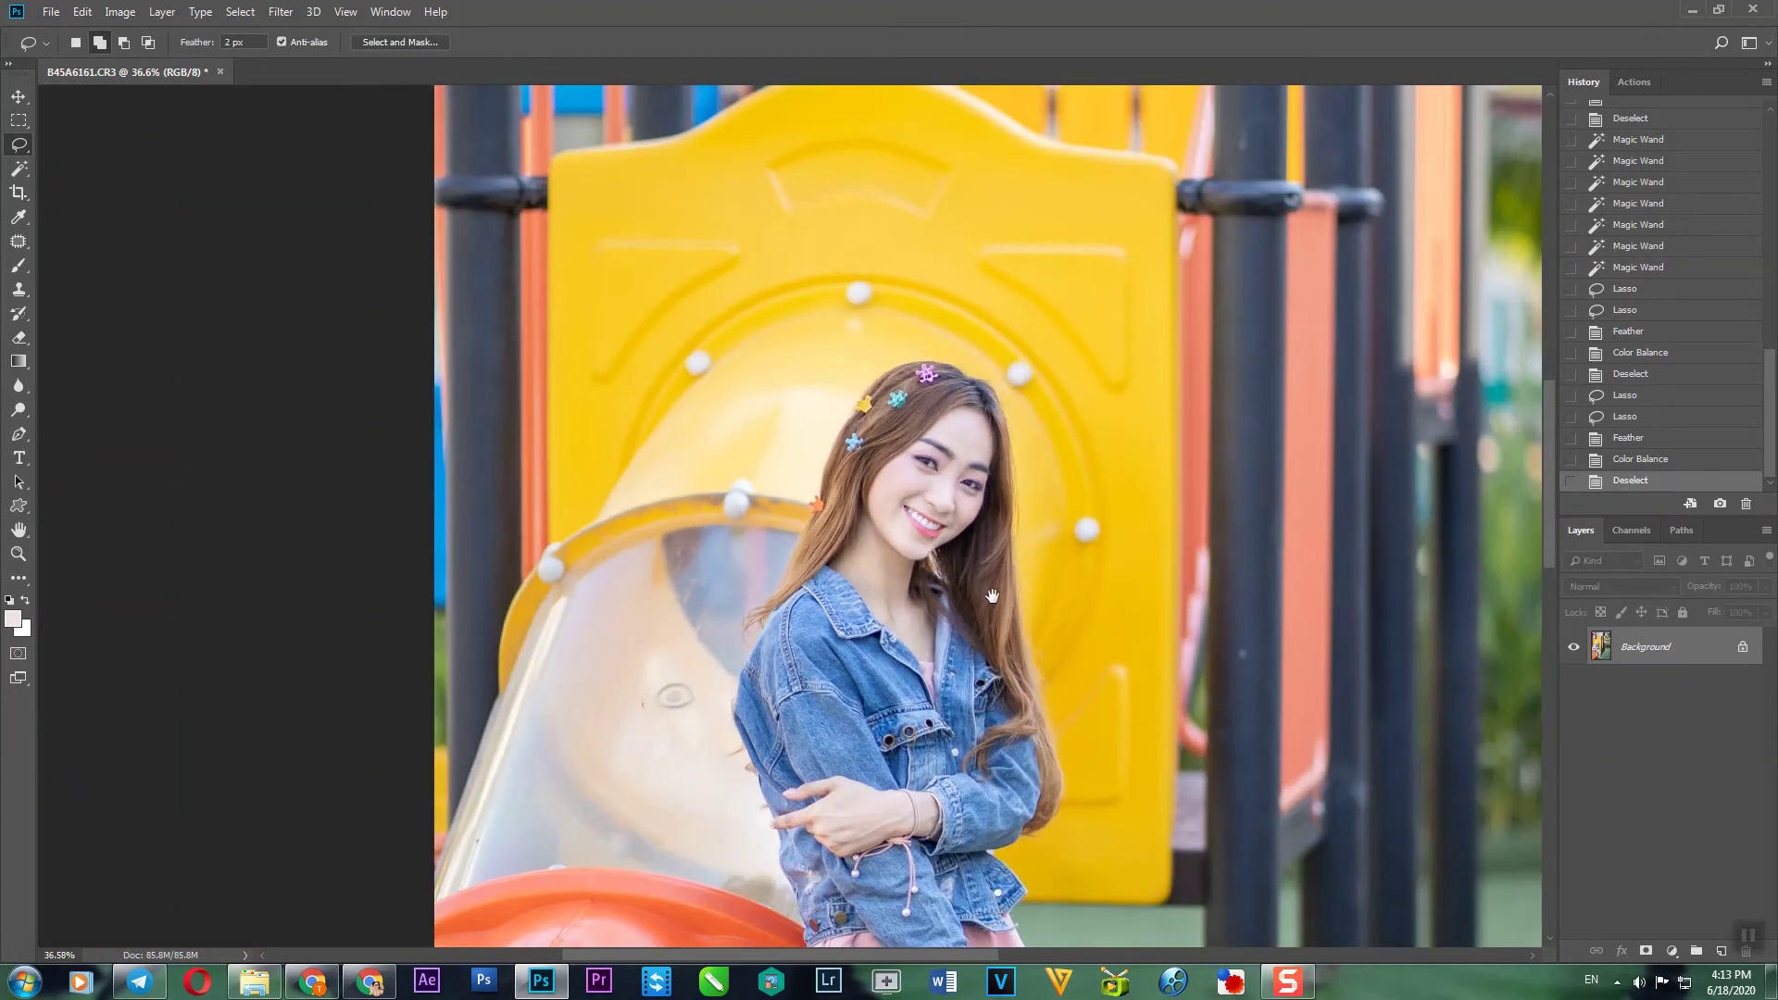
{"action": "scroll", "coordinate": [988, 595], "scroll_direction": "down", "scroll_amount": 3}
{"action": "left_click_drag", "start_coordinate": [974, 665], "coordinate": [990, 488]}
{"action": "scroll", "coordinate": [991, 488], "scroll_direction": "up", "scroll_amount": 5}
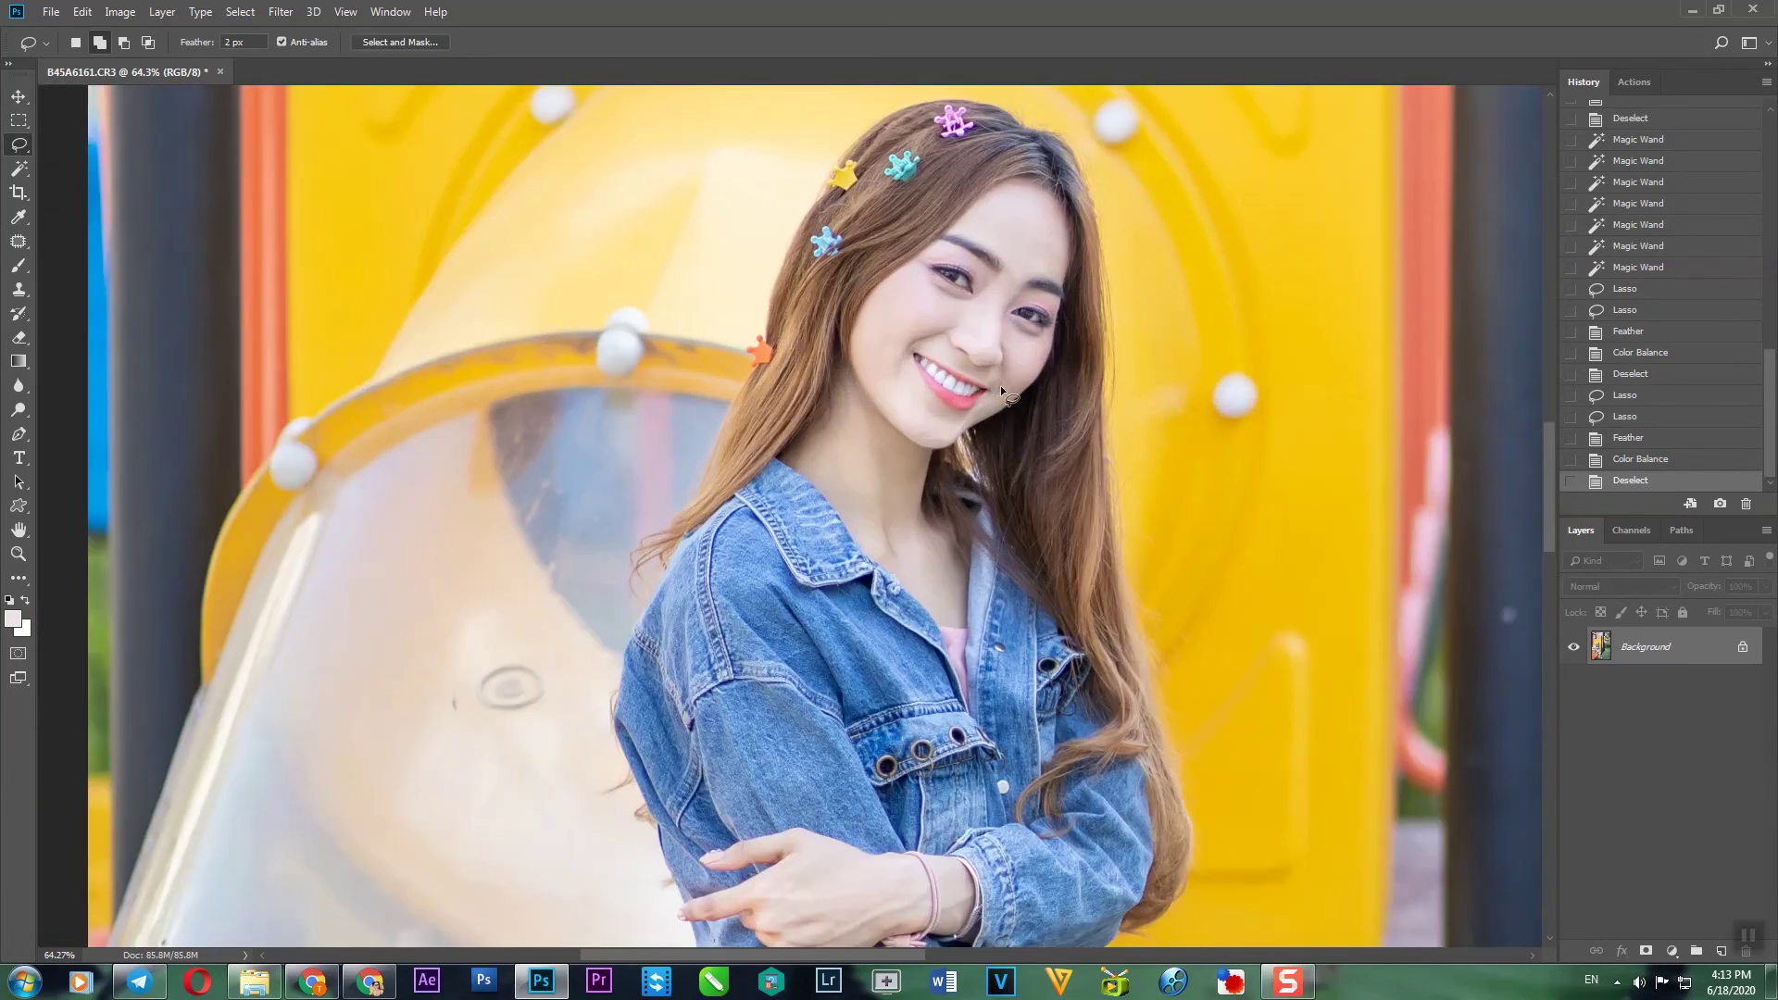
{"action": "scroll", "coordinate": [970, 509], "scroll_direction": "up", "scroll_amount": 4}
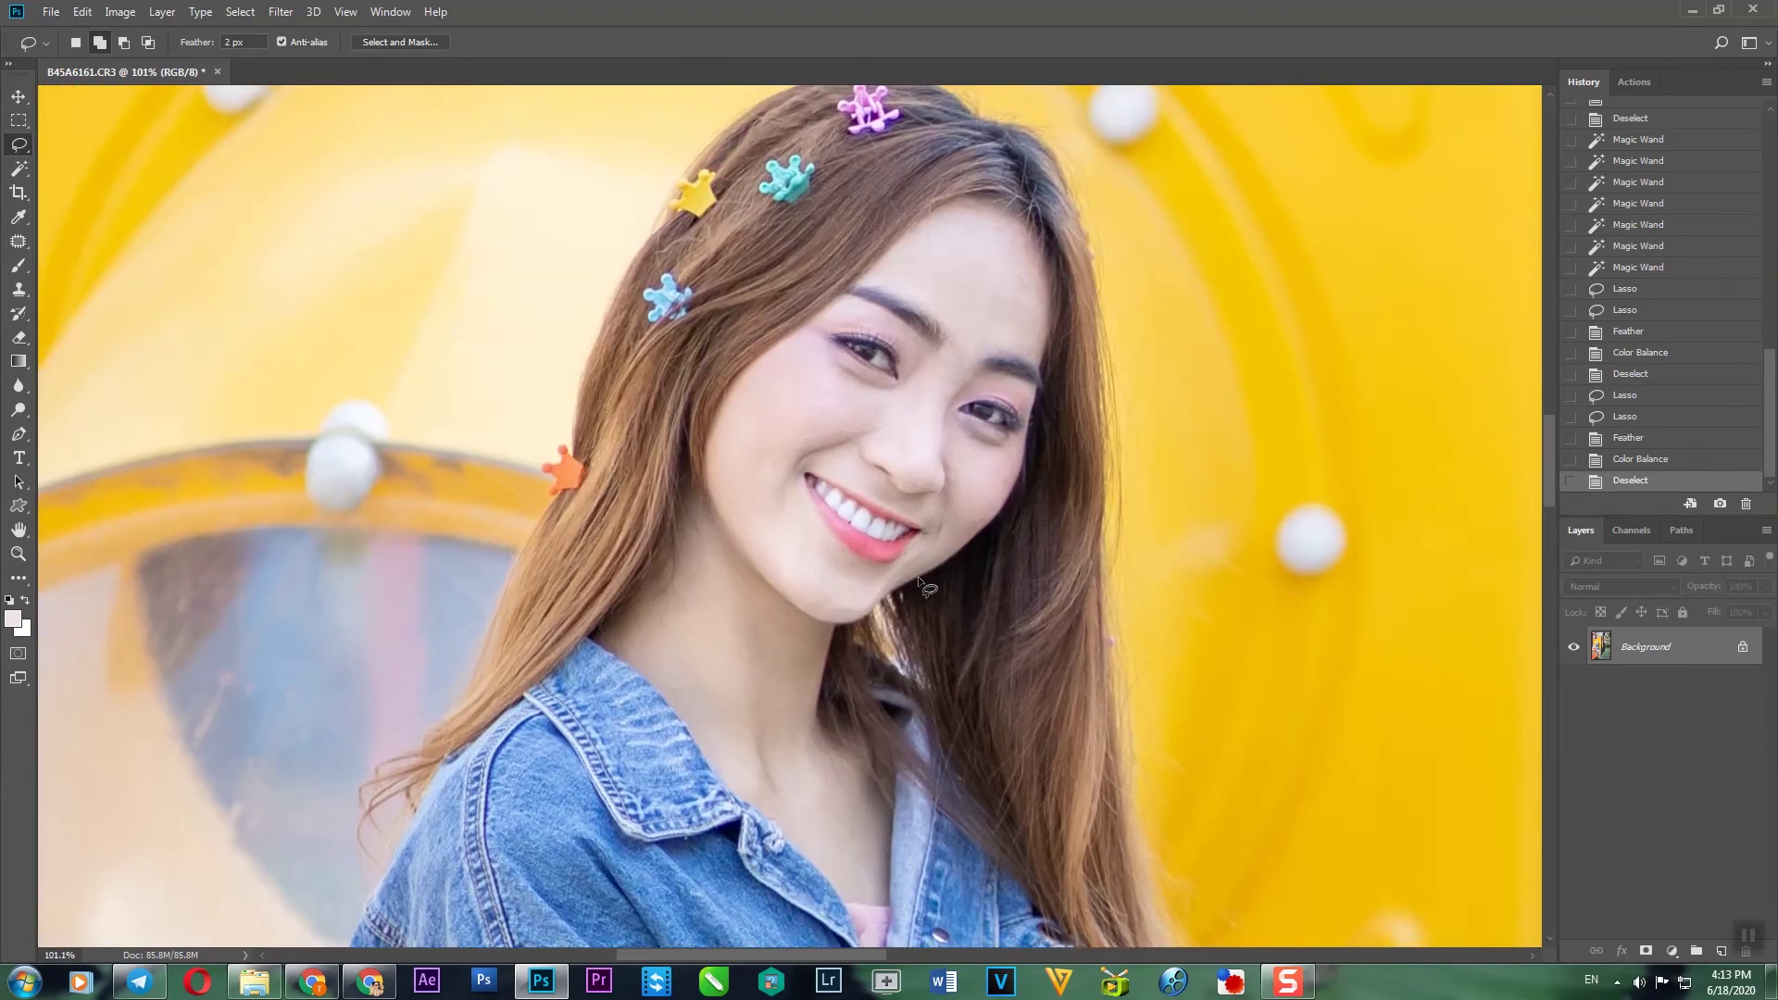
{"action": "key", "text": "alt+t"}
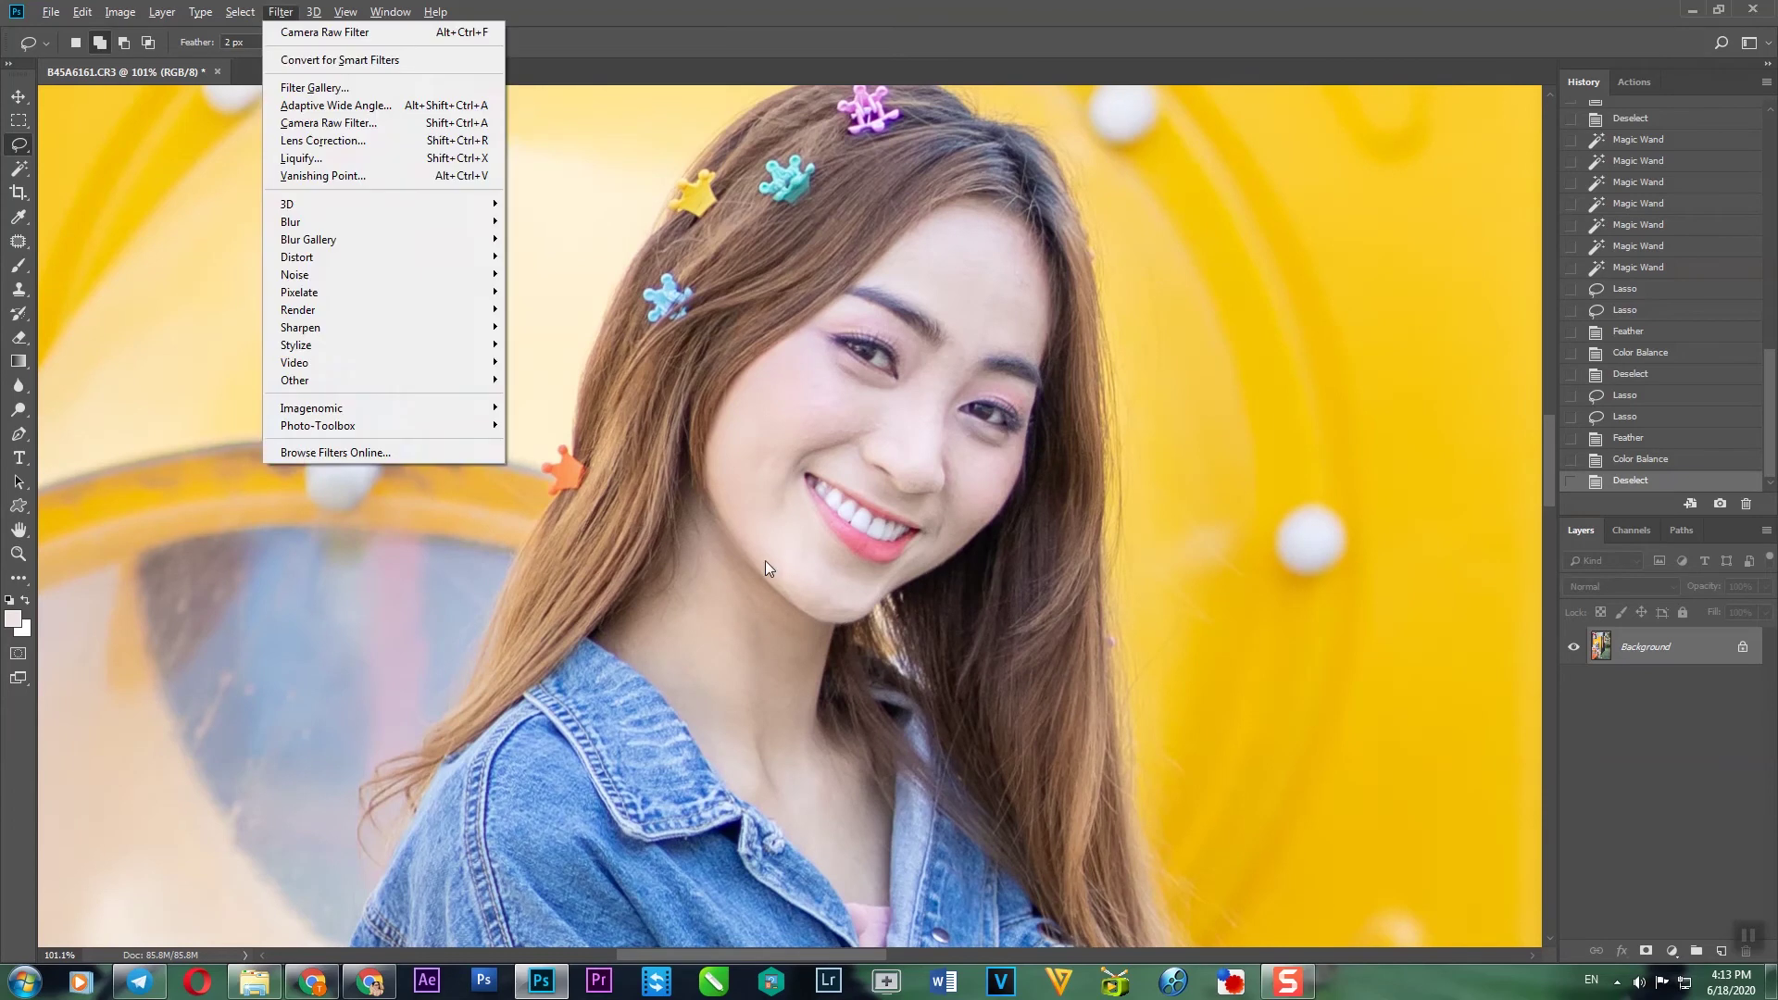
{"action": "left_click", "coordinate": [373, 160]}
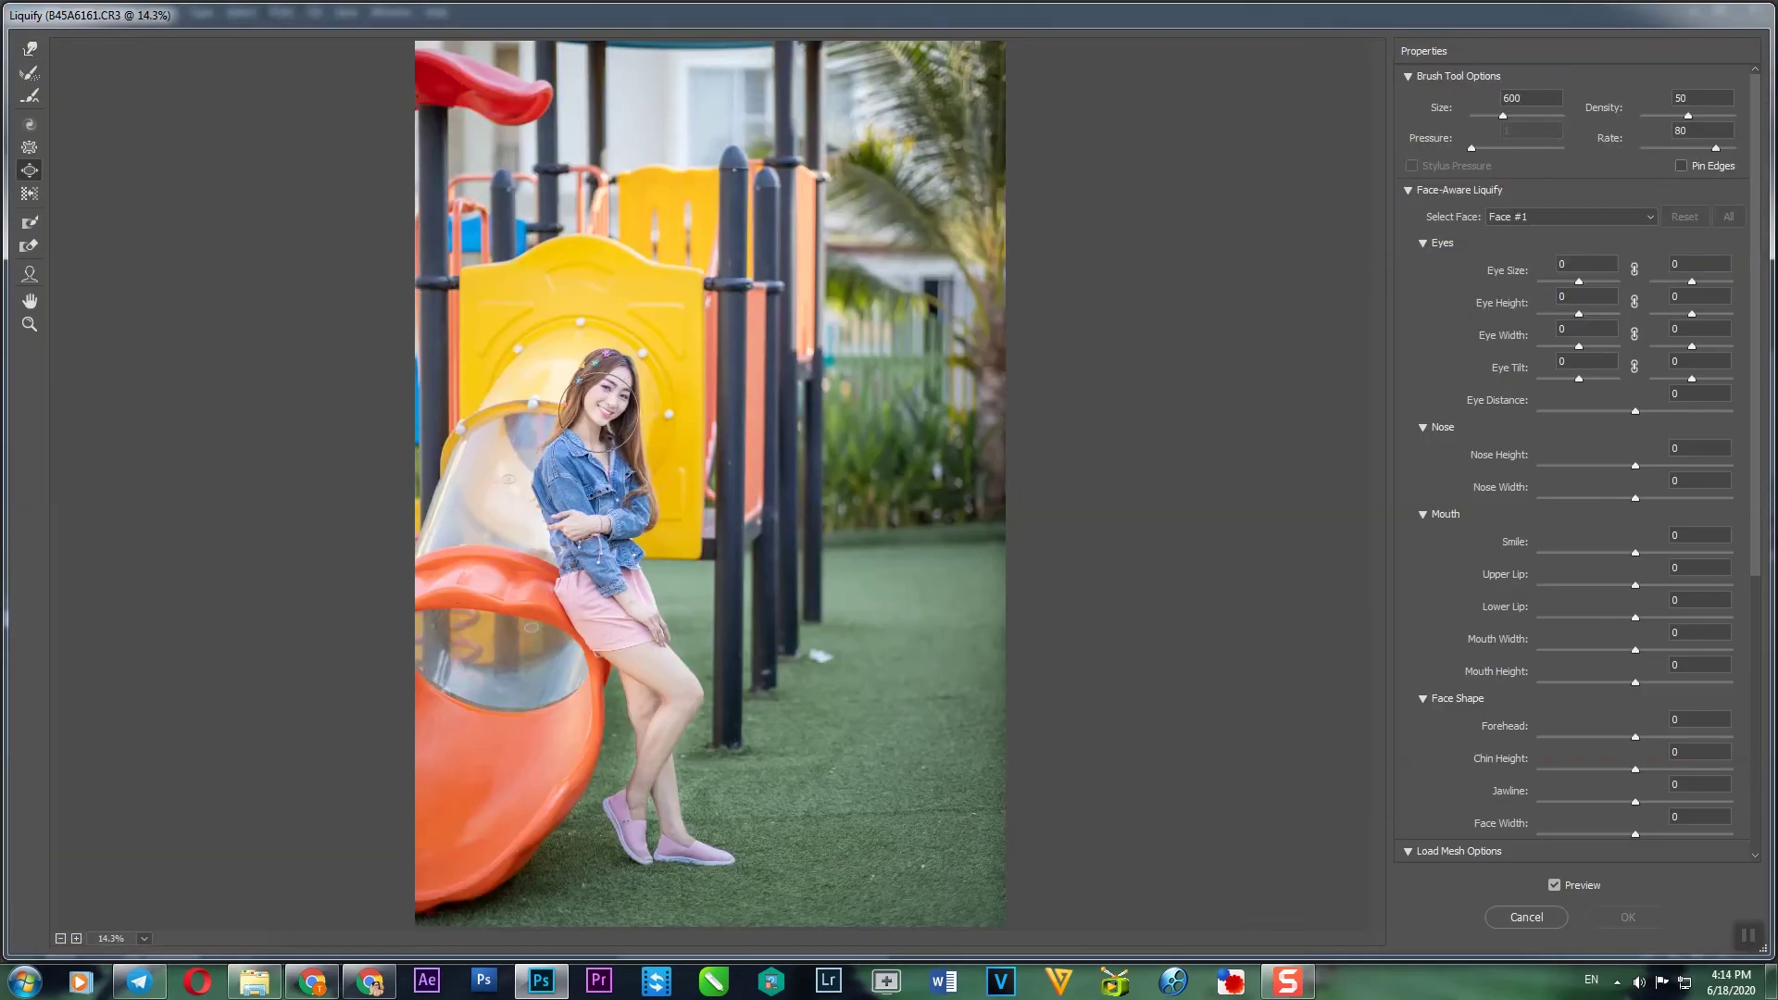
{"action": "left_click", "coordinate": [30, 324]}
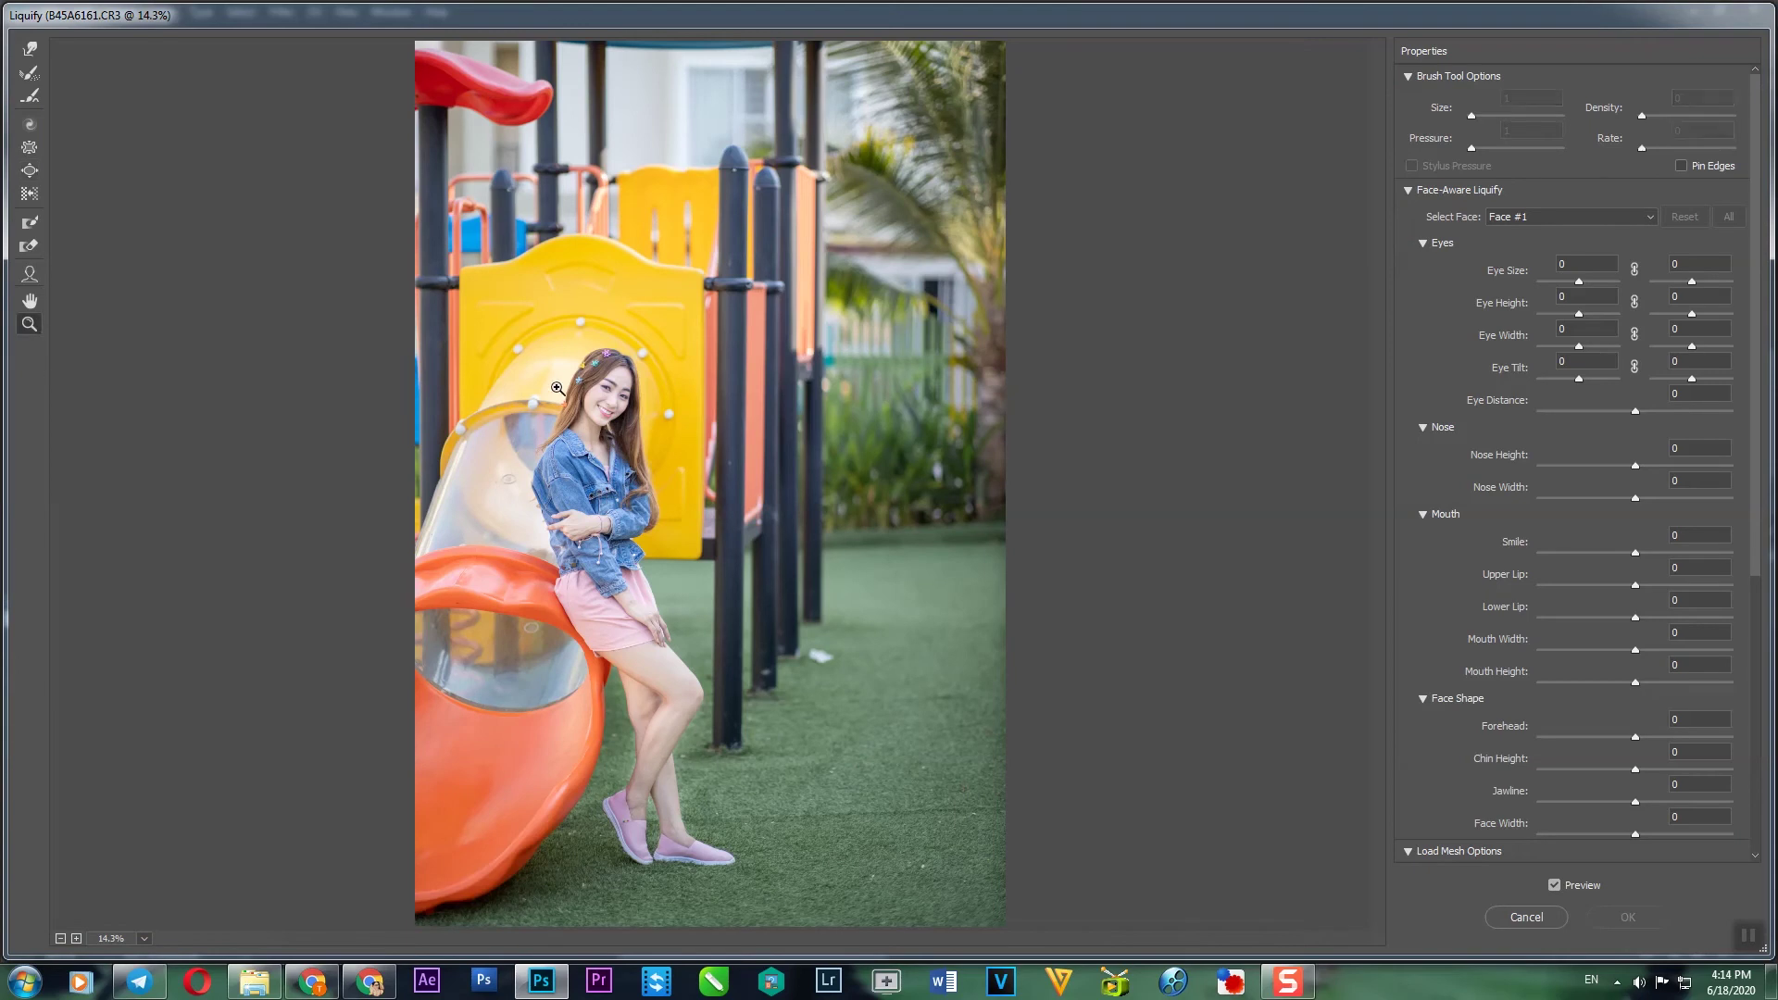
{"action": "left_click_drag", "start_coordinate": [665, 449], "coordinate": [668, 451]}
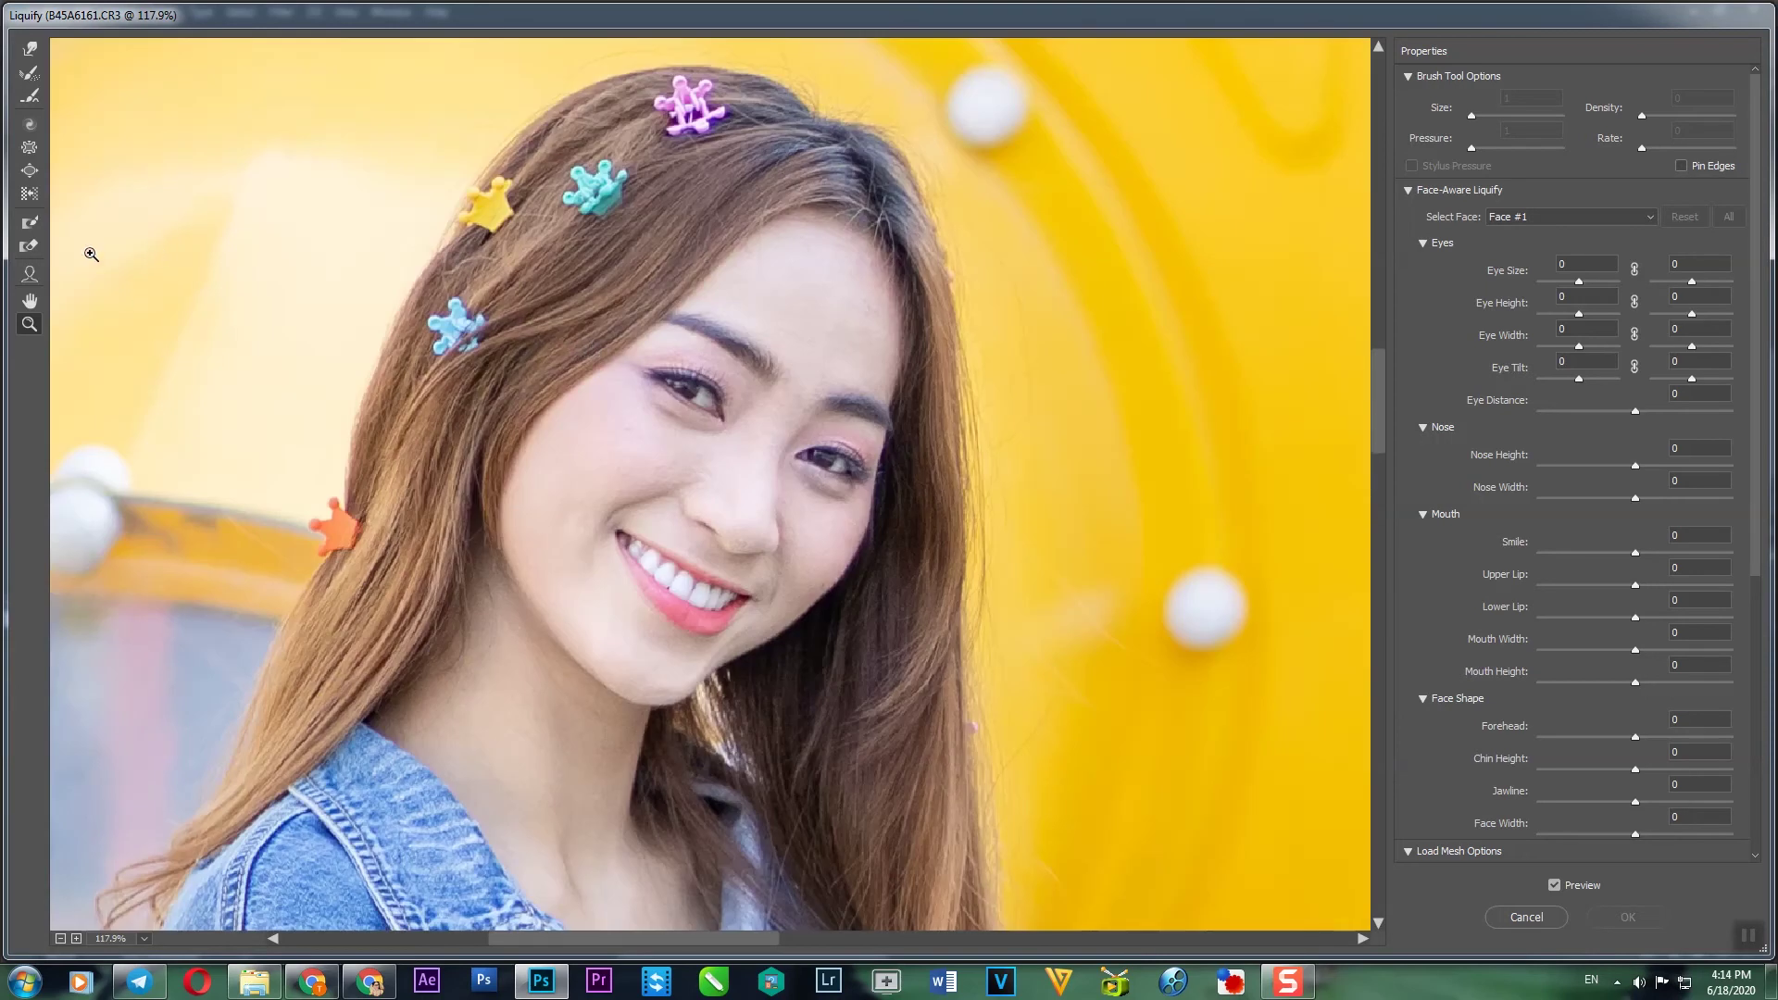
{"action": "left_click", "coordinate": [29, 273]}
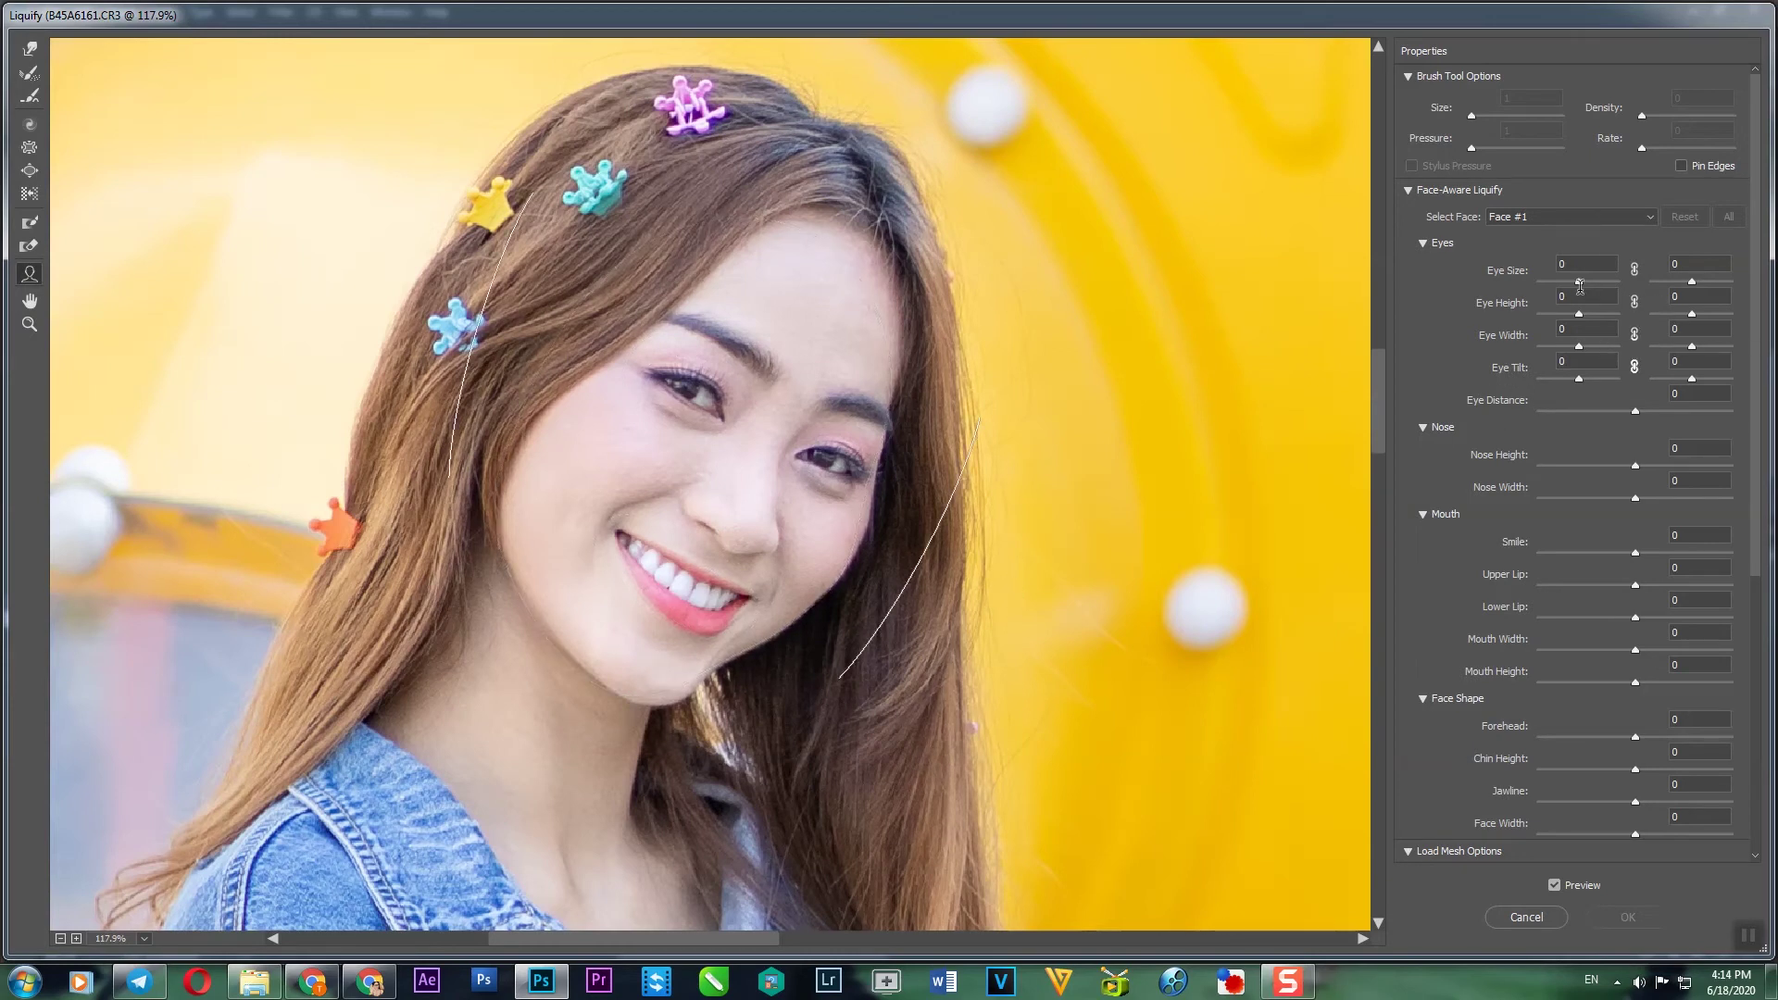
- Set the eye size to 33 and the eye height to 10 for both eyes
{"action": "left_click_drag", "start_coordinate": [1580, 281], "coordinate": [1593, 291]}
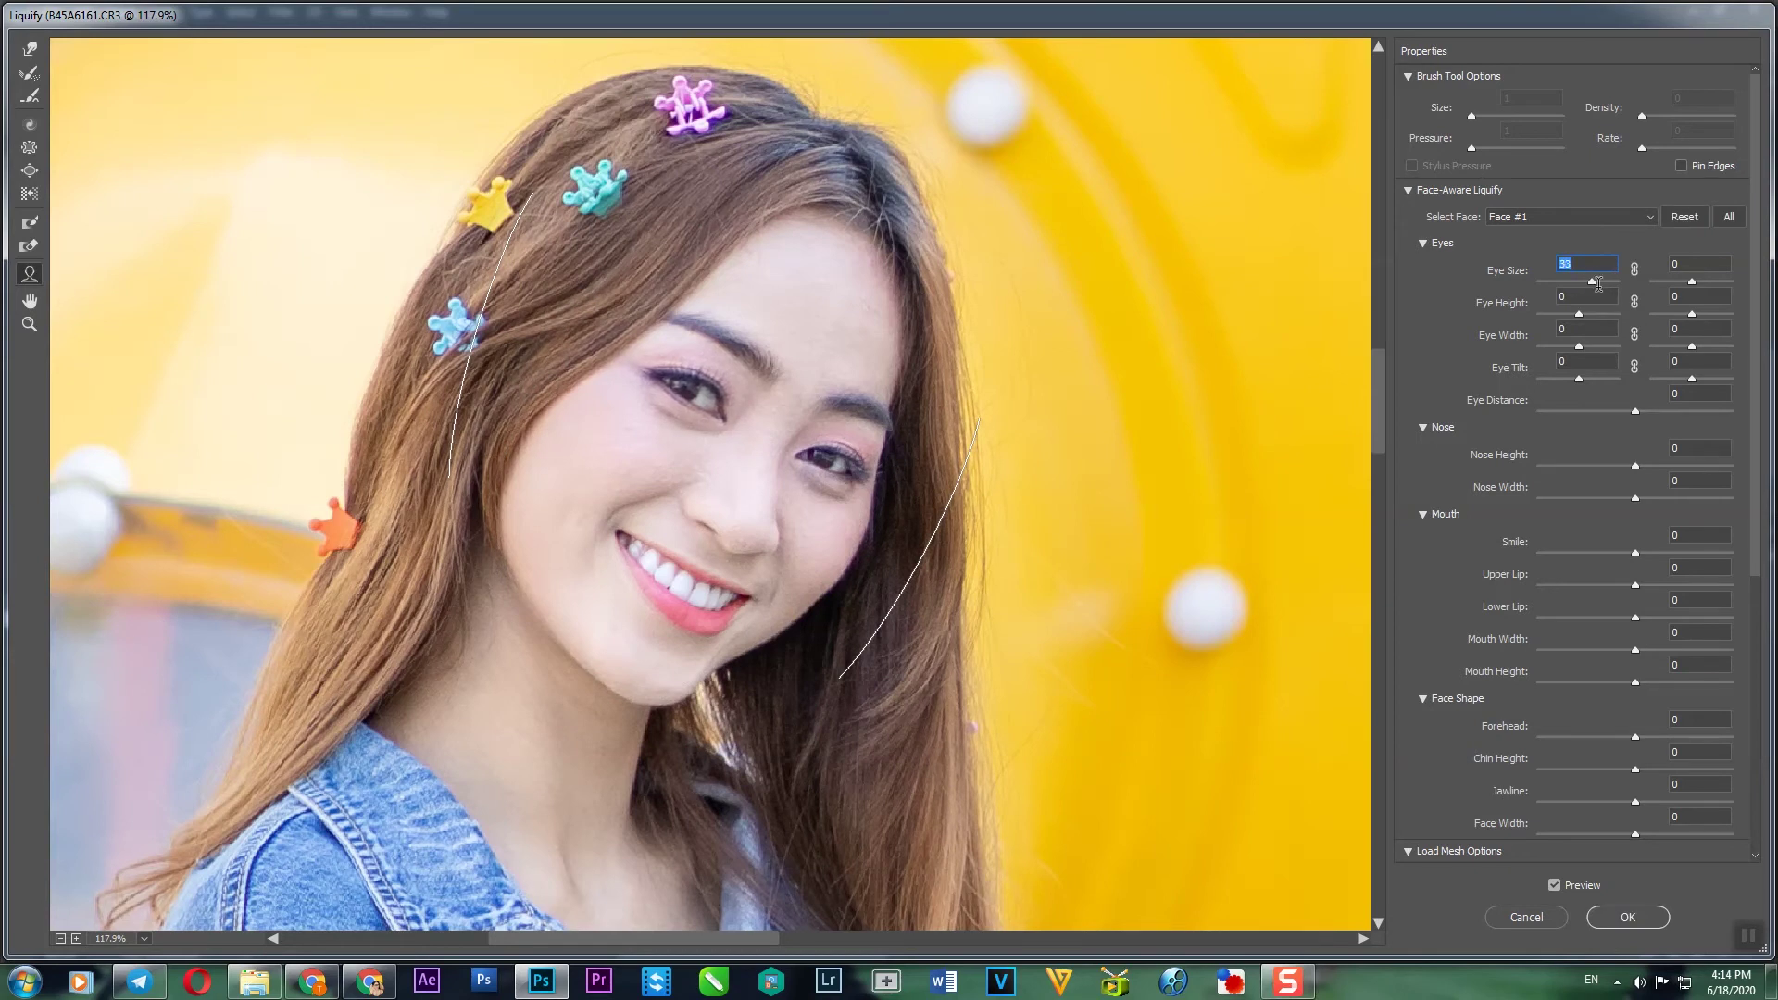
{"action": "type", "text": "33"}
{"action": "left_click_drag", "start_coordinate": [1580, 313], "coordinate": [1559, 317]}
{"action": "type", "text": "10"}
{"action": "key", "text": "Tab"}
{"action": "type", "text": "1"}
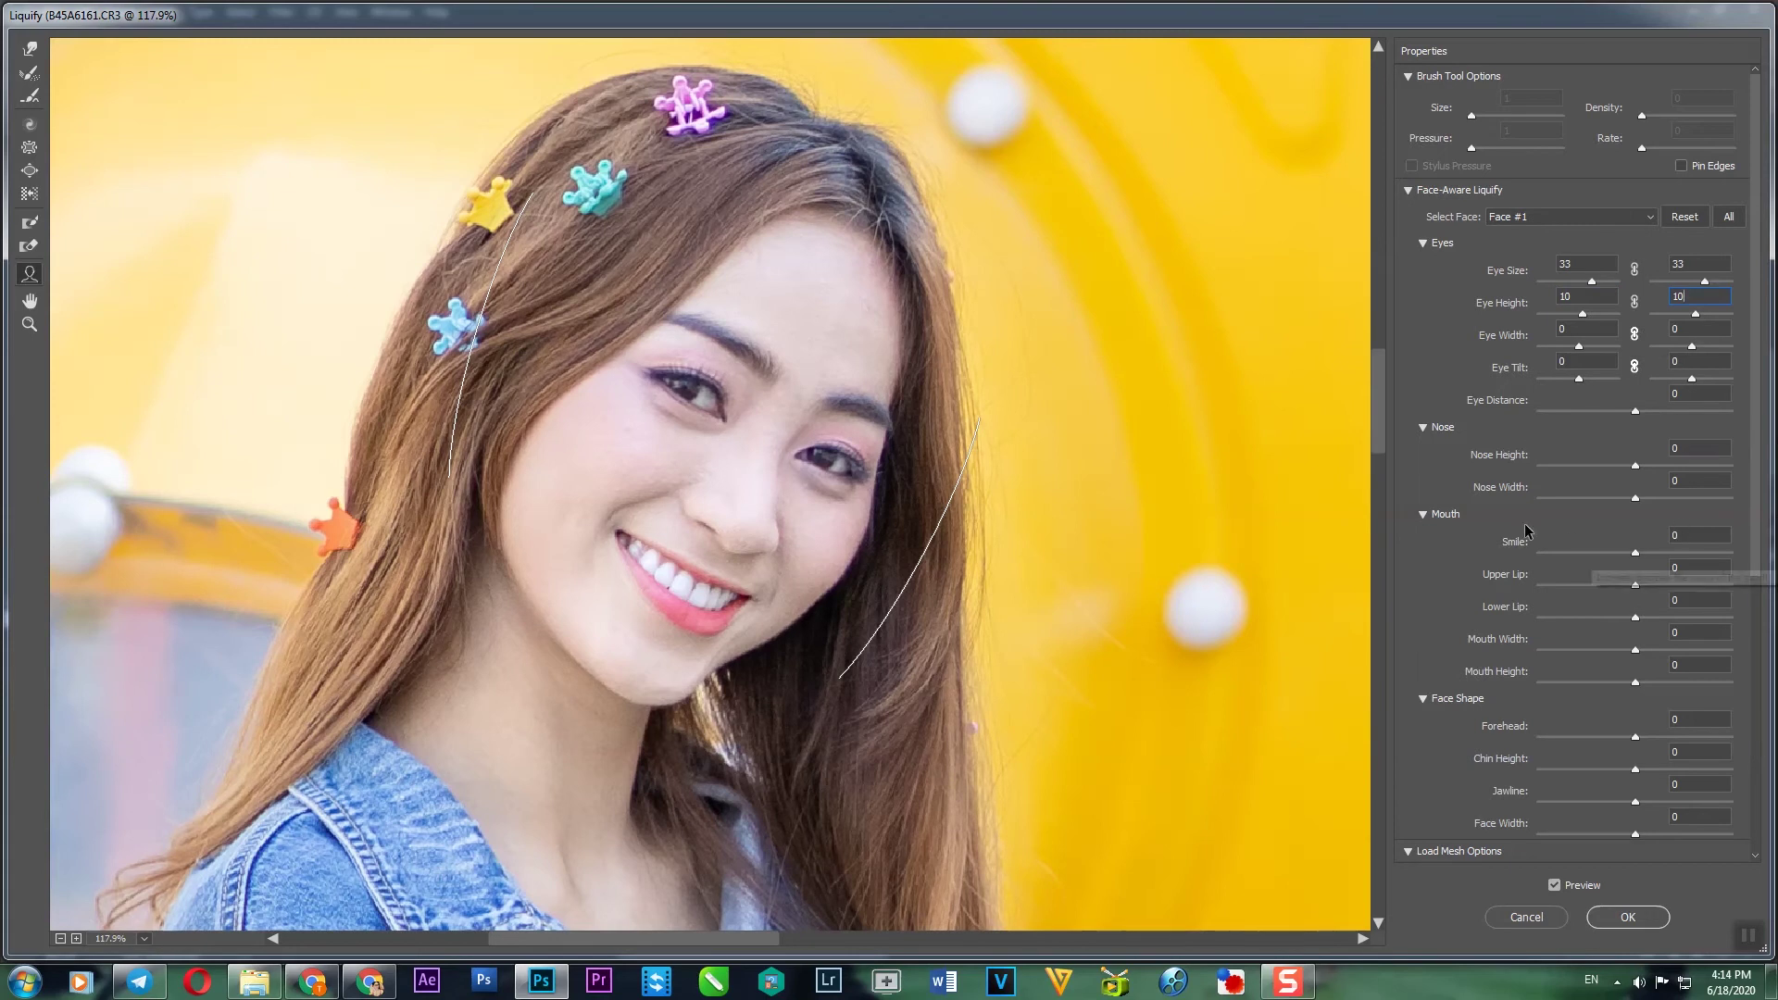
- Set the nose width to -28, the nose height to 3 and the smile to 8
{"action": "left_click_drag", "start_coordinate": [1633, 497], "coordinate": [1607, 501]}
{"action": "left_click", "coordinate": [1641, 465]}
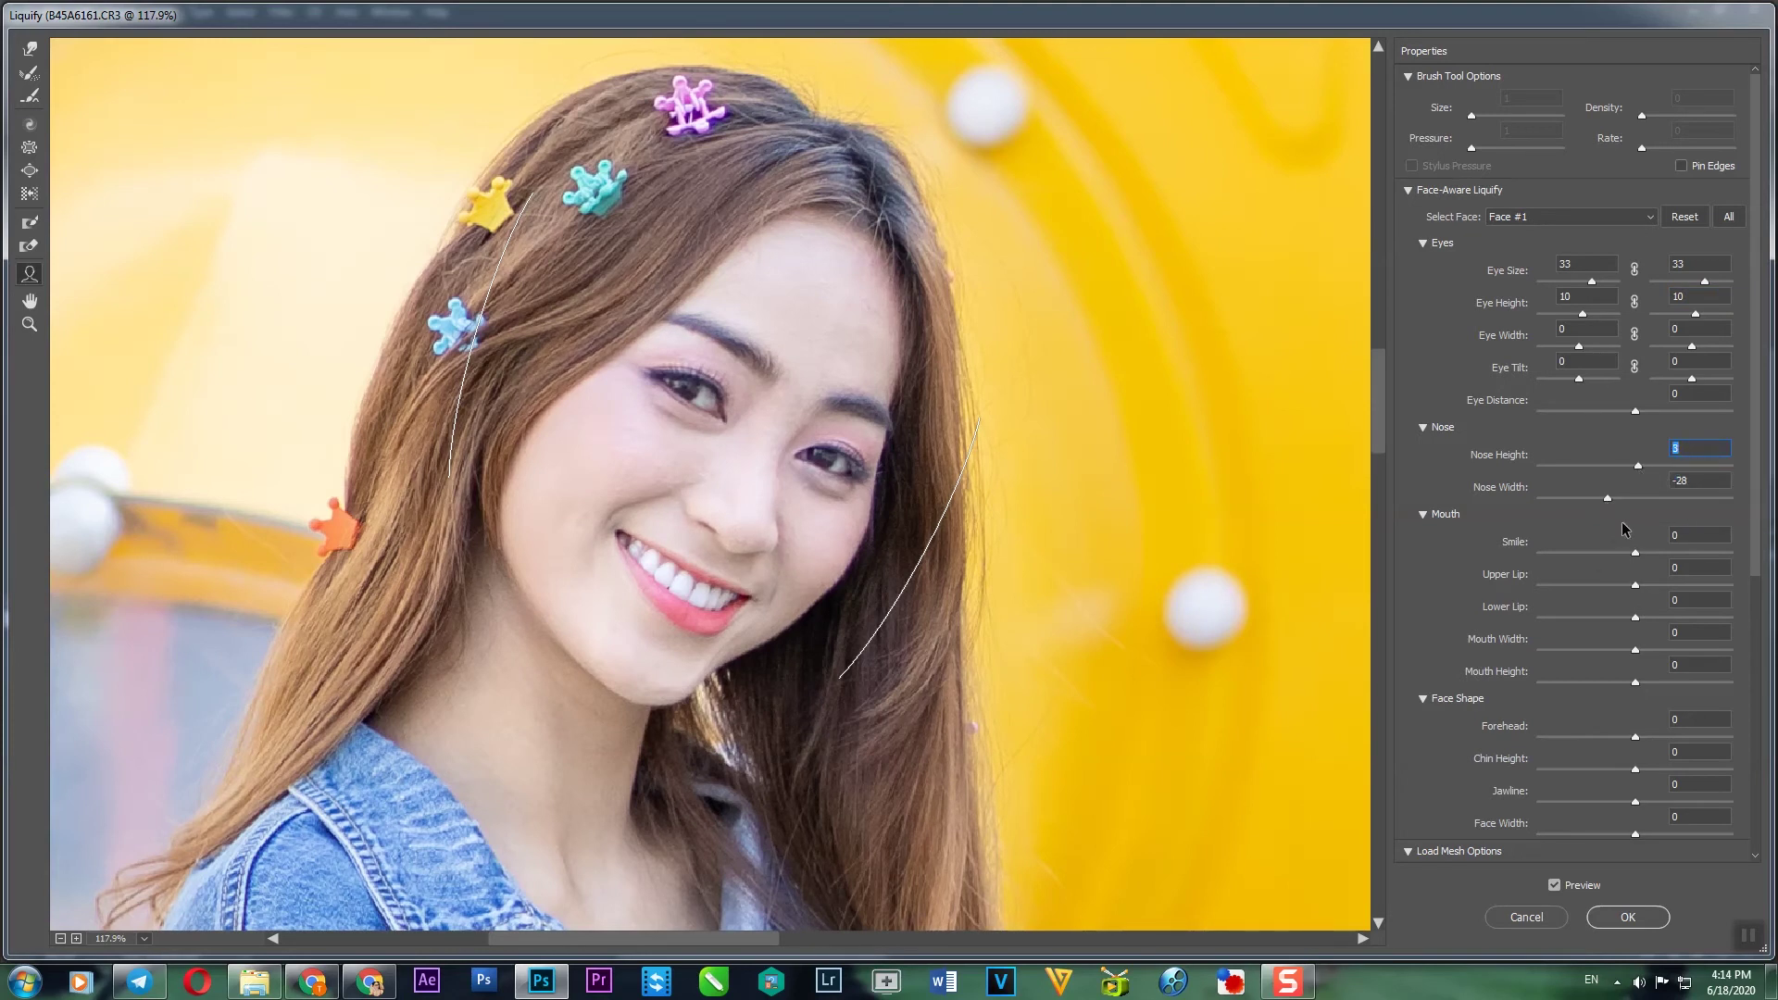
{"action": "left_click_drag", "start_coordinate": [1635, 553], "coordinate": [1643, 553]}
- Set the forehead to 17, chin height to -62, jawline to -19 and face width to -15, and apply the Liquify filter
{"action": "left_click_drag", "start_coordinate": [1637, 737], "coordinate": [1617, 798]}
{"action": "left_click", "coordinate": [1678, 786]}
{"action": "type", "text": "00"}
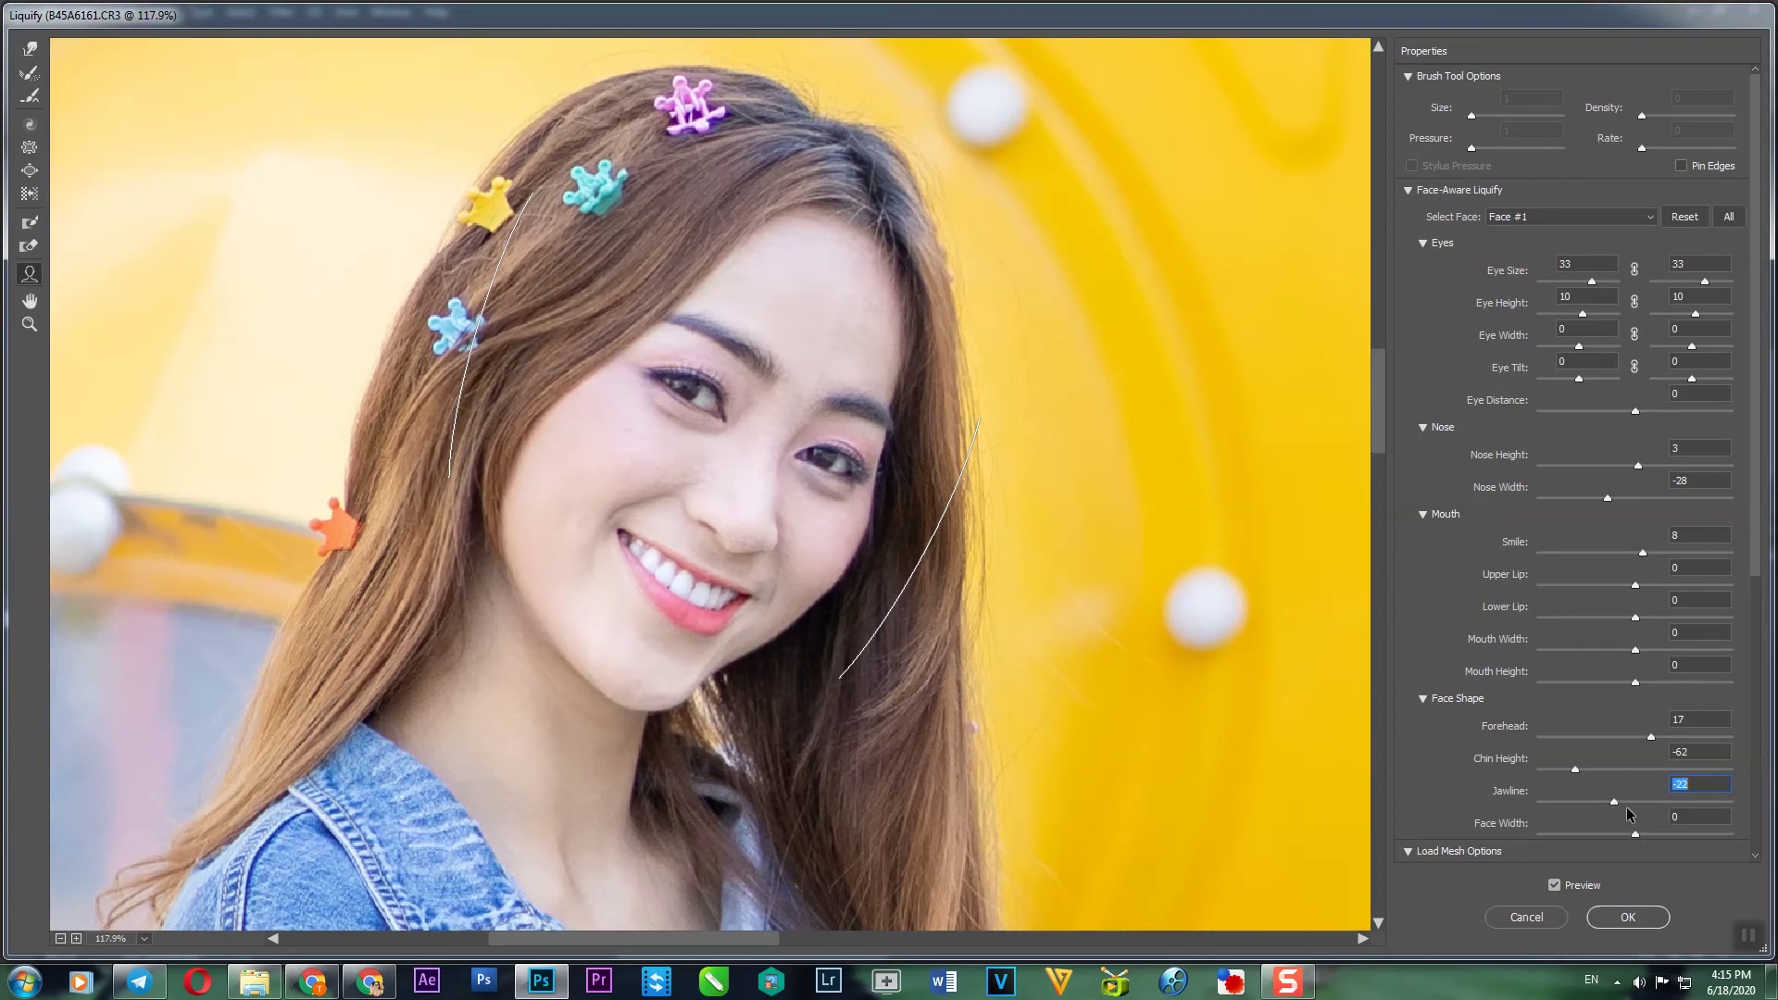
{"action": "left_click", "coordinate": [1611, 804]}
{"action": "mouse_move", "coordinate": [1611, 808]}
{"action": "left_mouse_down"}
{"action": "mouse_move", "coordinate": [1659, 835]}
{"action": "mouse_move", "coordinate": [1621, 836]}
{"action": "left_mouse_up"}
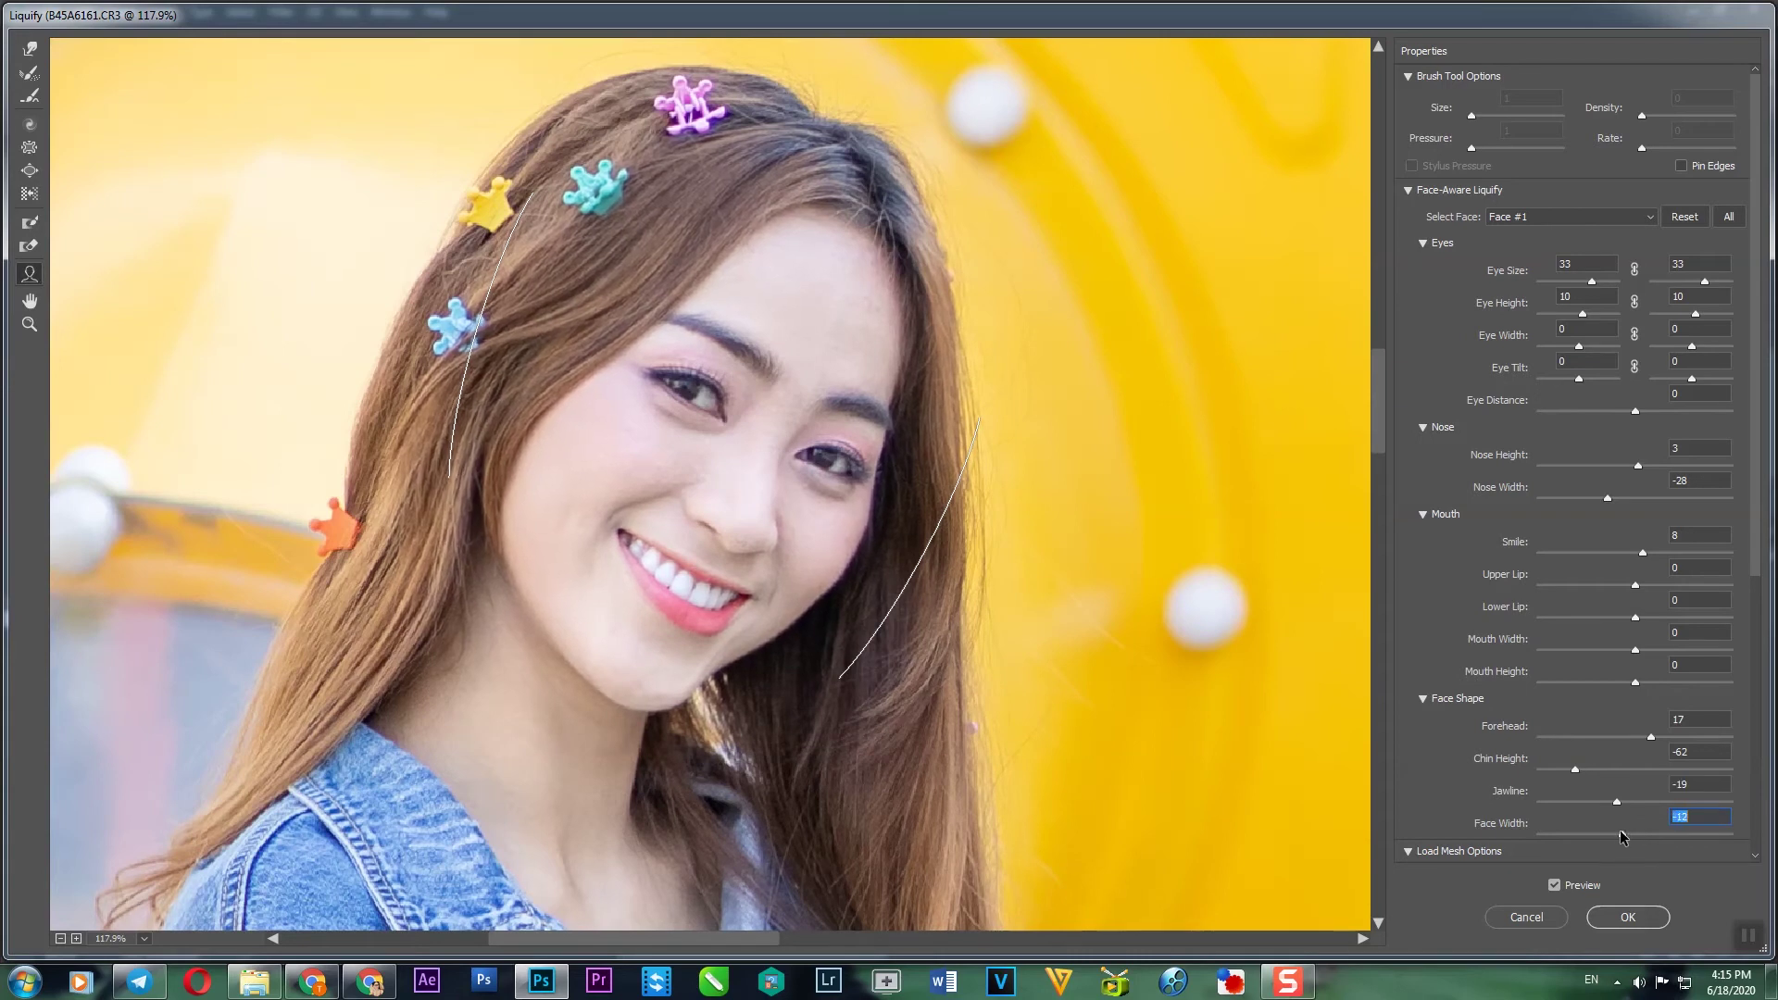
{"action": "left_click_drag", "start_coordinate": [753, 613], "coordinate": [777, 433]}
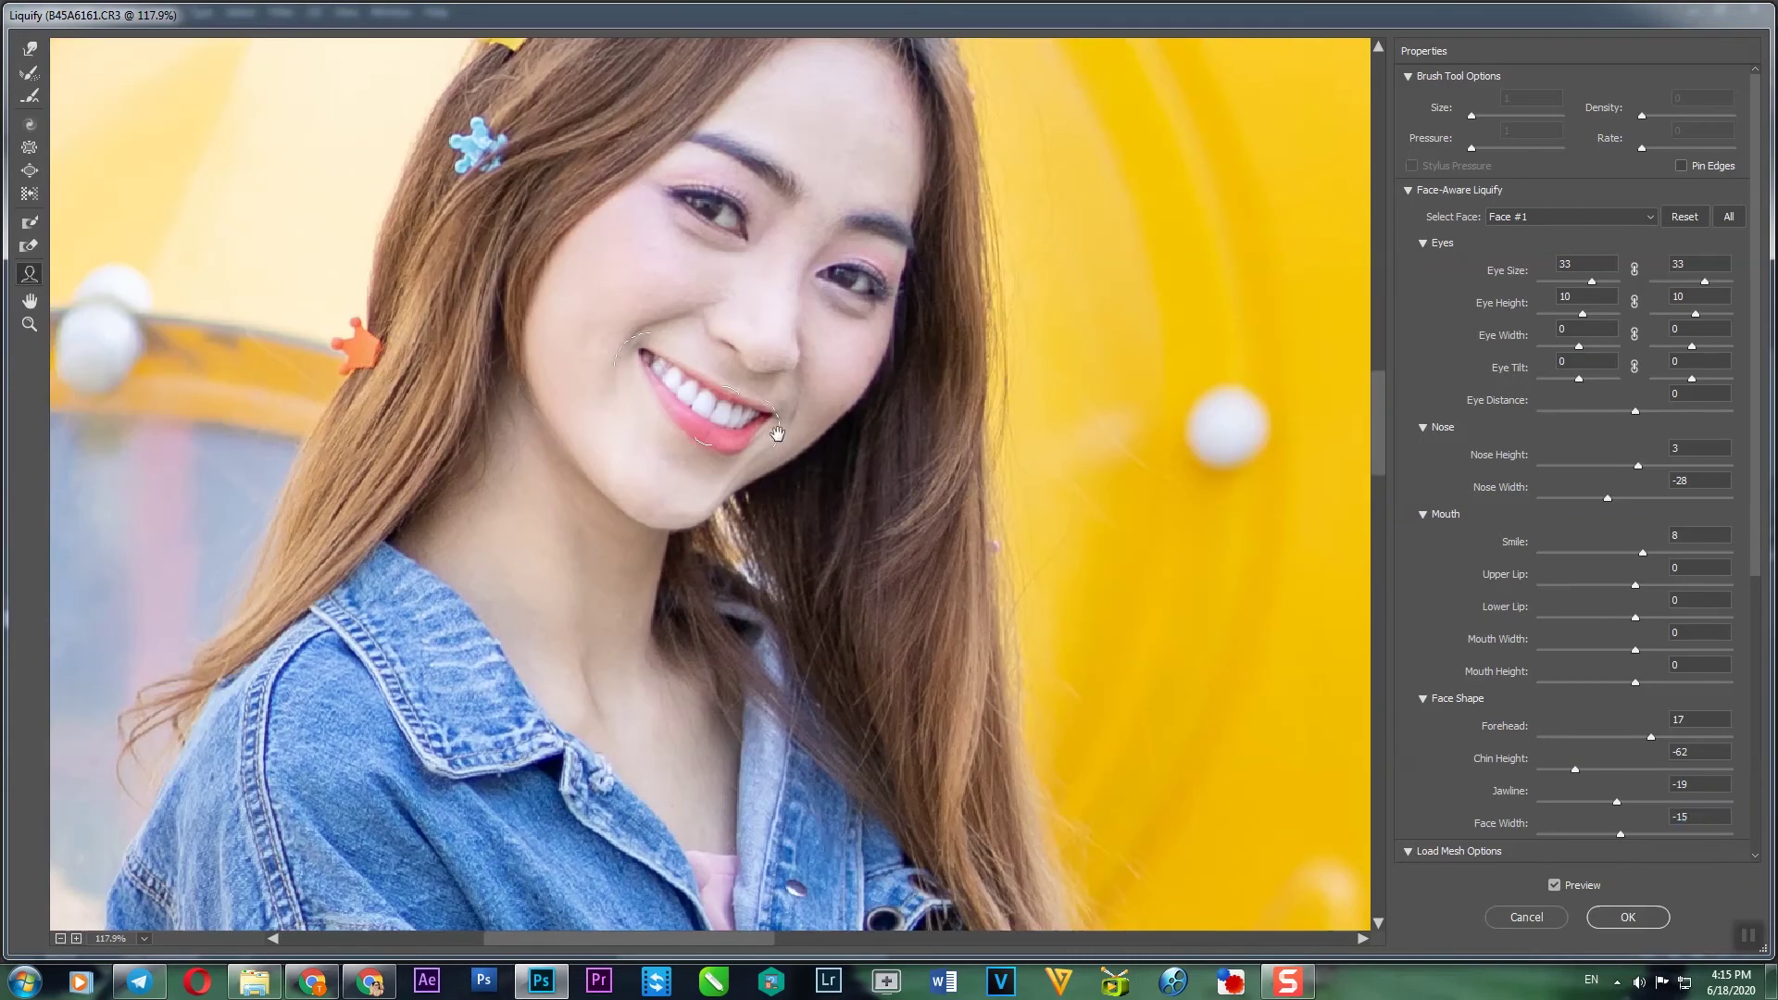
{"action": "left_click", "coordinate": [1637, 918]}
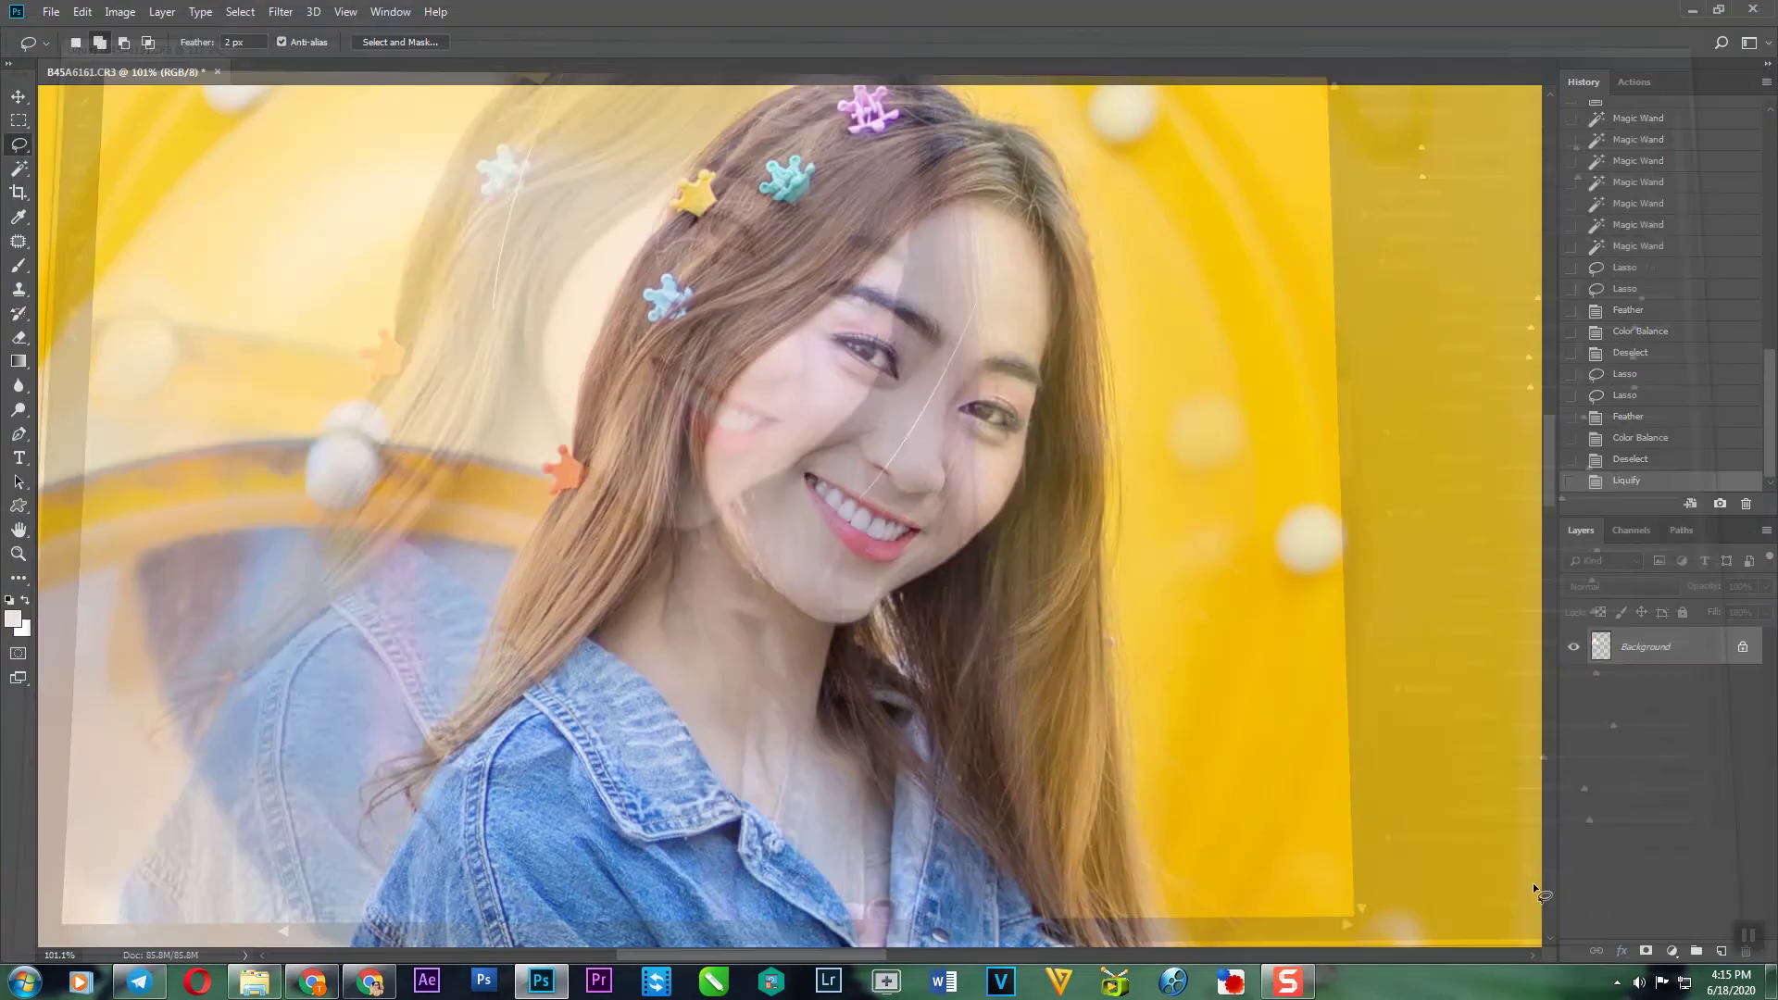
- Compare the face before and after the Liquify edit by switching between the last two history states
{"action": "left_click", "coordinate": [1642, 463]}
{"action": "left_click", "coordinate": [1637, 482]}
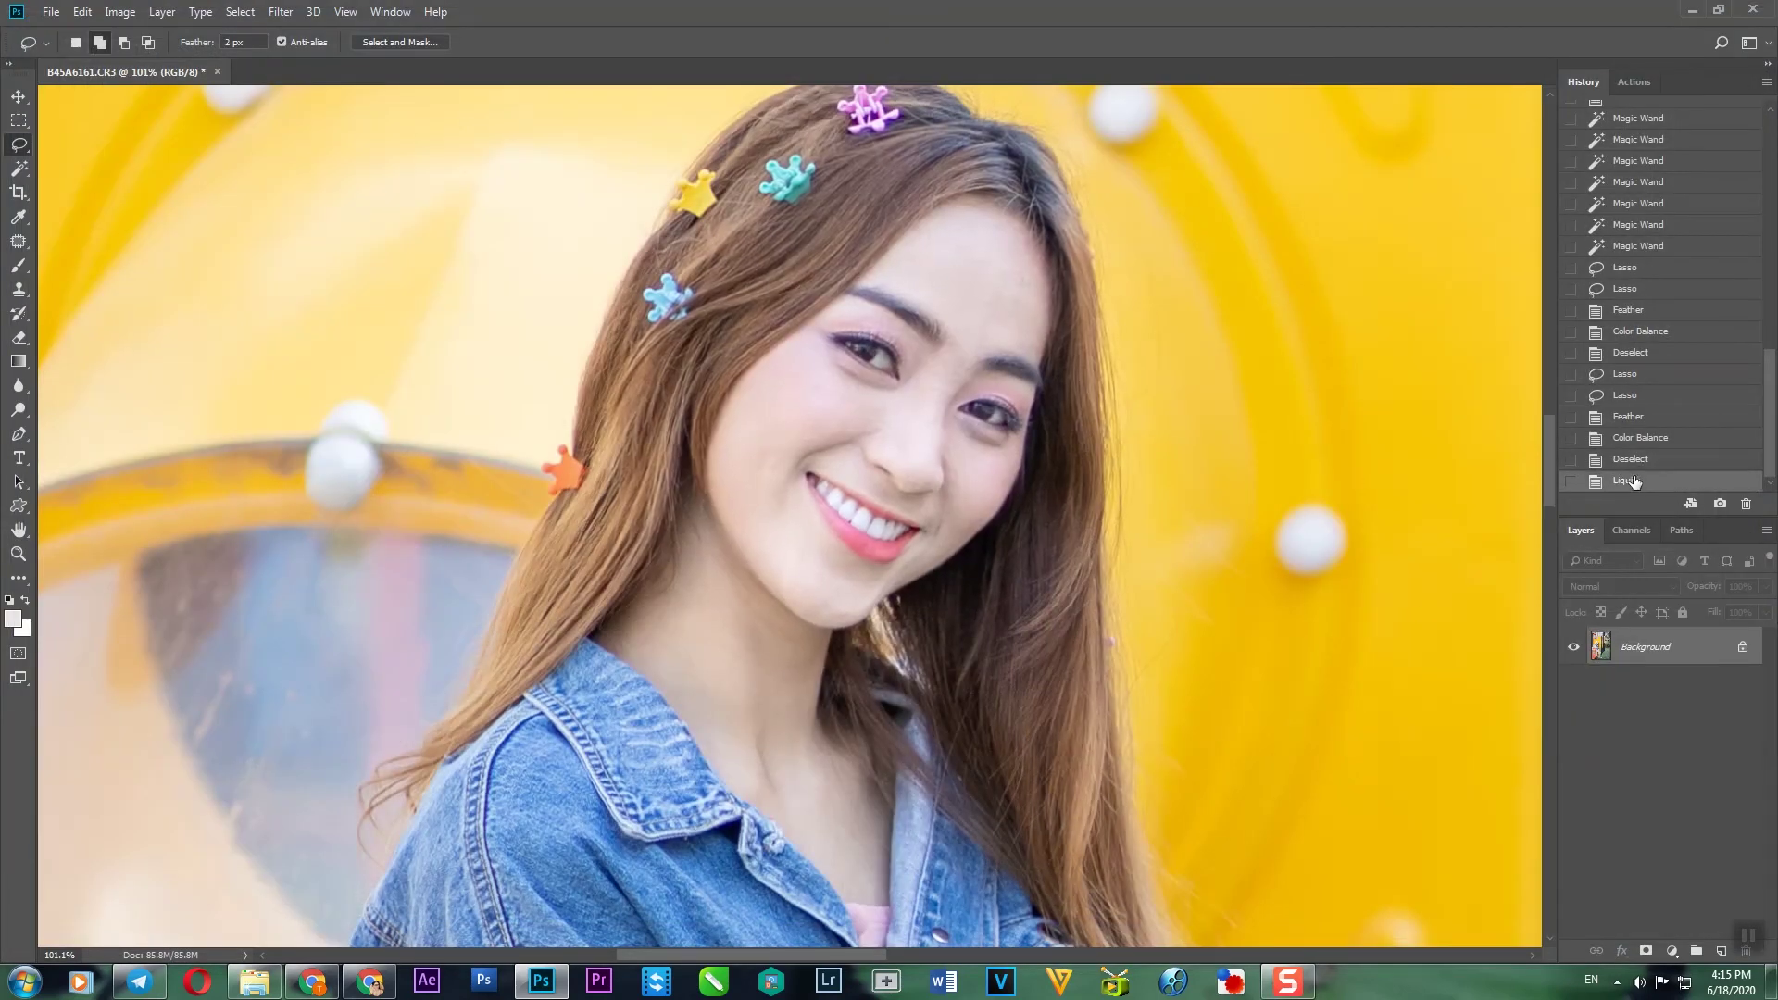
{"action": "left_click", "coordinate": [1632, 463]}
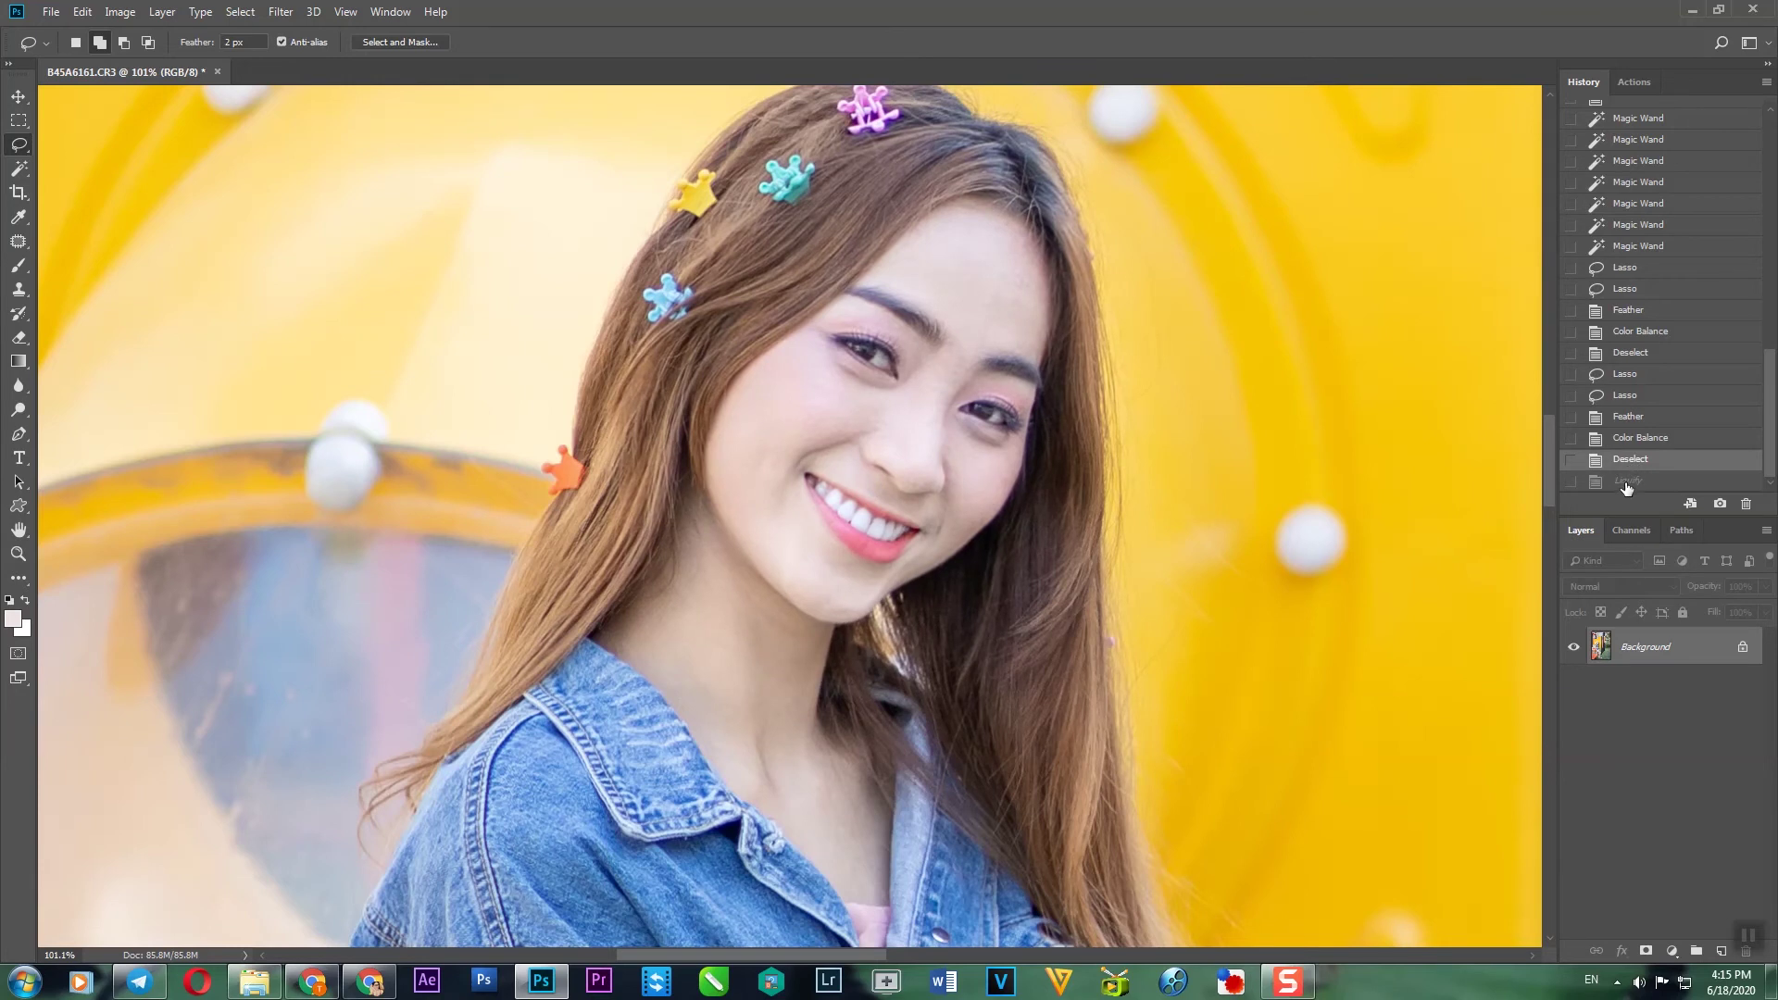
{"action": "left_click", "coordinate": [1627, 484]}
- Reopen the Liquify filter for the body and zoom in on the woman's ankles and shoes
{"action": "scroll", "coordinate": [815, 530], "scroll_direction": "down", "scroll_amount": 5}
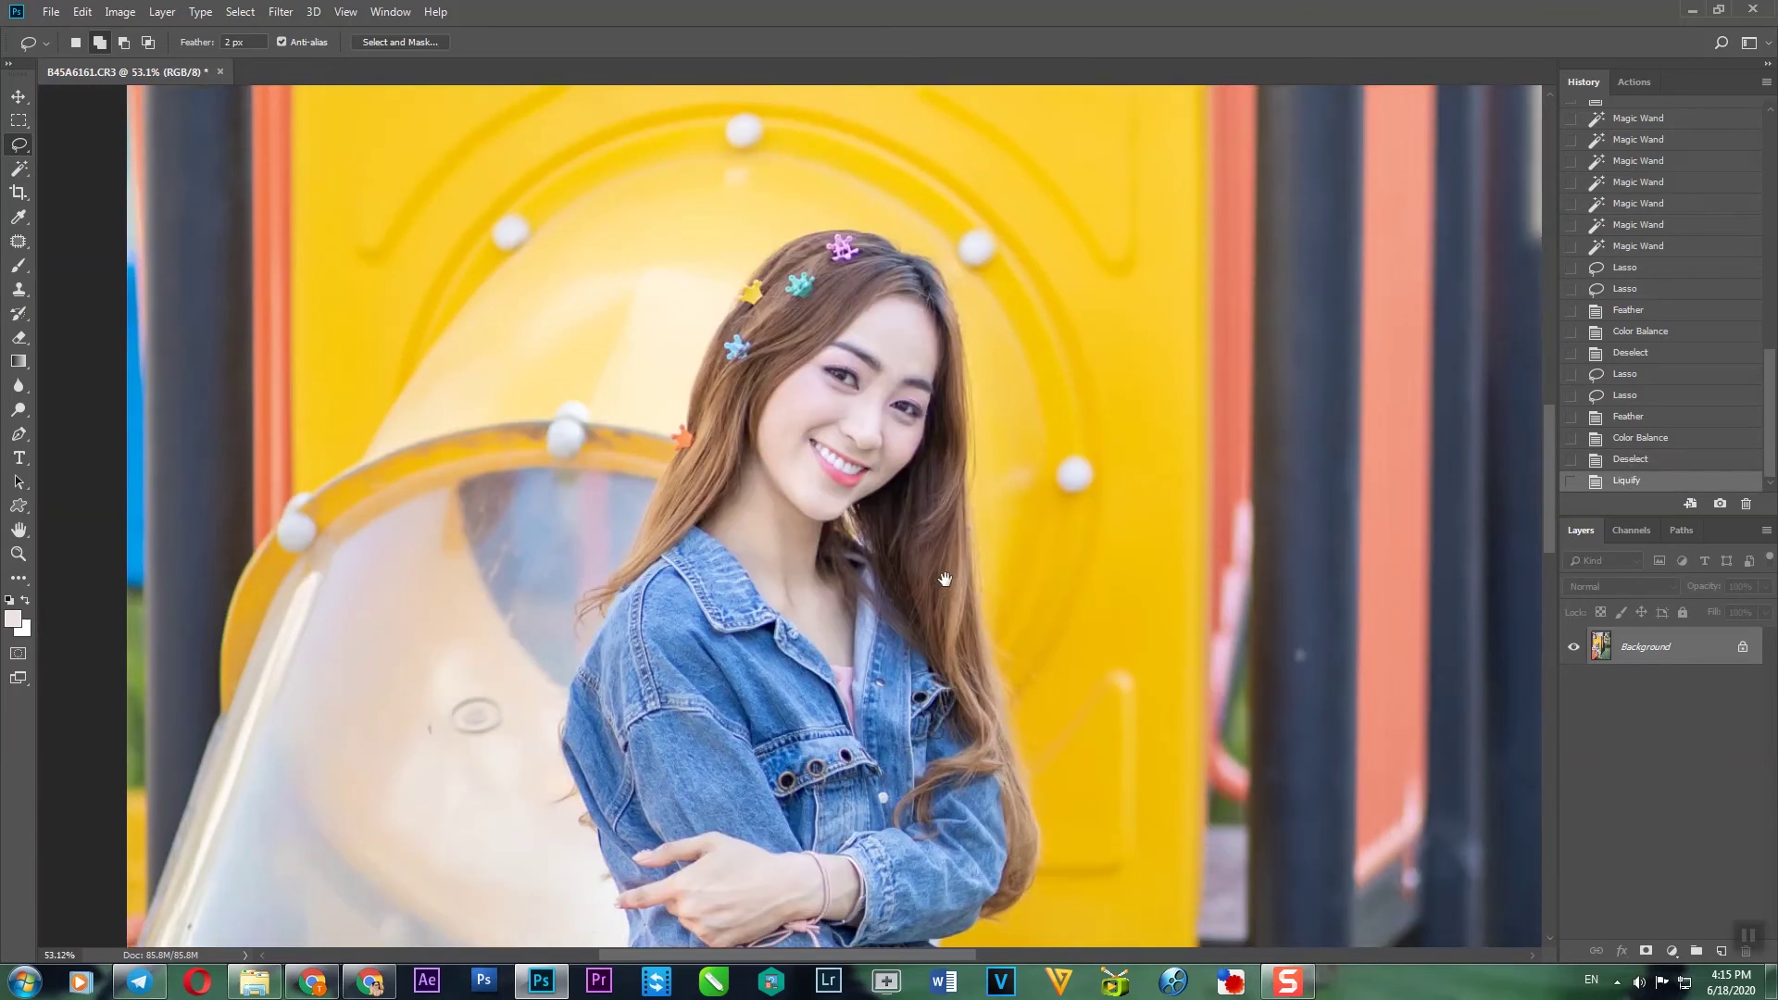
{"action": "left_click_drag", "start_coordinate": [944, 580], "coordinate": [876, 414]}
{"action": "scroll", "coordinate": [542, 231], "scroll_direction": "up", "scroll_amount": 2}
{"action": "scroll", "coordinate": [614, 233], "scroll_direction": "down", "scroll_amount": 3}
{"action": "left_click_drag", "start_coordinate": [921, 478], "coordinate": [804, 288]}
{"action": "scroll", "coordinate": [804, 288], "scroll_direction": "down", "scroll_amount": 10}
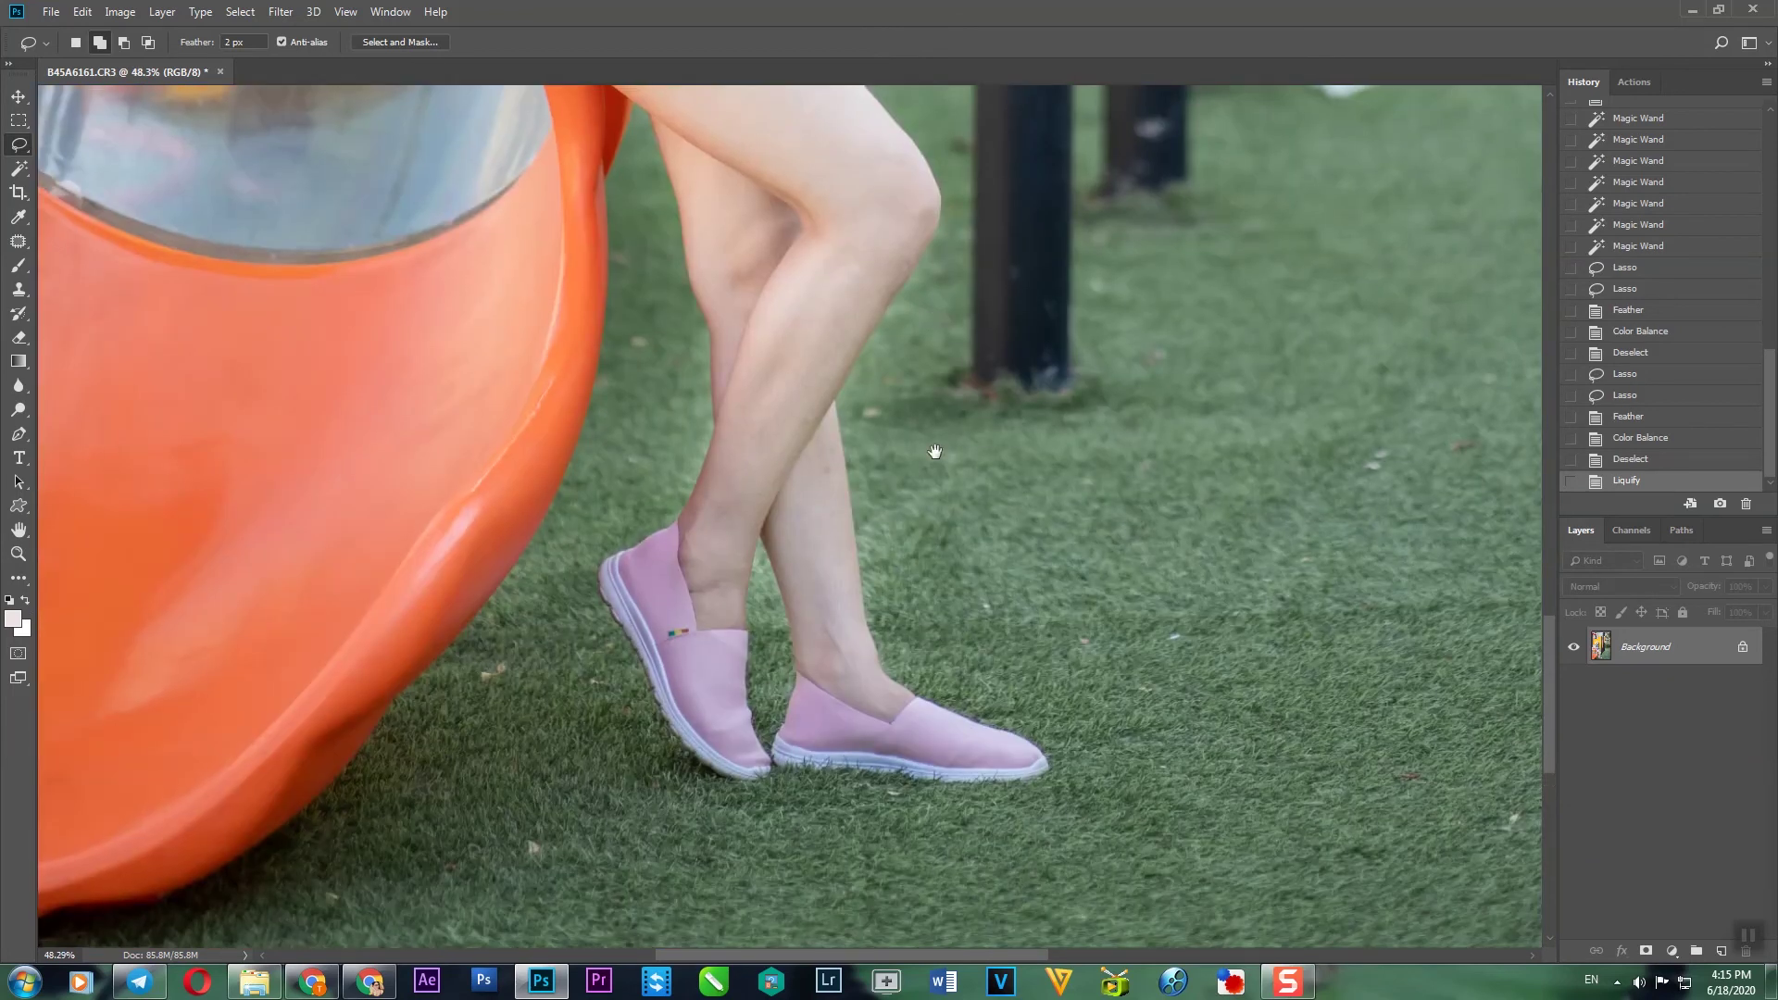
{"action": "left_click_drag", "start_coordinate": [935, 452], "coordinate": [929, 619]}
{"action": "left_click_drag", "start_coordinate": [928, 488], "coordinate": [862, 528]}
{"action": "left_click", "coordinate": [285, 8]}
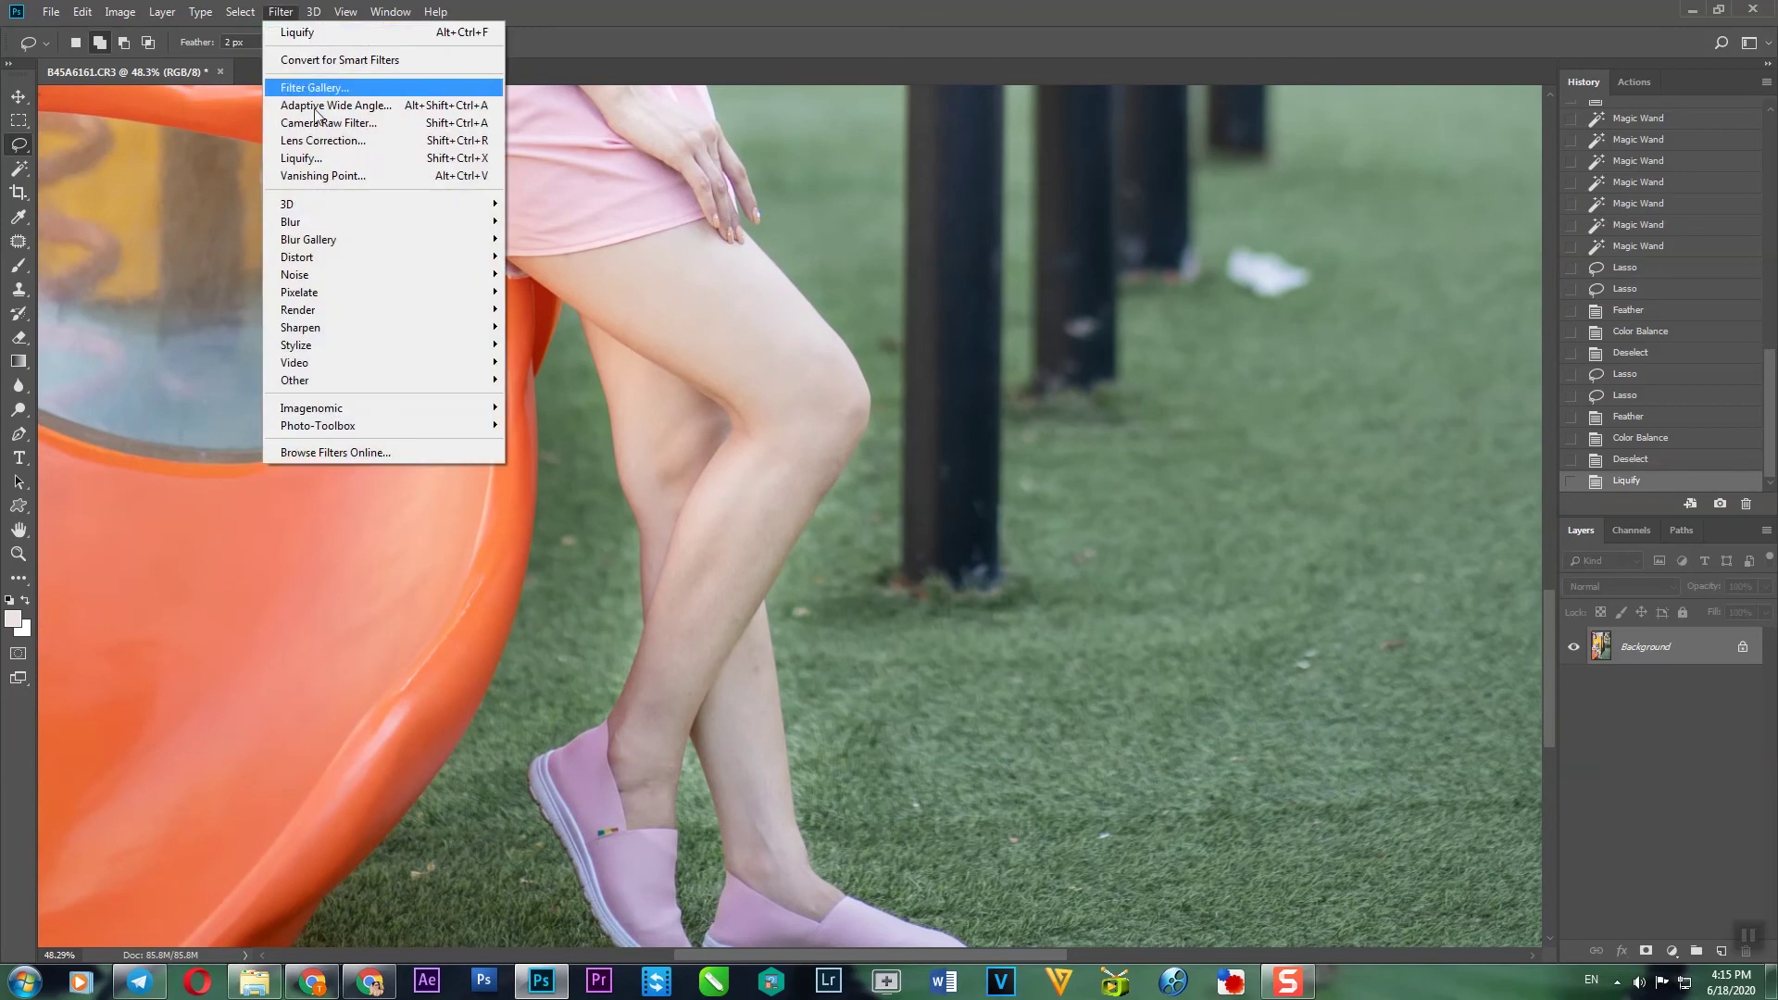
{"action": "left_click", "coordinate": [307, 158]}
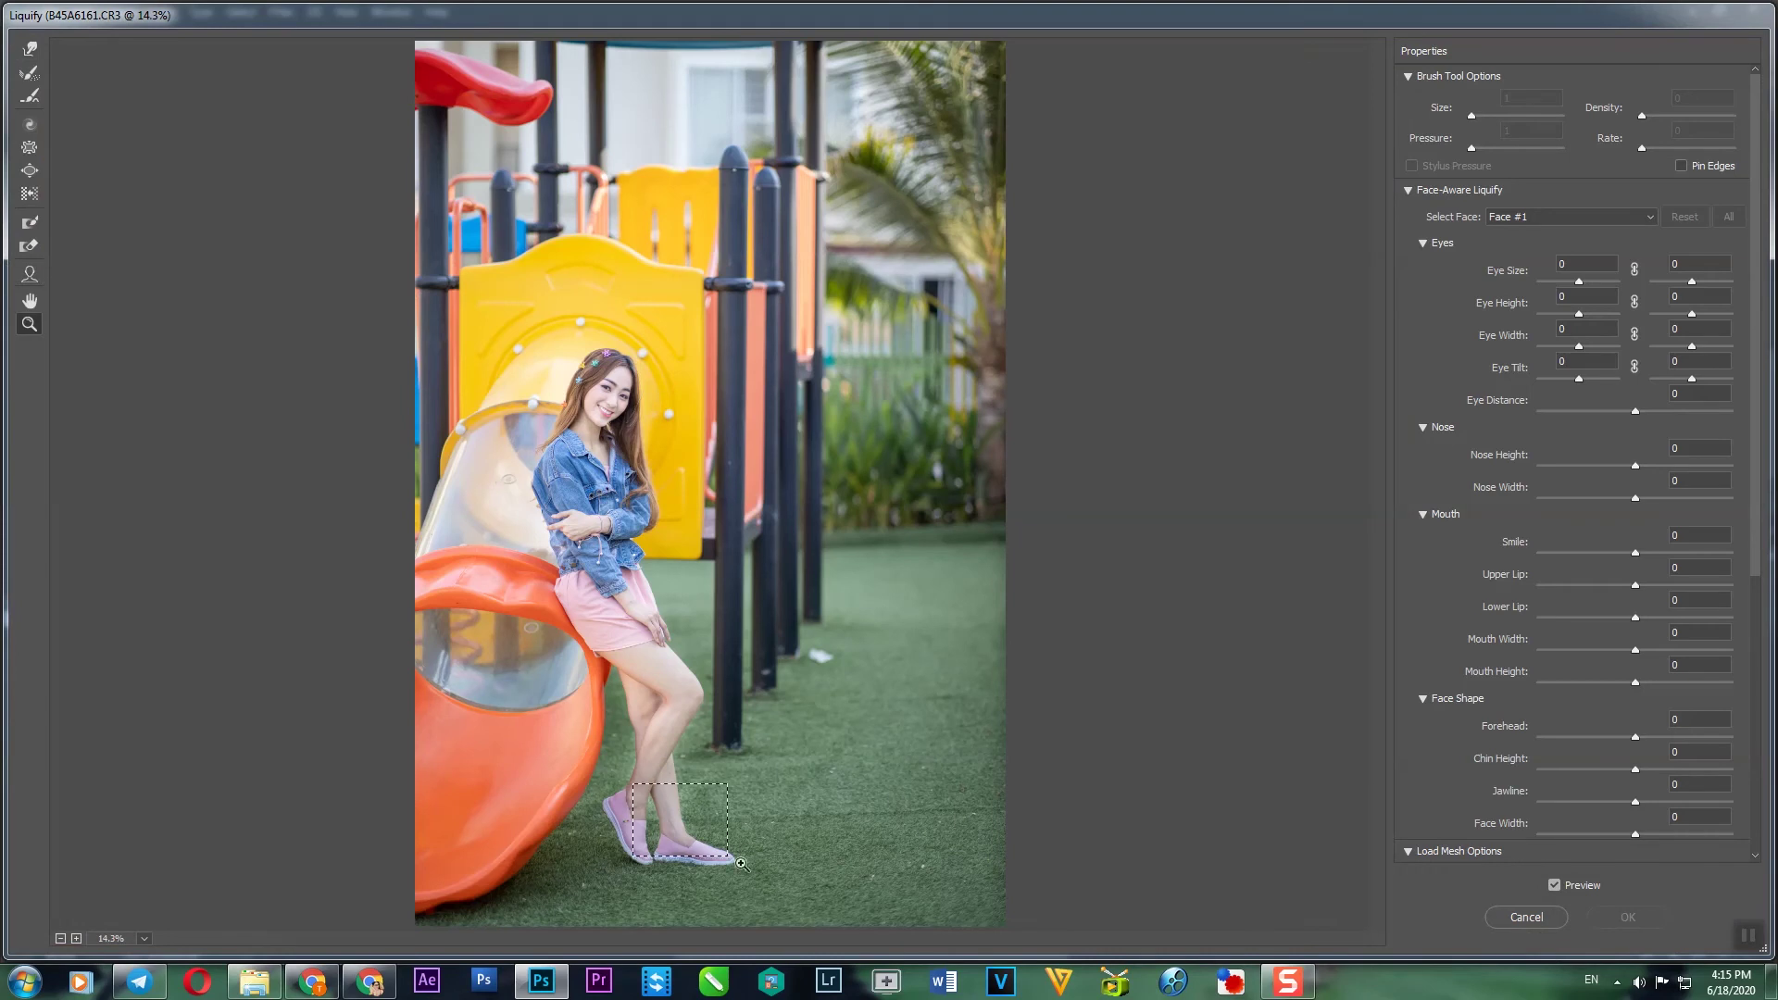
{"action": "left_click_drag", "start_coordinate": [761, 887], "coordinate": [763, 880]}
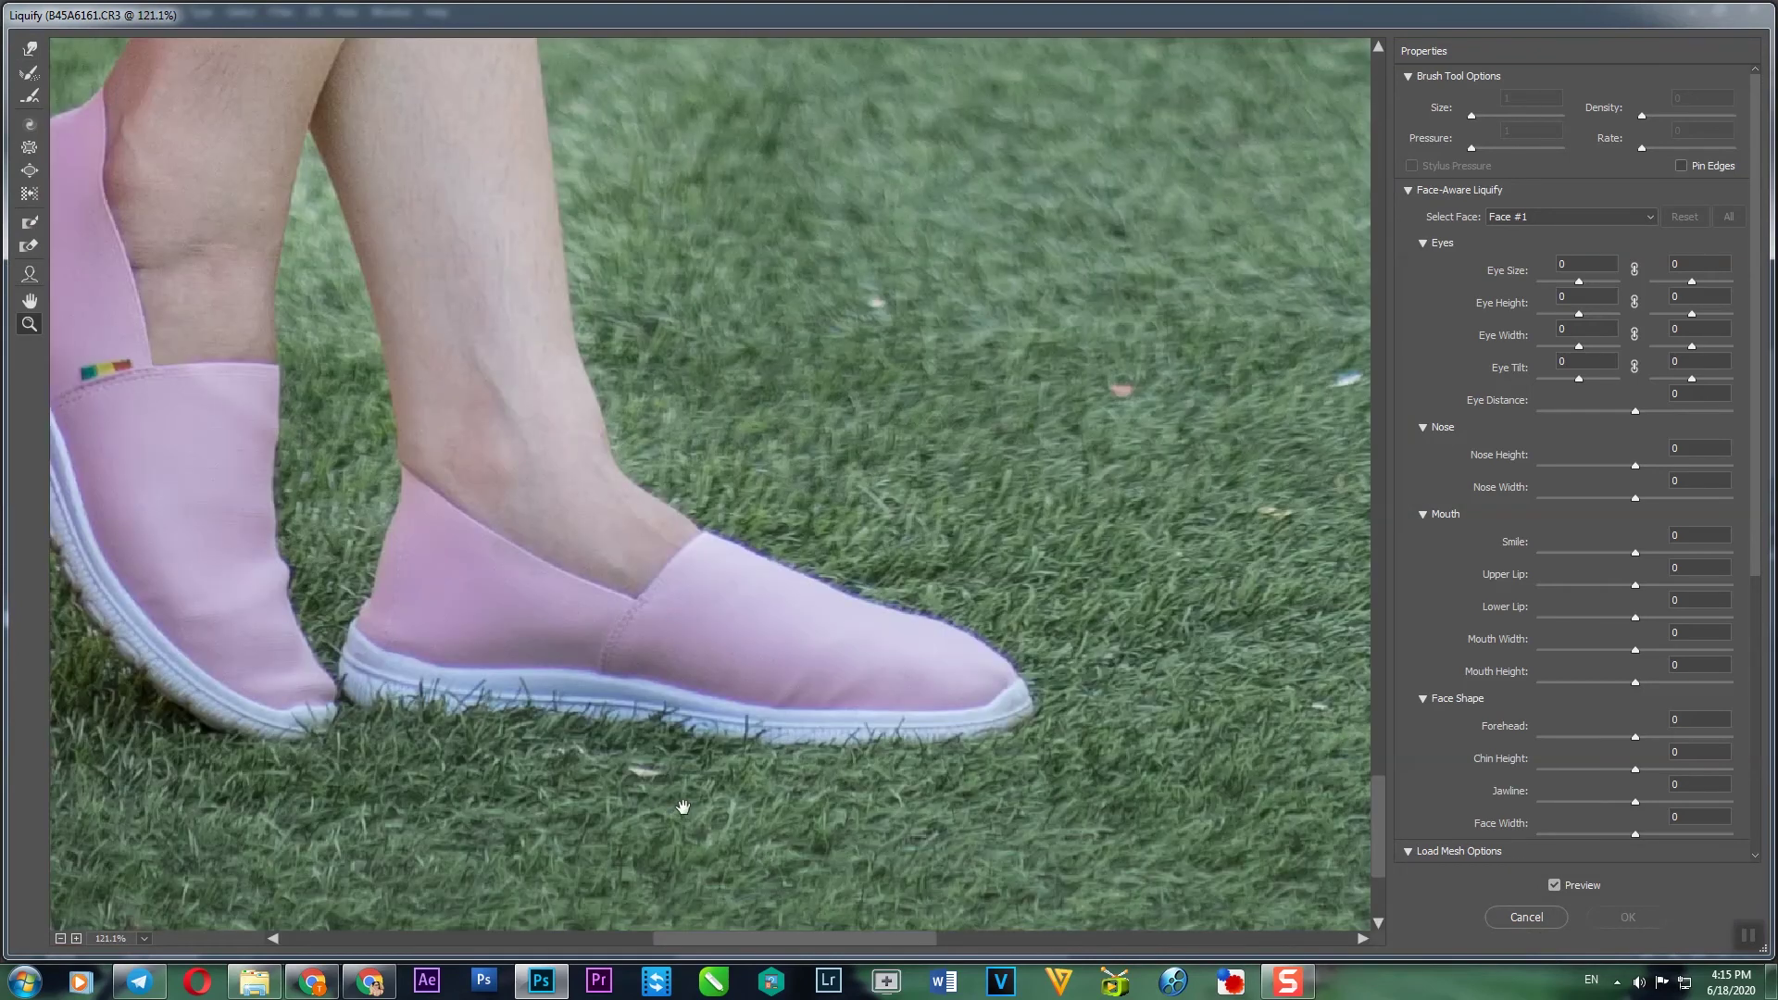
{"action": "left_click_drag", "start_coordinate": [682, 806], "coordinate": [781, 876]}
- Set the Forward Warp brush to size 150 and push in the front contour of the ankle above the flat-standing shoe
{"action": "left_click", "coordinate": [29, 48]}
{"action": "key", "text": "bracketleft"}
{"action": "key", "text": "bracketleft"}
{"action": "key", "text": "bracketleft"}
{"action": "key", "text": "bracketleft"}
{"action": "key", "text": "bracketleft"}
{"action": "key", "text": "bracketleft"}
{"action": "key", "text": "bracketleft"}
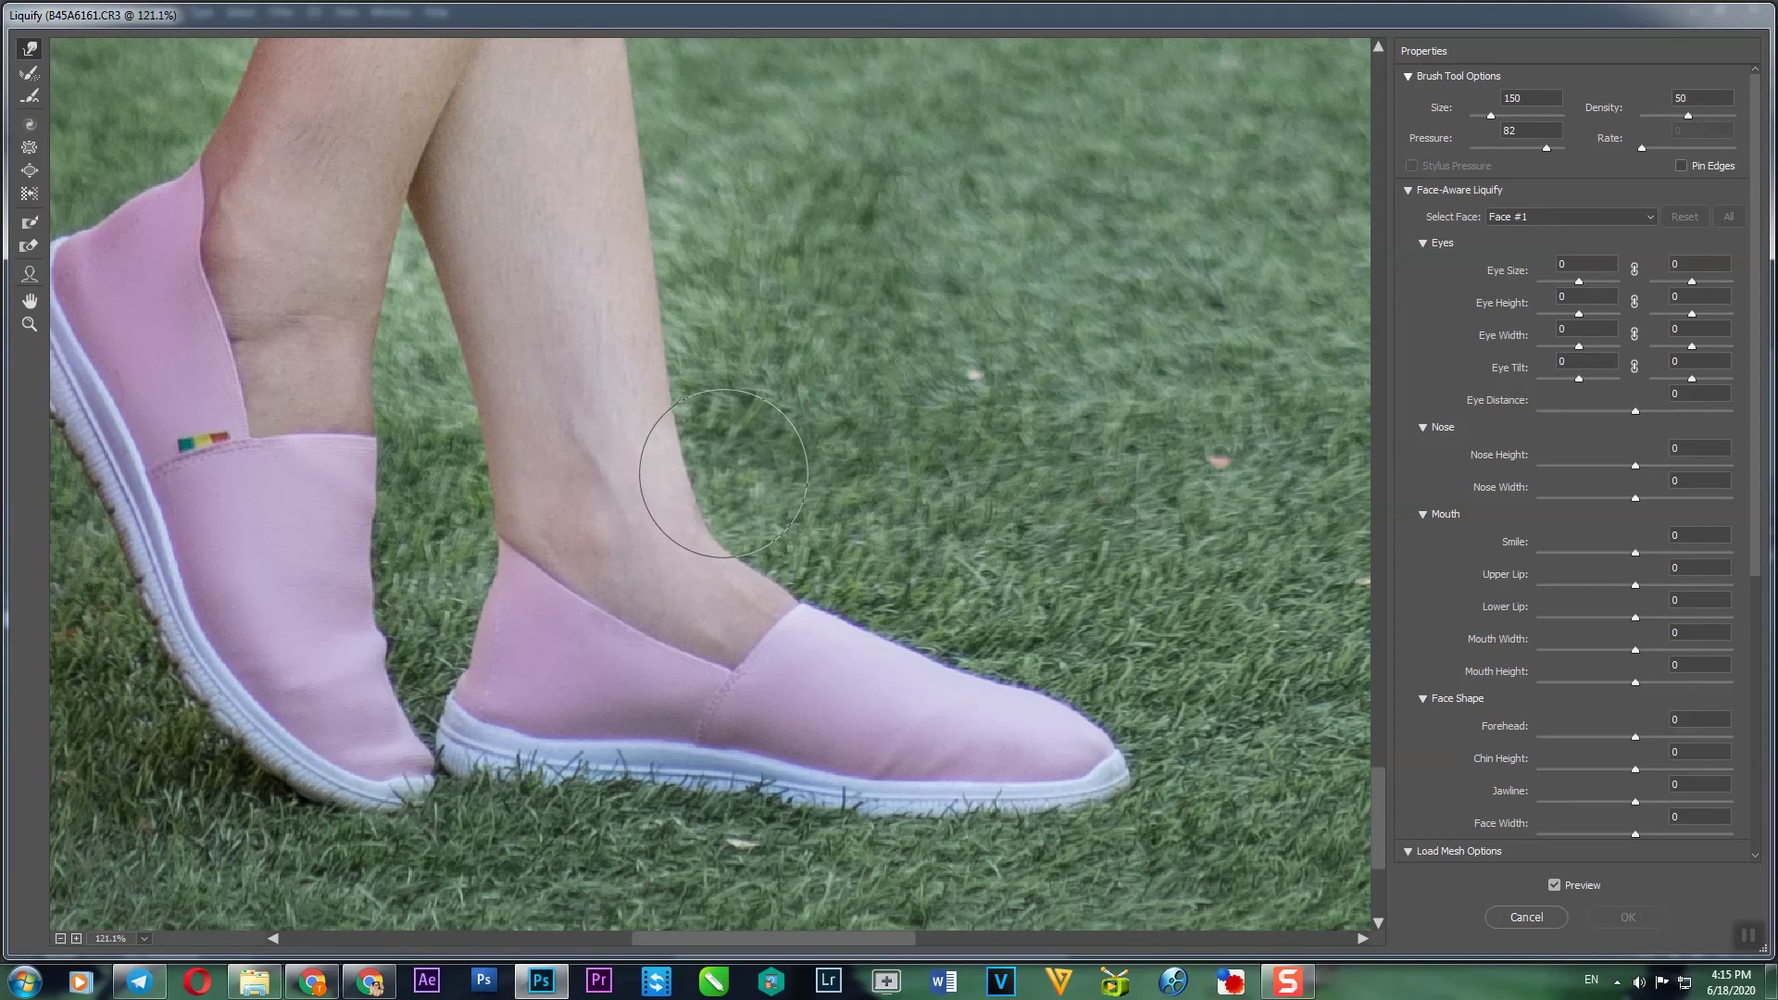
{"action": "left_click_drag", "start_coordinate": [817, 524], "coordinate": [800, 548]}
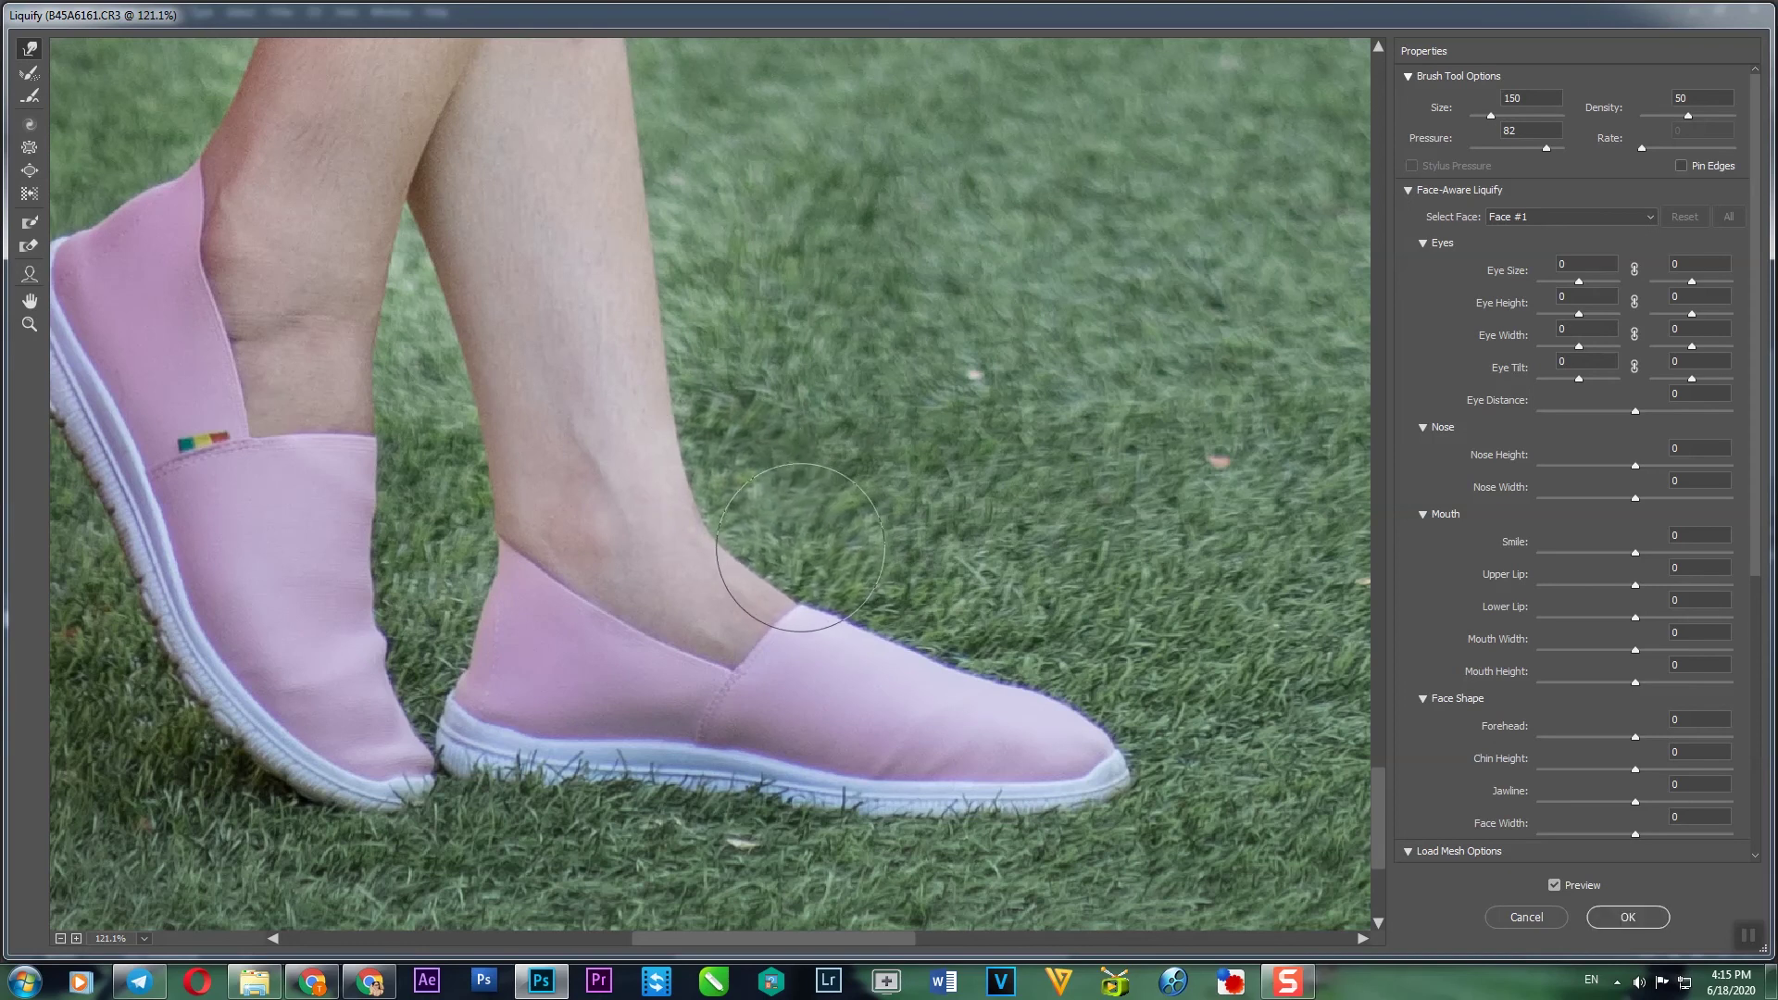
- Refine the back contour of the same ankle, just above the shoe's heel, with Forward Warp strokes
{"action": "key", "text": "space"}
{"action": "left_click_drag", "start_coordinate": [798, 397], "coordinate": [874, 794]}
{"action": "mouse_move", "coordinate": [843, 446]}
{"action": "left_mouse_down"}
{"action": "mouse_move", "coordinate": [865, 302]}
{"action": "mouse_move", "coordinate": [876, 317]}
{"action": "left_mouse_up"}
{"action": "left_click_drag", "start_coordinate": [645, 702], "coordinate": [670, 656]}
{"action": "left_click_drag", "start_coordinate": [595, 742], "coordinate": [615, 742]}
{"action": "left_click_drag", "start_coordinate": [578, 673], "coordinate": [586, 669]}
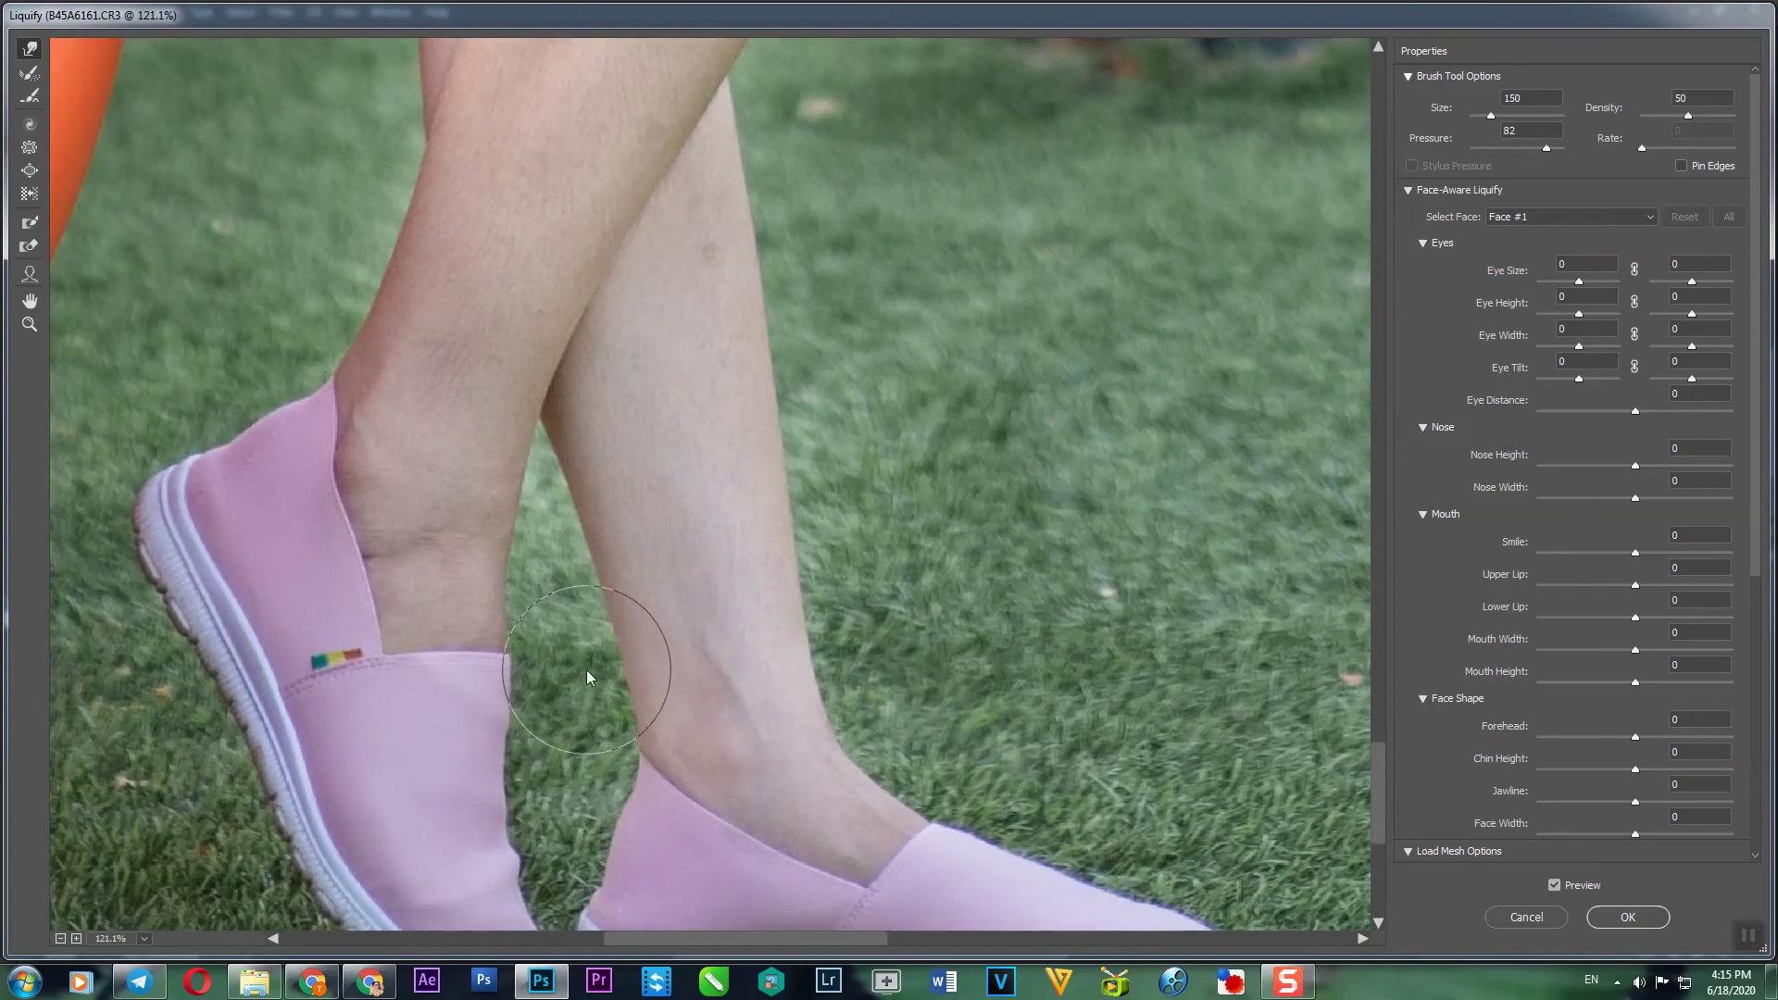
- Enlarge the warp brush to 200 and reshape the bulging back waist of the pink garment and the denim jacket's hem
{"action": "key", "text": "space"}
{"action": "left_click_drag", "start_coordinate": [667, 403], "coordinate": [671, 861]}
{"action": "left_click_drag", "start_coordinate": [743, 433], "coordinate": [741, 726]}
{"action": "left_click_drag", "start_coordinate": [750, 504], "coordinate": [759, 743]}
{"action": "mouse_move", "coordinate": [776, 407]}
{"action": "left_mouse_down"}
{"action": "mouse_move", "coordinate": [838, 707]}
{"action": "mouse_move", "coordinate": [1047, 770]}
{"action": "left_mouse_up"}
{"action": "mouse_move", "coordinate": [940, 645]}
{"action": "left_mouse_down"}
{"action": "mouse_move", "coordinate": [924, 343]}
{"action": "mouse_move", "coordinate": [916, 492]}
{"action": "mouse_move", "coordinate": [913, 460]}
{"action": "mouse_move", "coordinate": [996, 769]}
{"action": "left_mouse_up"}
{"action": "left_click_drag", "start_coordinate": [991, 484], "coordinate": [990, 635]}
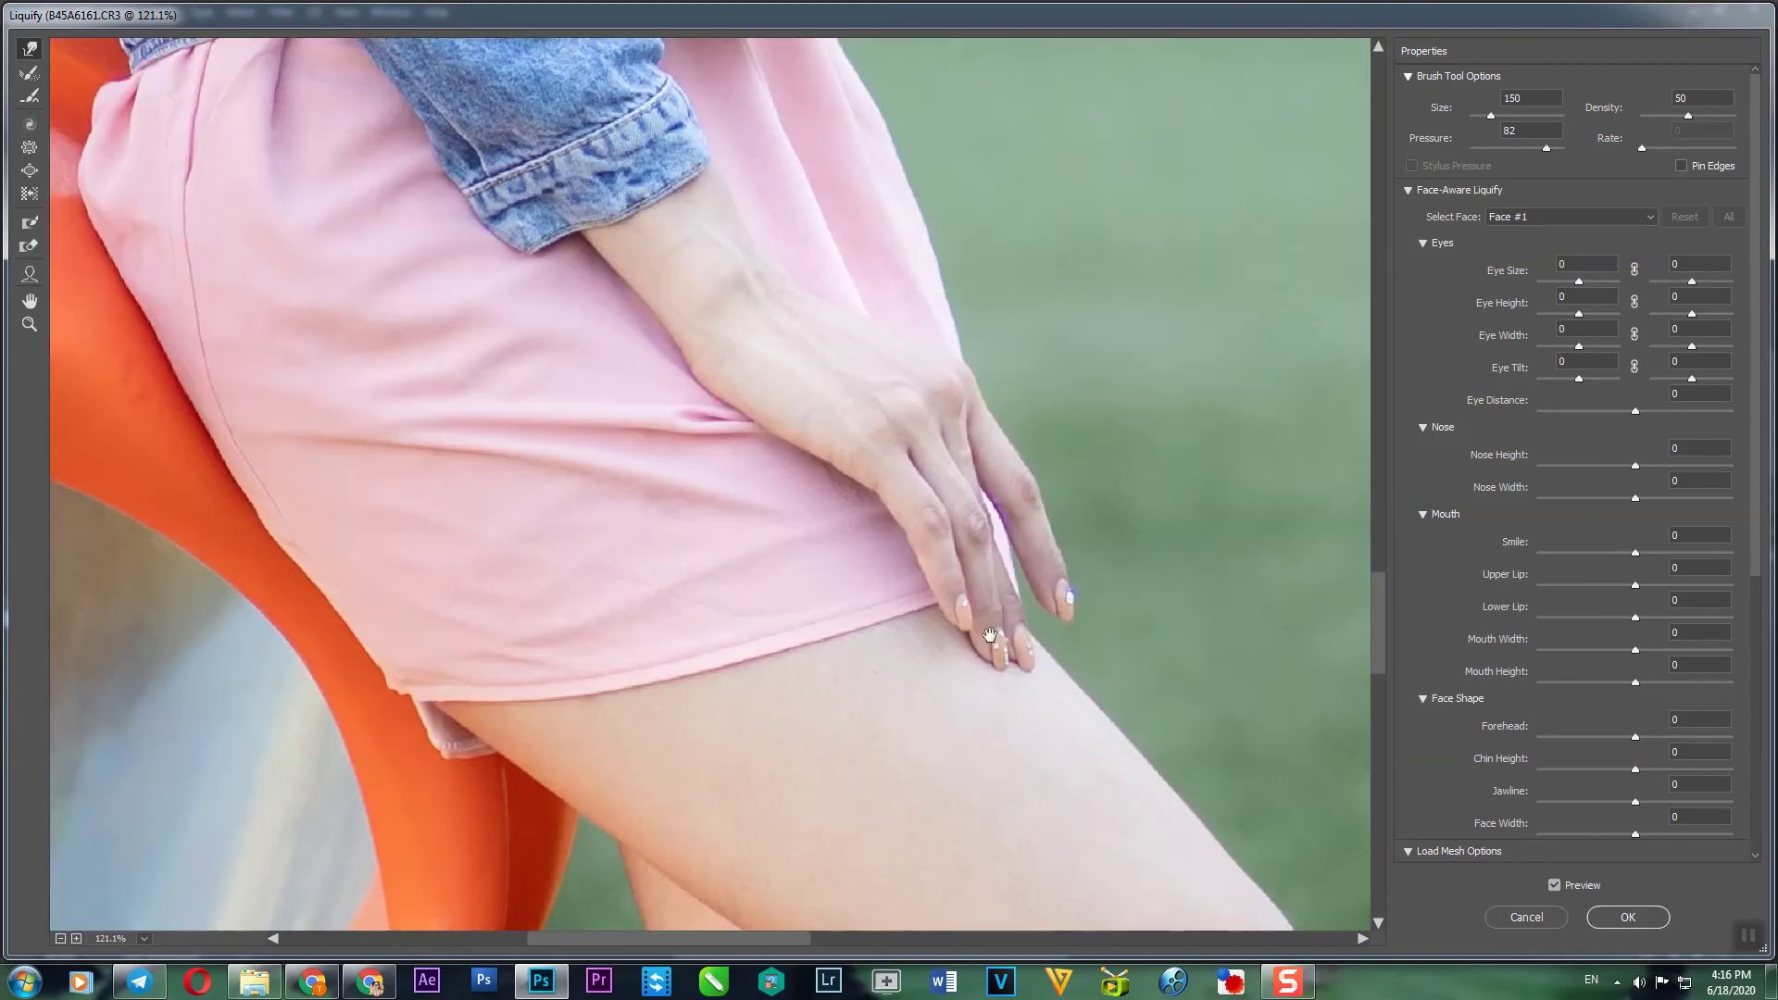
{"action": "left_click_drag", "start_coordinate": [876, 309], "coordinate": [941, 663]}
{"action": "left_click_drag", "start_coordinate": [902, 536], "coordinate": [1009, 578]}
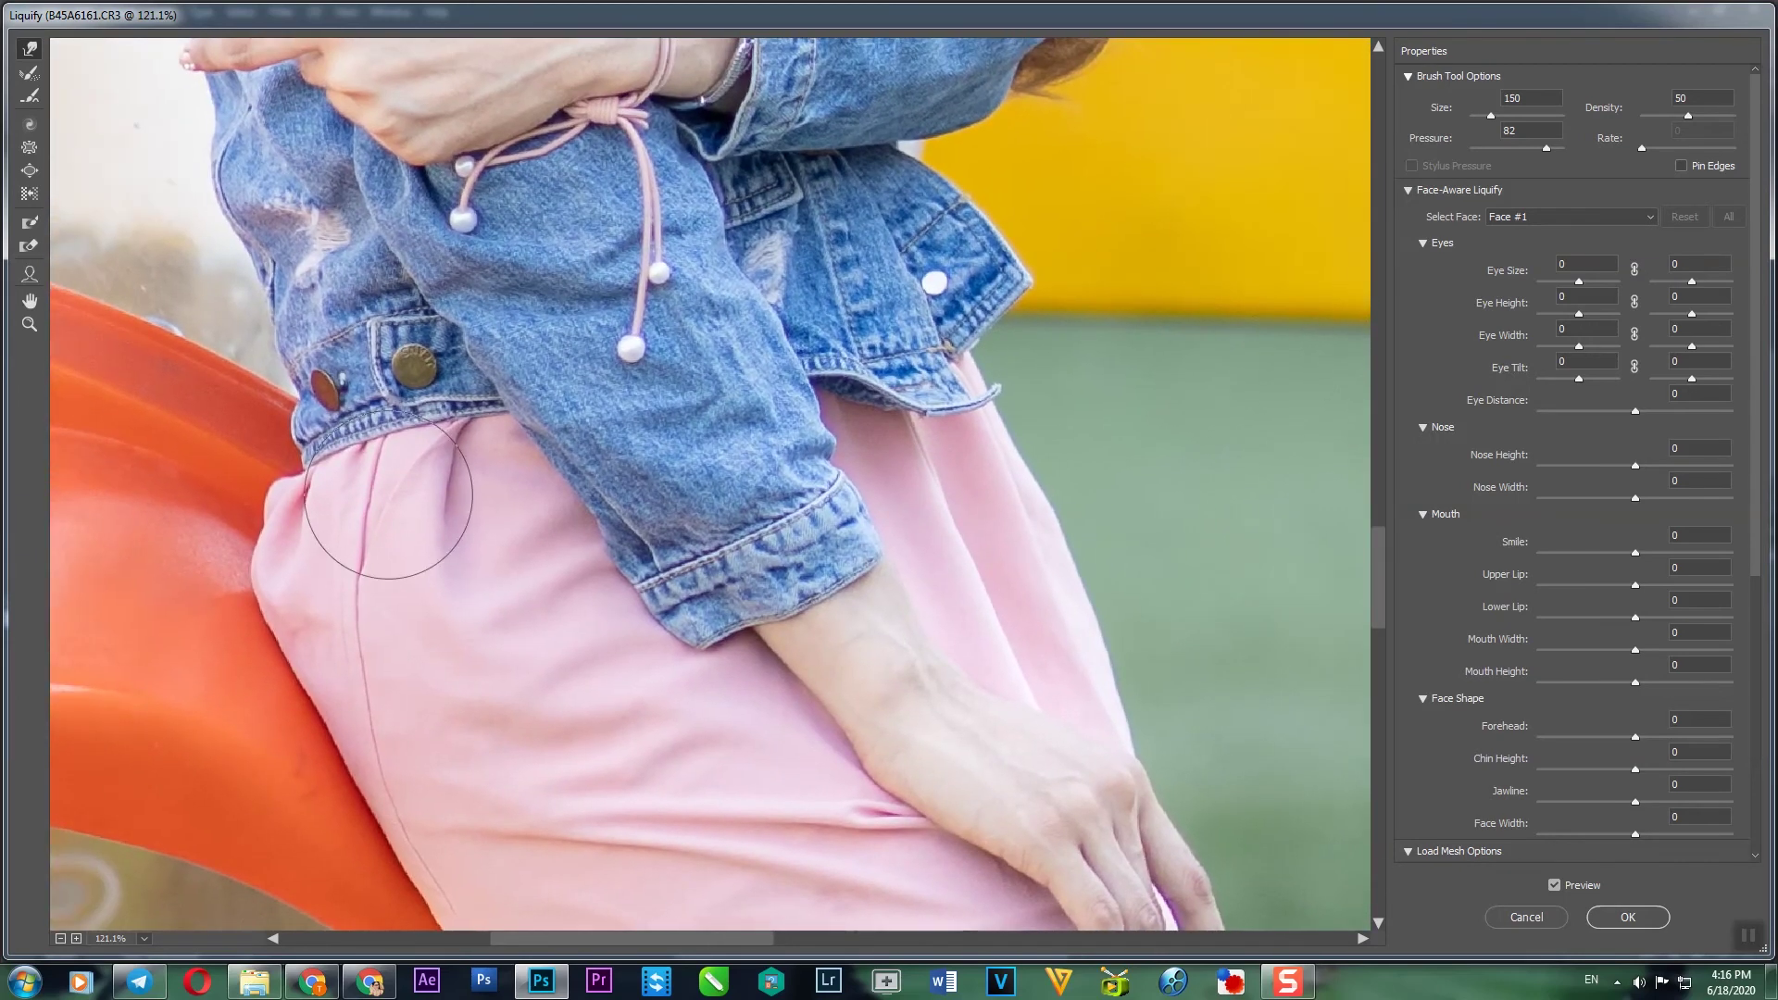
{"action": "key", "text": "bracketright"}
{"action": "key", "text": "bracketright"}
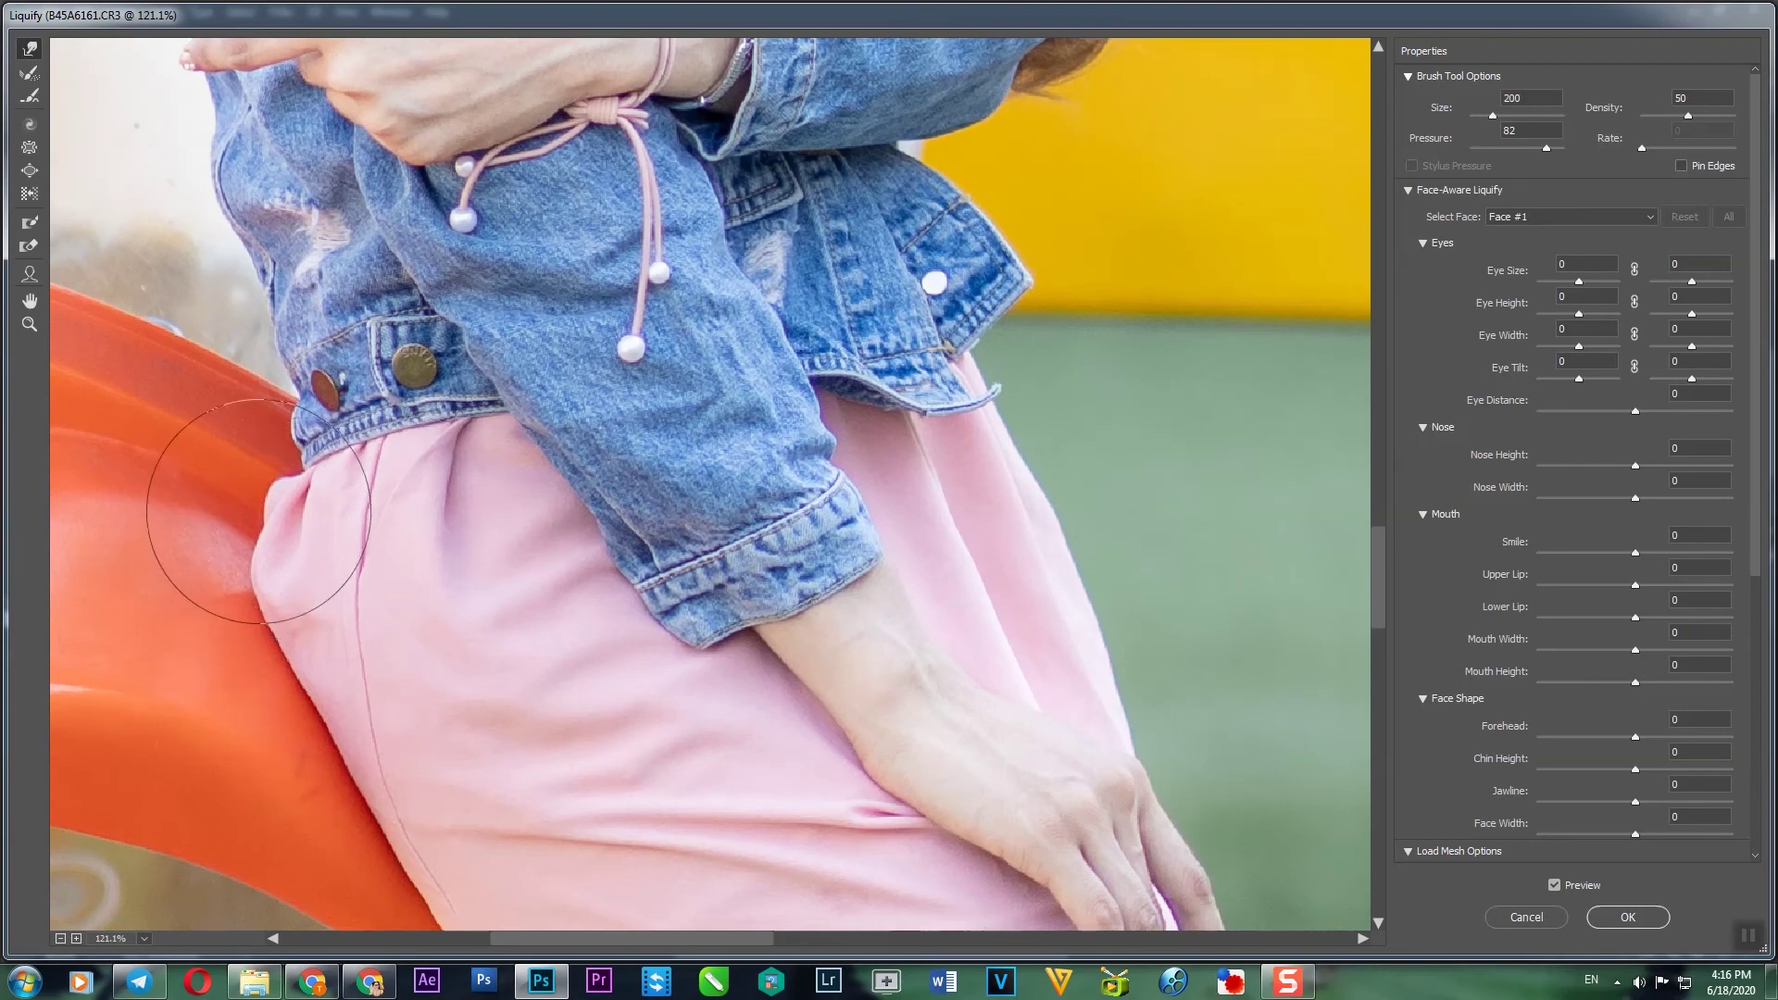
{"action": "left_click_drag", "start_coordinate": [279, 526], "coordinate": [284, 527]}
{"action": "left_click_drag", "start_coordinate": [312, 422], "coordinate": [297, 421]}
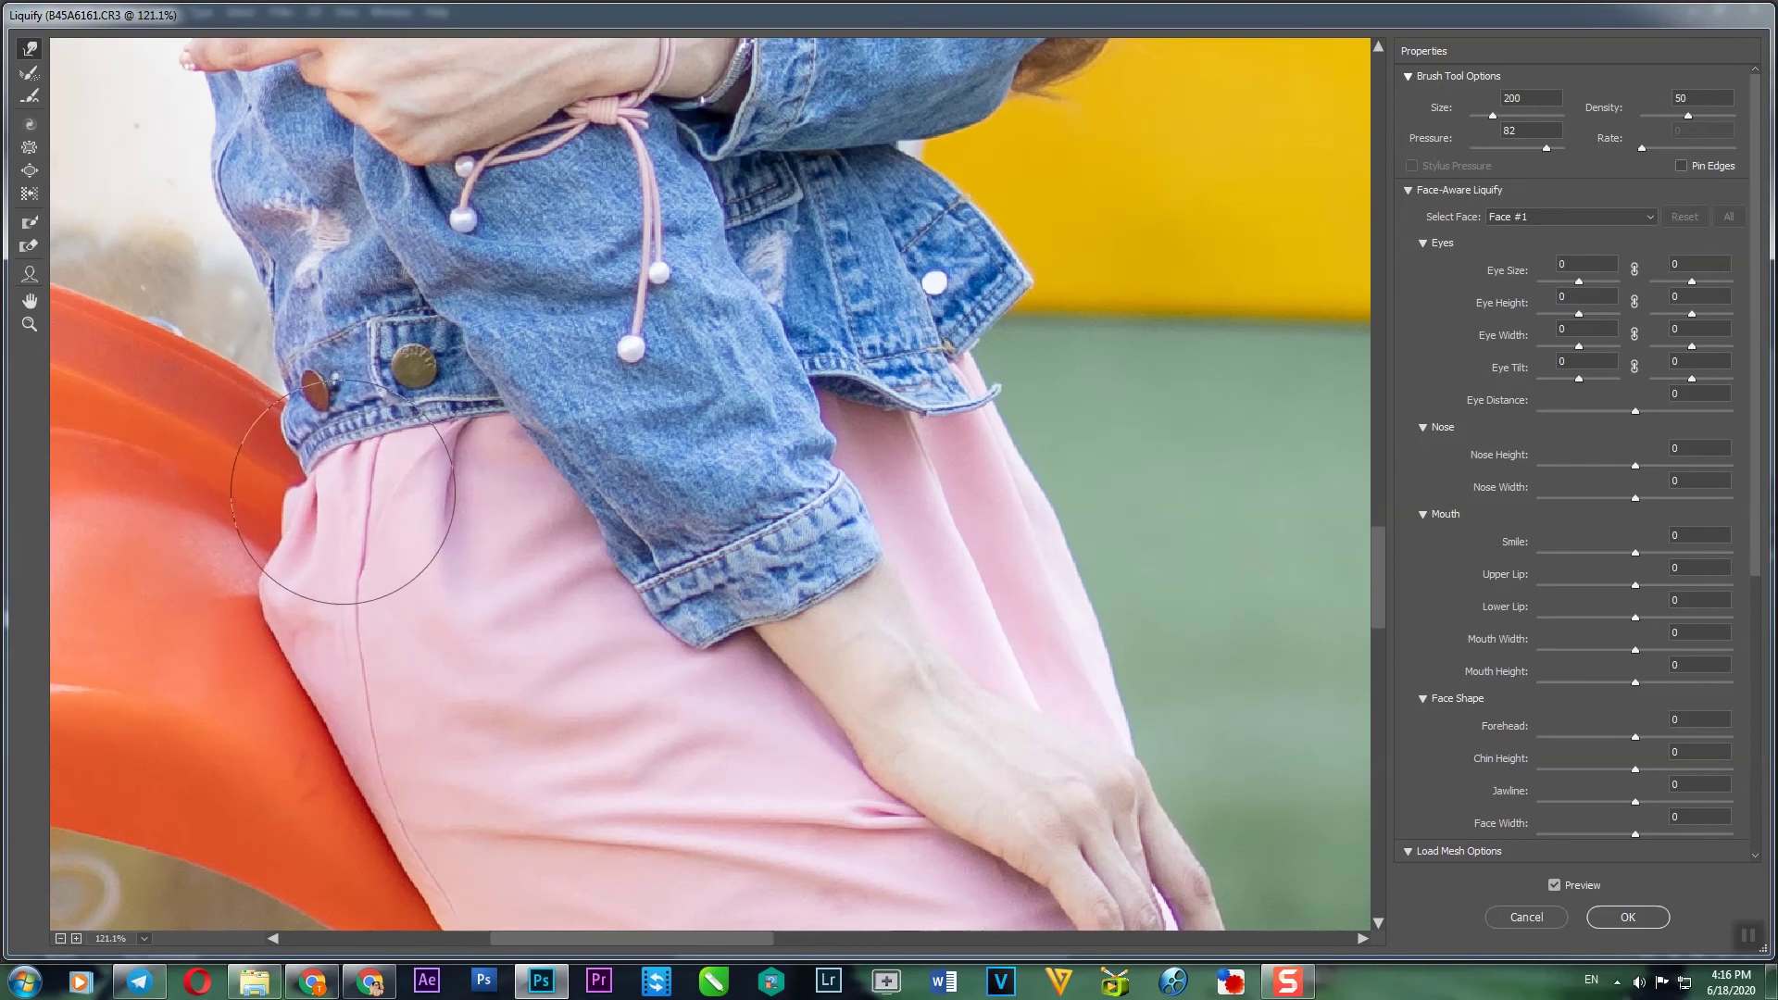
- Reshape the outer contour of the jacket's upper arm and shoulder with the warp brush at sizes 600 and 400
{"action": "left_click_drag", "start_coordinate": [435, 555], "coordinate": [546, 824]}
{"action": "left_click_drag", "start_coordinate": [426, 167], "coordinate": [536, 753]}
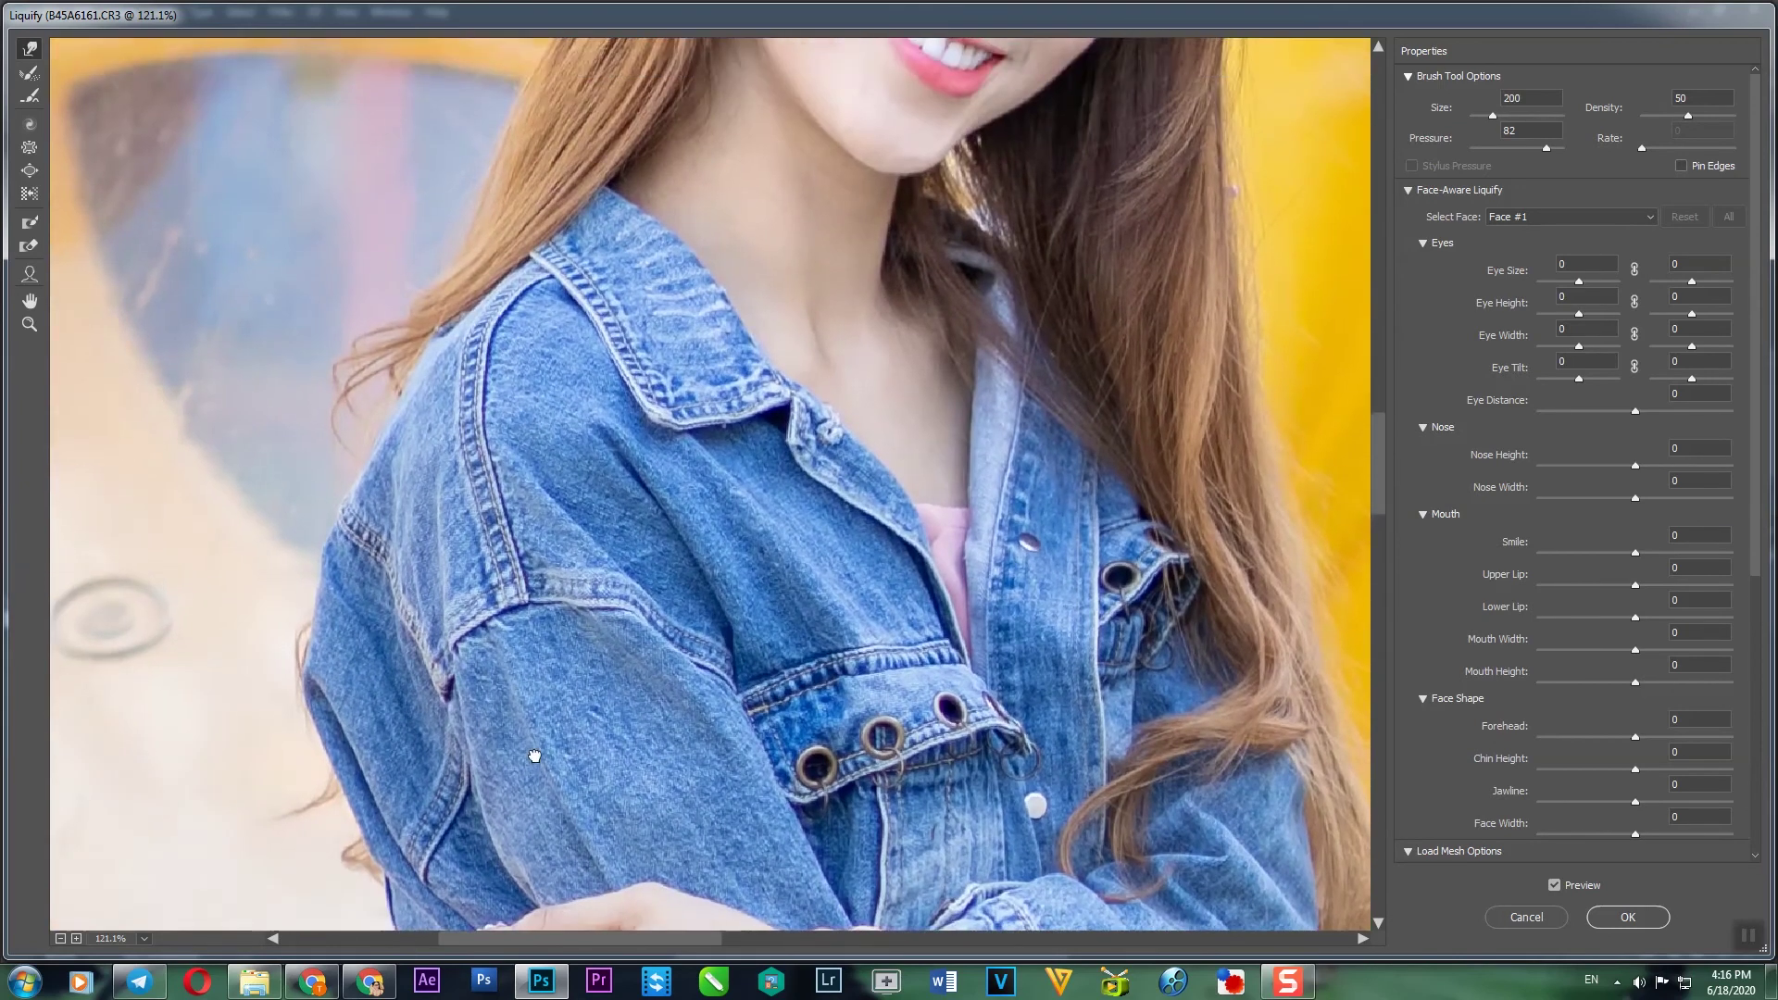
{"action": "key", "text": "bracketright"}
{"action": "key", "text": "bracketright"}
{"action": "key", "text": "bracketright"}
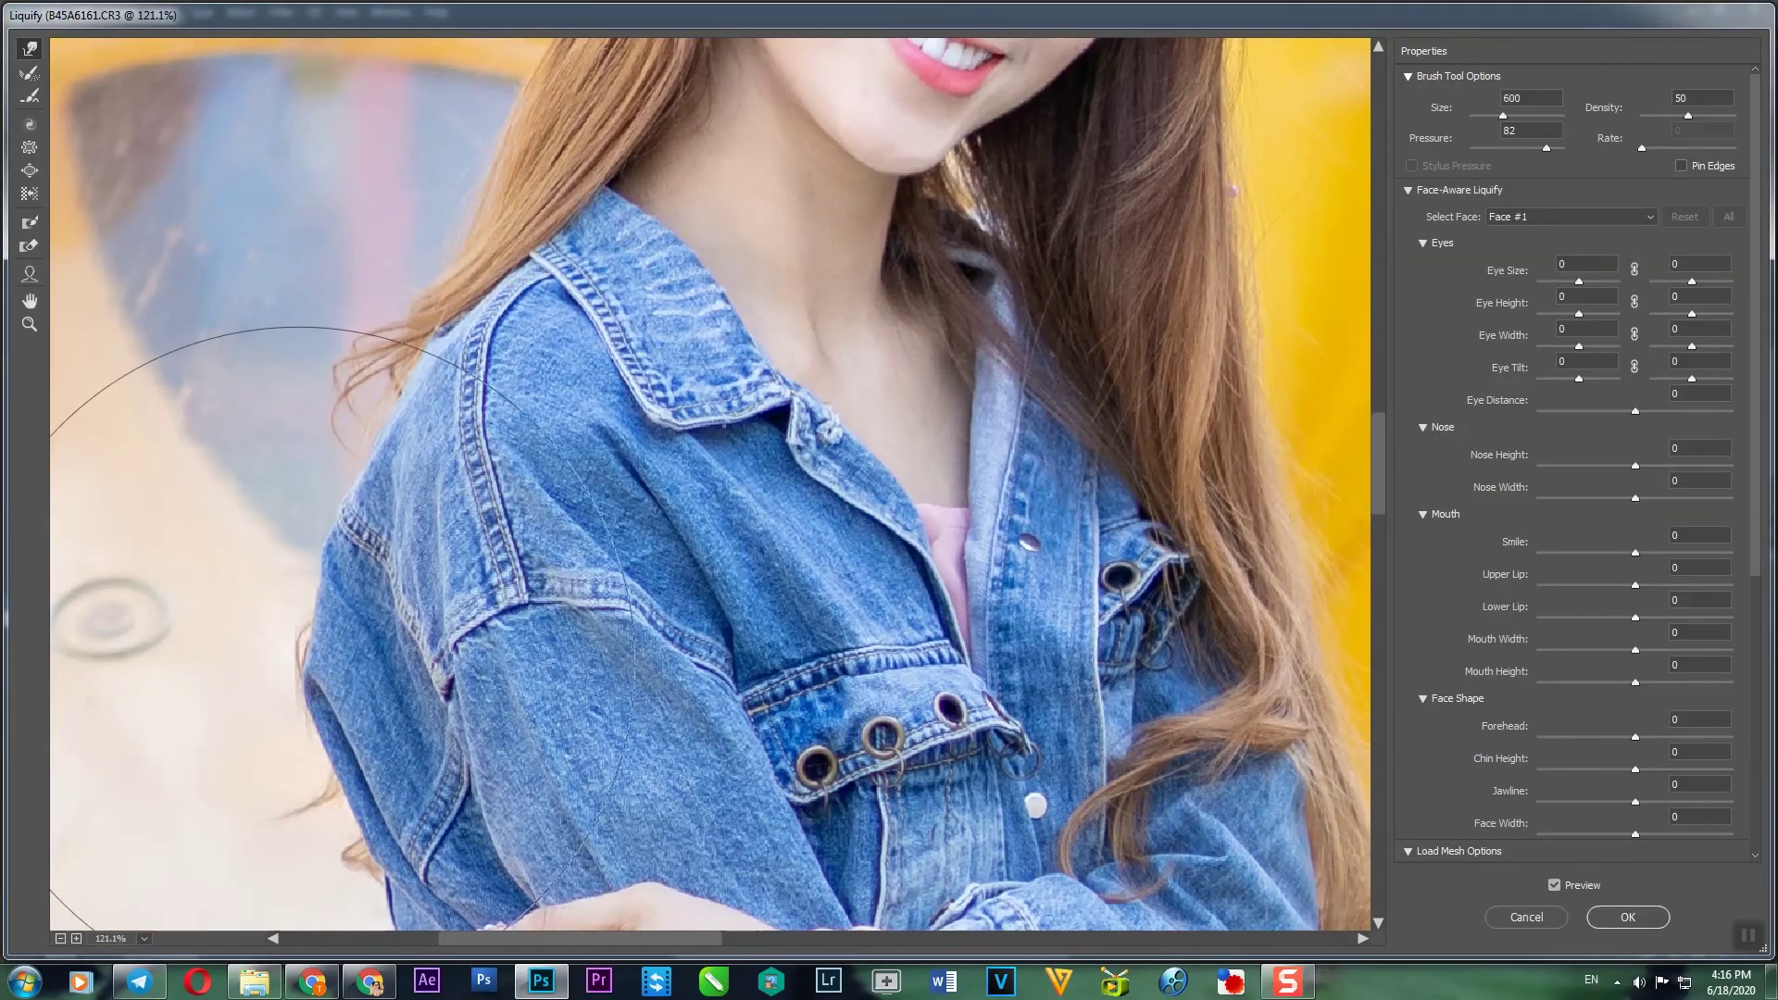
{"action": "mouse_move", "coordinate": [277, 648]}
{"action": "left_mouse_down"}
{"action": "mouse_move", "coordinate": [307, 657]}
{"action": "mouse_move", "coordinate": [289, 685]}
{"action": "left_mouse_up"}
{"action": "left_click_drag", "start_coordinate": [442, 605], "coordinate": [421, 658]}
{"action": "left_click_drag", "start_coordinate": [339, 518], "coordinate": [323, 514]}
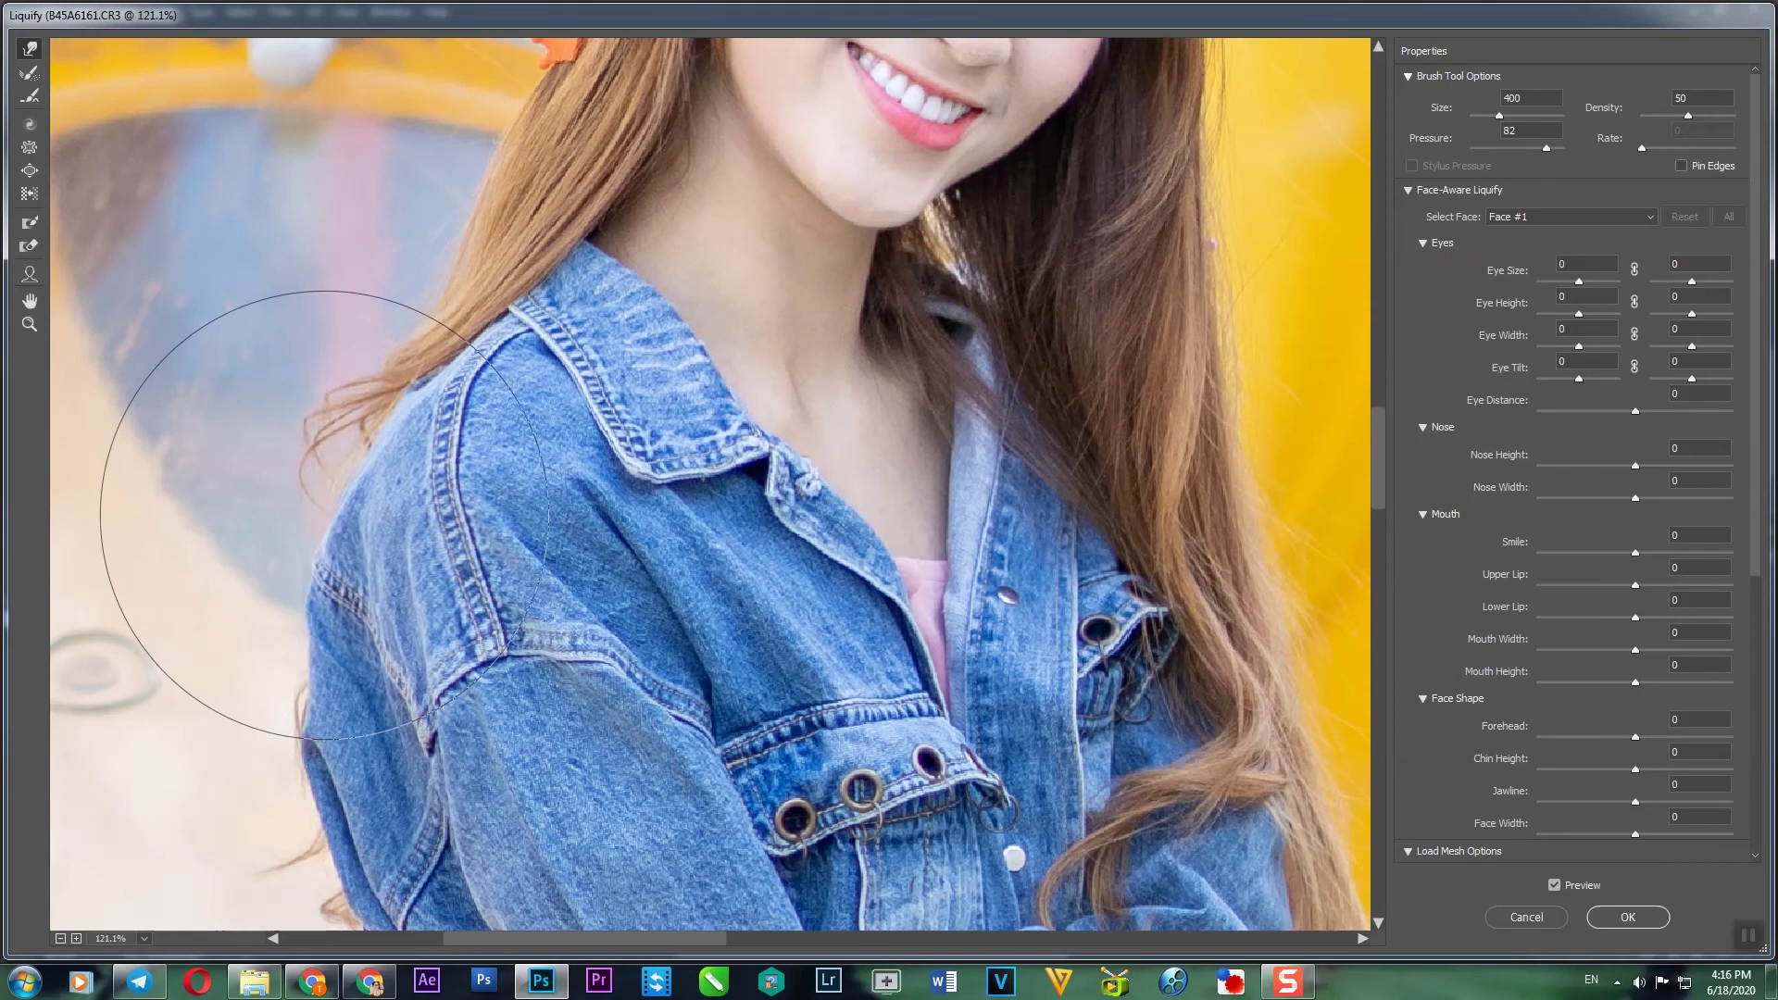
- Reduce the warp brush to size 250 and push in the outer contour of the hair beside the hair clips
{"action": "left_click_drag", "start_coordinate": [517, 468], "coordinate": [418, 729]}
{"action": "scroll", "coordinate": [417, 729], "scroll_direction": "up", "scroll_amount": 5}
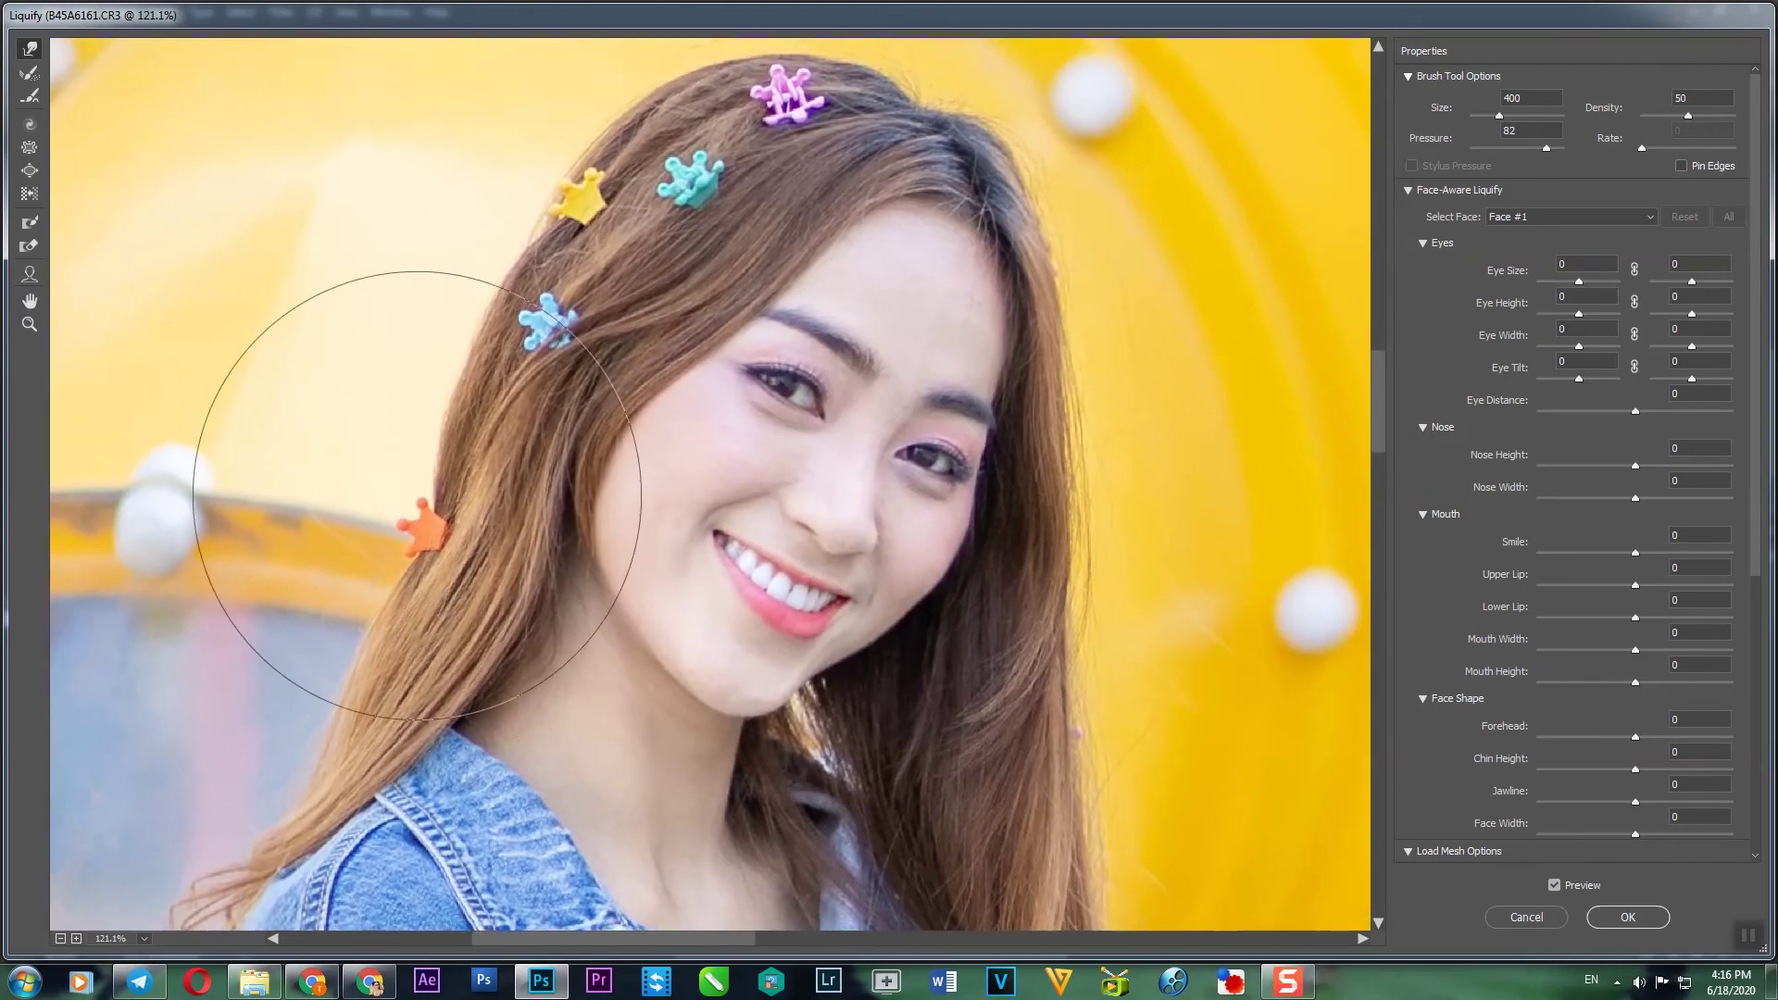
{"action": "key", "text": "bracketleft"}
{"action": "key", "text": "bracketleft"}
{"action": "left_click_drag", "start_coordinate": [416, 346], "coordinate": [430, 358]}
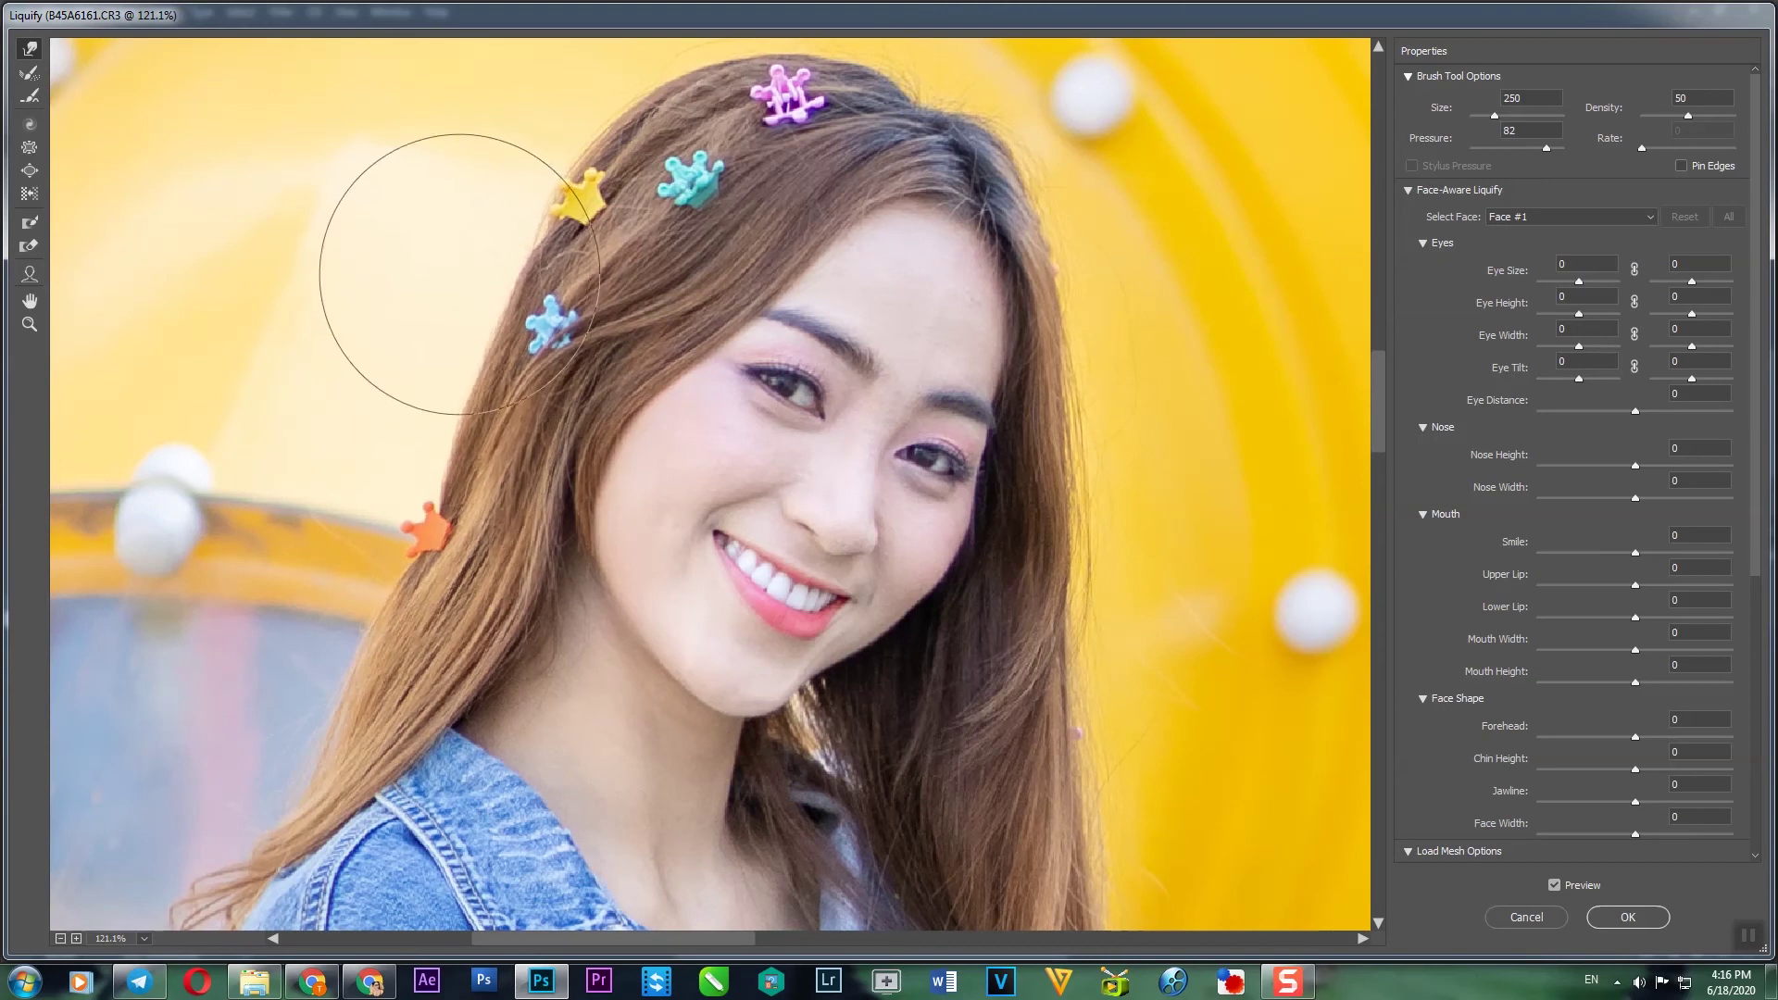
{"action": "left_click_drag", "start_coordinate": [572, 235], "coordinate": [518, 362]}
{"action": "left_click_drag", "start_coordinate": [515, 248], "coordinate": [539, 251]}
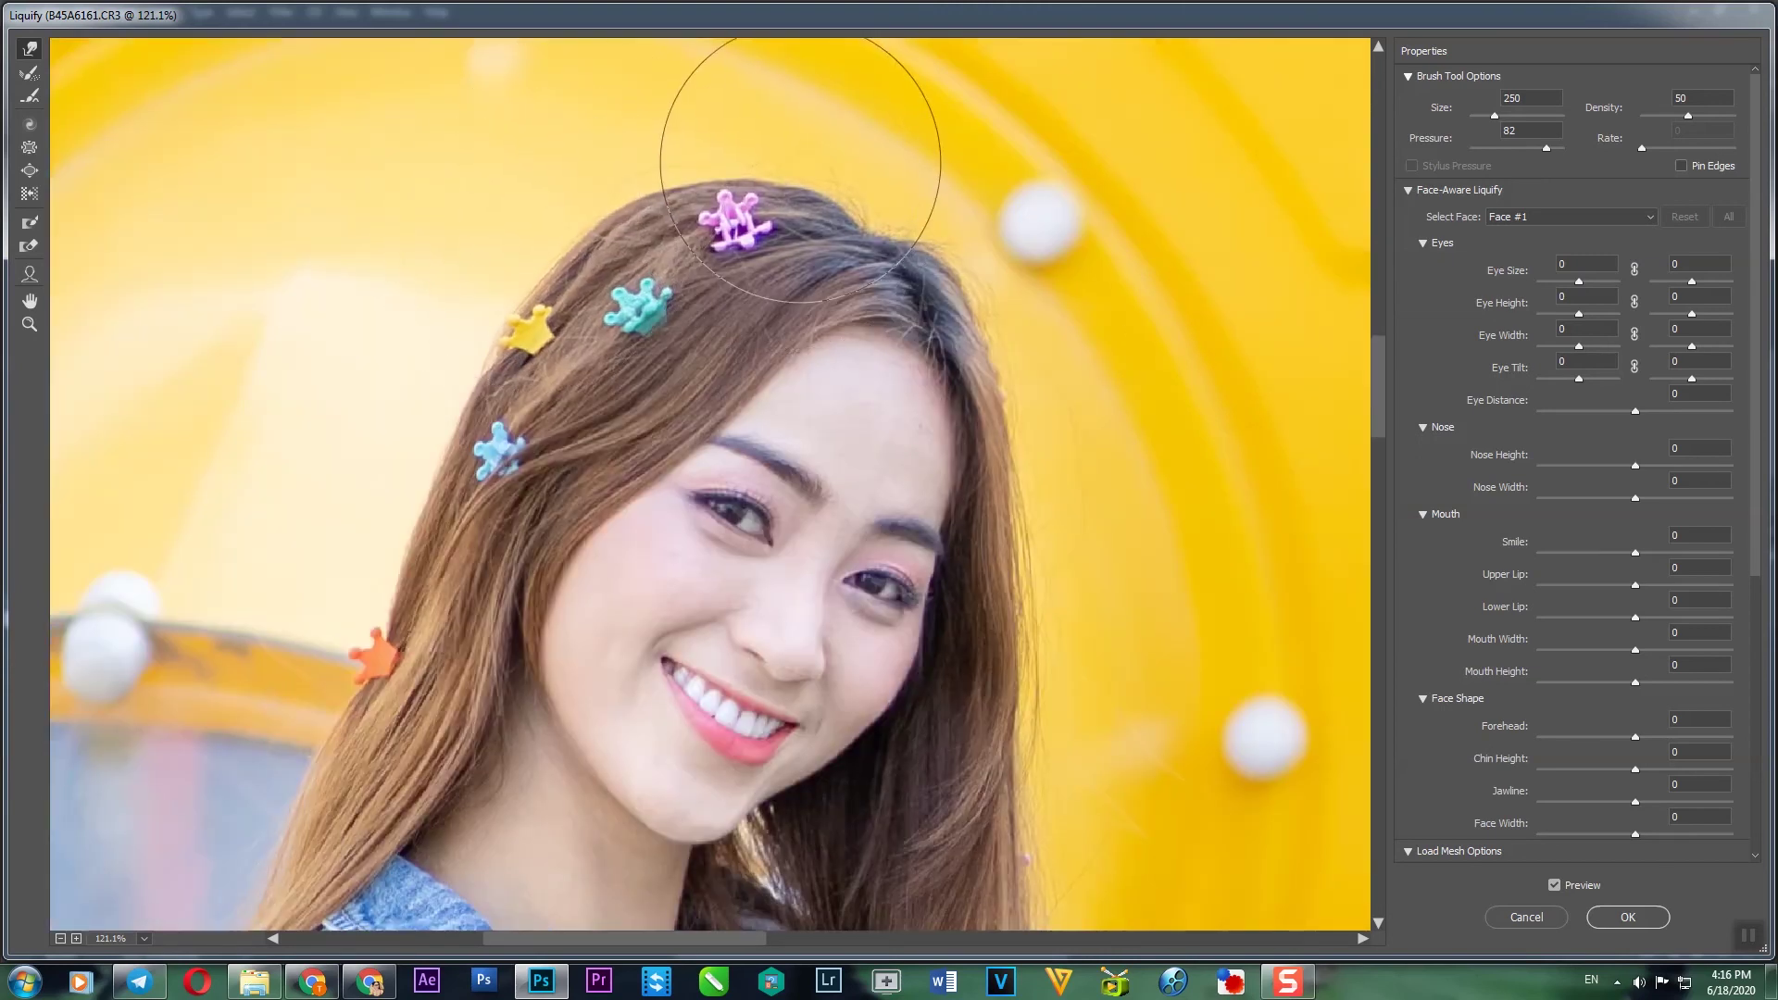
- Check the figure from head to hips and apply the Liquify reshaping to the photo
{"action": "left_click_drag", "start_coordinate": [992, 370], "coordinate": [923, 148]}
{"action": "left_click_drag", "start_coordinate": [1007, 552], "coordinate": [925, 293]}
{"action": "mouse_move", "coordinate": [926, 824]}
{"action": "left_mouse_down"}
{"action": "mouse_move", "coordinate": [873, 559]}
{"action": "mouse_move", "coordinate": [877, 462]}
{"action": "left_mouse_up"}
{"action": "mouse_move", "coordinate": [890, 557]}
{"action": "left_mouse_down"}
{"action": "mouse_move", "coordinate": [833, 278]}
{"action": "mouse_move", "coordinate": [794, 318]}
{"action": "mouse_move", "coordinate": [831, 263]}
{"action": "left_mouse_up"}
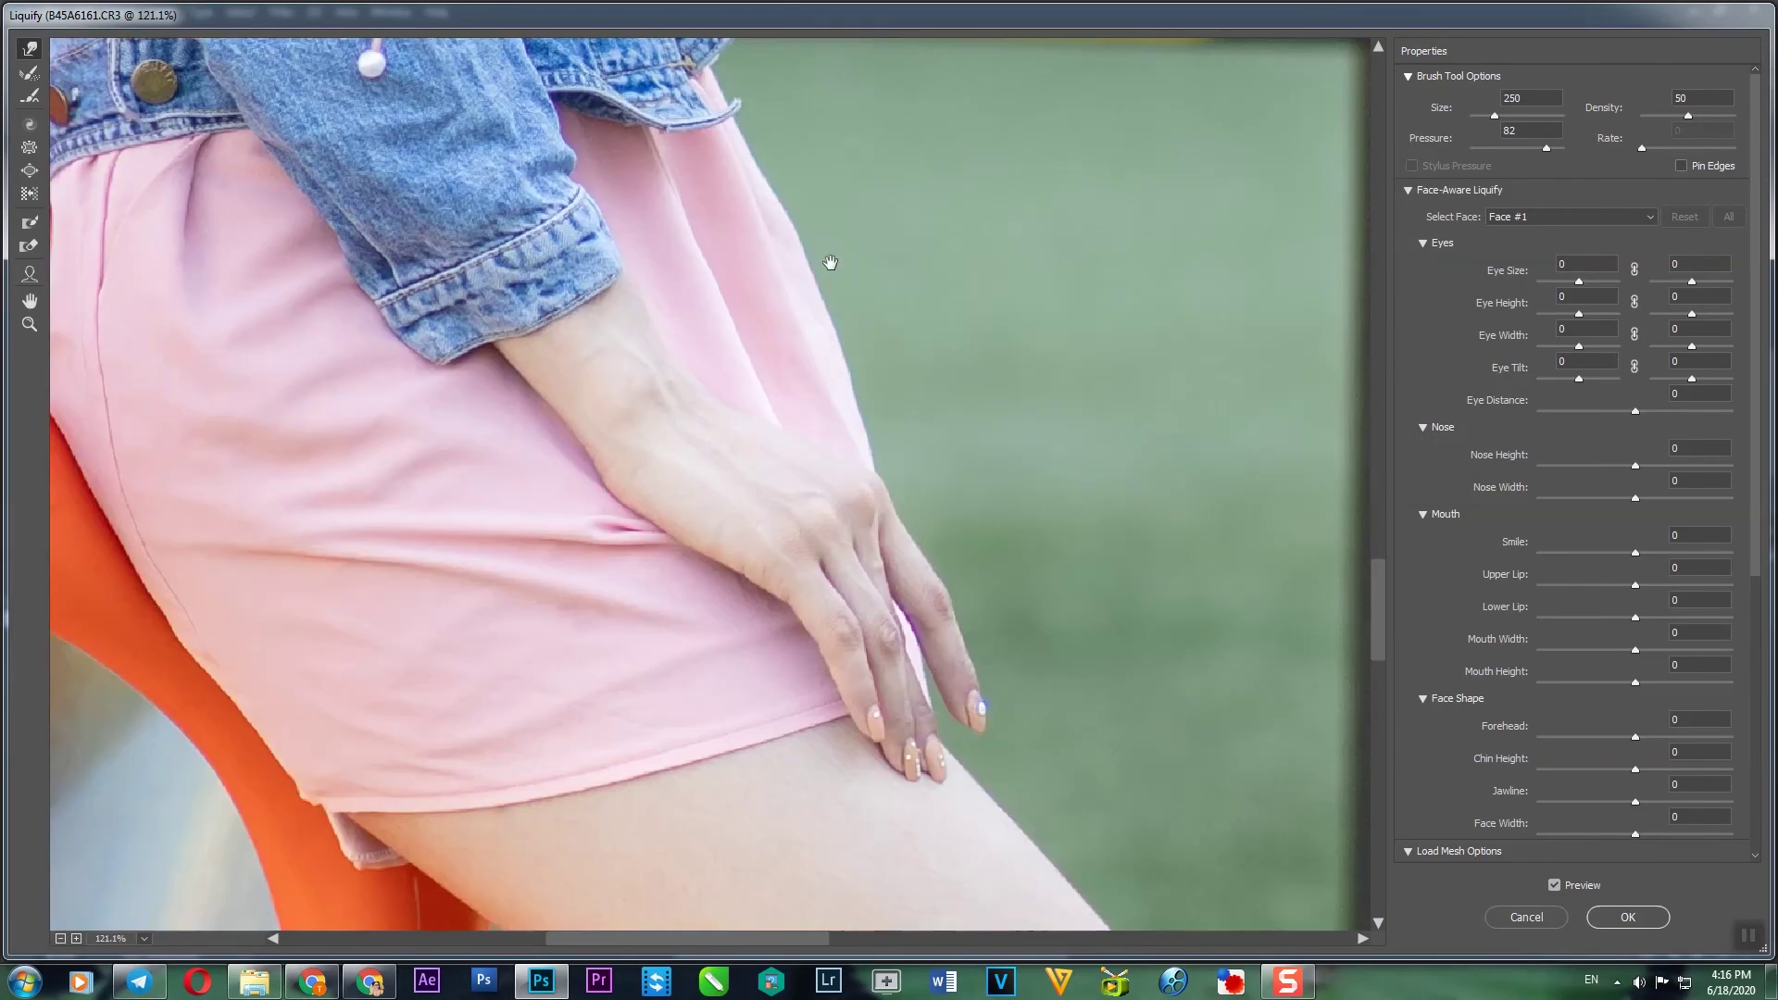
{"action": "left_click", "coordinate": [1627, 917]}
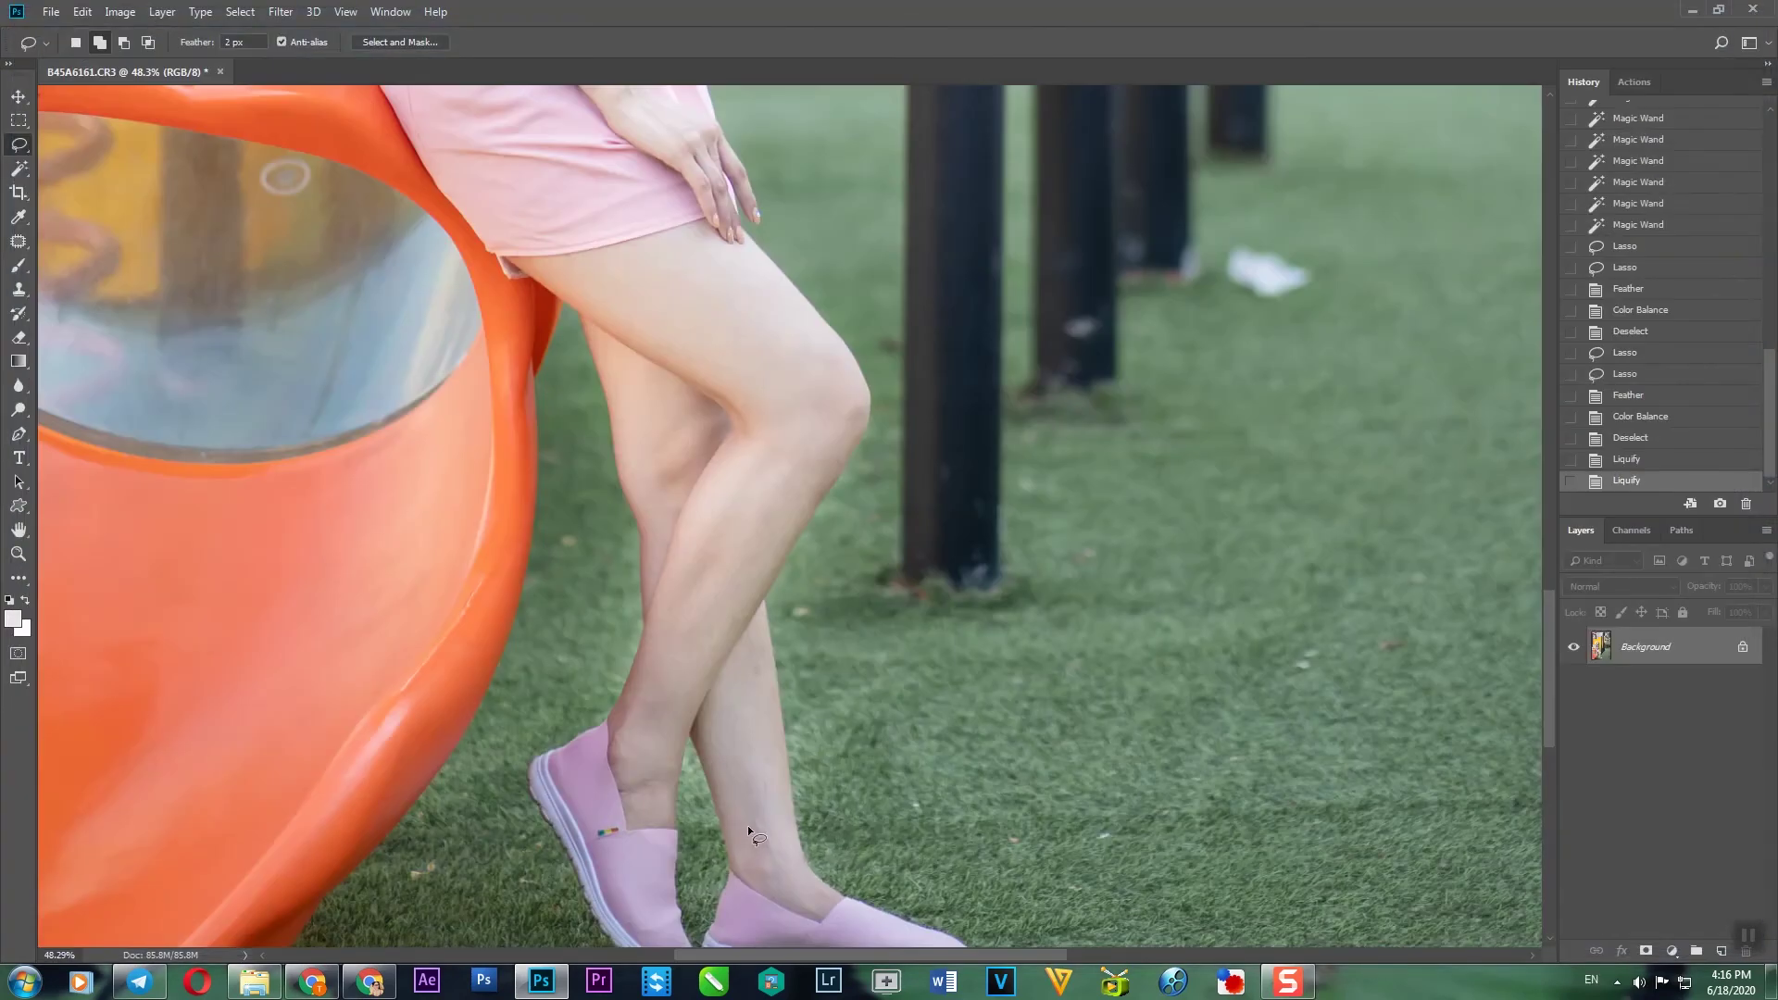
- Review the reshaped figure and open the photo in the SkinFiner filter
{"action": "scroll", "coordinate": [747, 825], "scroll_direction": "down", "scroll_amount": 5}
{"action": "scroll", "coordinate": [736, 331], "scroll_direction": "up", "scroll_amount": 10}
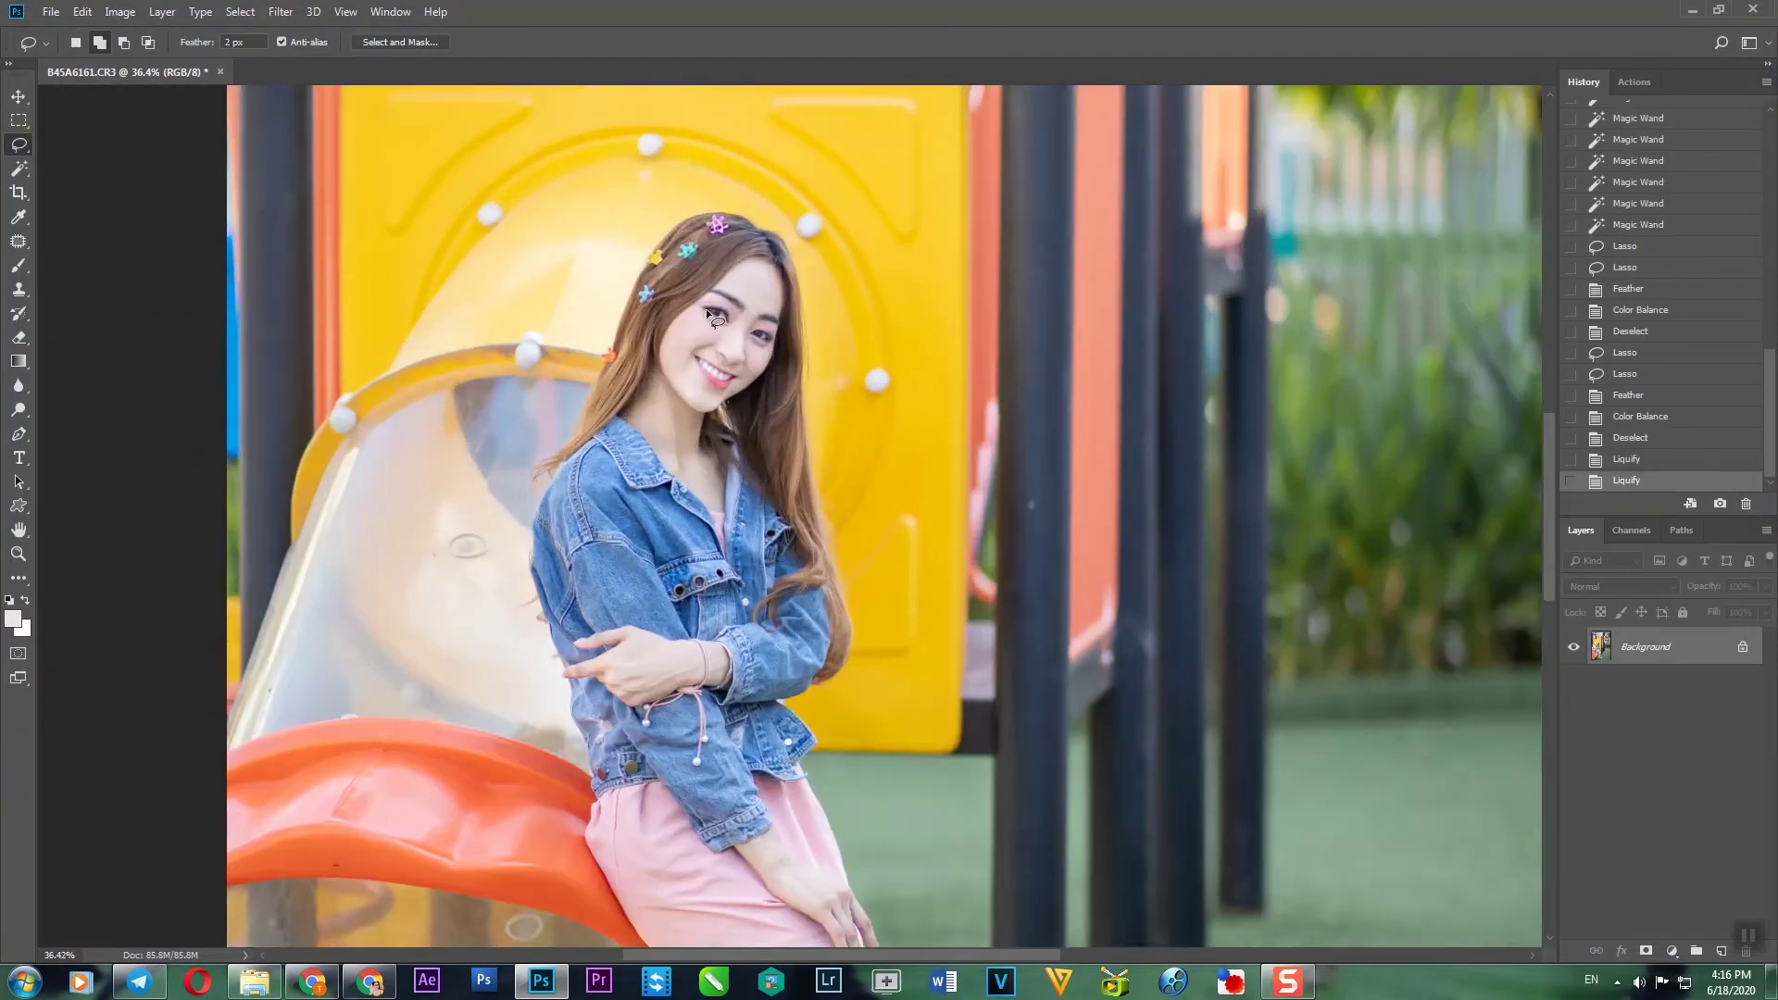
{"action": "scroll", "coordinate": [756, 431], "scroll_direction": "down", "scroll_amount": 6}
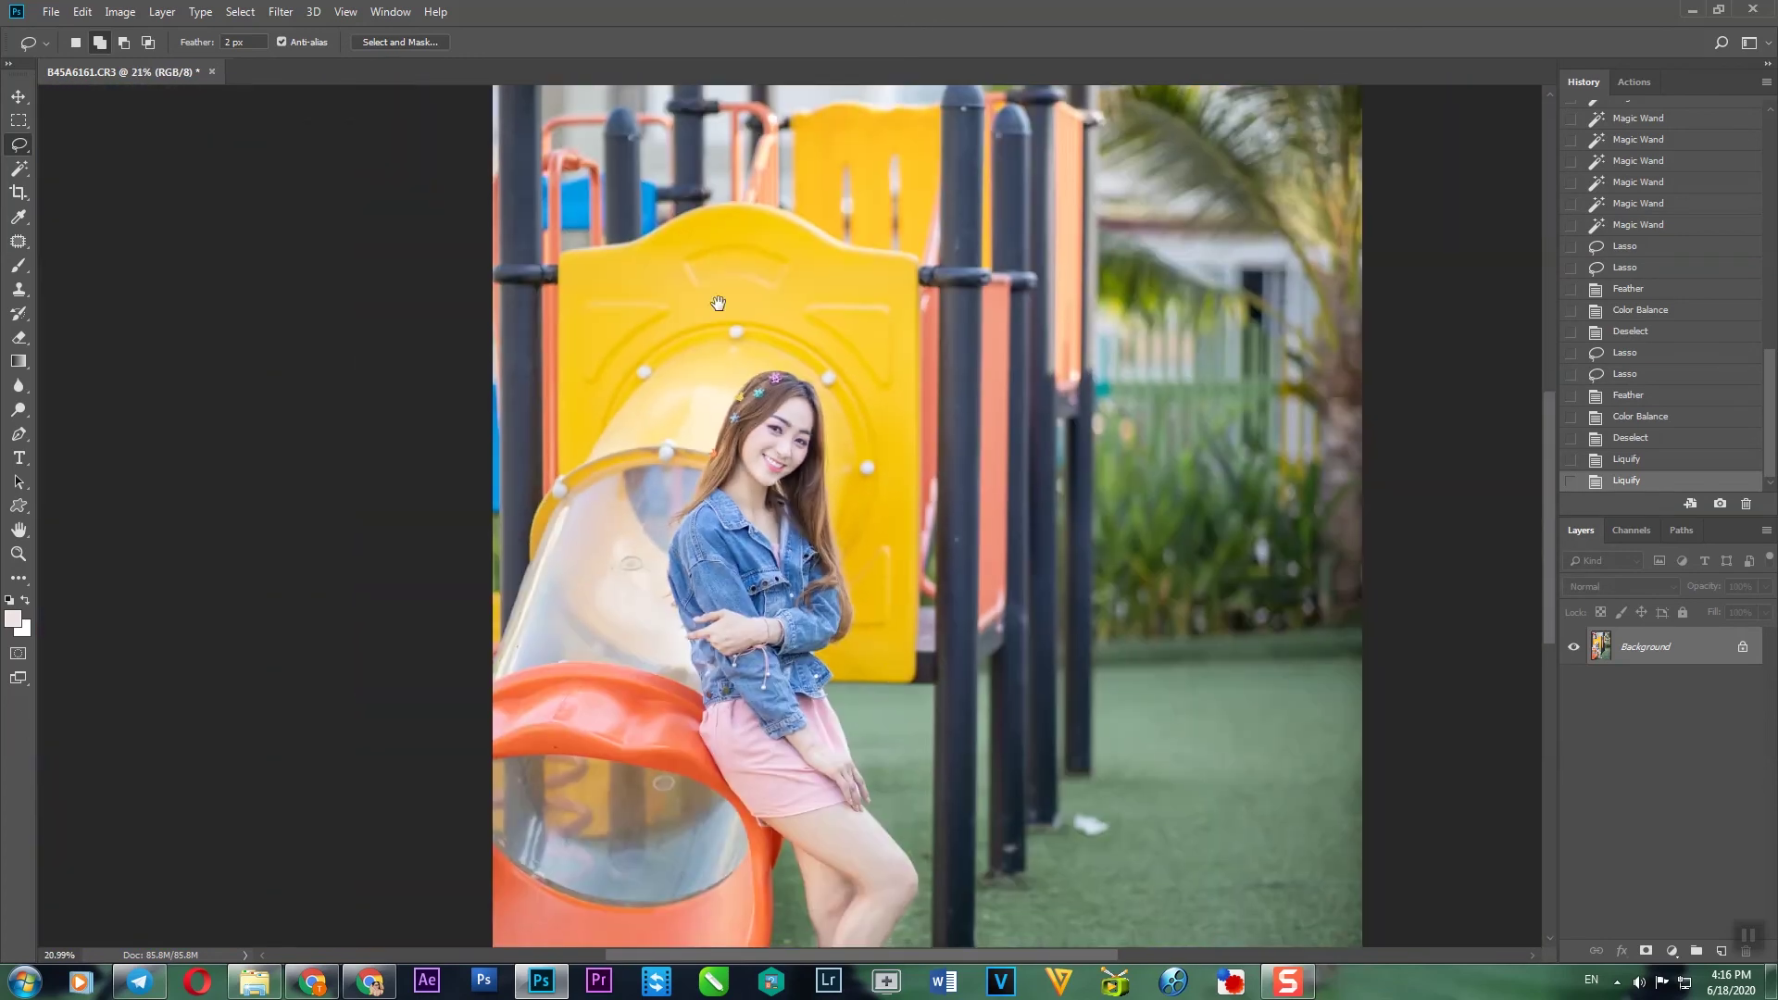
{"action": "left_click_drag", "start_coordinate": [718, 303], "coordinate": [792, 519]}
{"action": "scroll", "coordinate": [701, 262], "scroll_direction": "down", "scroll_amount": 3}
{"action": "scroll", "coordinate": [807, 535], "scroll_direction": "up", "scroll_amount": 1}
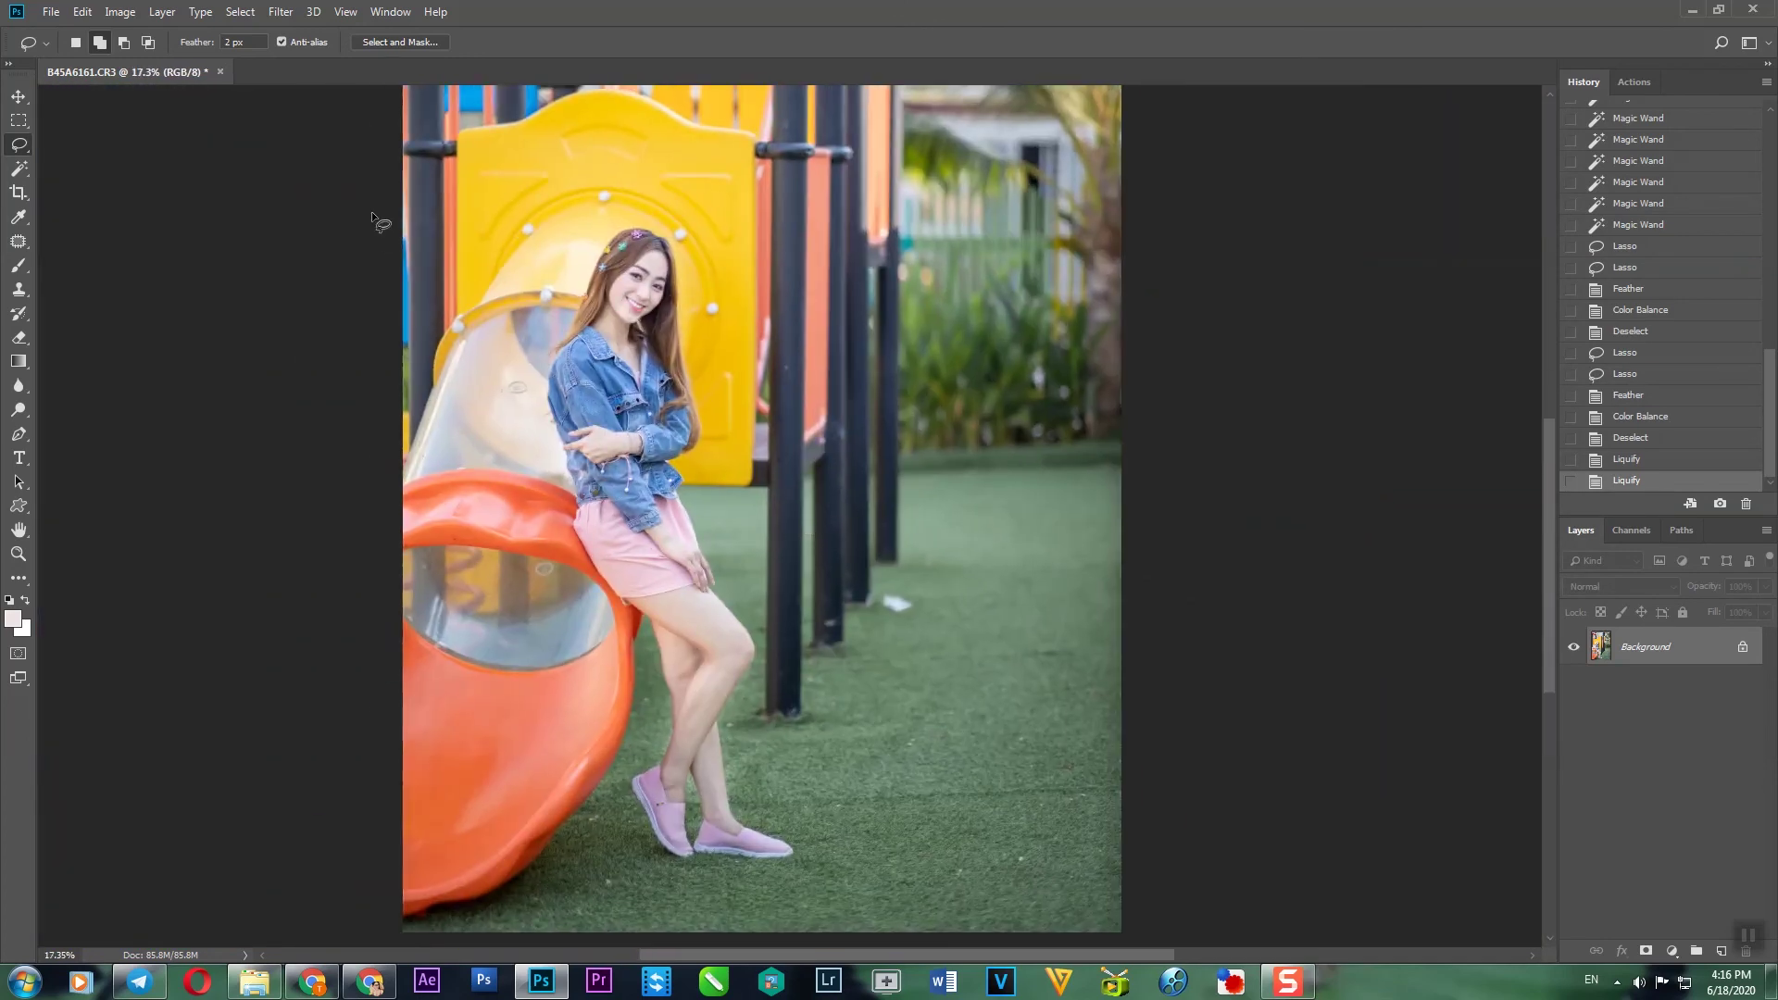
{"action": "left_click", "coordinate": [281, 13]}
{"action": "mouse_move", "coordinate": [383, 426]}
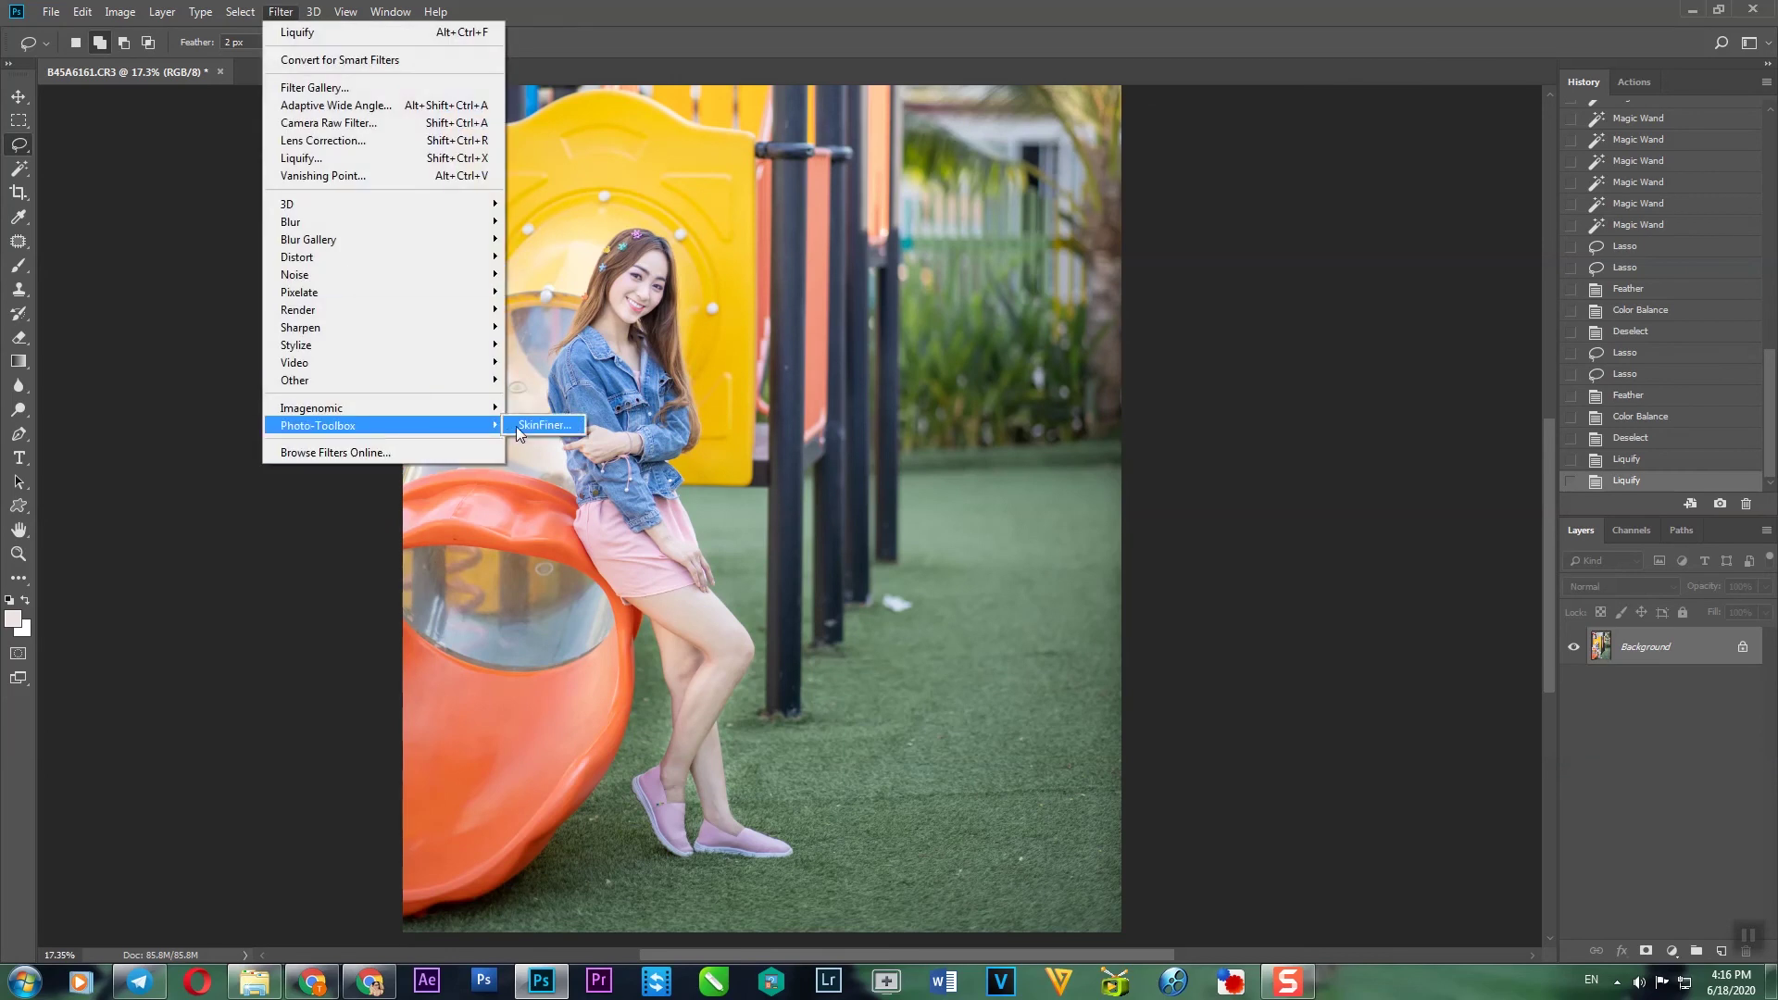
{"action": "left_click", "coordinate": [519, 426]}
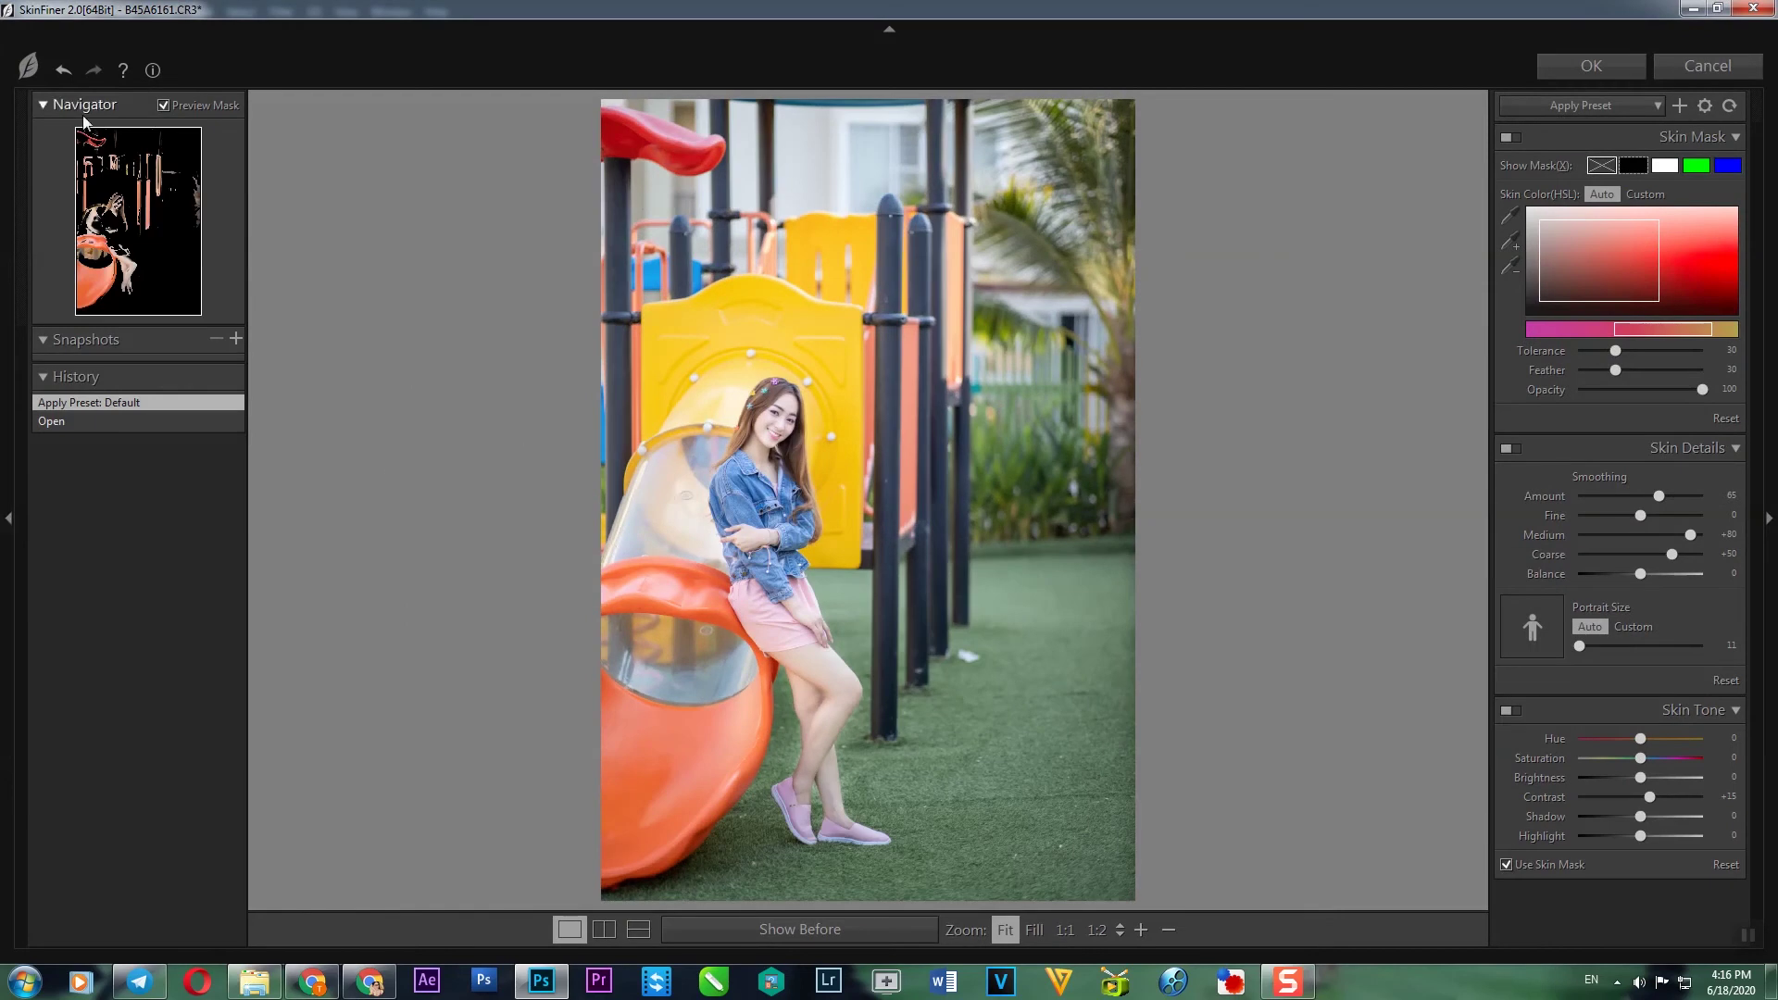
- Expand the SkinFiner skin mask's color range with additional color samples from the face and ankle
{"action": "left_click", "coordinate": [1515, 245]}
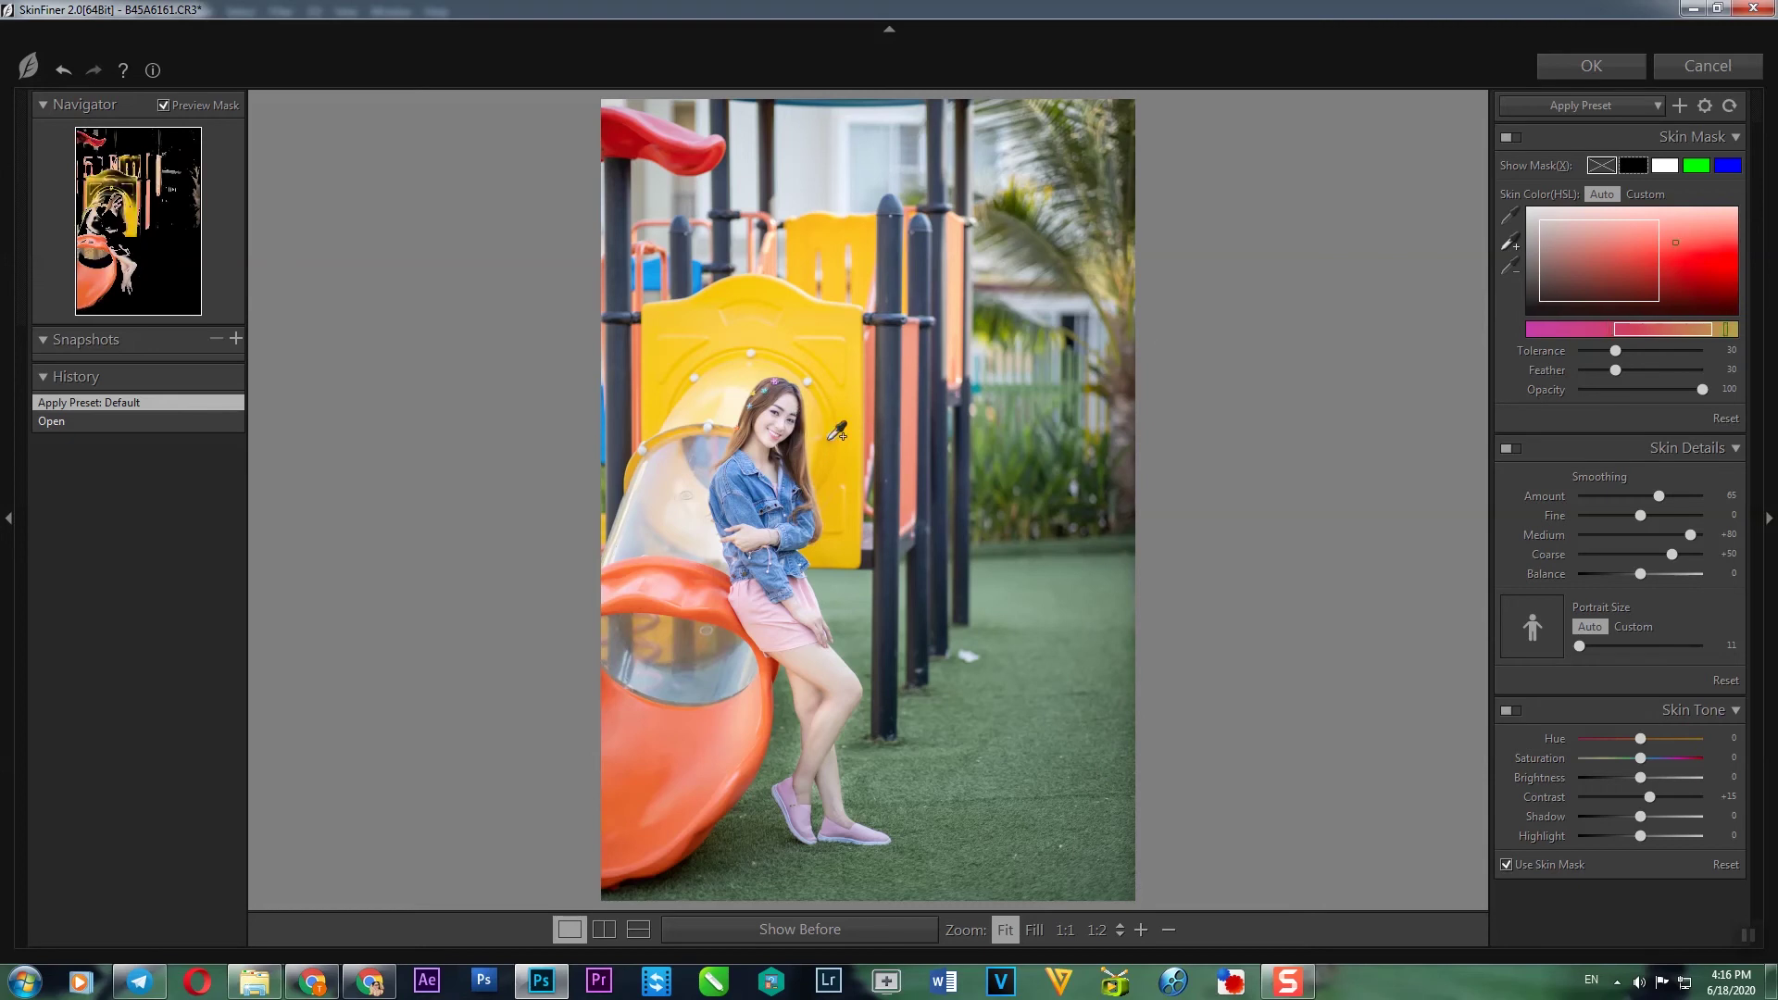
{"action": "left_click", "coordinate": [792, 411]}
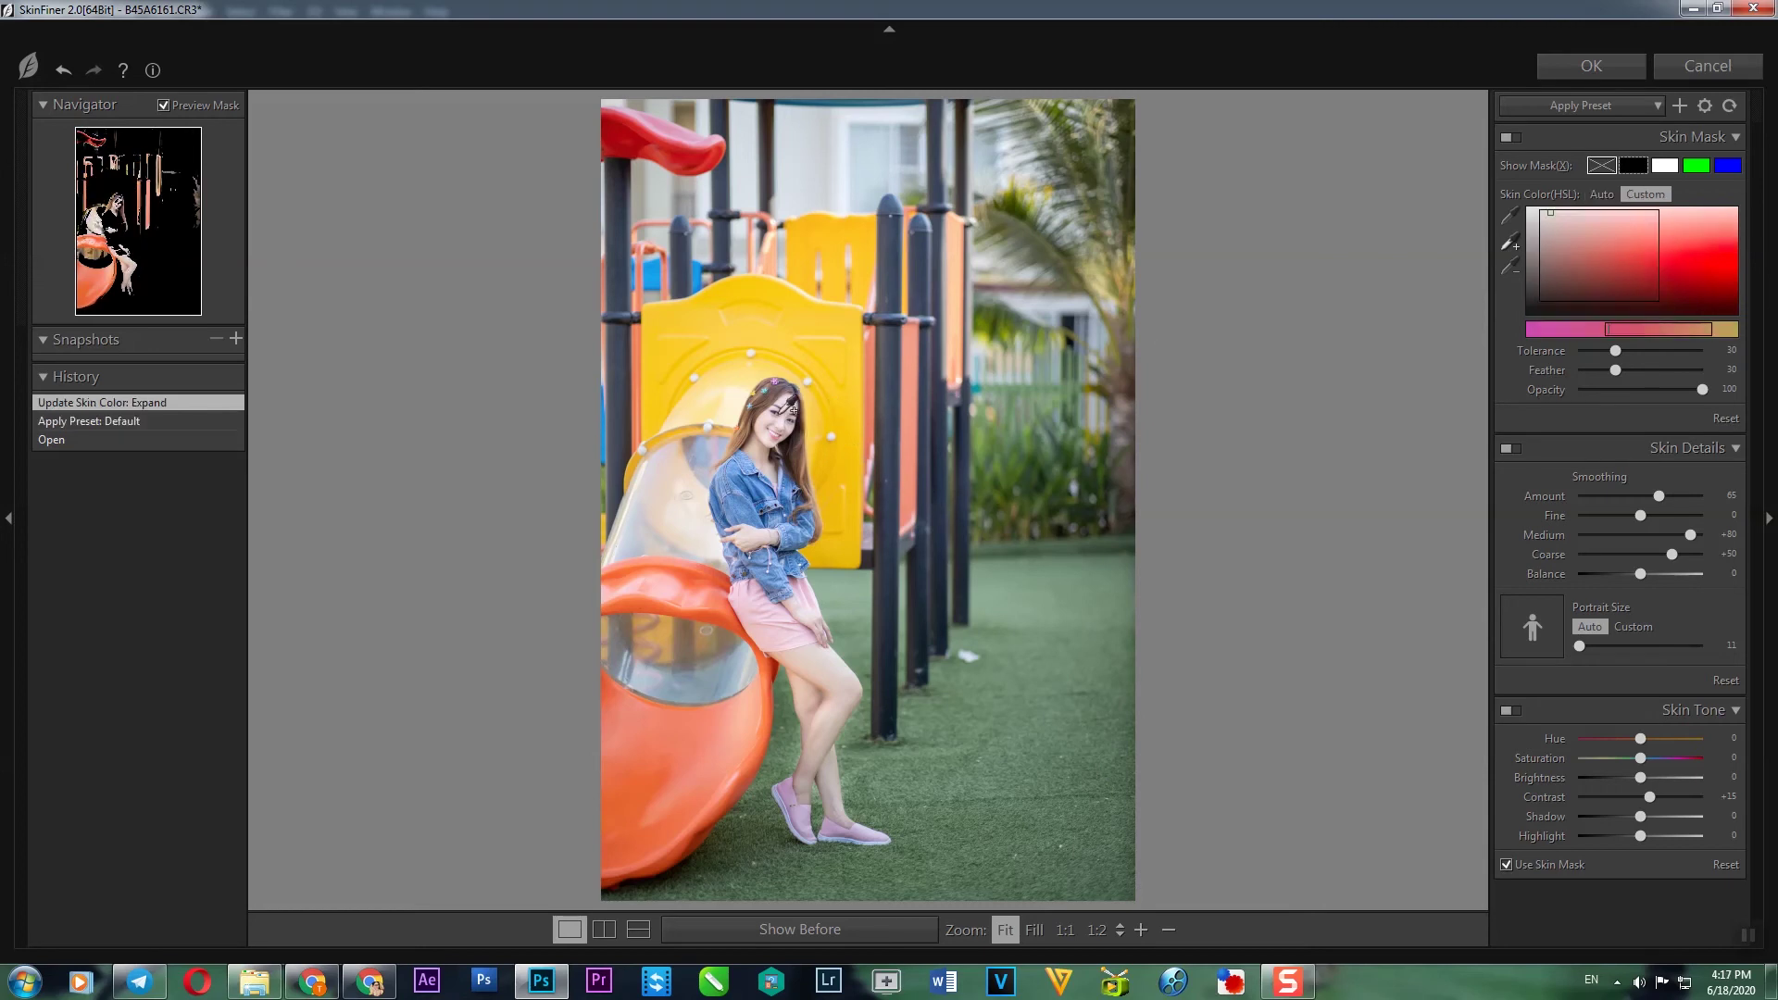
{"action": "left_click", "coordinate": [801, 427]}
{"action": "left_click", "coordinate": [792, 438]}
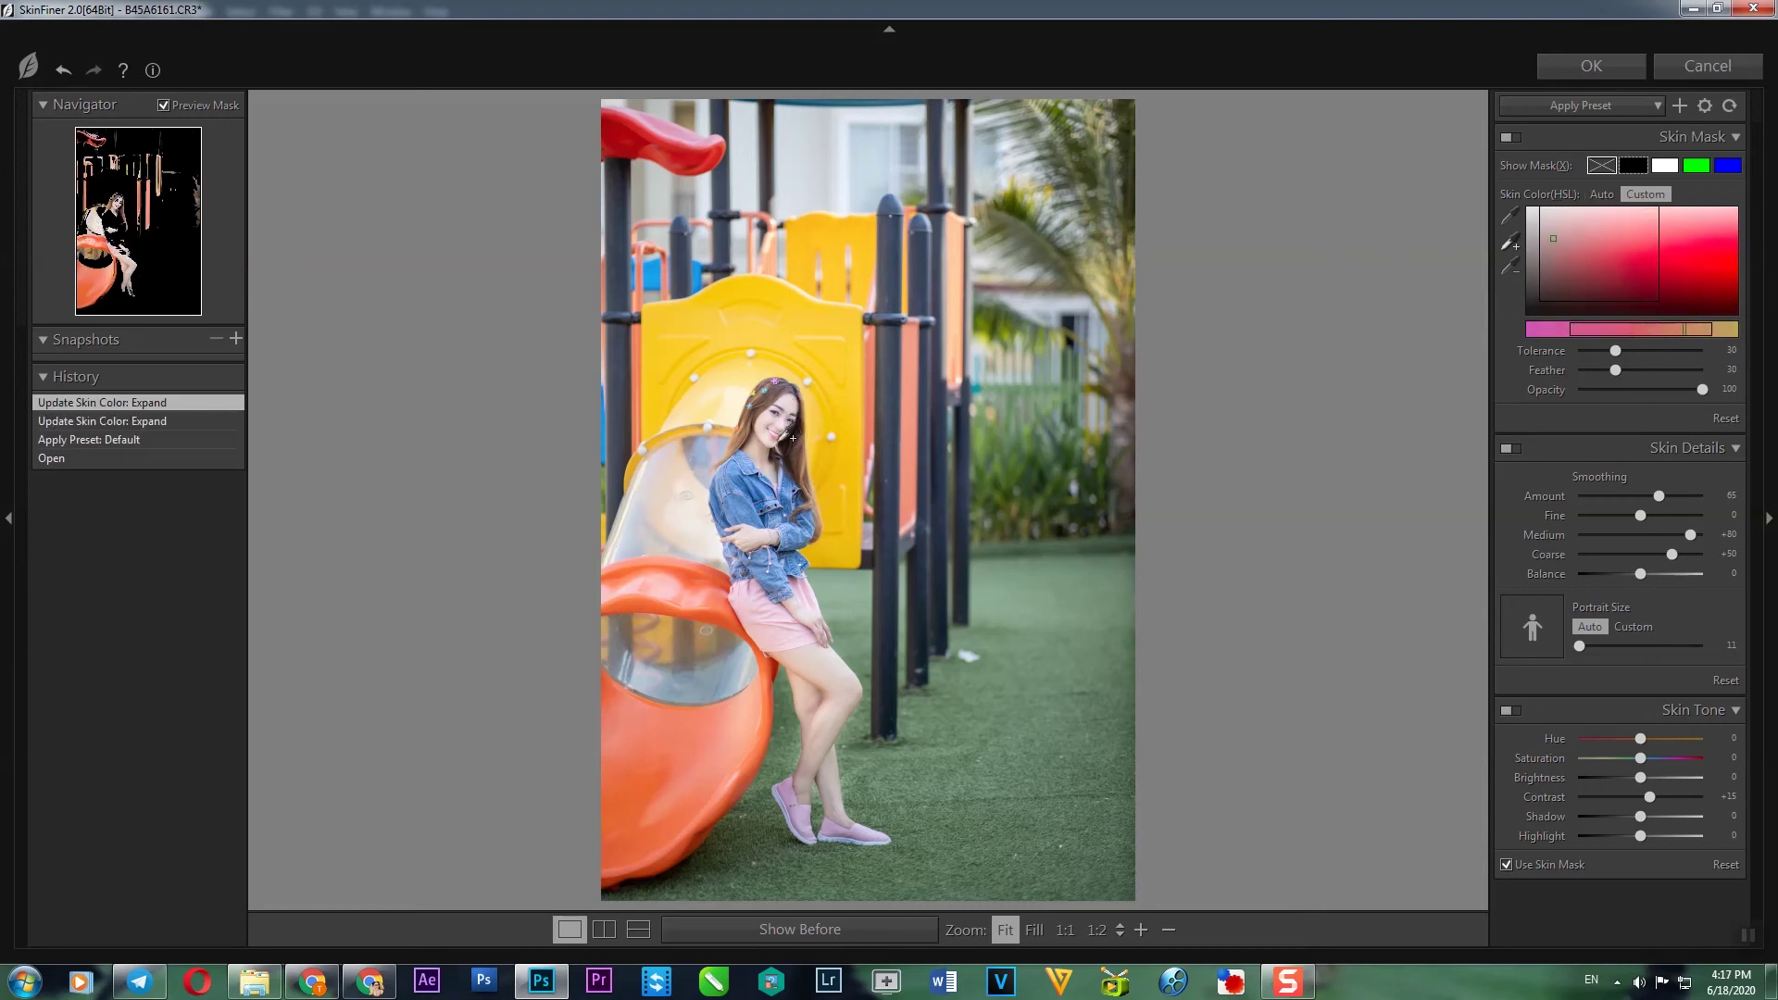
{"action": "left_click", "coordinate": [776, 441]}
{"action": "left_click", "coordinate": [832, 796]}
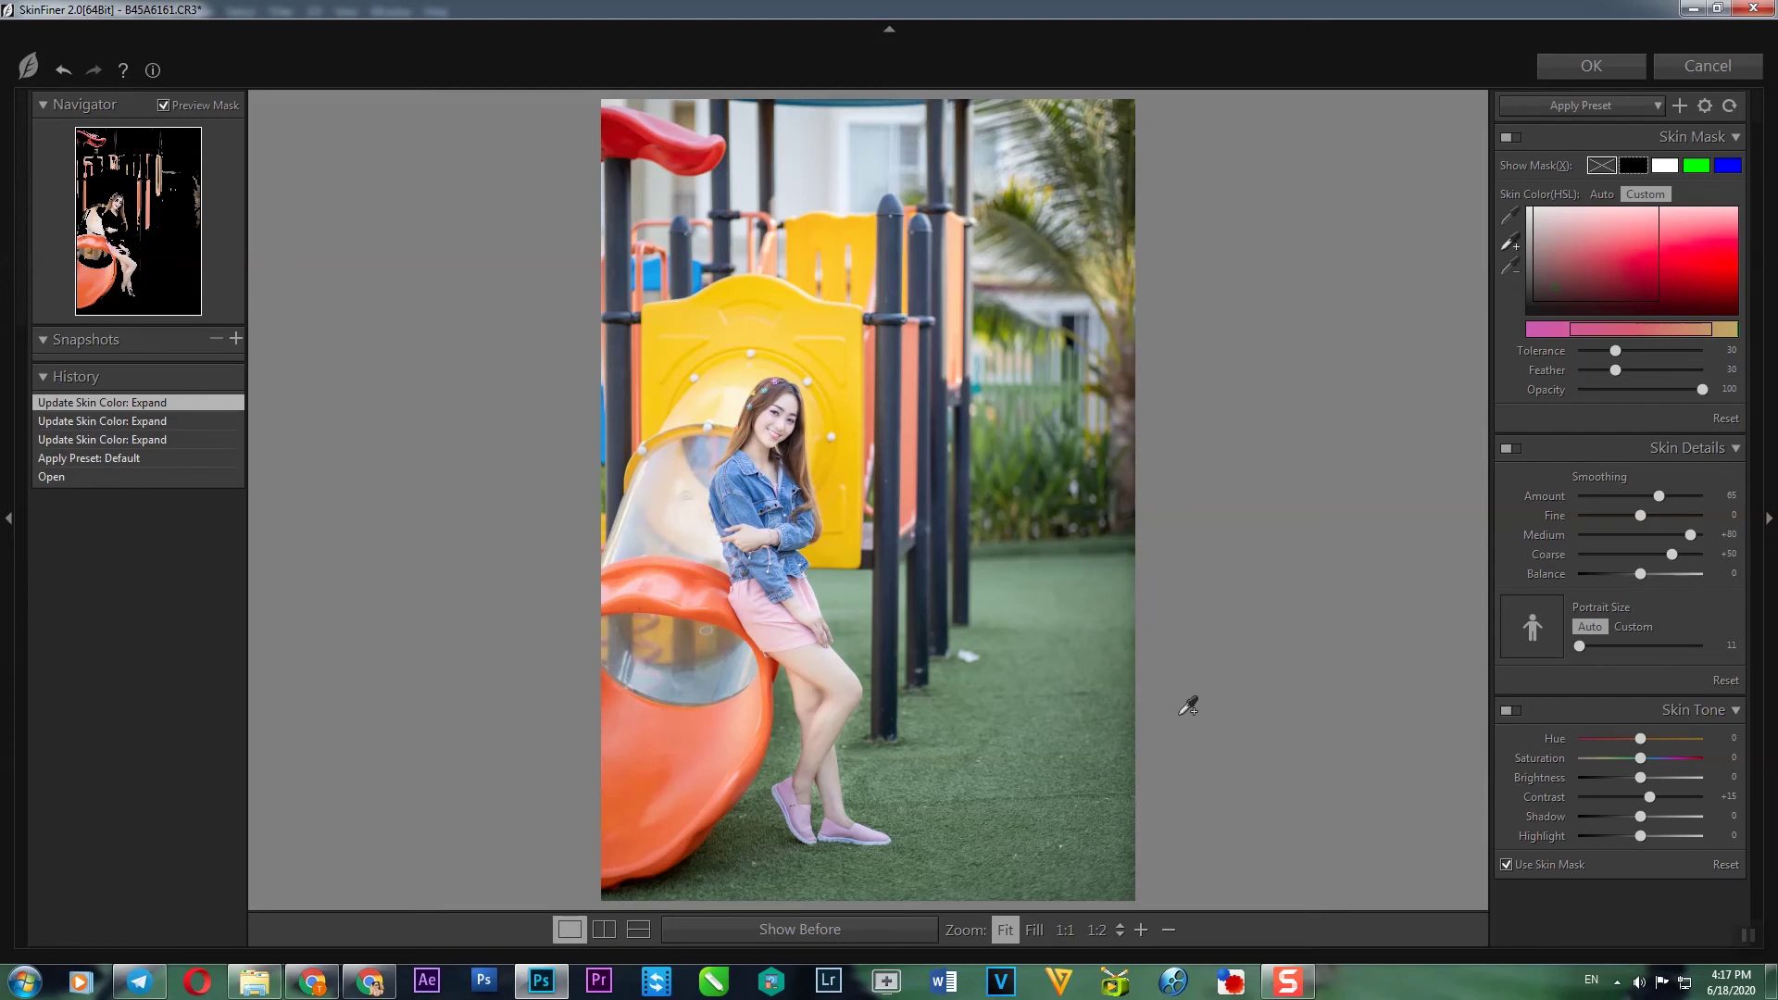
- Set Portrait Size to 10 and Fine smoothing to -70, and apply the SkinFiner filter
{"action": "left_click", "coordinate": [1600, 524]}
{"action": "left_click_drag", "start_coordinate": [1579, 645], "coordinate": [1472, 646]}
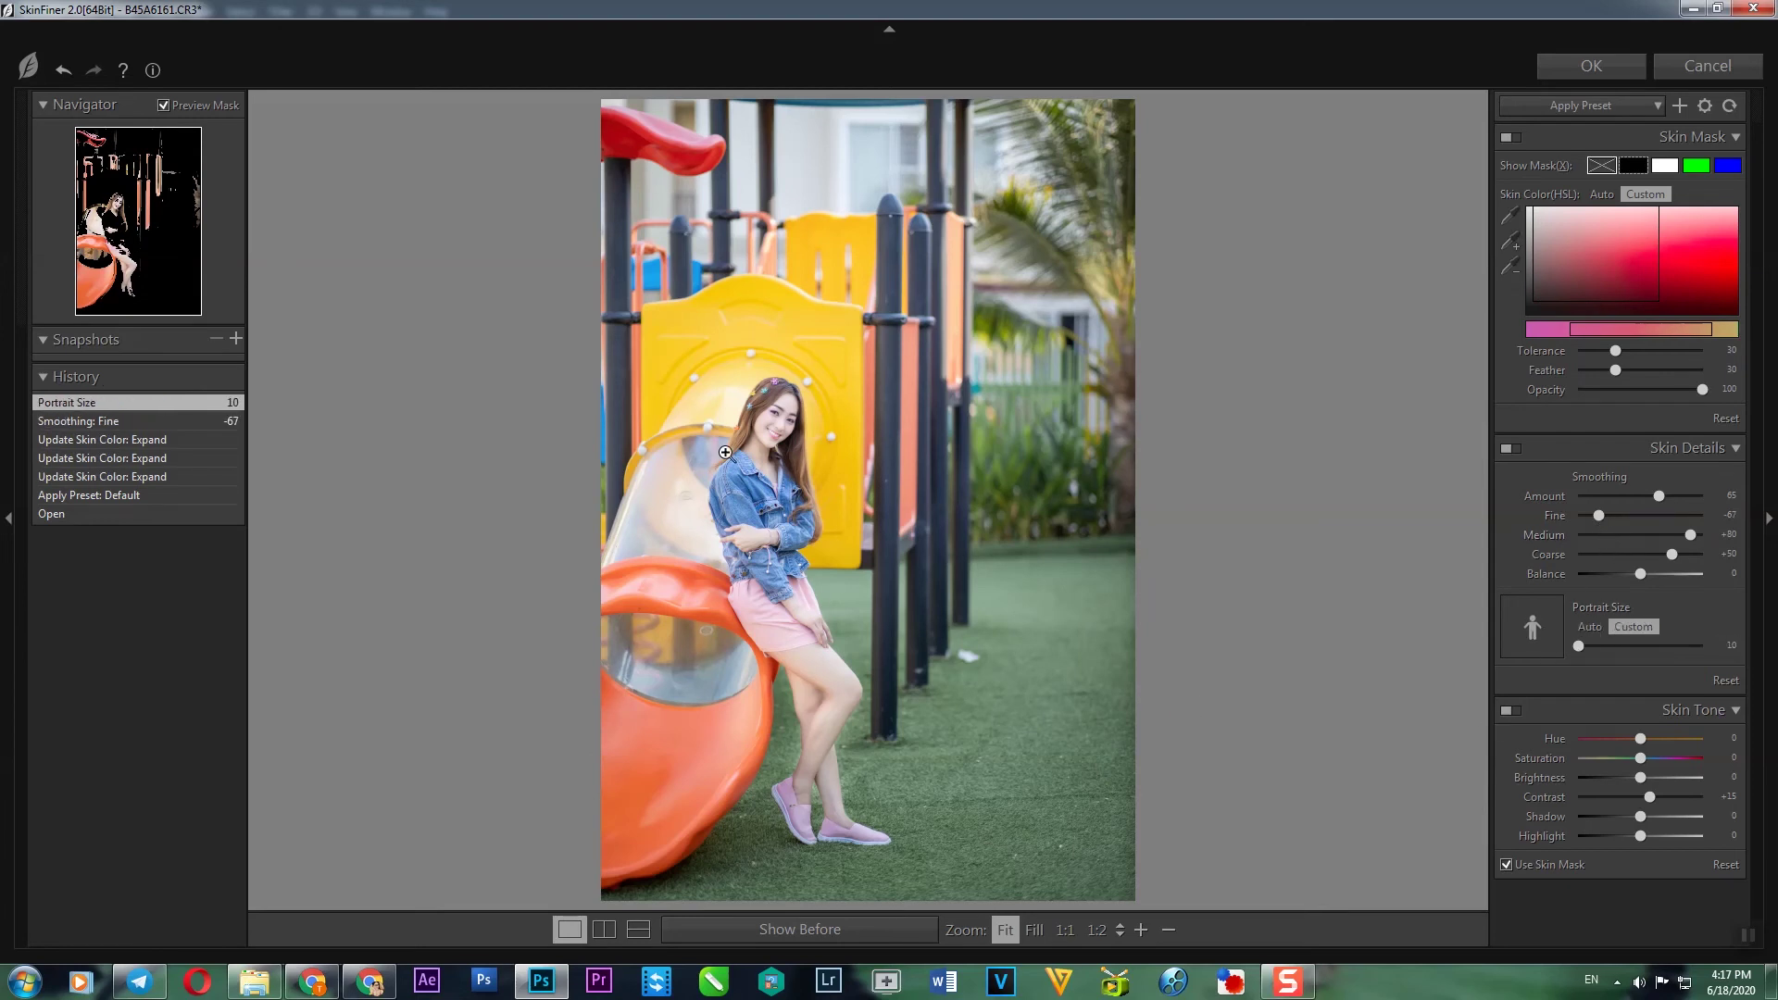
{"action": "left_click", "coordinate": [784, 427]}
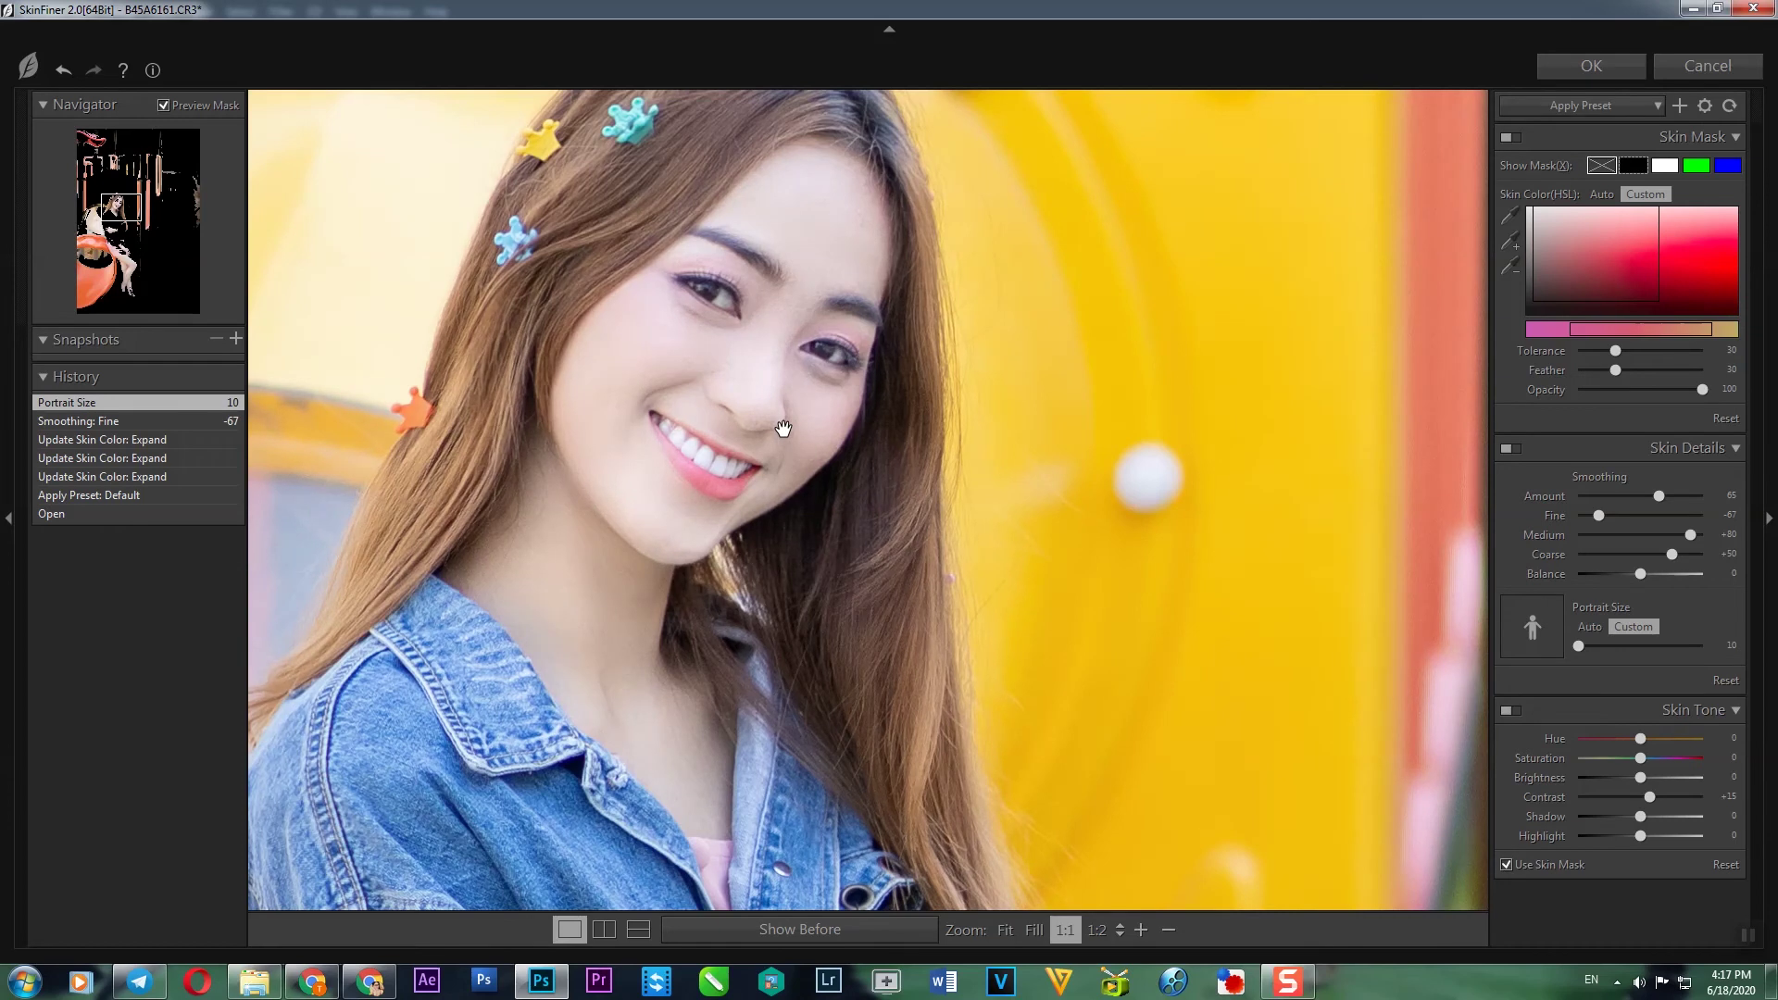
{"action": "left_click_drag", "start_coordinate": [1590, 516], "coordinate": [1597, 515]}
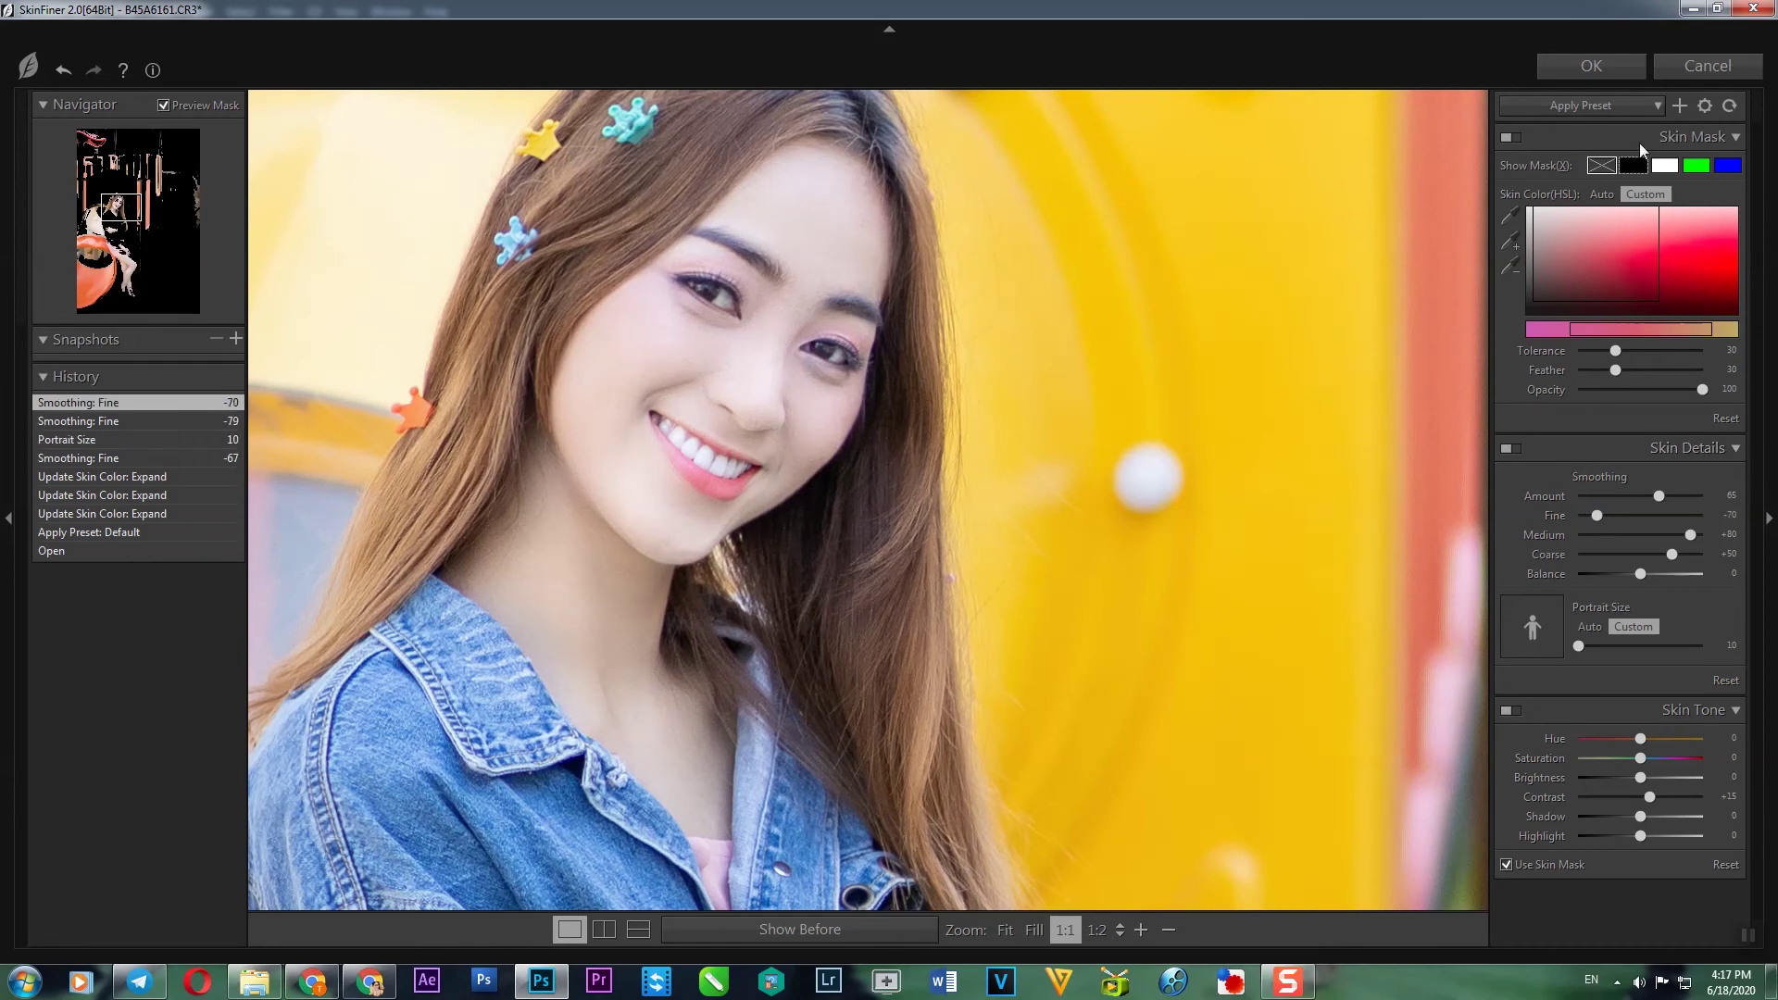
{"action": "left_click", "coordinate": [1589, 66]}
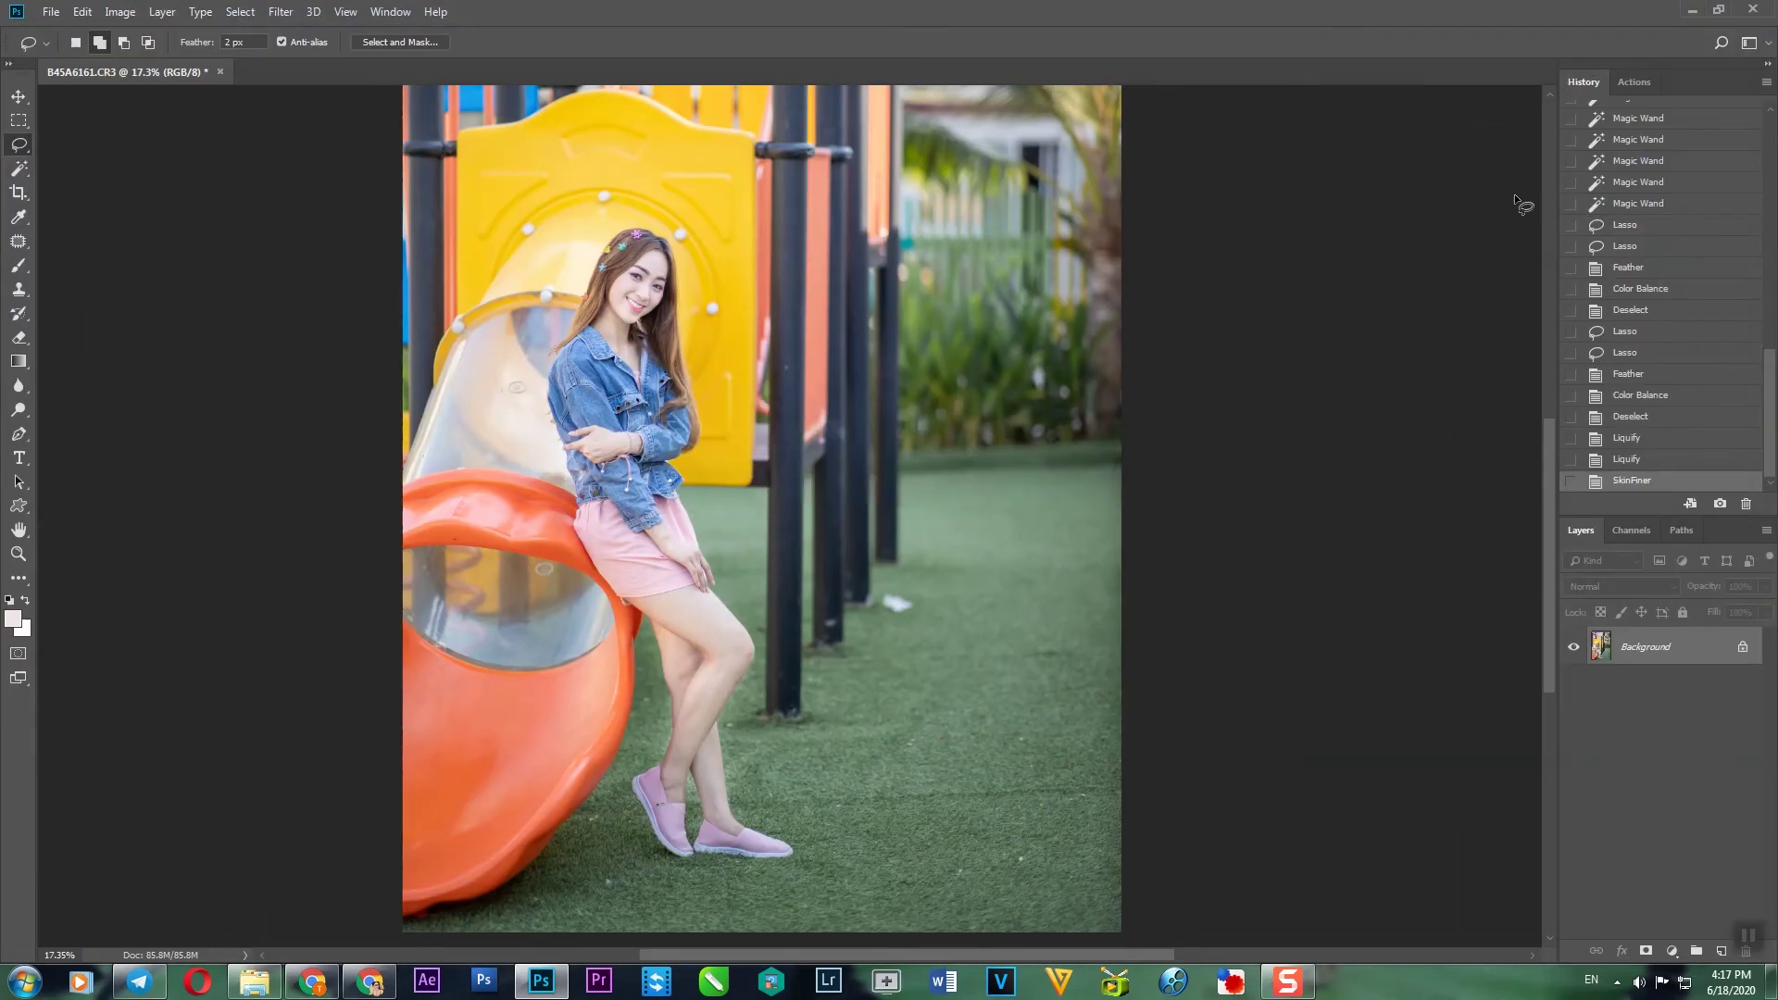
- Open the smoothed portrait in the Camera Raw Filter and set Blacks to -50
{"action": "scroll", "coordinate": [715, 324], "scroll_direction": "up", "scroll_amount": 9}
{"action": "left_click_drag", "start_coordinate": [545, 257], "coordinate": [789, 554]}
{"action": "scroll", "coordinate": [786, 535], "scroll_direction": "down", "scroll_amount": 4}
{"action": "scroll", "coordinate": [712, 424], "scroll_direction": "up", "scroll_amount": 2}
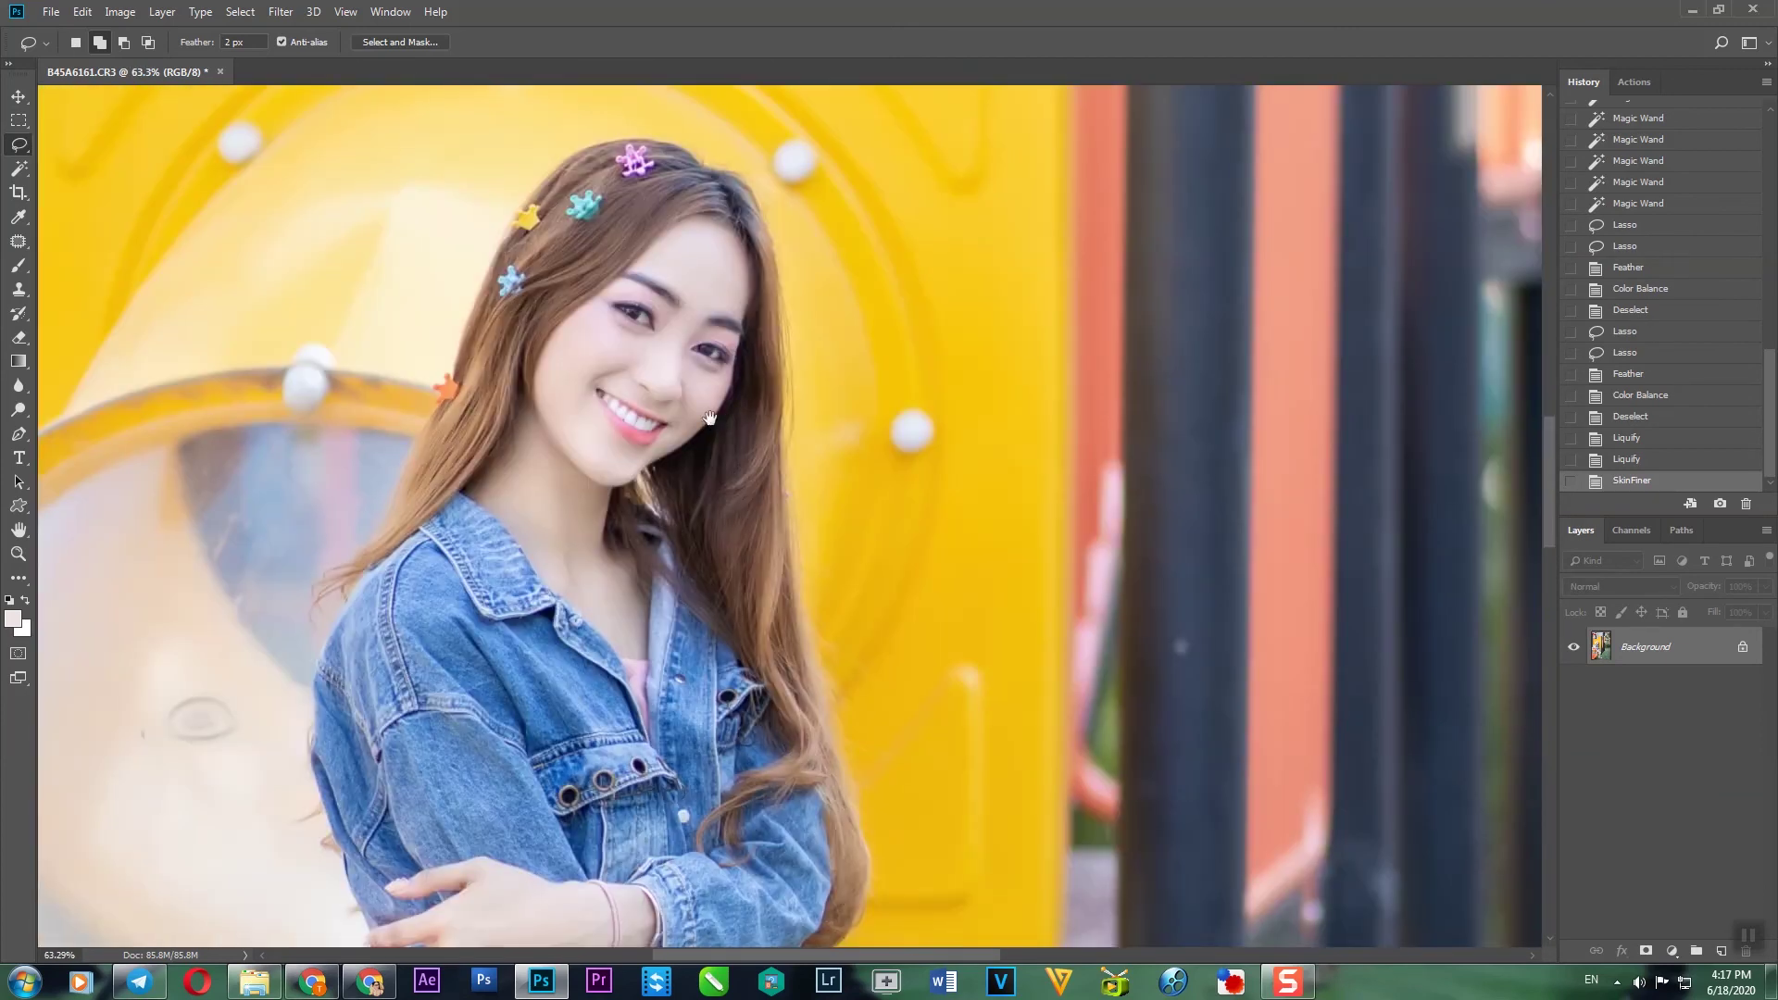
{"action": "scroll", "coordinate": [320, 137], "scroll_direction": "down", "scroll_amount": 1}
{"action": "left_click", "coordinate": [281, 11]}
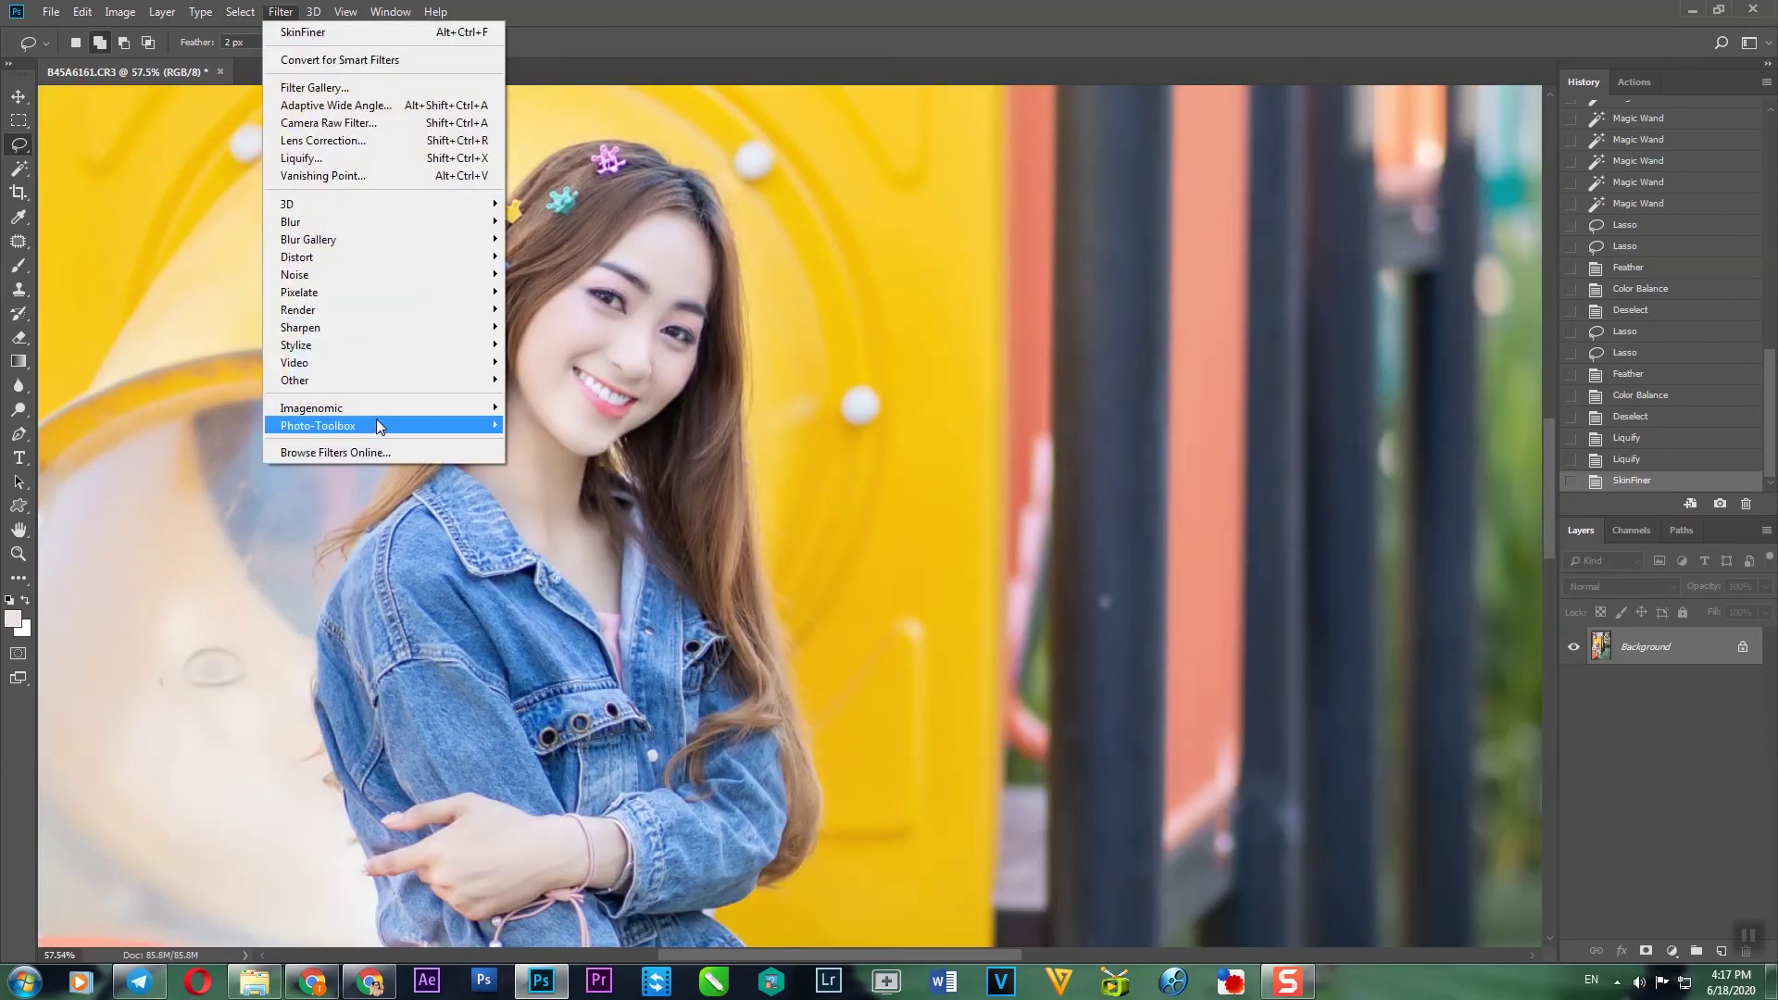
{"action": "left_click", "coordinate": [358, 124]}
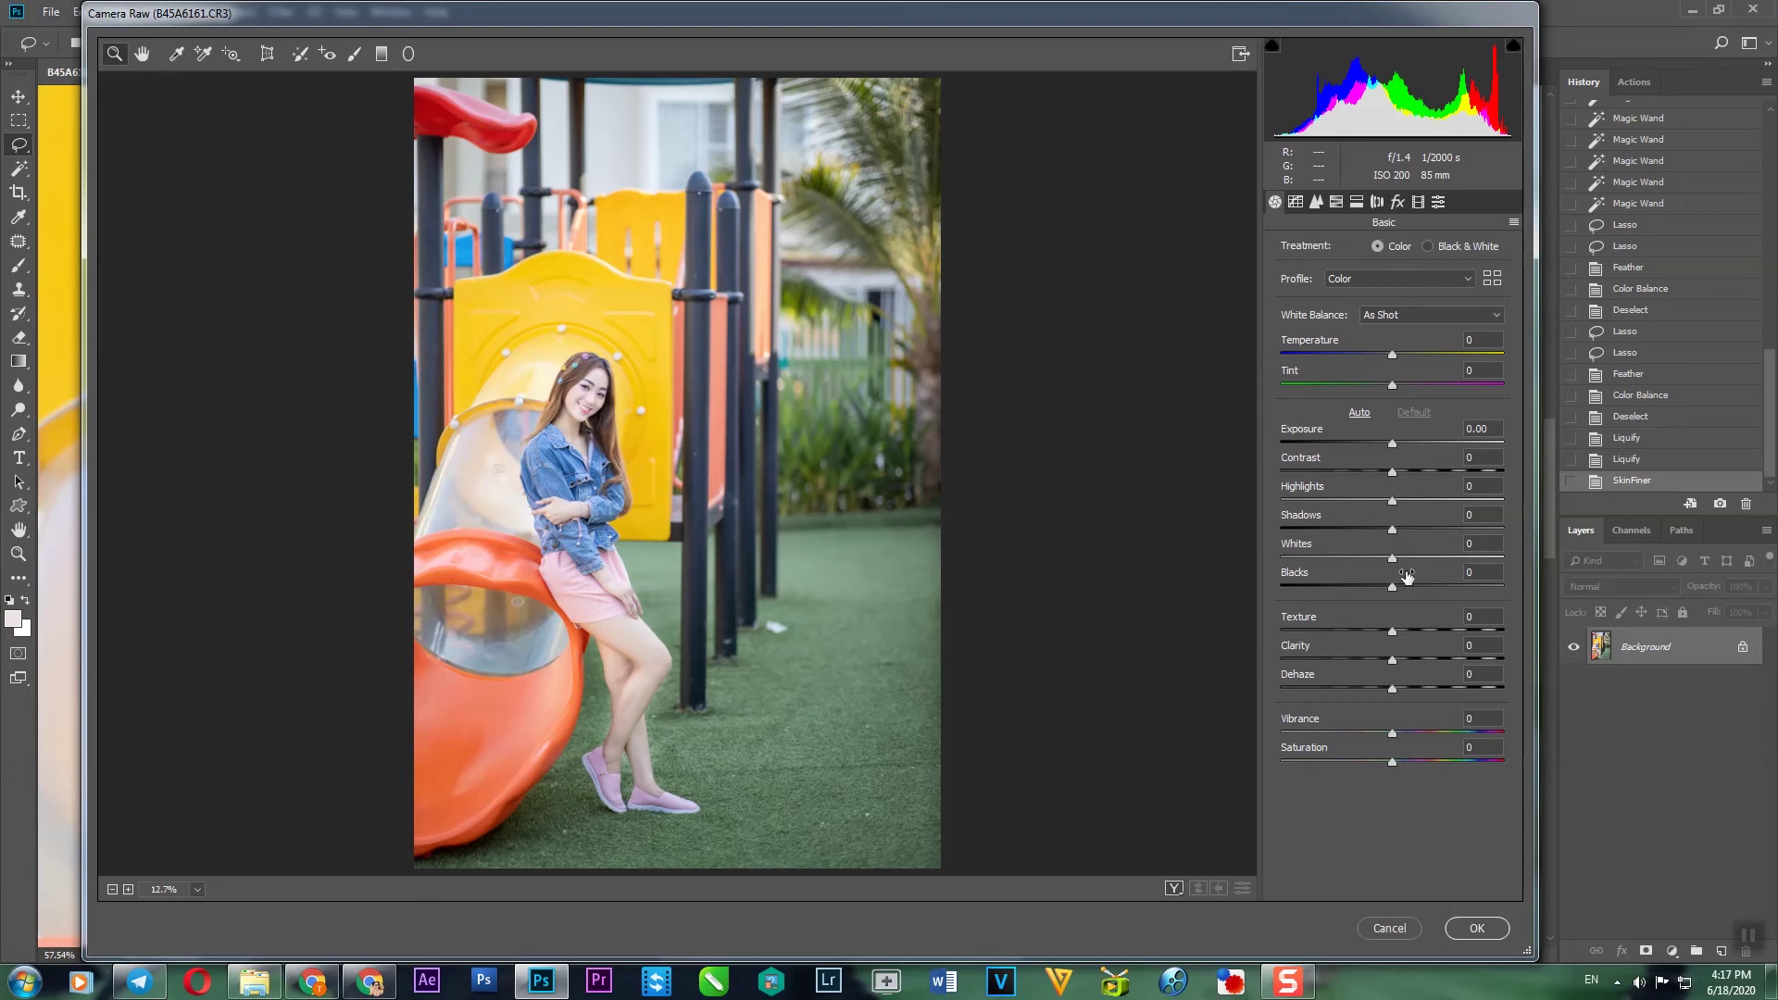
{"action": "left_click", "coordinate": [1333, 587]}
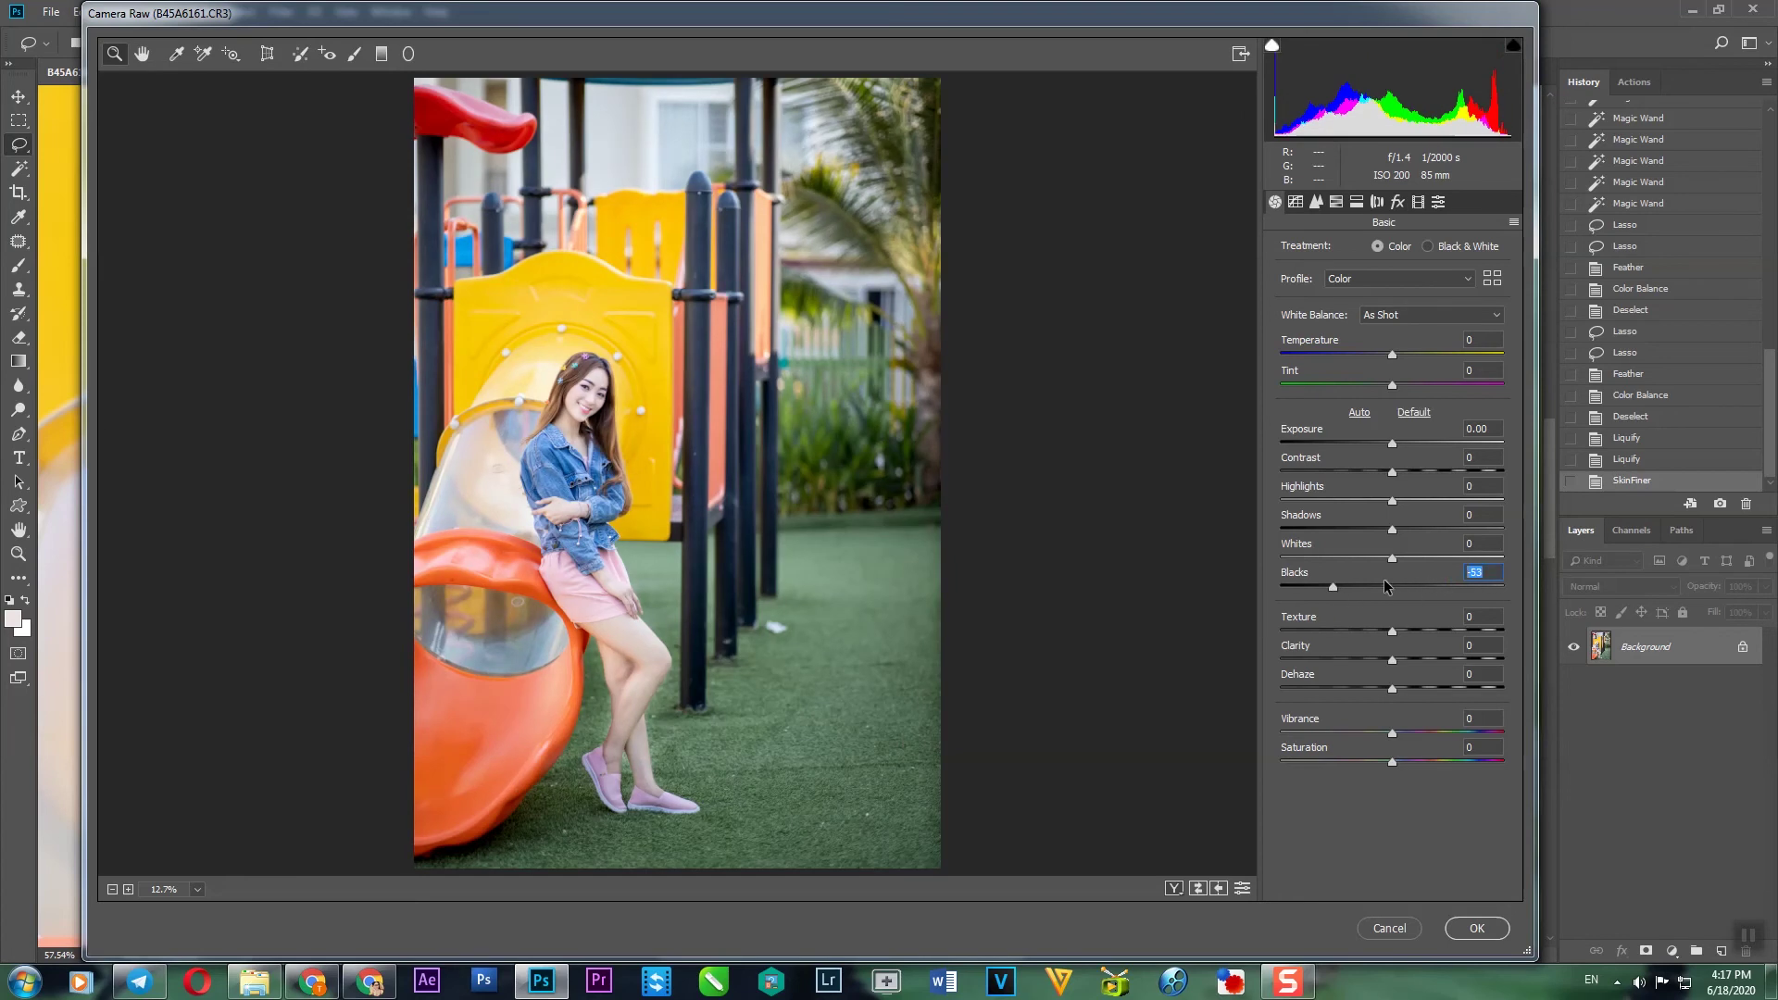
{"action": "type", "text": "-"}
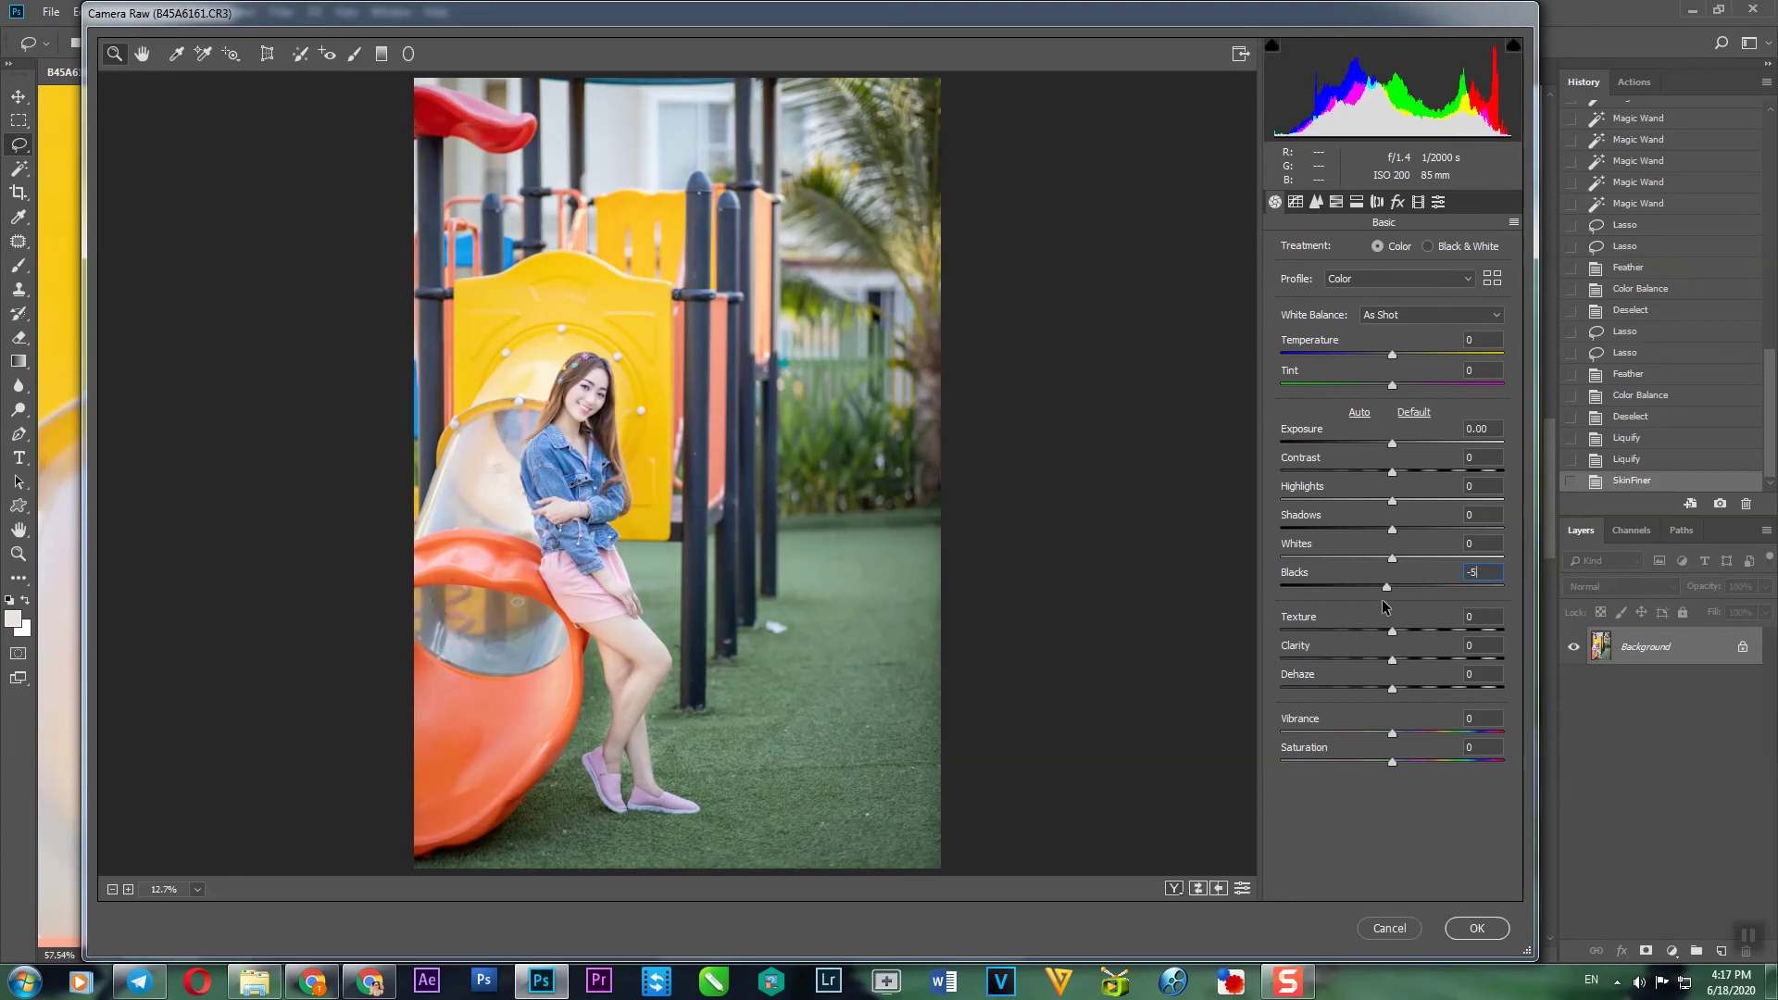
{"action": "type", "text": "50"}
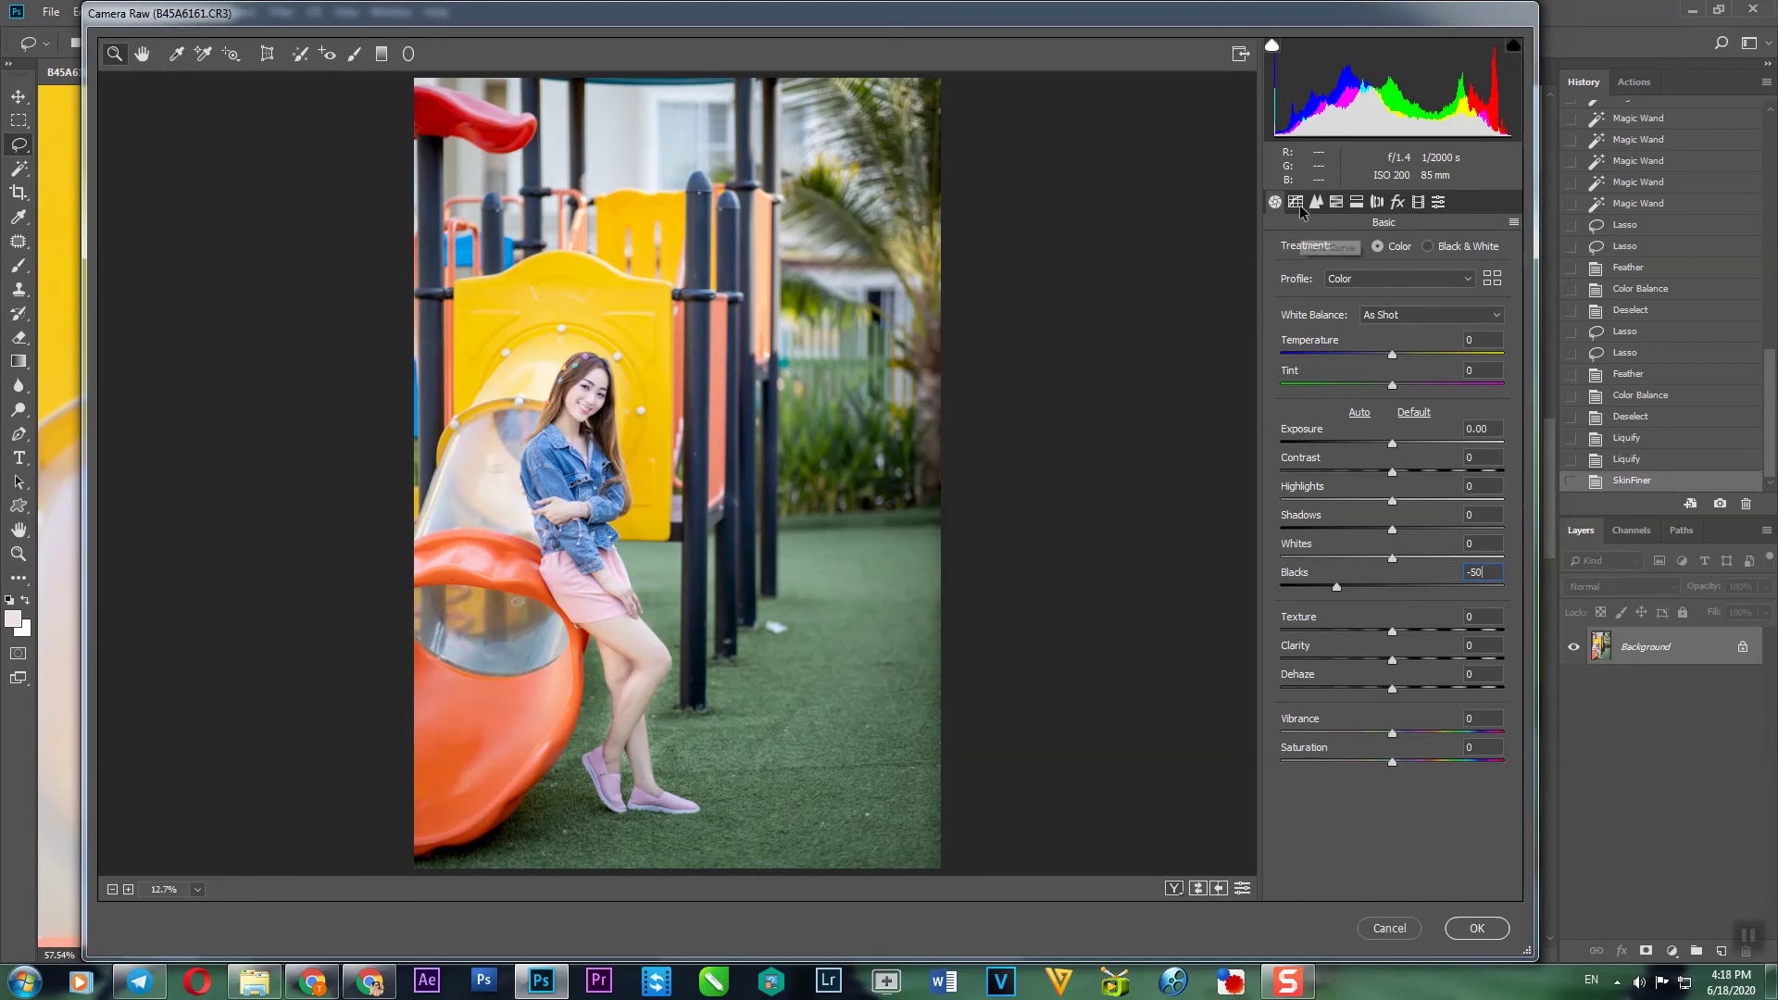
- Set the Sharpening Amount to 60 in the Detail settings, judging the effect on the face close up
{"action": "left_click_drag", "start_coordinate": [551, 366], "coordinate": [732, 509]}
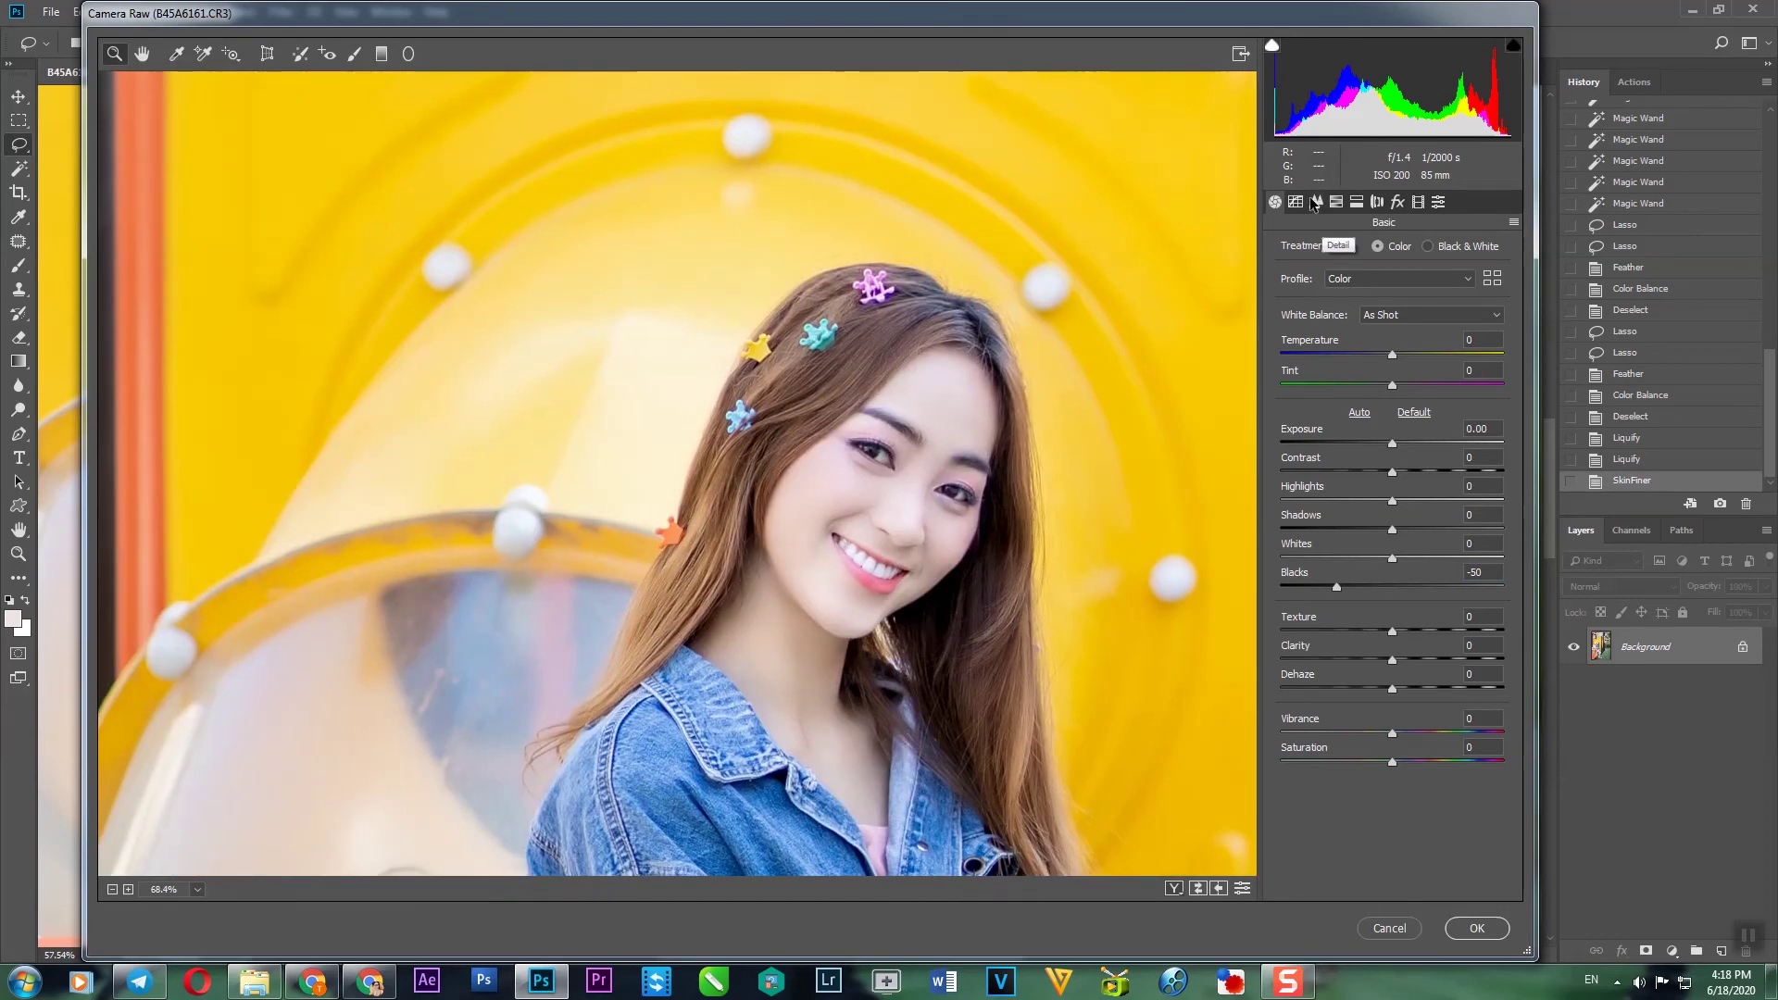
{"action": "left_click", "coordinate": [1315, 202]}
{"action": "mouse_move", "coordinate": [1370, 277]}
{"action": "left_mouse_down"}
{"action": "mouse_move", "coordinate": [1394, 276]}
{"action": "mouse_move", "coordinate": [1365, 282]}
{"action": "left_mouse_up"}
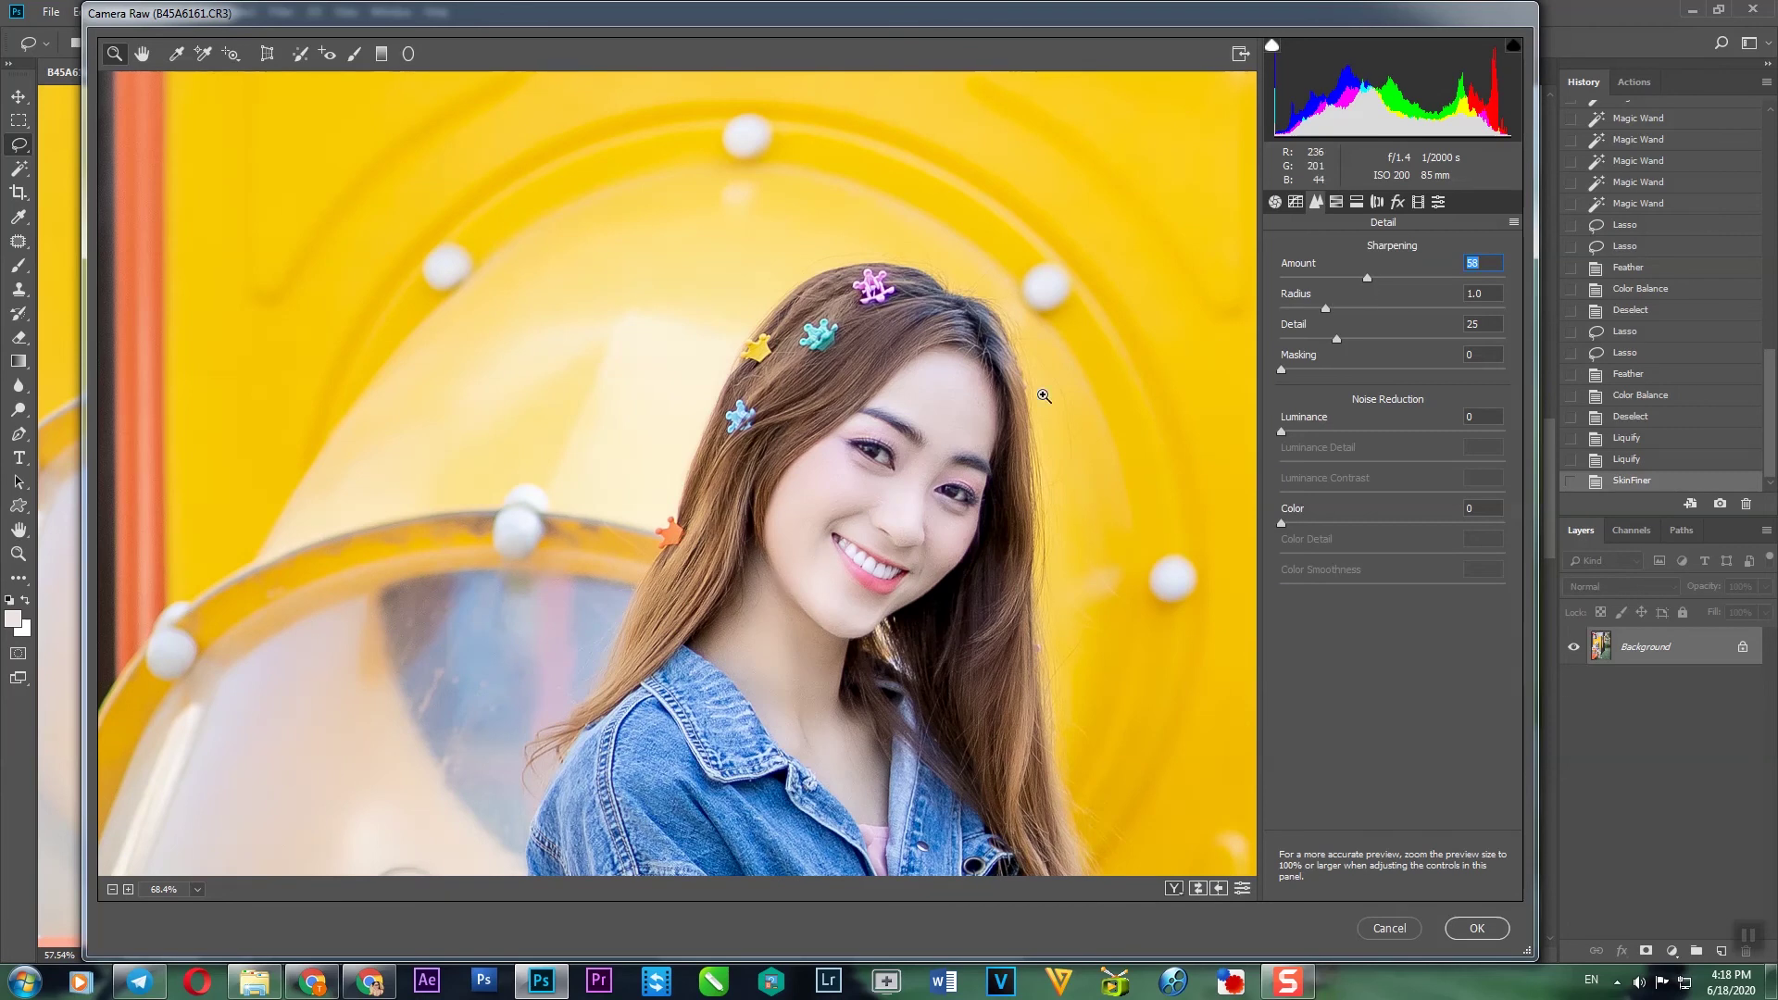
{"action": "left_click_drag", "start_coordinate": [704, 366], "coordinate": [1053, 626]}
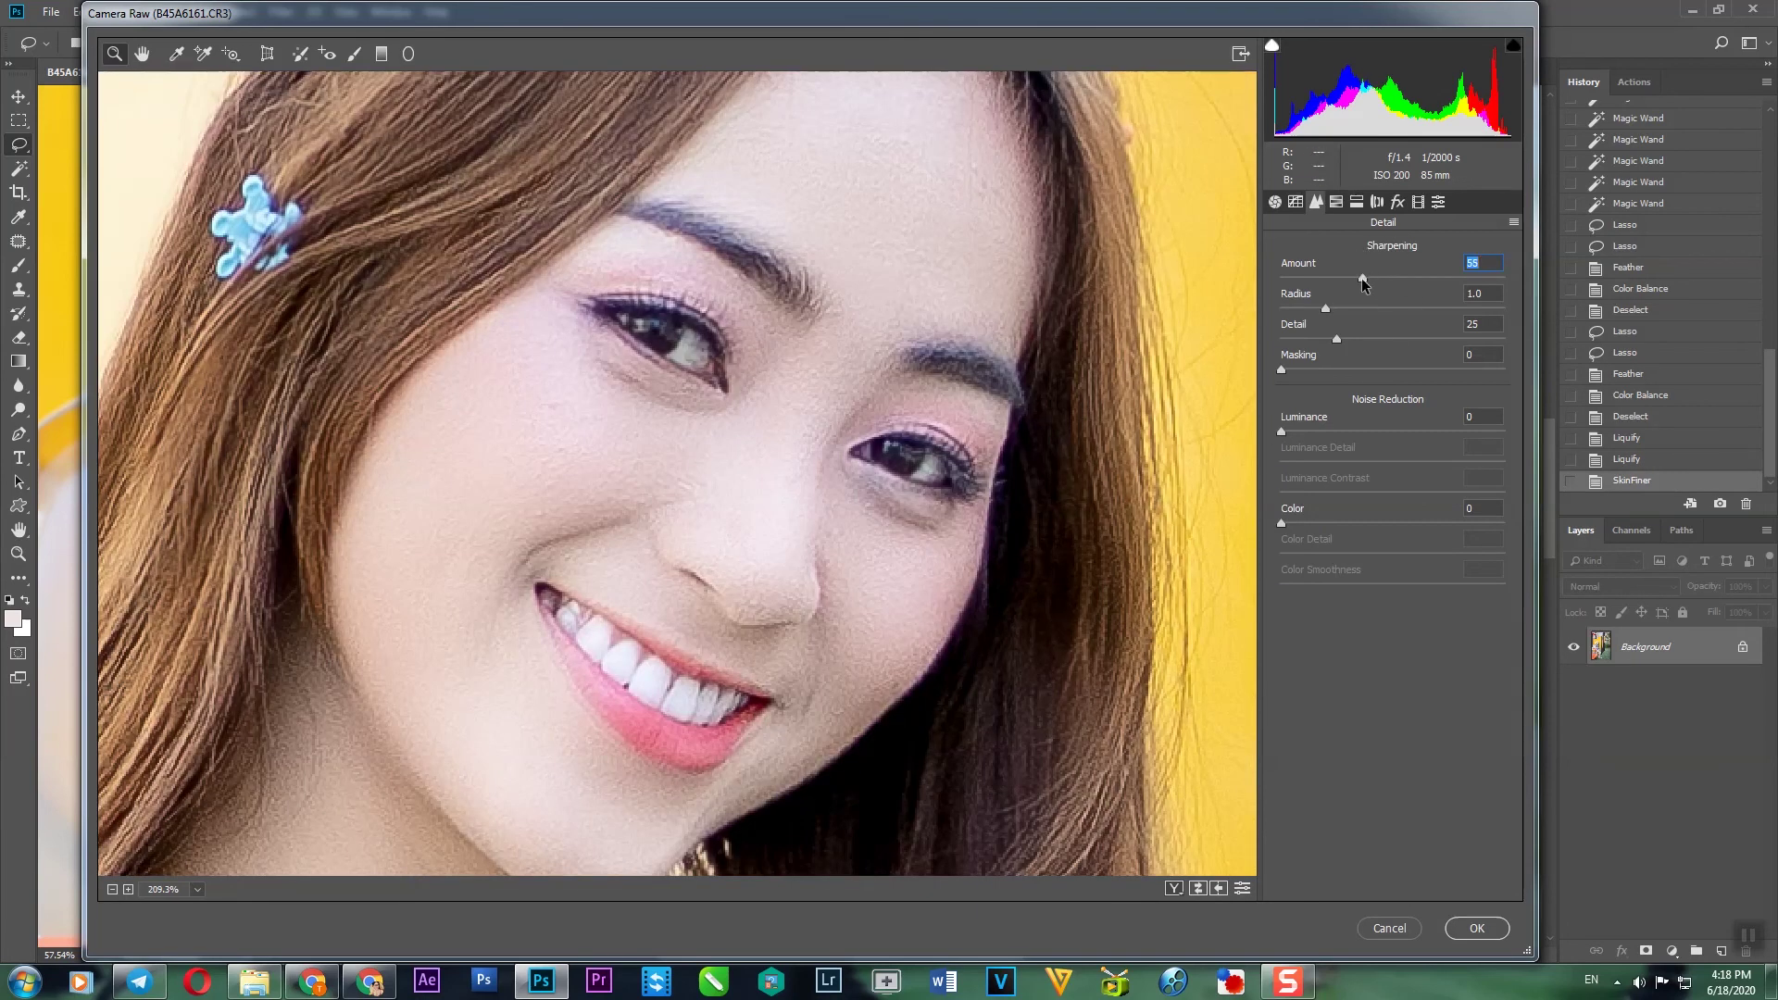
{"action": "left_click_drag", "start_coordinate": [1375, 282], "coordinate": [1377, 283]}
{"action": "left_click_drag", "start_coordinate": [1371, 278], "coordinate": [1367, 278]}
{"action": "right_click", "coordinate": [1021, 436]}
{"action": "left_click", "coordinate": [1079, 557]}
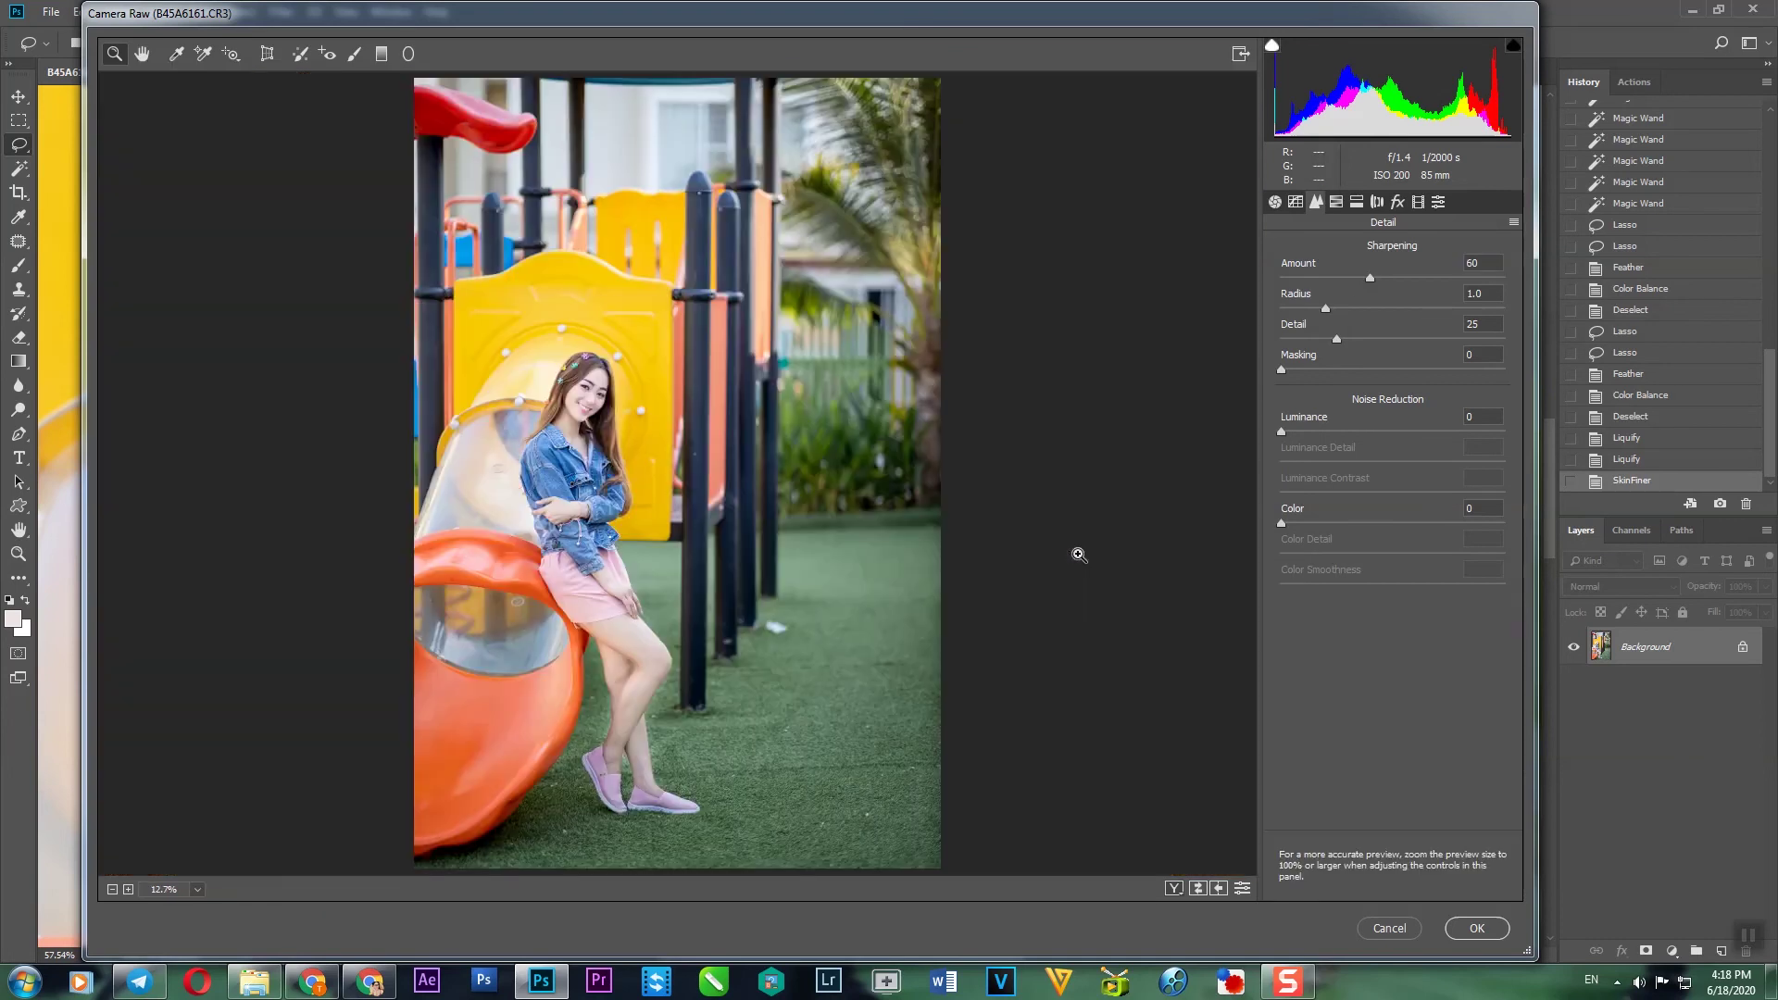
- Try shifting the Oranges hue in the HSL Adjustments and reset it to 0
{"action": "left_click_drag", "start_coordinate": [490, 305], "coordinate": [690, 500]}
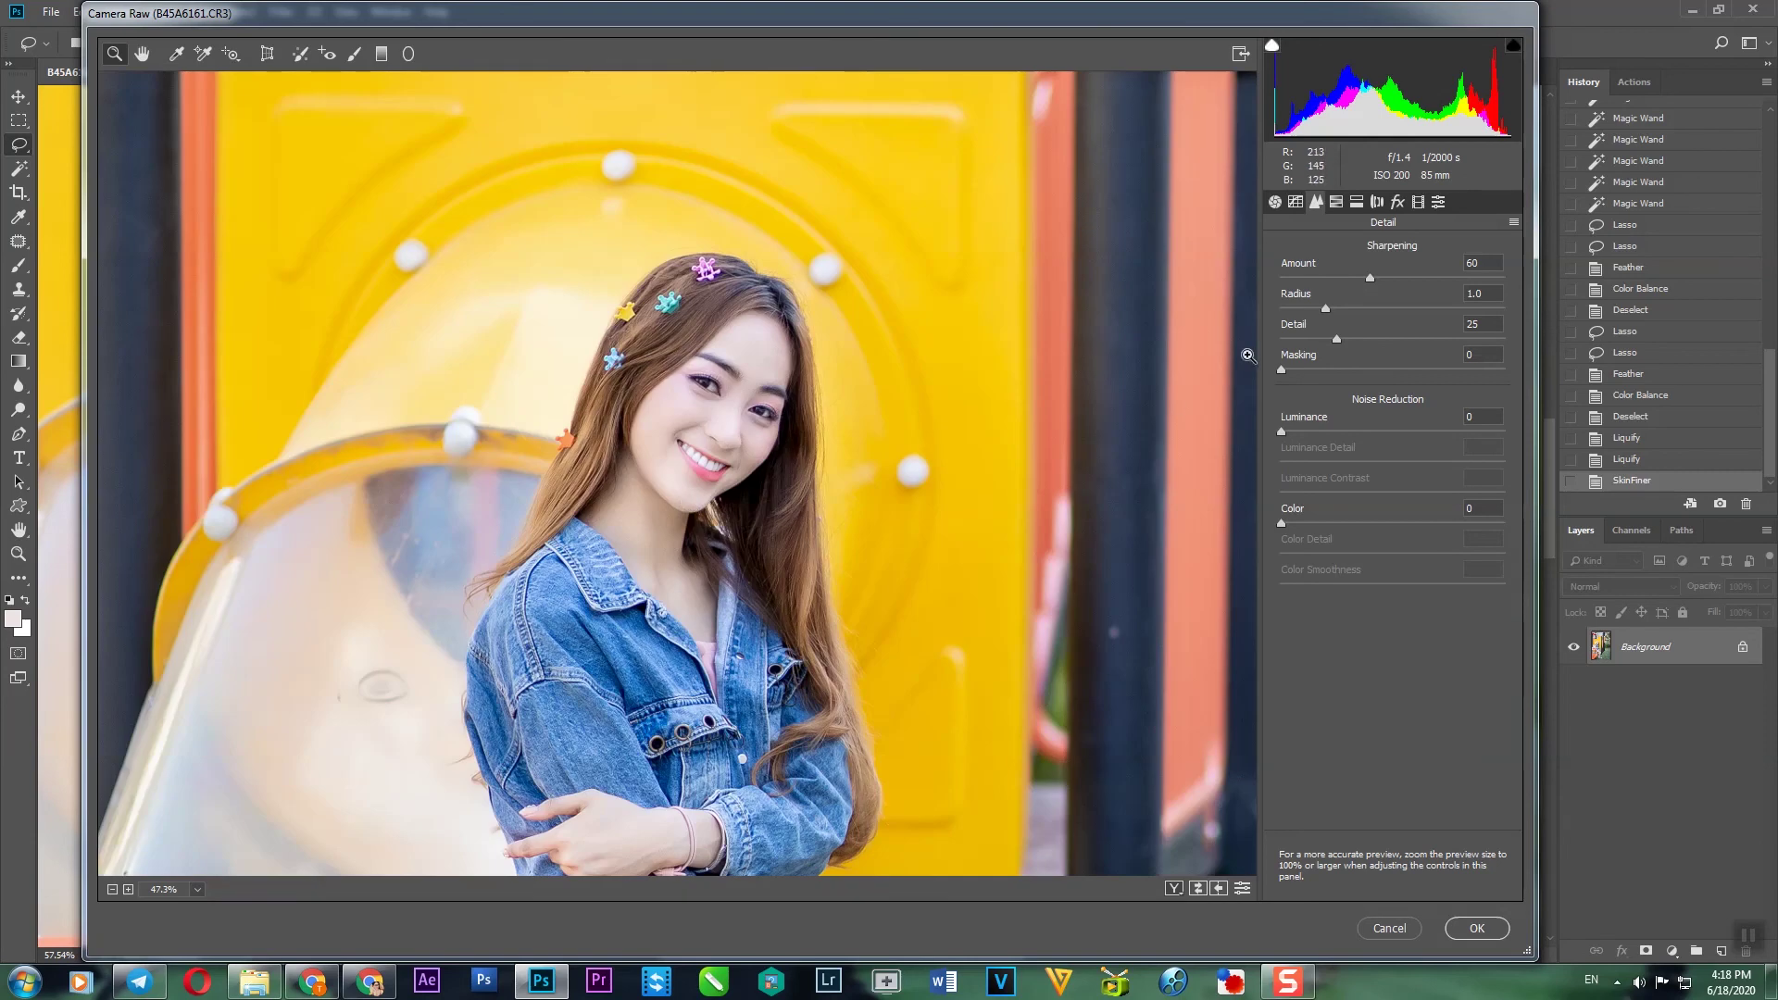
{"action": "left_click", "coordinate": [1343, 204]}
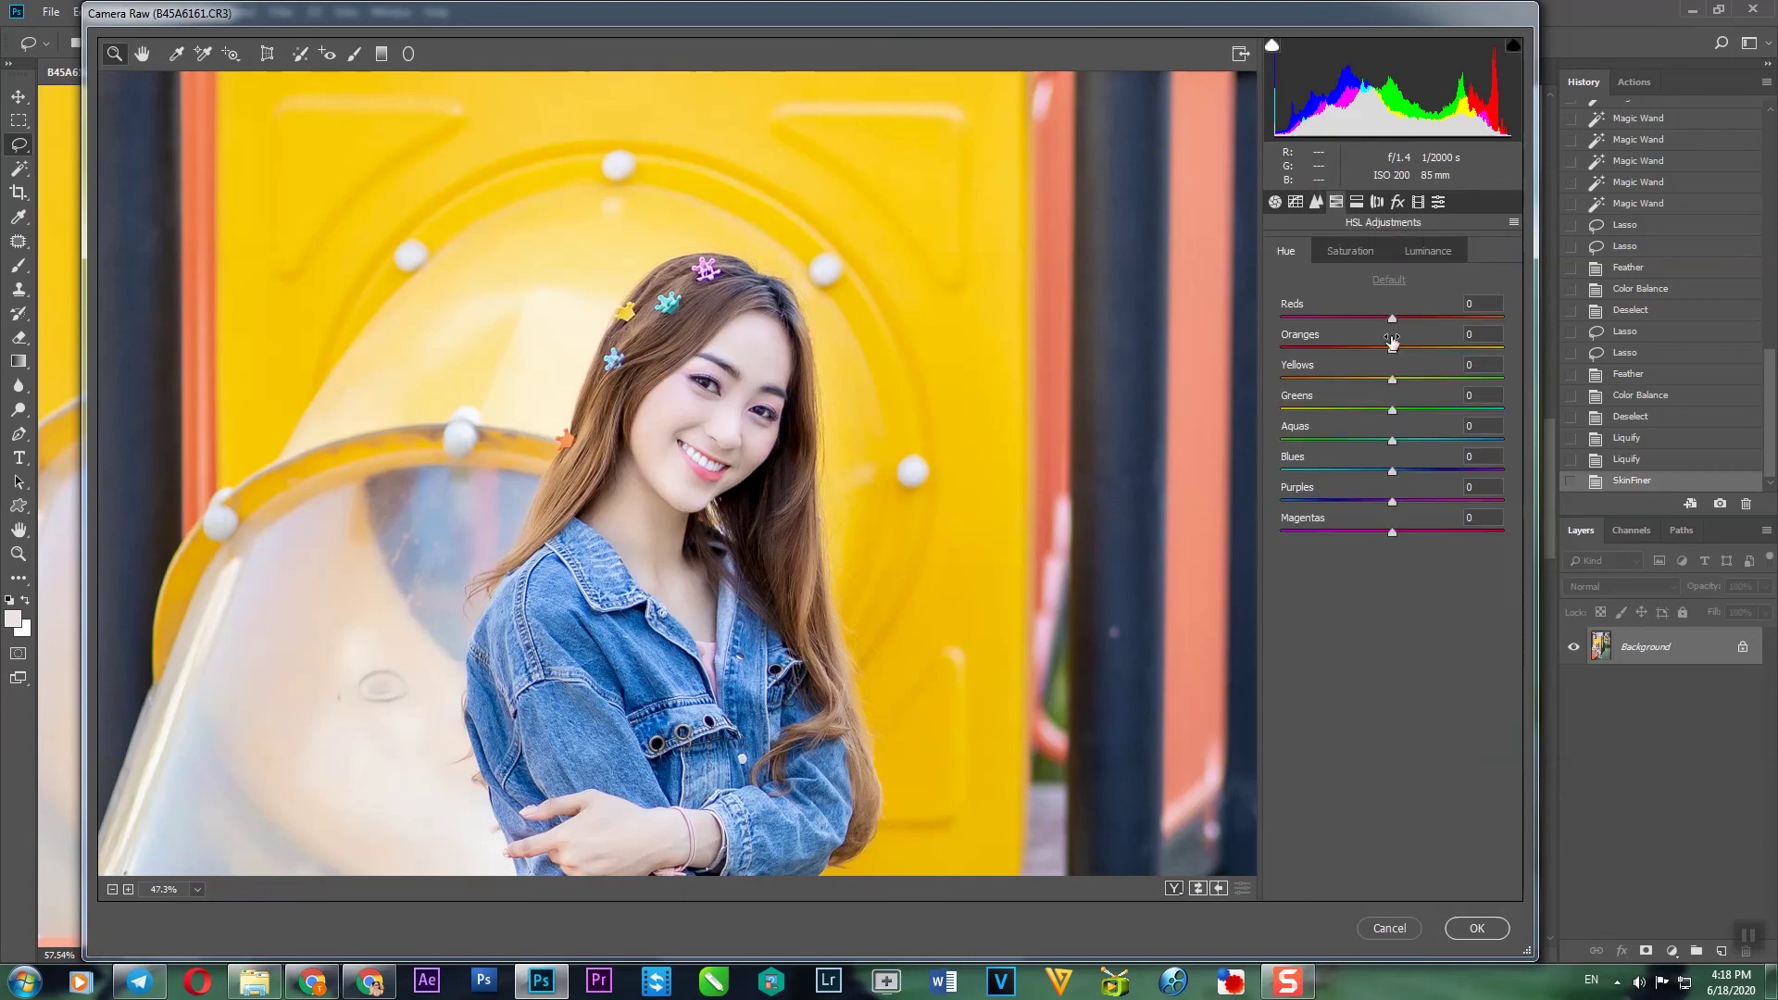
{"action": "mouse_move", "coordinate": [1390, 348]}
{"action": "left_mouse_down"}
{"action": "mouse_move", "coordinate": [1411, 349]}
{"action": "mouse_move", "coordinate": [1320, 345]}
{"action": "mouse_move", "coordinate": [1398, 349]}
{"action": "left_mouse_up"}
{"action": "type", "text": "0"}
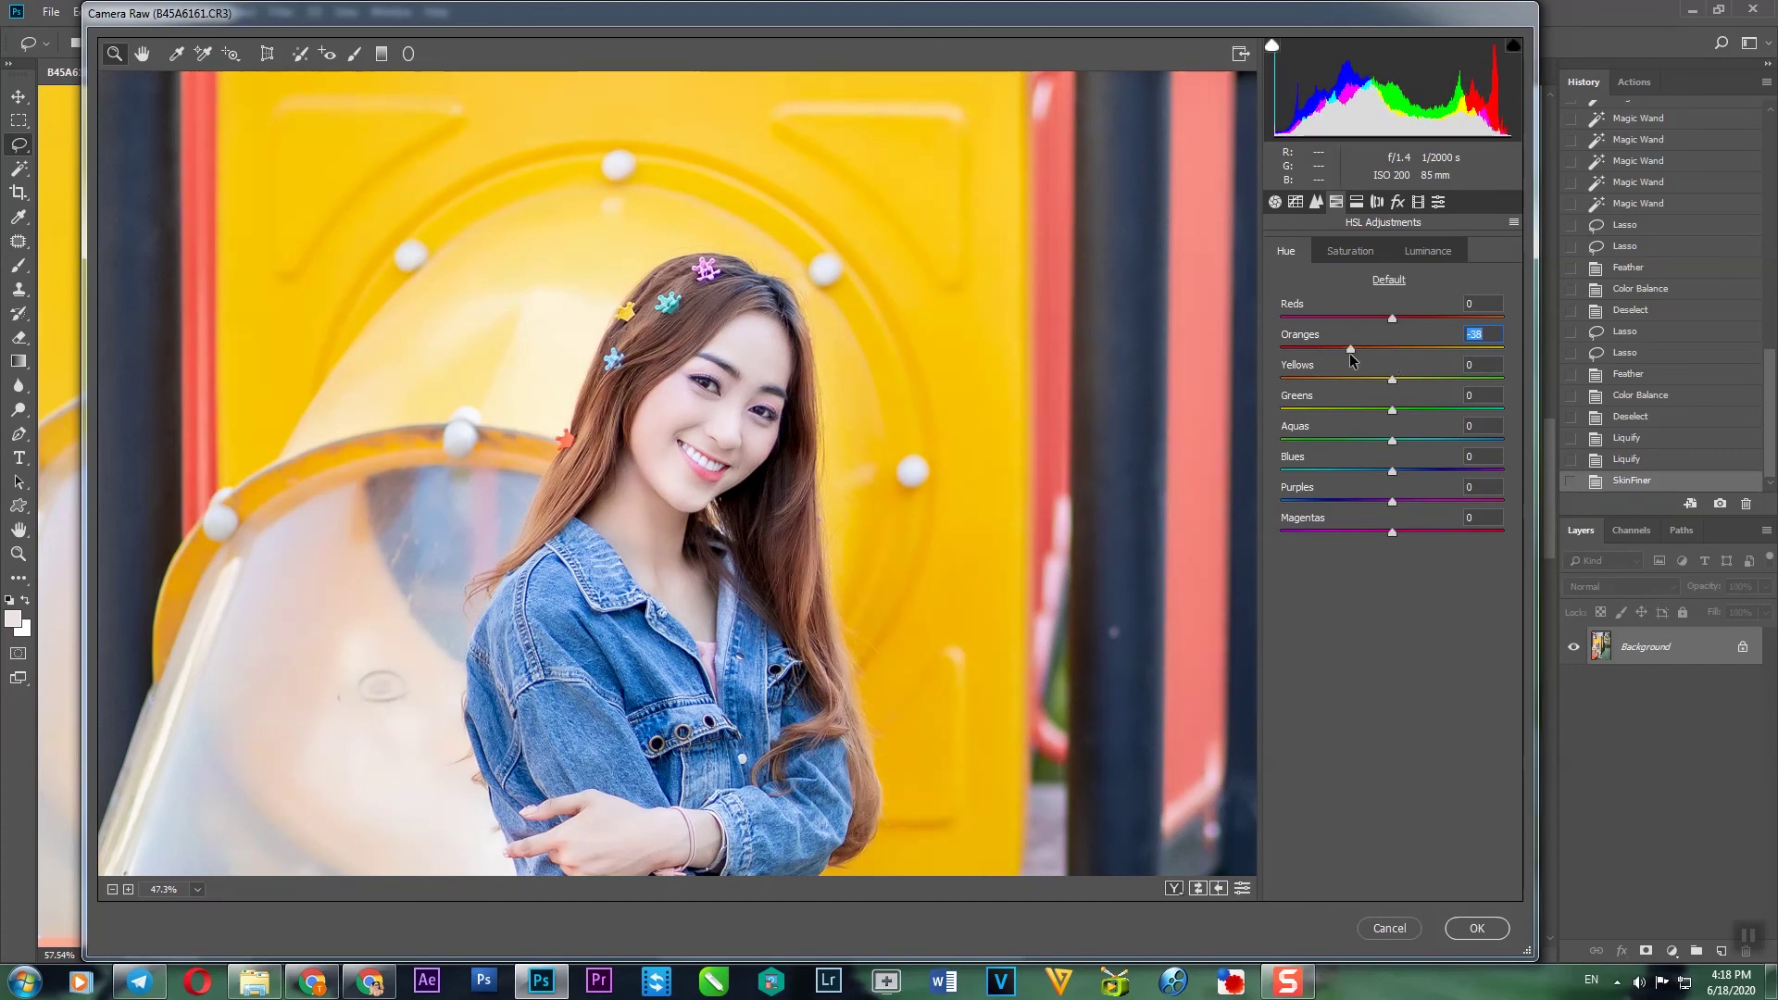
{"action": "right_click", "coordinate": [778, 419]}
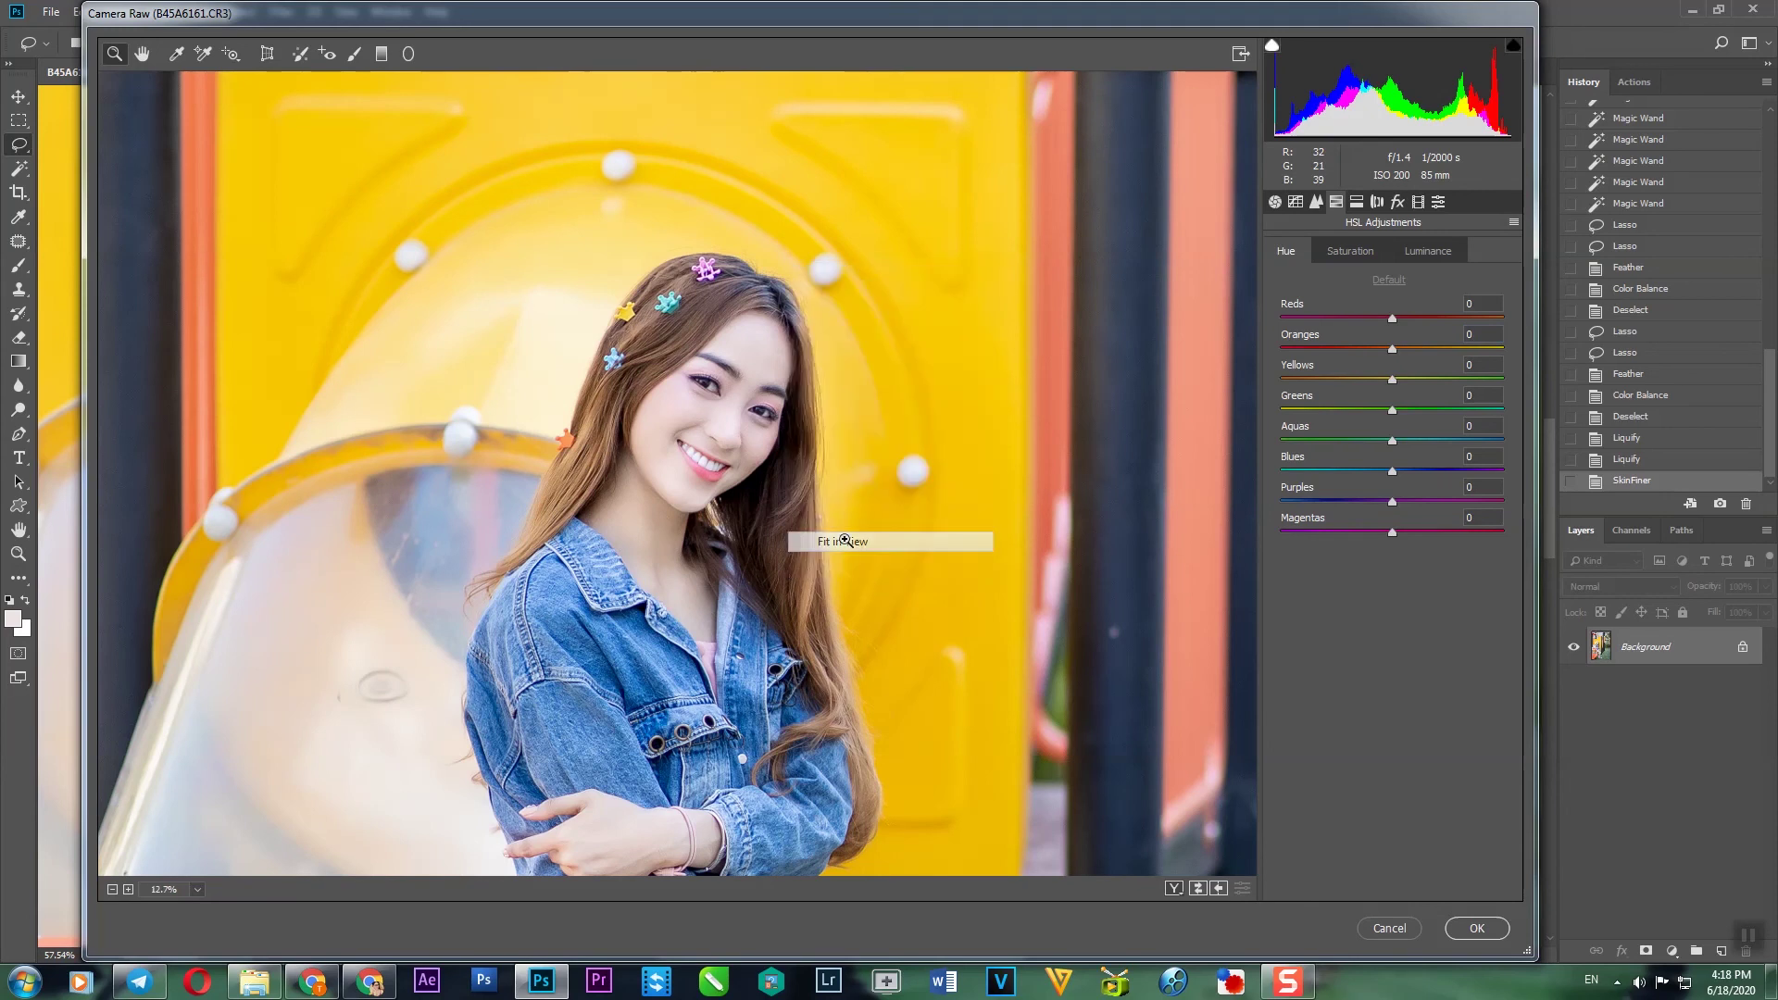
{"action": "left_click", "coordinate": [860, 539]}
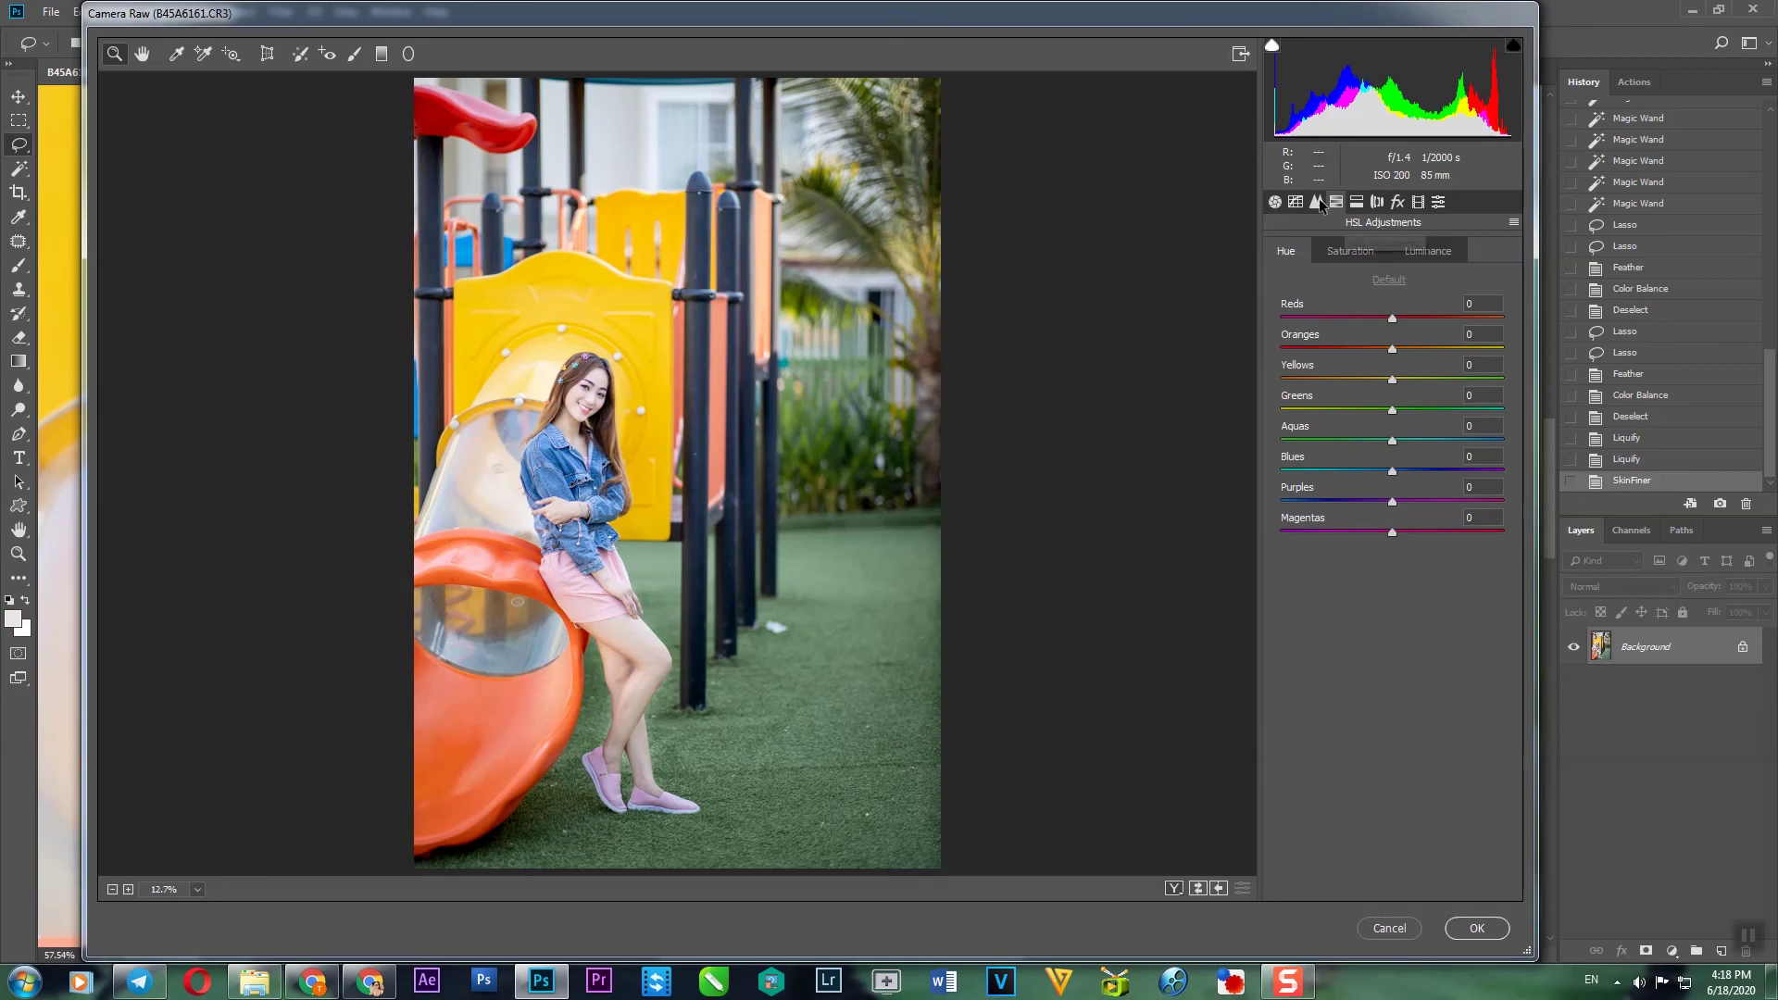
- Add a graduated filter with Exposure +0.35, running diagonally from the photo's upper-left corner to just above the woman's head
{"action": "key", "text": "g"}
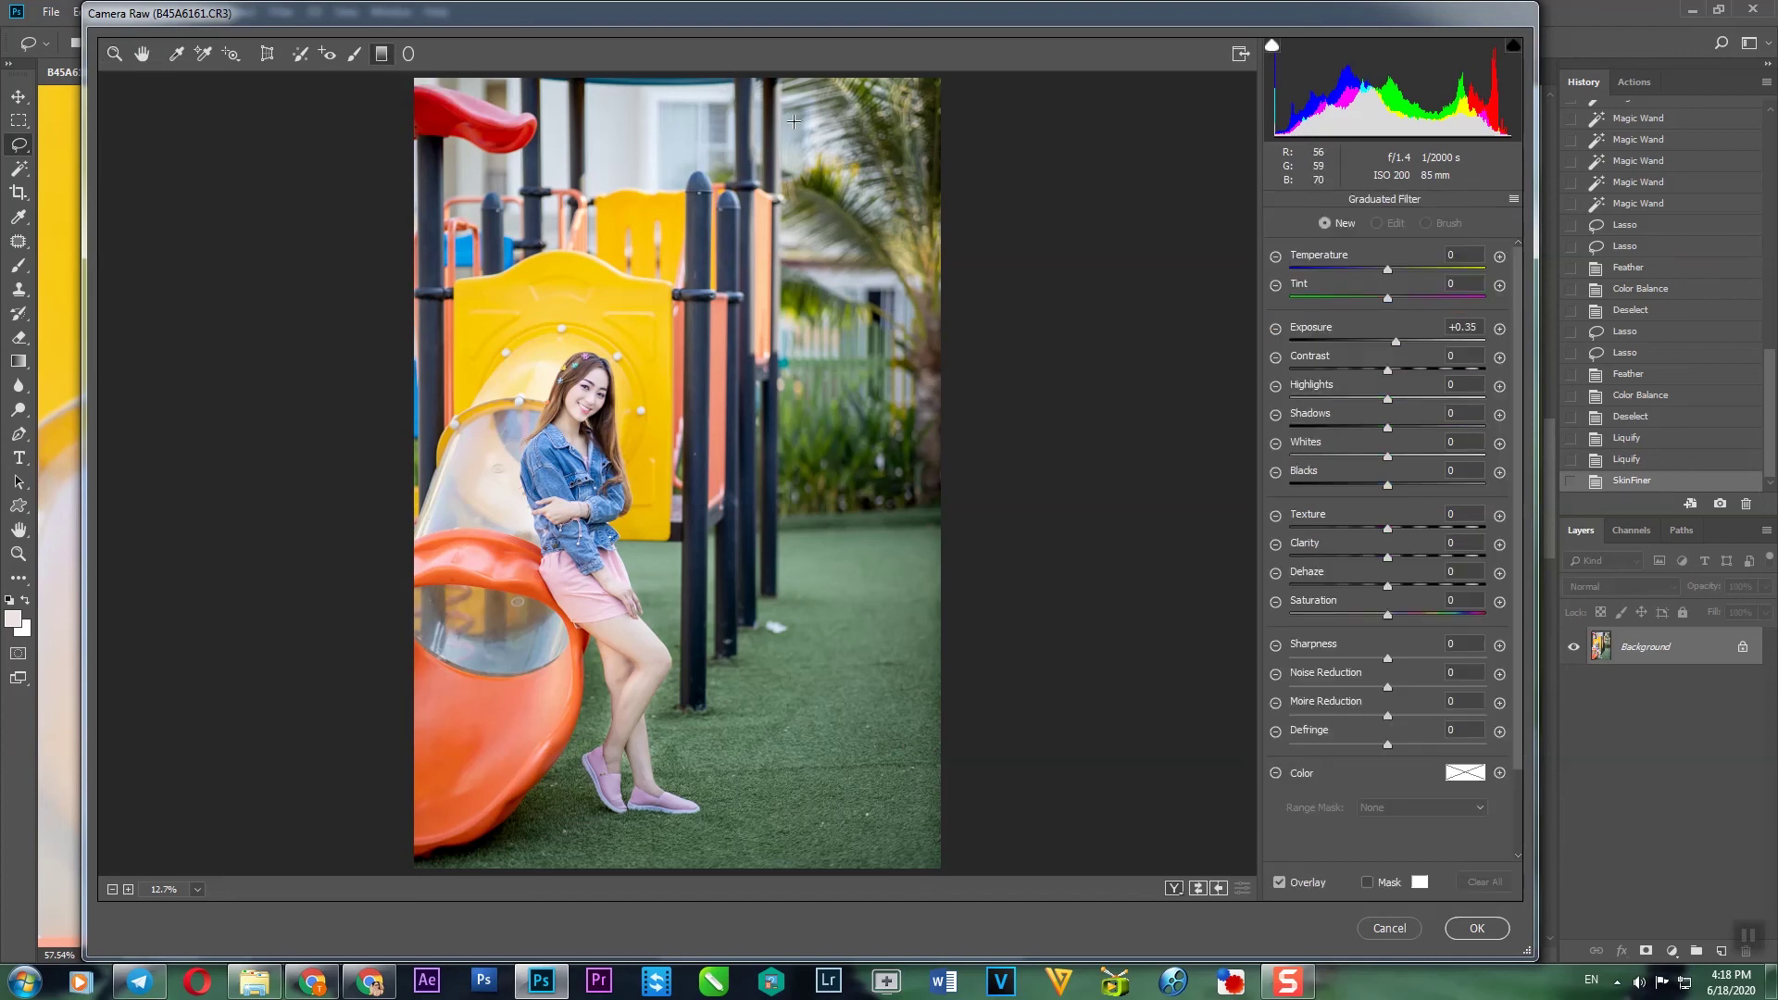
{"action": "left_click_drag", "start_coordinate": [415, 84], "coordinate": [560, 332]}
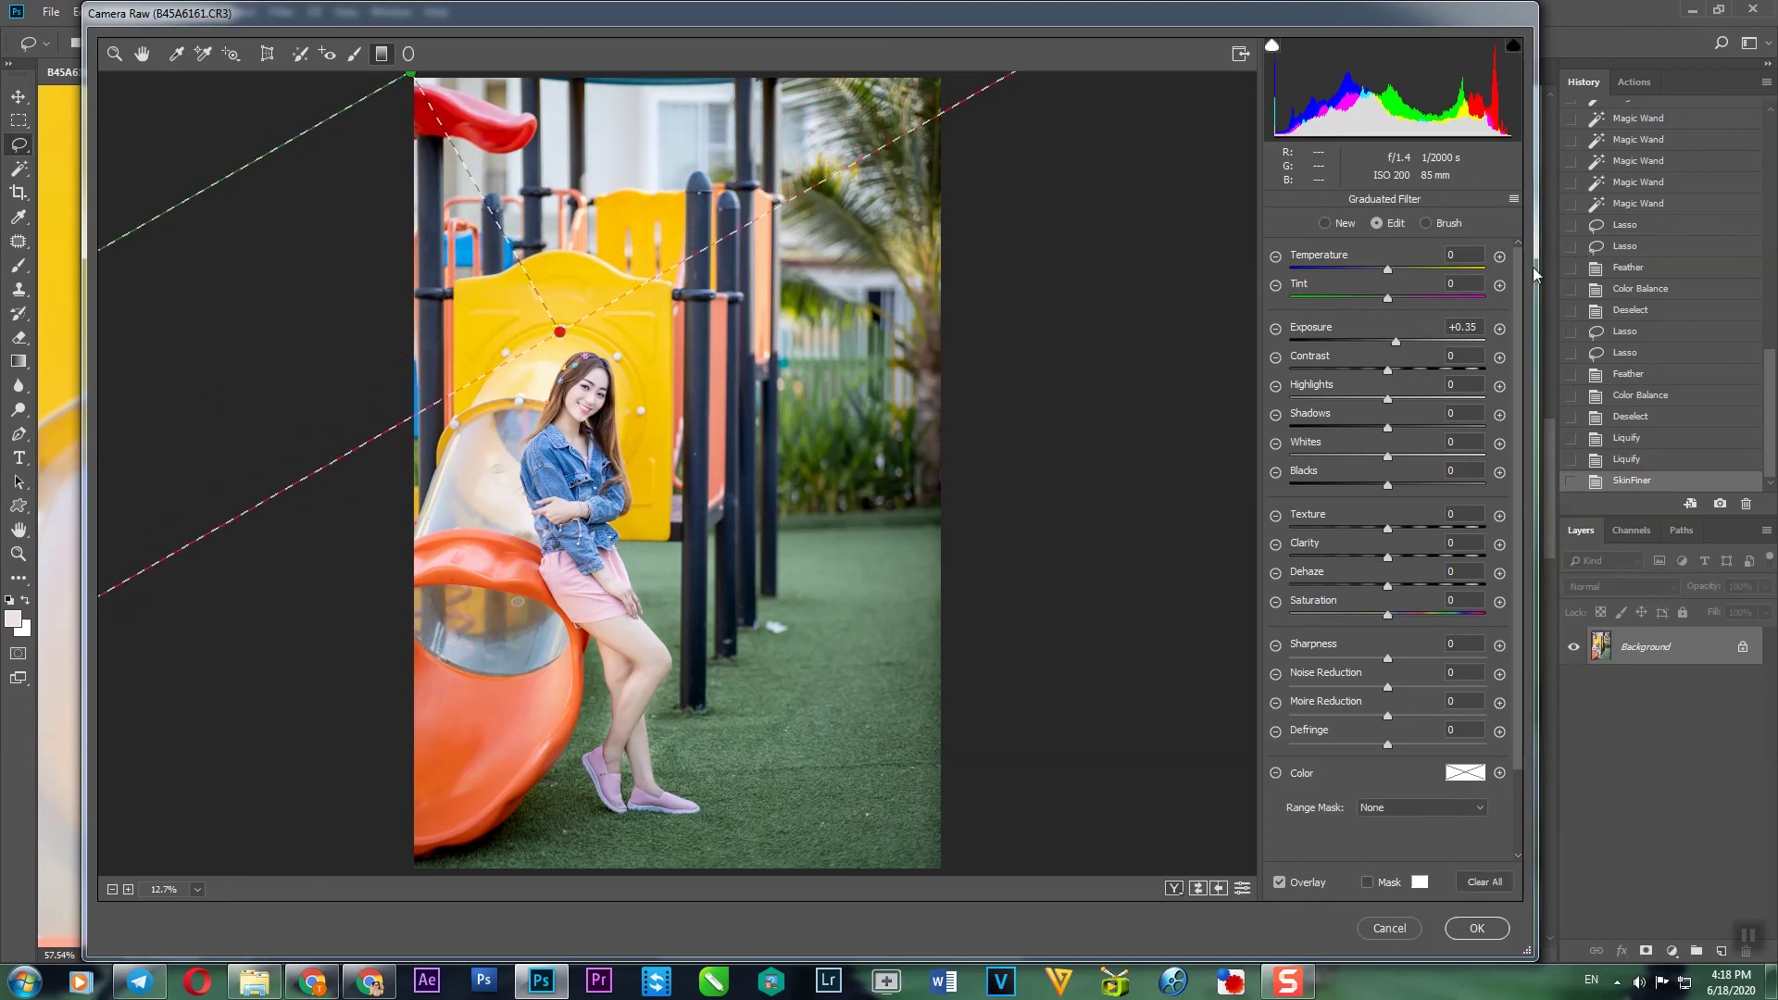
- Raise the graduated filter's Exposure to +2.40, extend it slightly toward the head and give it a yellow color of Hue 61, Saturation 50
{"action": "left_click_drag", "start_coordinate": [1397, 342], "coordinate": [1446, 348]}
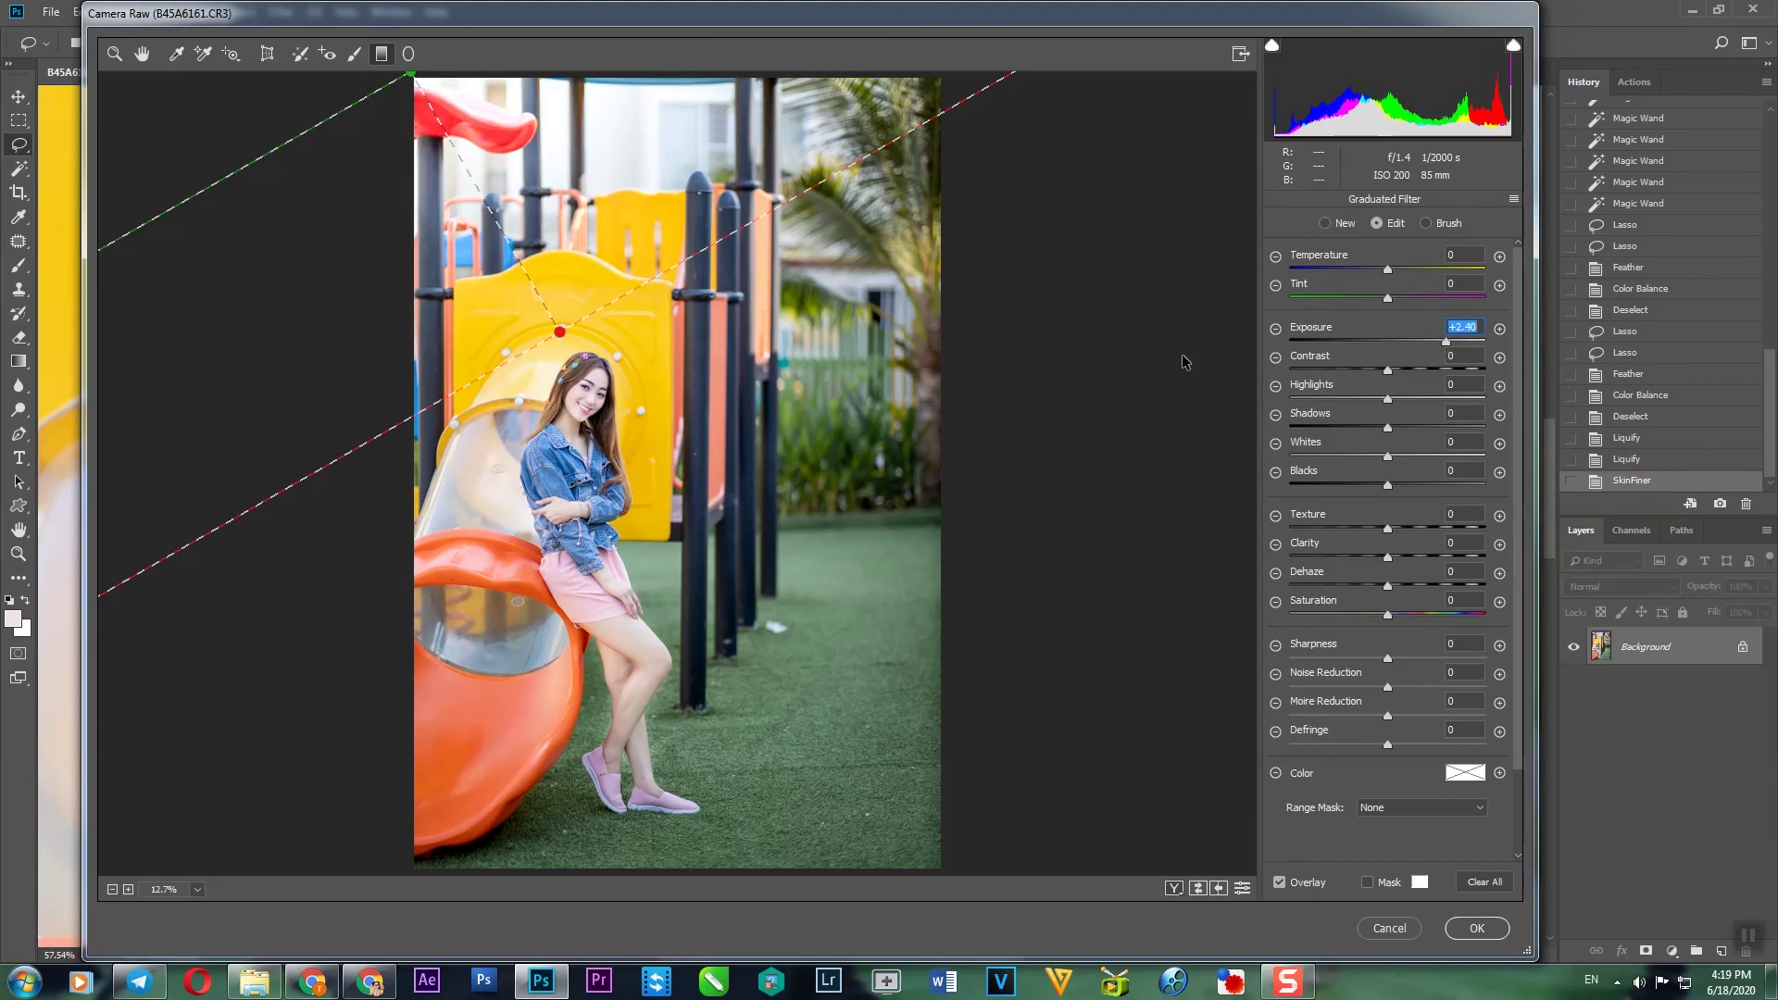
{"action": "left_click_drag", "start_coordinate": [561, 333], "coordinate": [572, 348]}
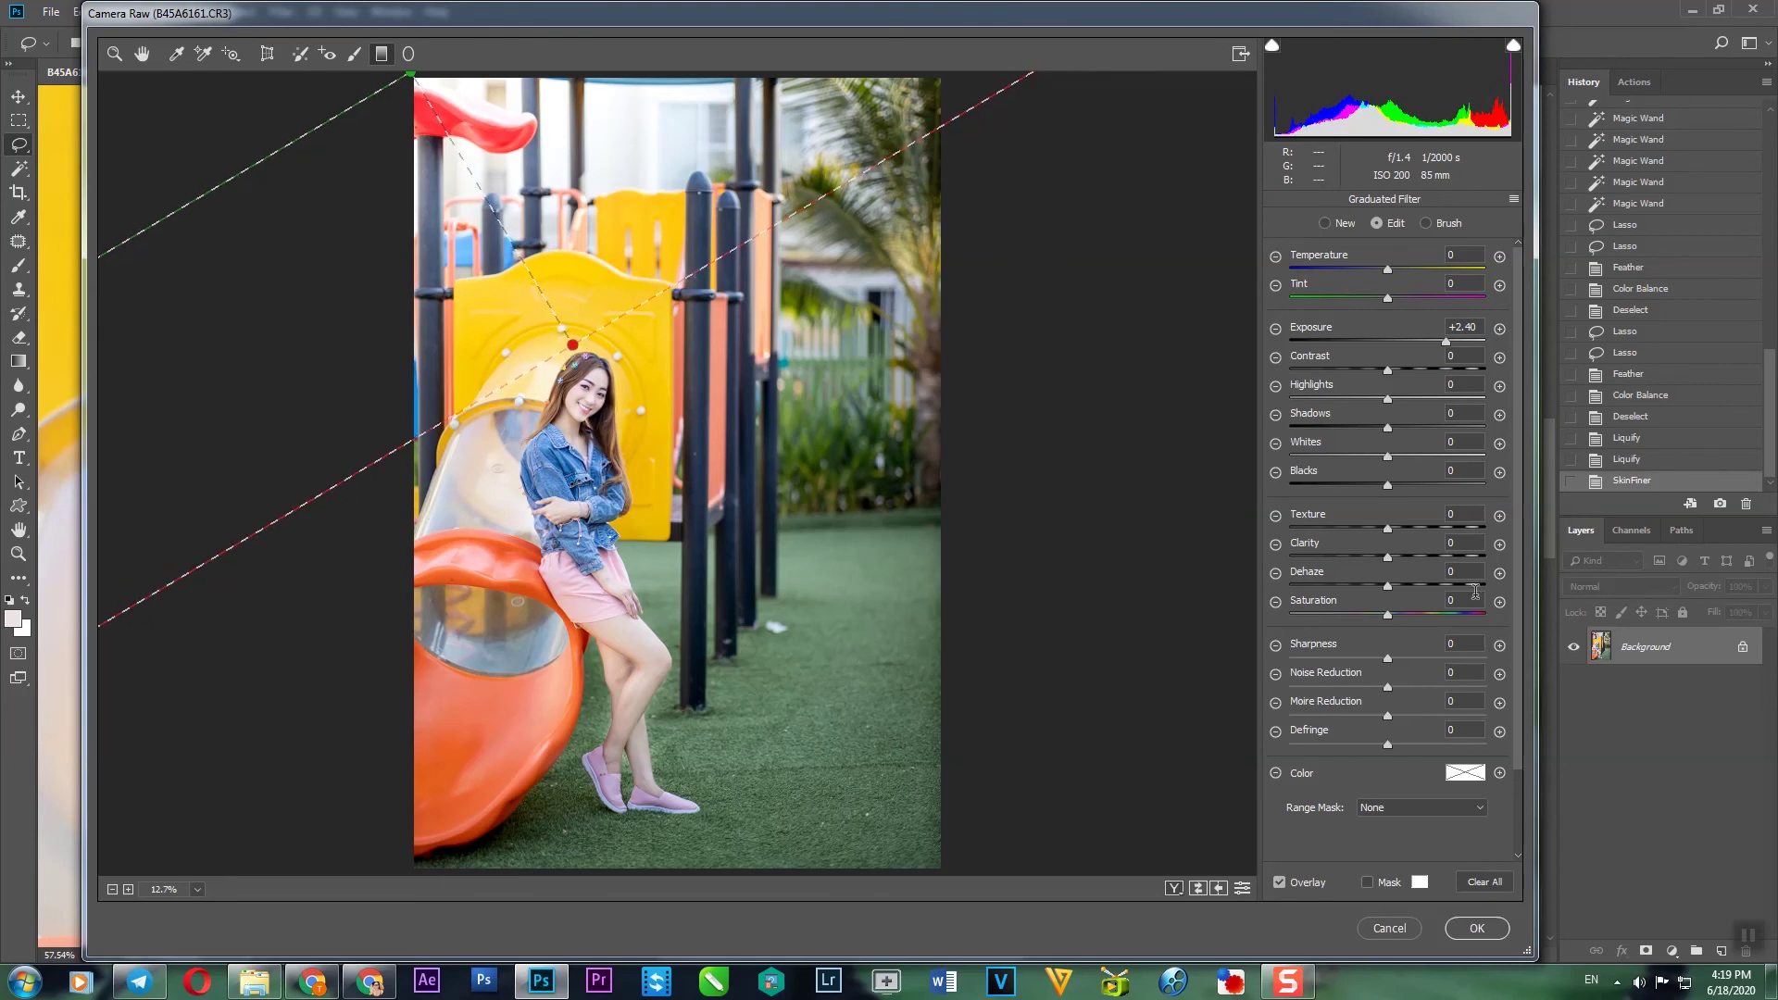
{"action": "left_click", "coordinate": [1481, 773]}
{"action": "left_click_drag", "start_coordinate": [720, 352], "coordinate": [733, 353]}
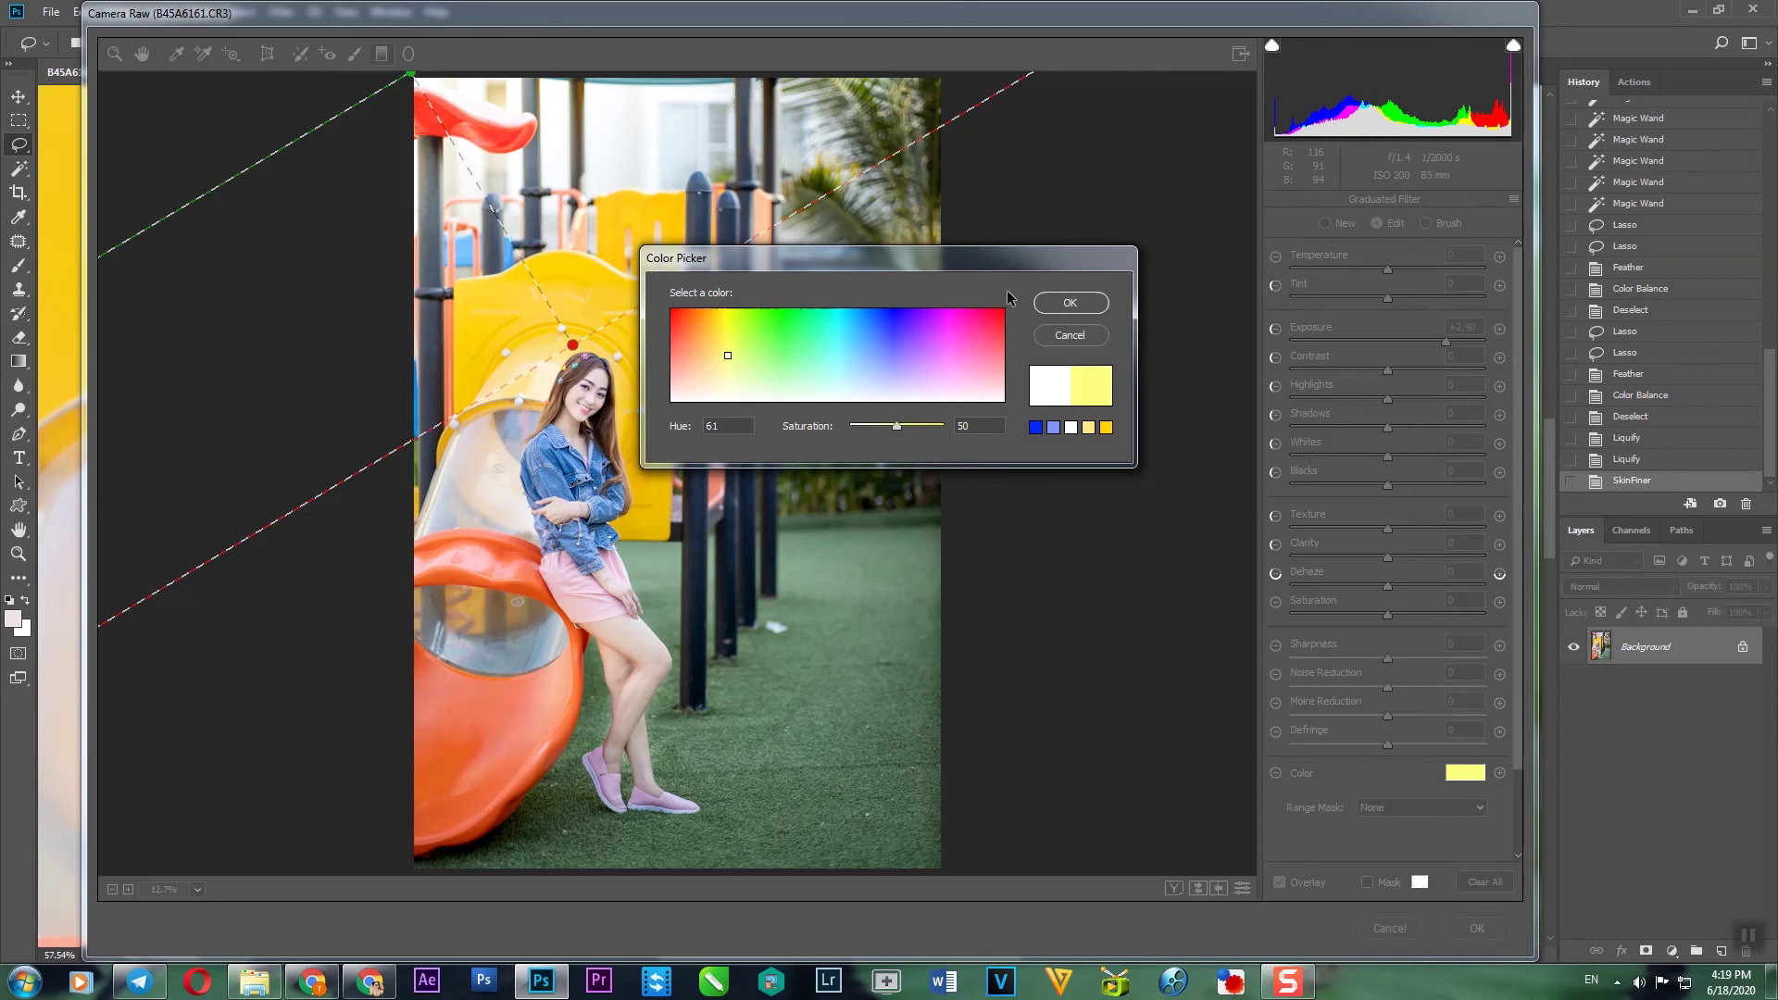
{"action": "left_click", "coordinate": [1074, 306]}
- Warm the graduated filter with Temperature +89 and Tint +26, and apply the Camera Raw adjustments to the portrait
{"action": "left_click_drag", "start_coordinate": [1388, 271], "coordinate": [1412, 299]}
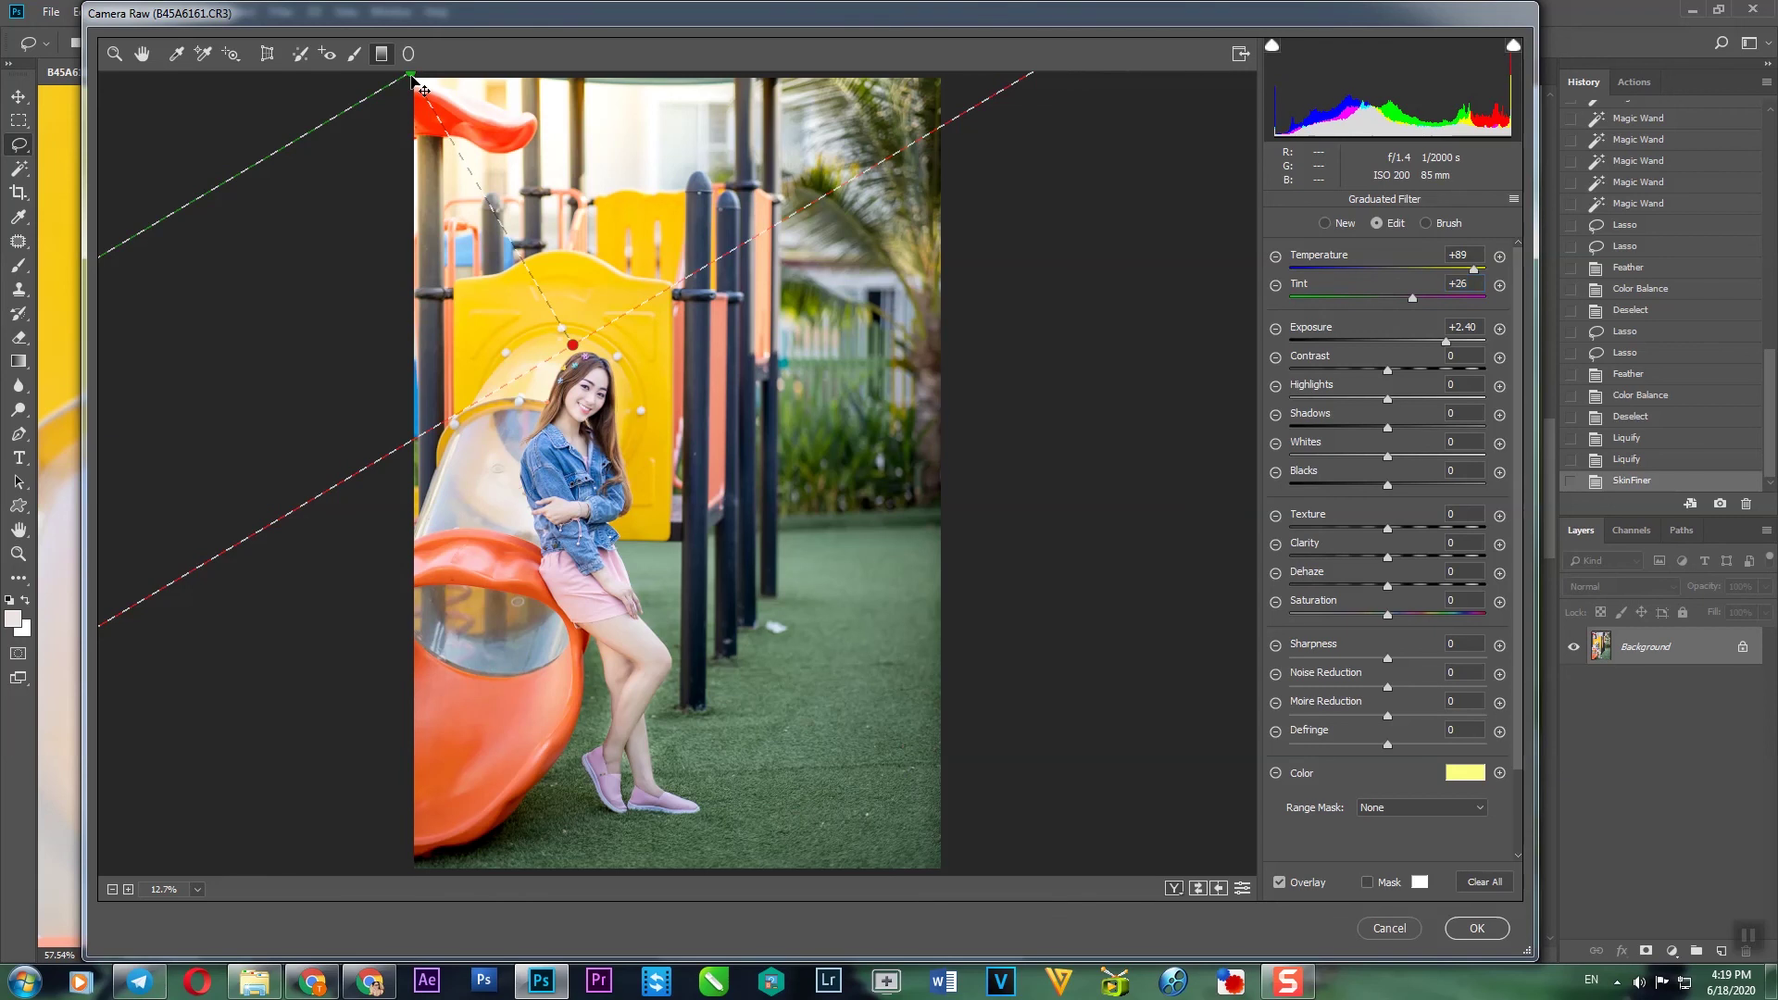
{"action": "mouse_move", "coordinate": [413, 81]}
{"action": "left_mouse_down"}
{"action": "mouse_move", "coordinate": [355, 268]}
{"action": "mouse_move", "coordinate": [407, 61]}
{"action": "mouse_move", "coordinate": [414, 76]}
{"action": "left_mouse_up"}
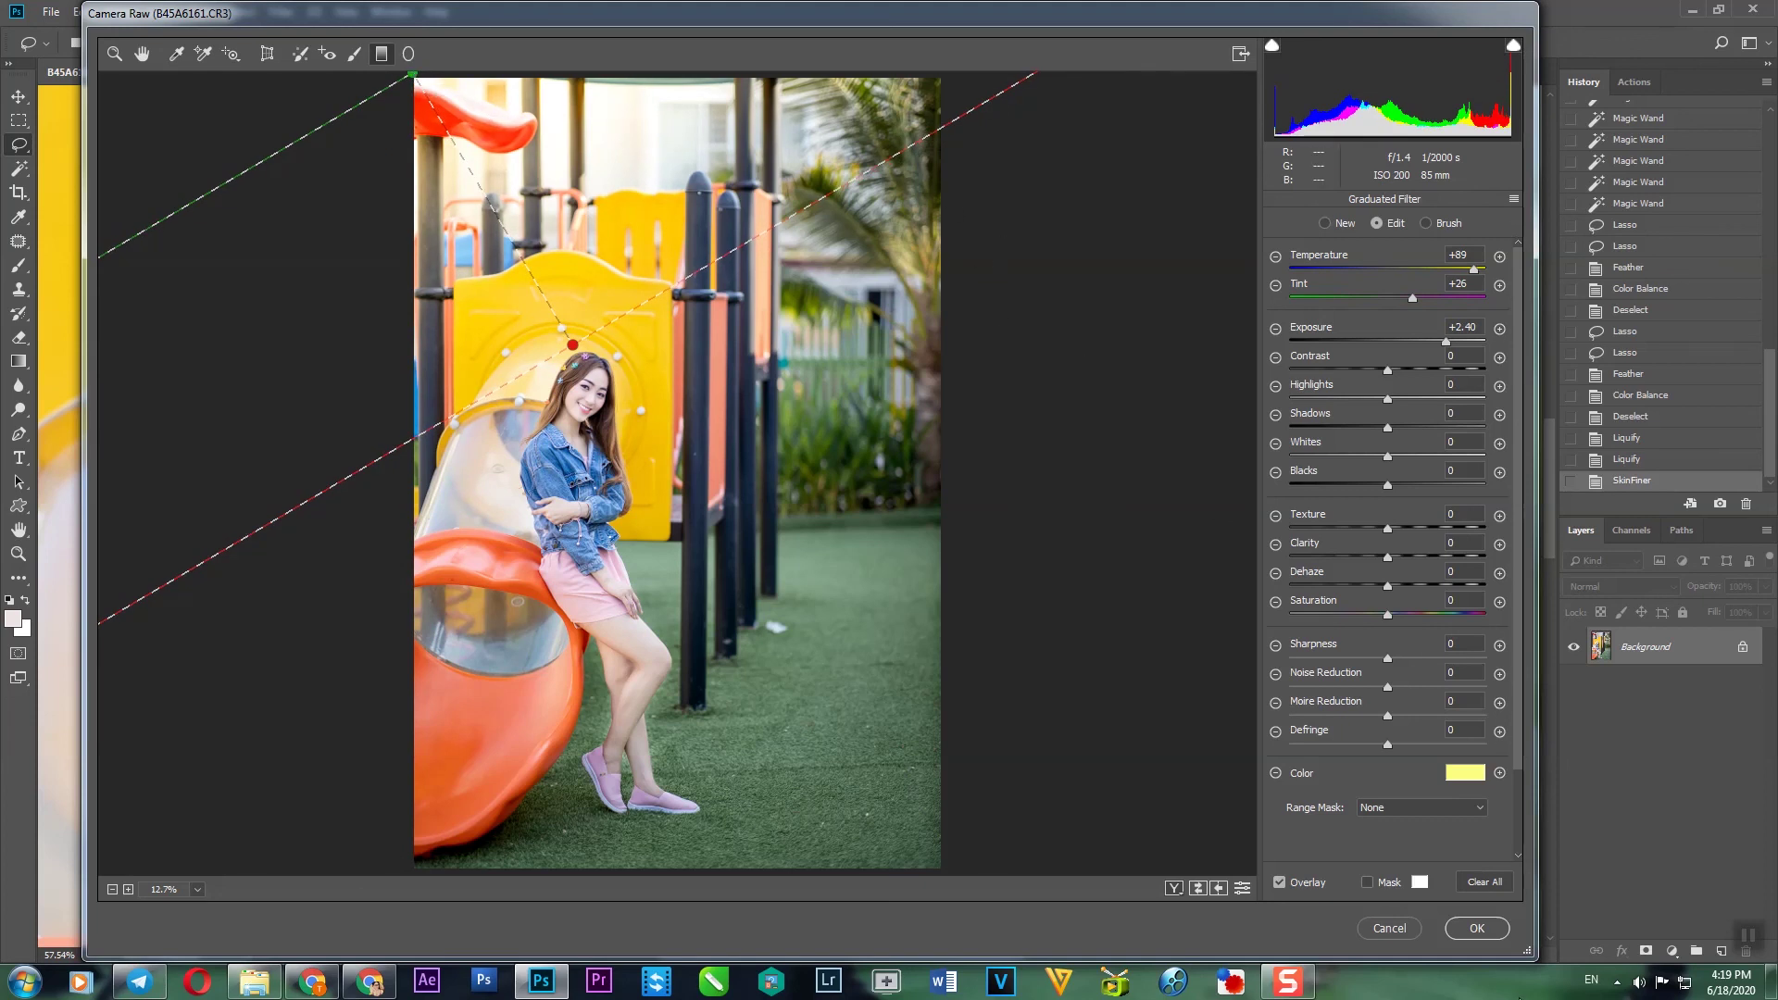
{"action": "left_click", "coordinate": [1479, 929]}
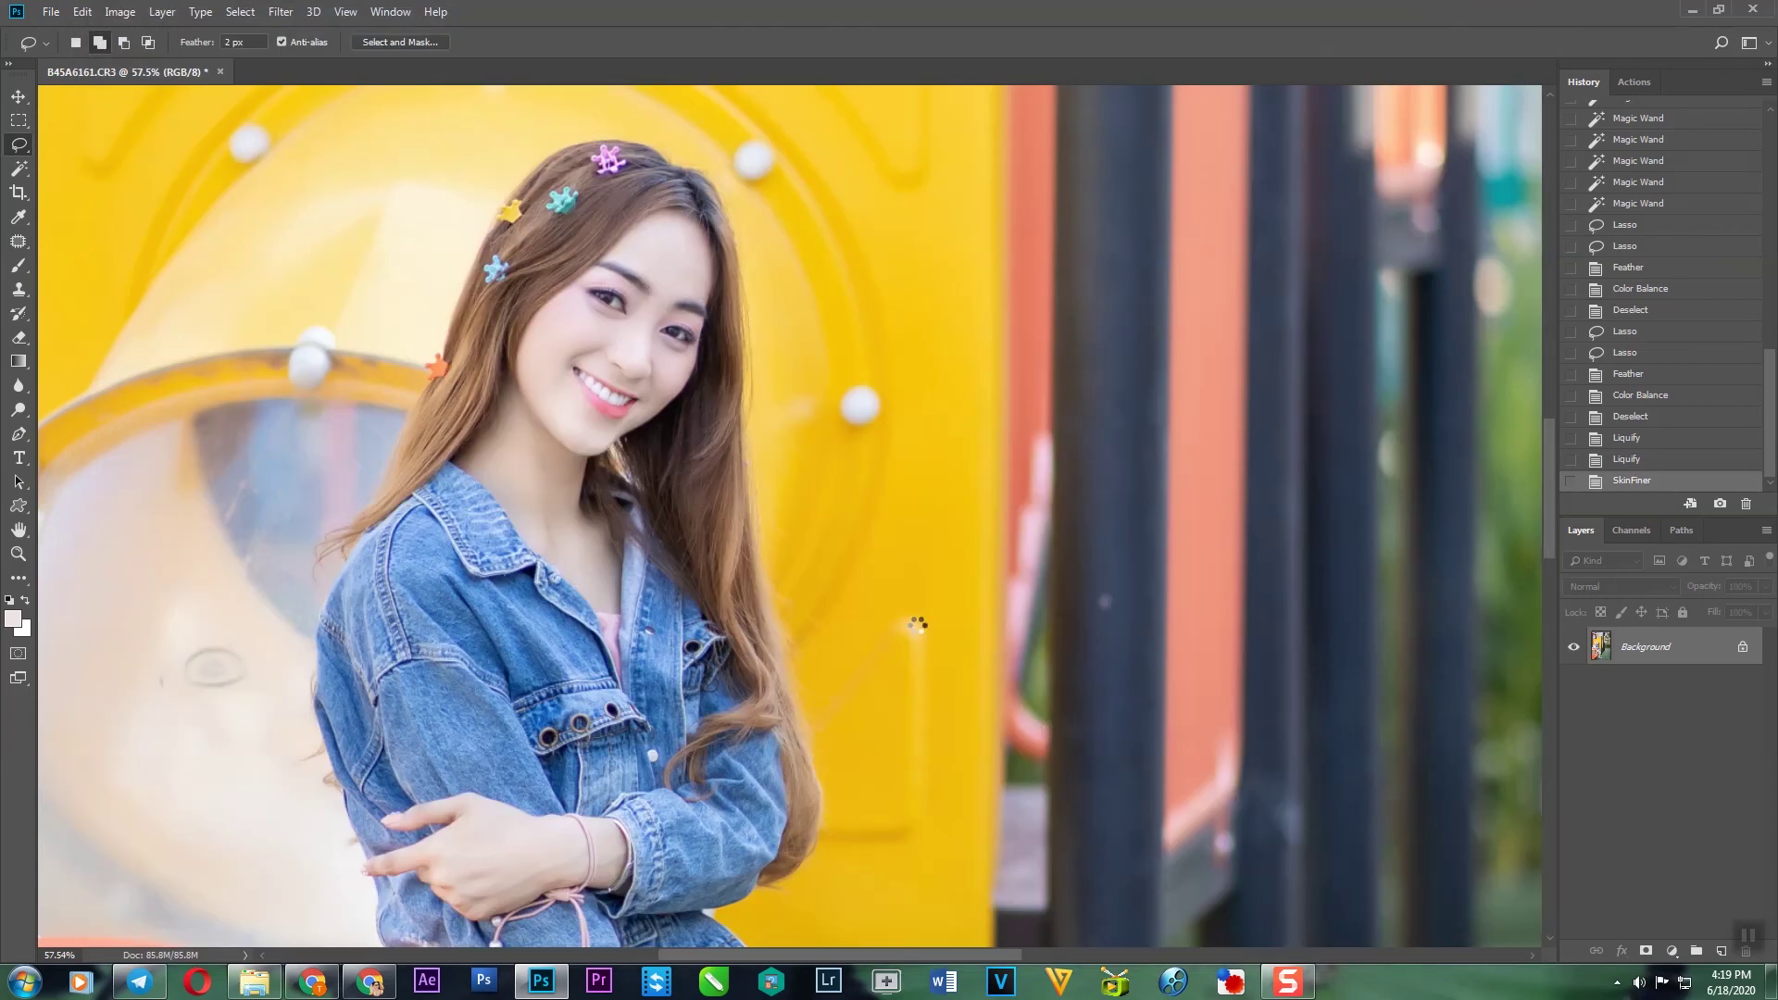
- Compare the portrait before and after the Camera Raw filter, both as a whole and close up
{"action": "scroll", "coordinate": [919, 637], "scroll_direction": "down", "scroll_amount": 5}
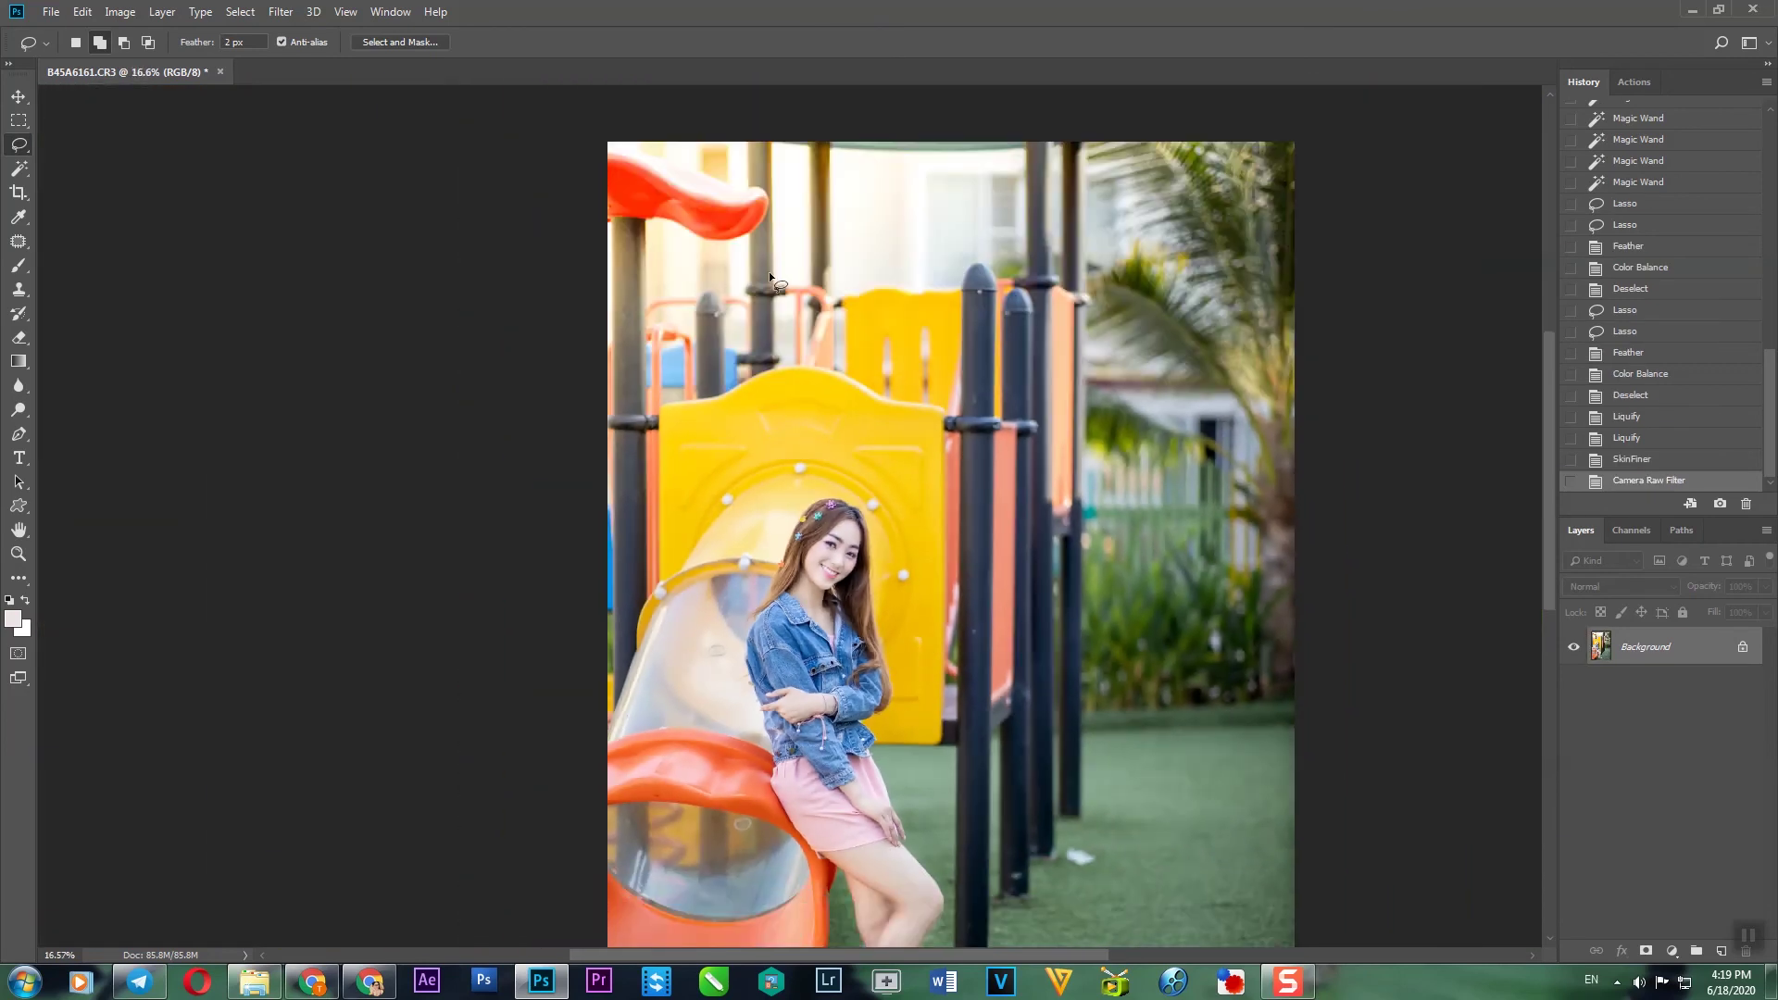
{"action": "left_click", "coordinate": [1637, 460]}
{"action": "key", "text": "ctrl+z"}
{"action": "key", "text": "ctrl+z"}
{"action": "key", "text": "ctrl+z"}
{"action": "key", "text": "ctrl+z"}
{"action": "key", "text": "ctrl+z"}
{"action": "scroll", "coordinate": [857, 493], "scroll_direction": "up", "scroll_amount": 1}
{"action": "scroll", "coordinate": [865, 417], "scroll_direction": "up", "scroll_amount": 6}
{"action": "scroll", "coordinate": [865, 417], "scroll_direction": "down", "scroll_amount": 5}
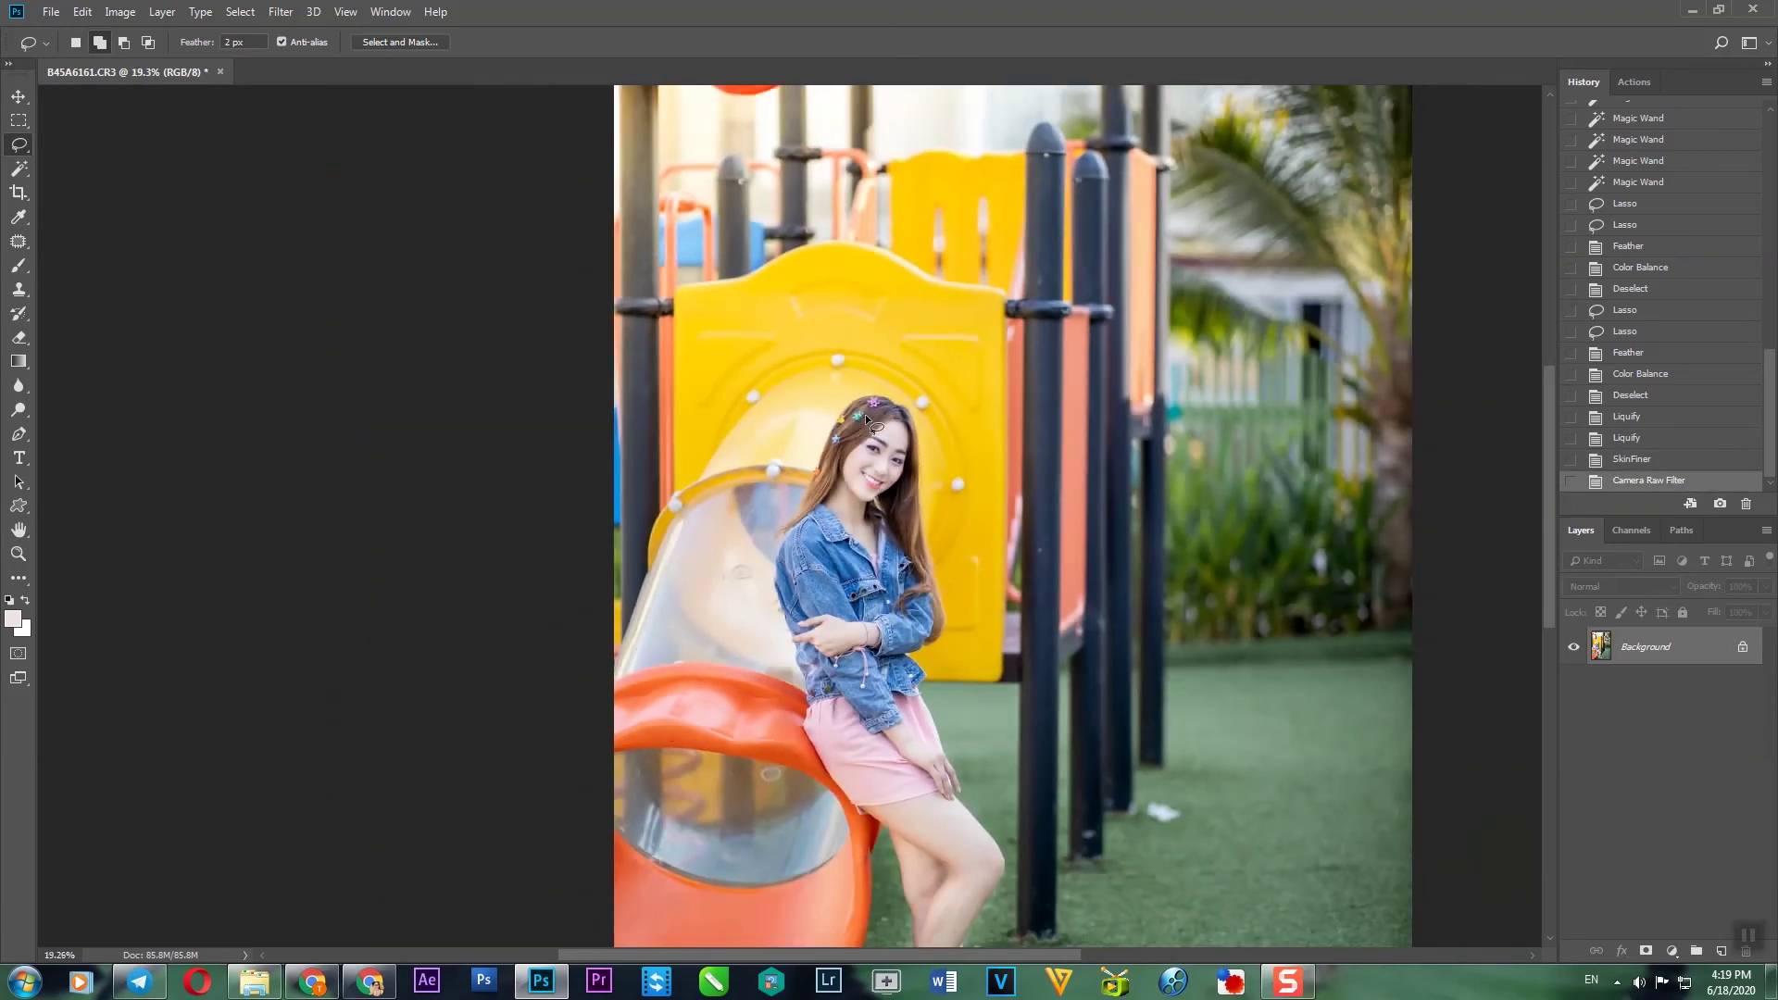
- Apply Levels to the RGB channel with input black point 6 and white point 253
{"action": "key", "text": "ctrl+l"}
{"action": "scroll", "coordinate": [1101, 448], "scroll_direction": "up", "scroll_amount": 4}
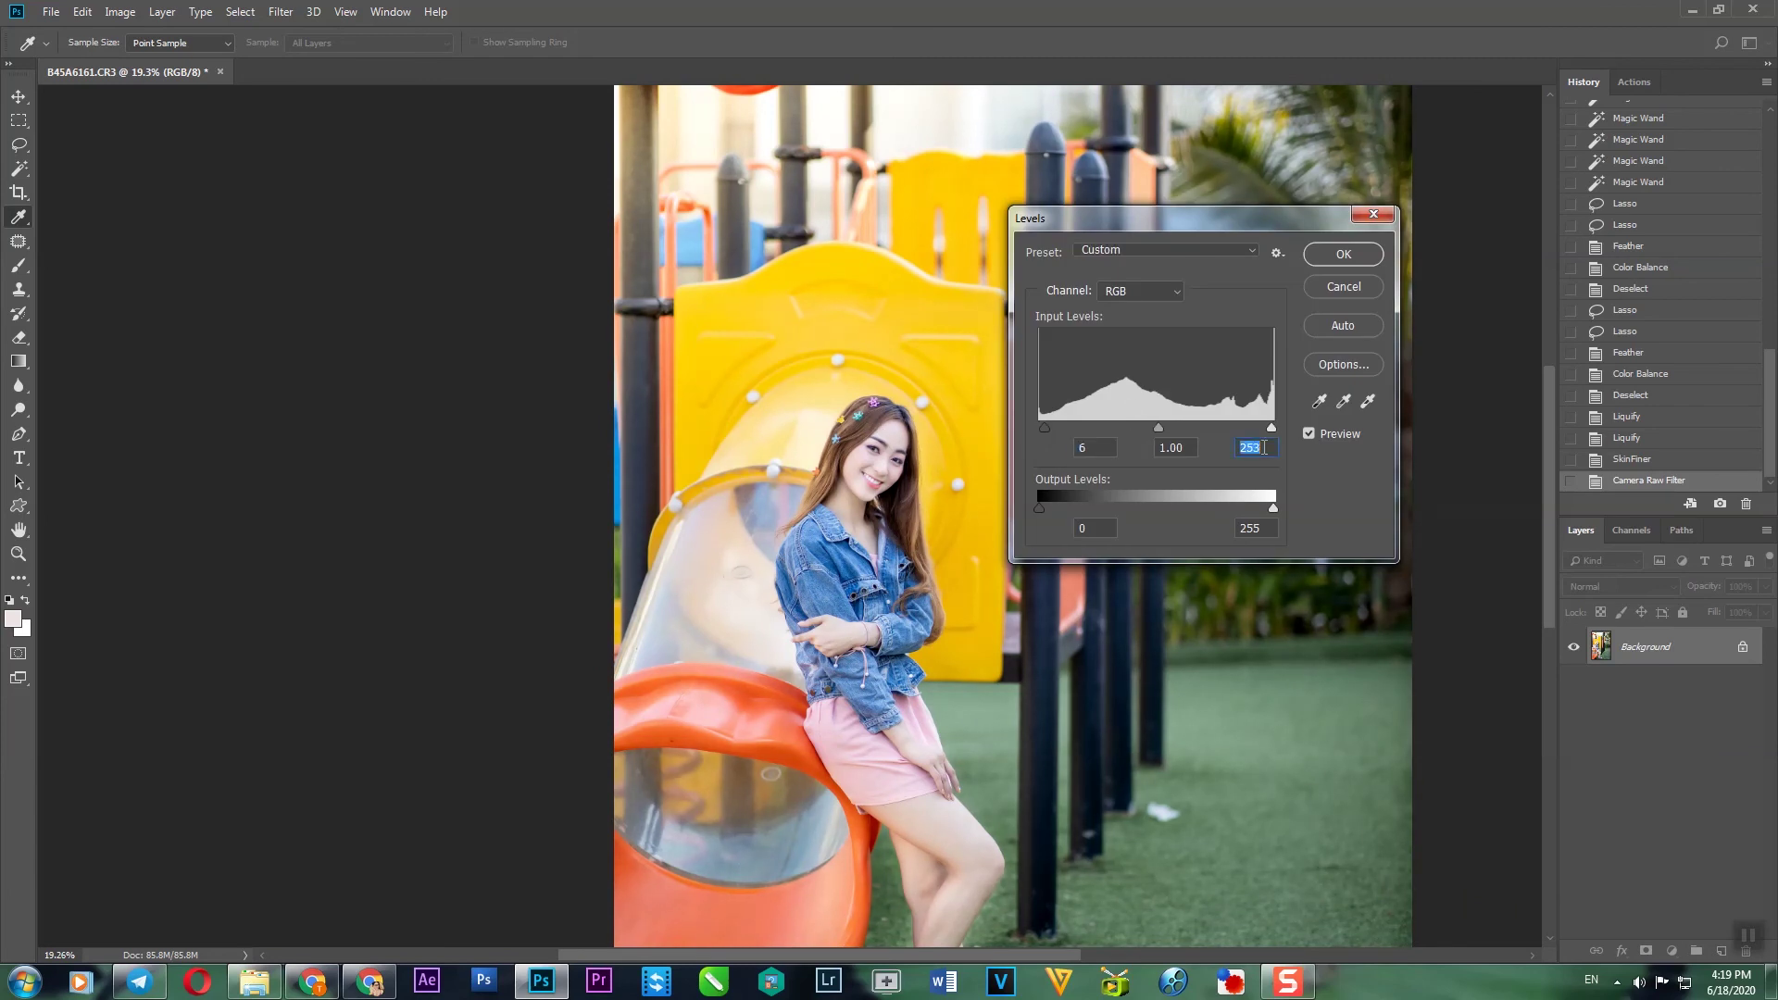
{"action": "key", "text": "Return"}
- Apply Curves to the RGB channel, moving the black point to input 9 with output 0
{"action": "key", "text": "ctrl+m"}
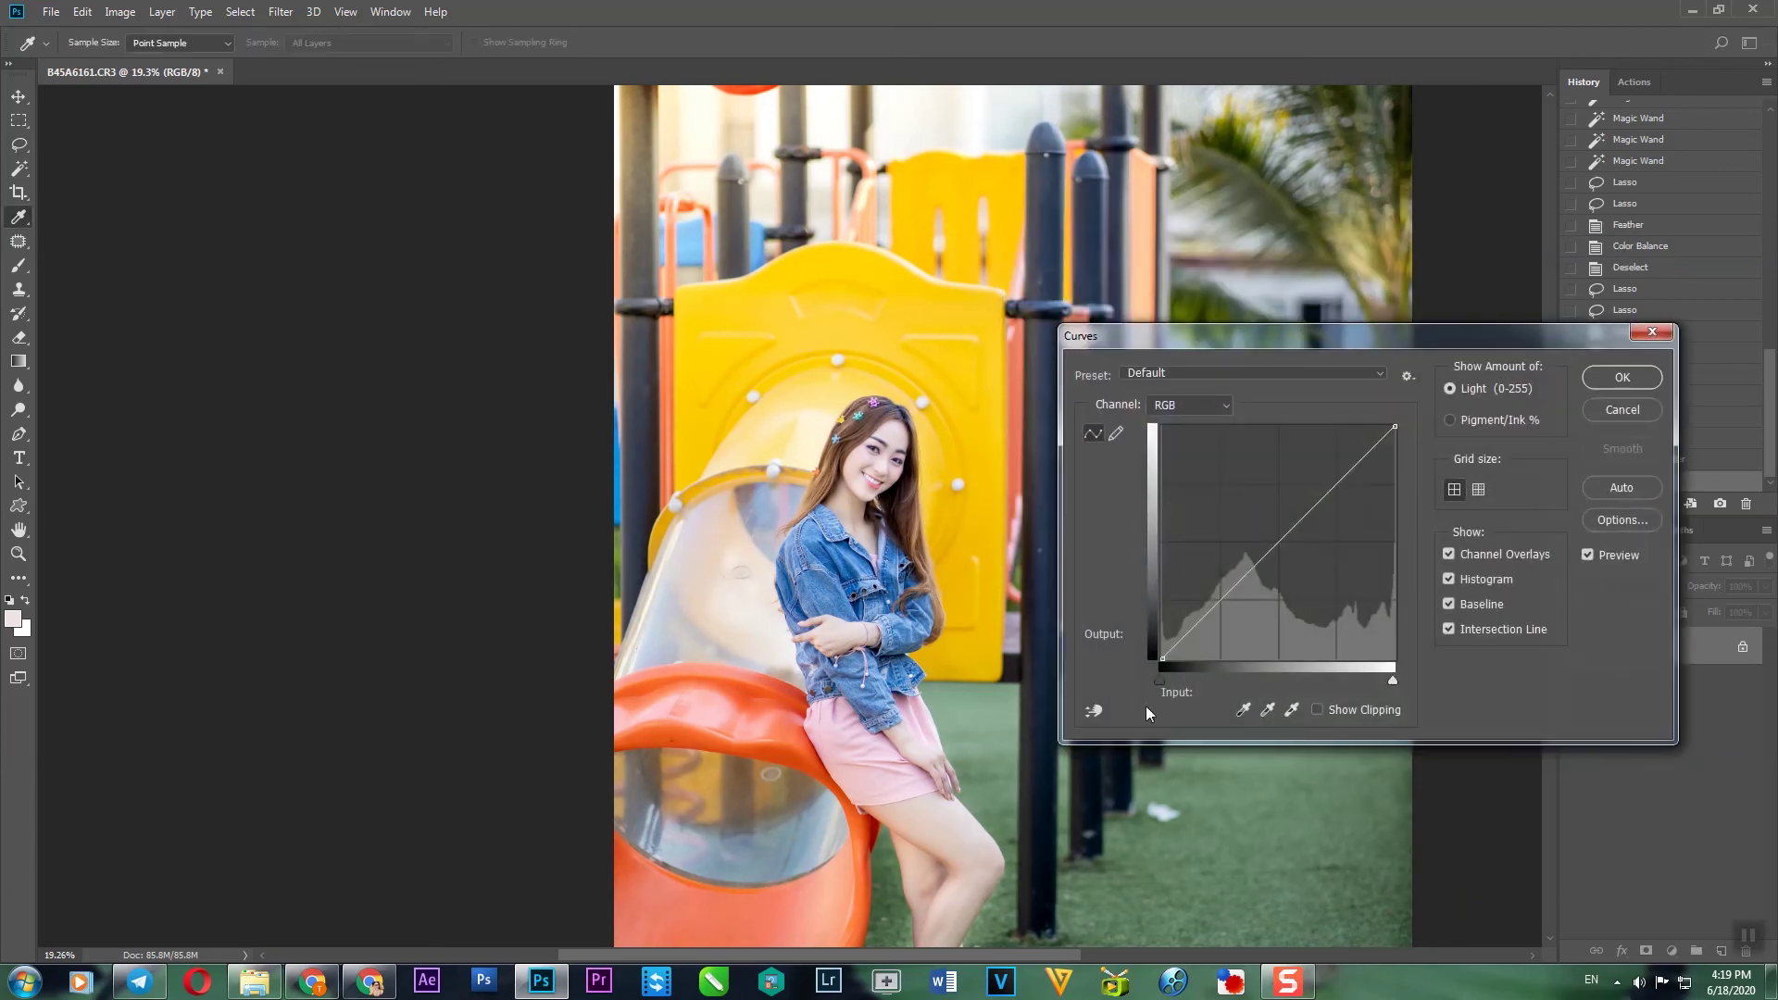
{"action": "left_click_drag", "start_coordinate": [1166, 680], "coordinate": [1168, 683]}
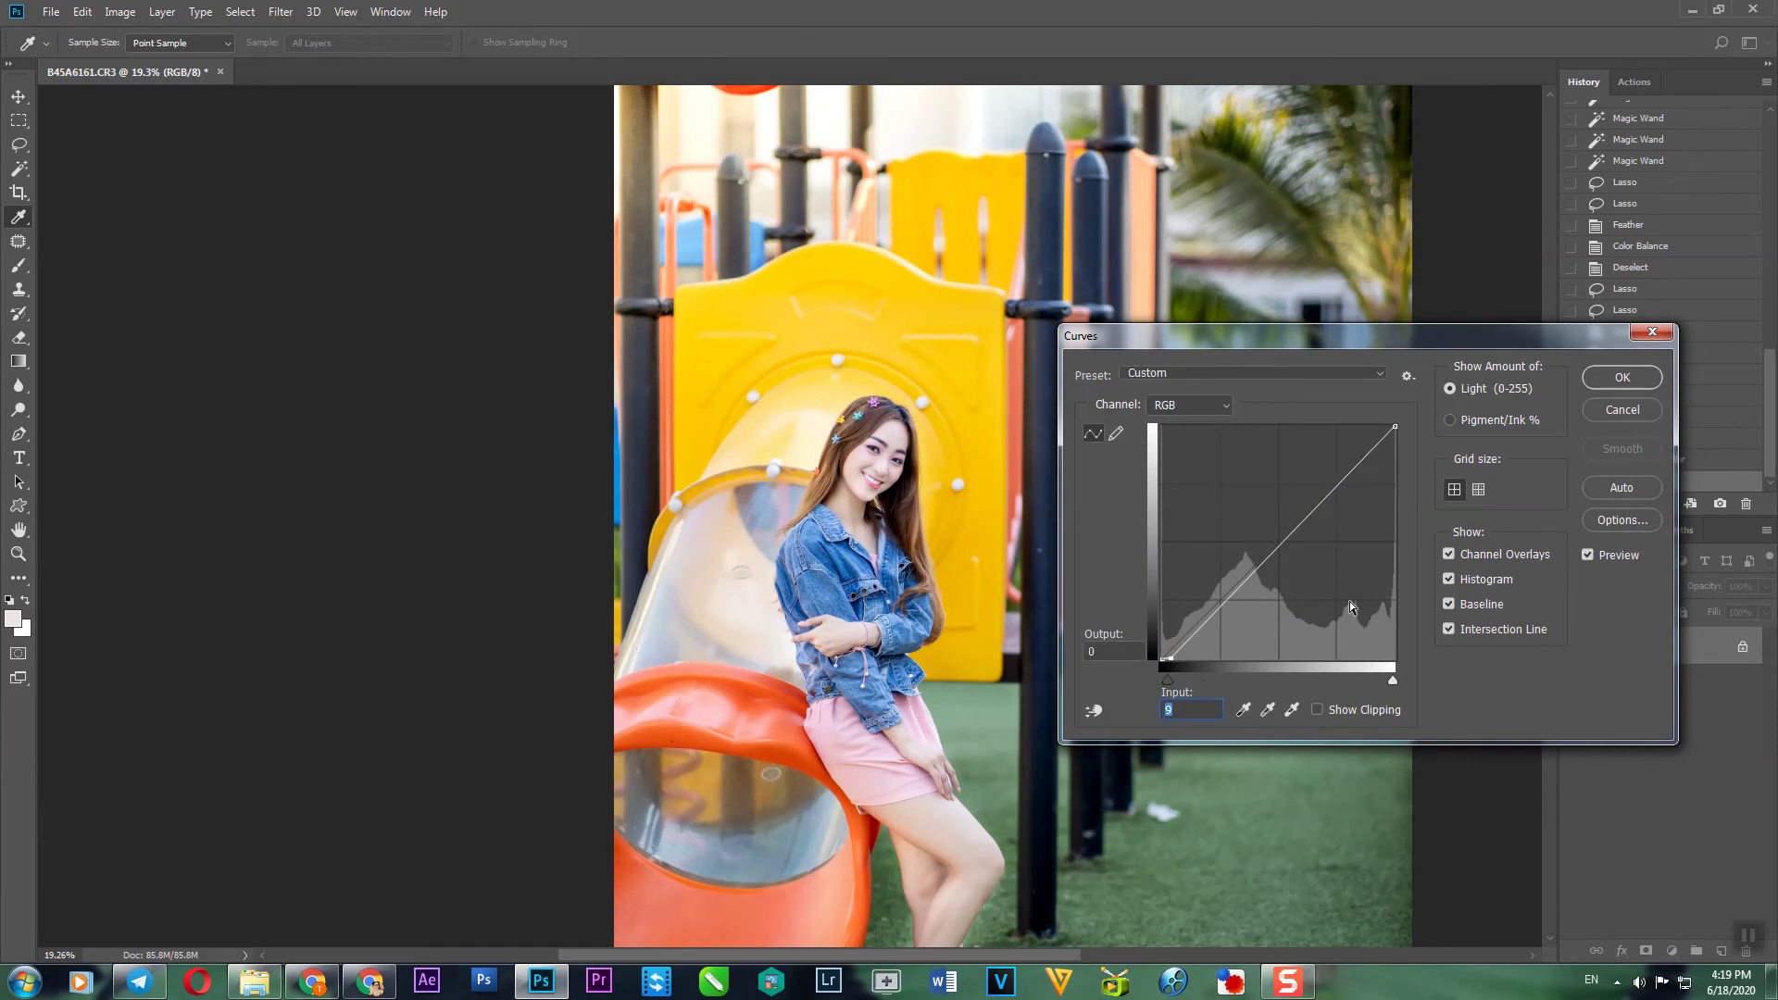
{"action": "left_click", "coordinate": [1618, 388]}
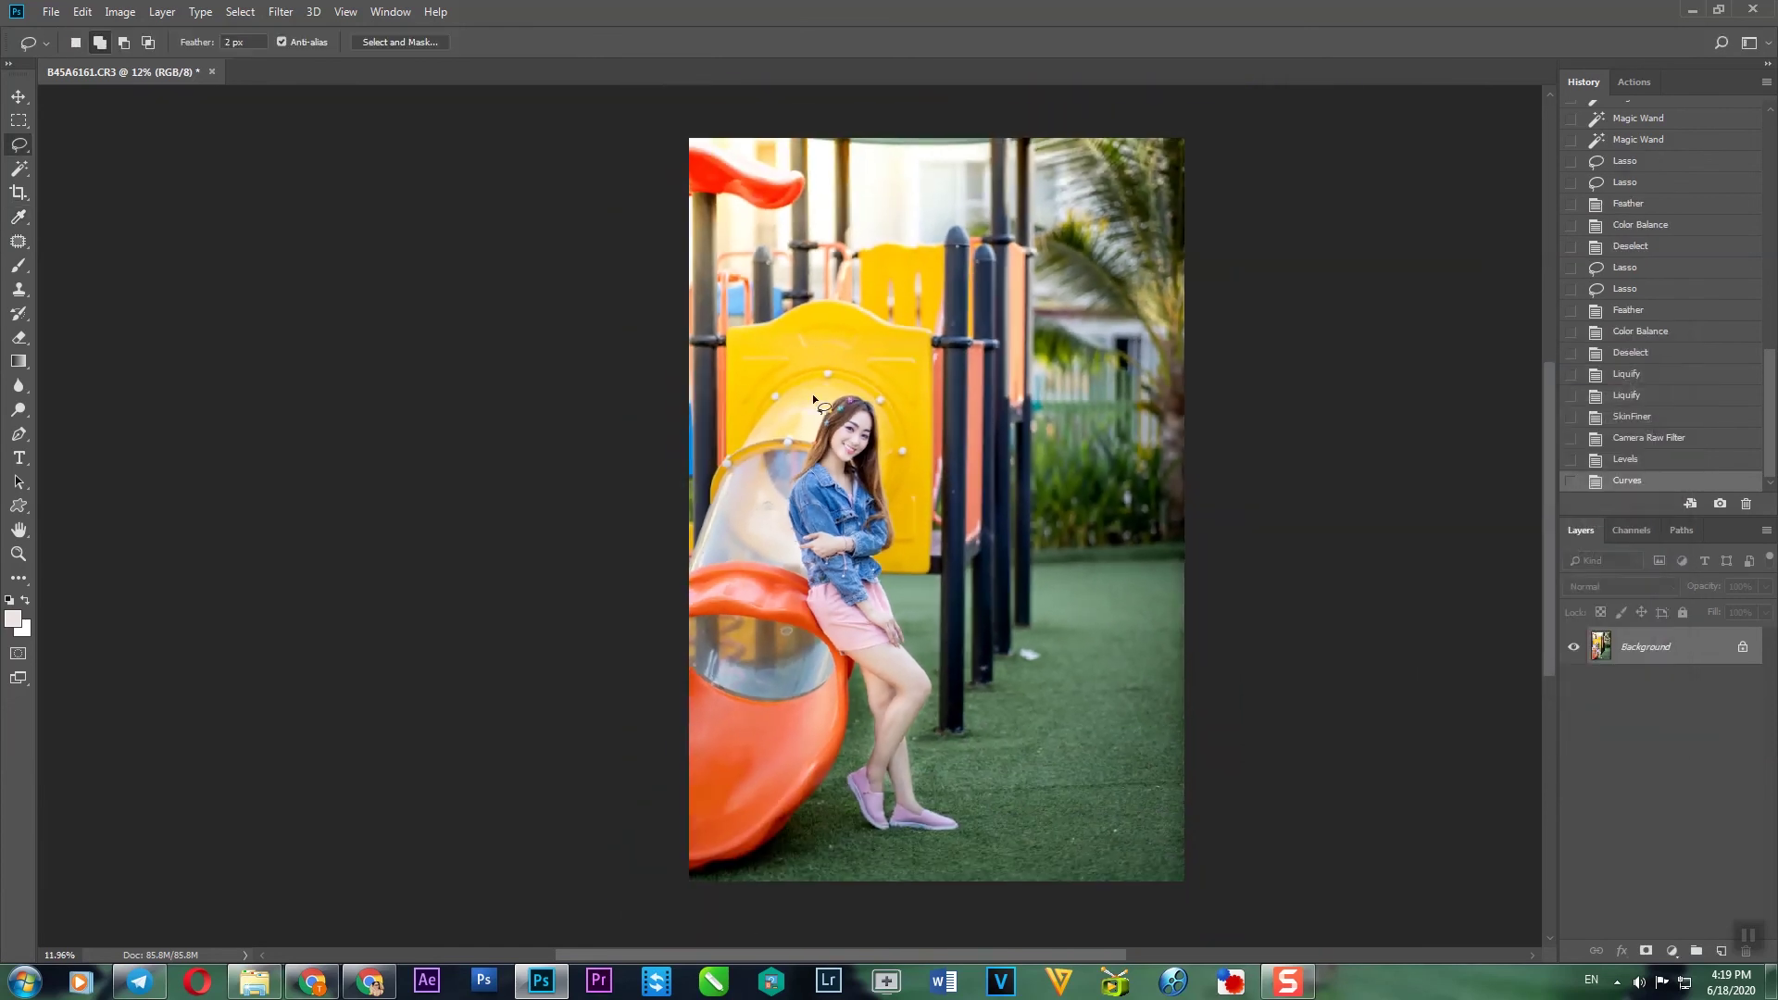
- Draw a Pen path around the fabric flap showing below the pink skirt's hem, following the hem and the thigh edge
{"action": "scroll", "coordinate": [848, 420], "scroll_direction": "up", "scroll_amount": 5}
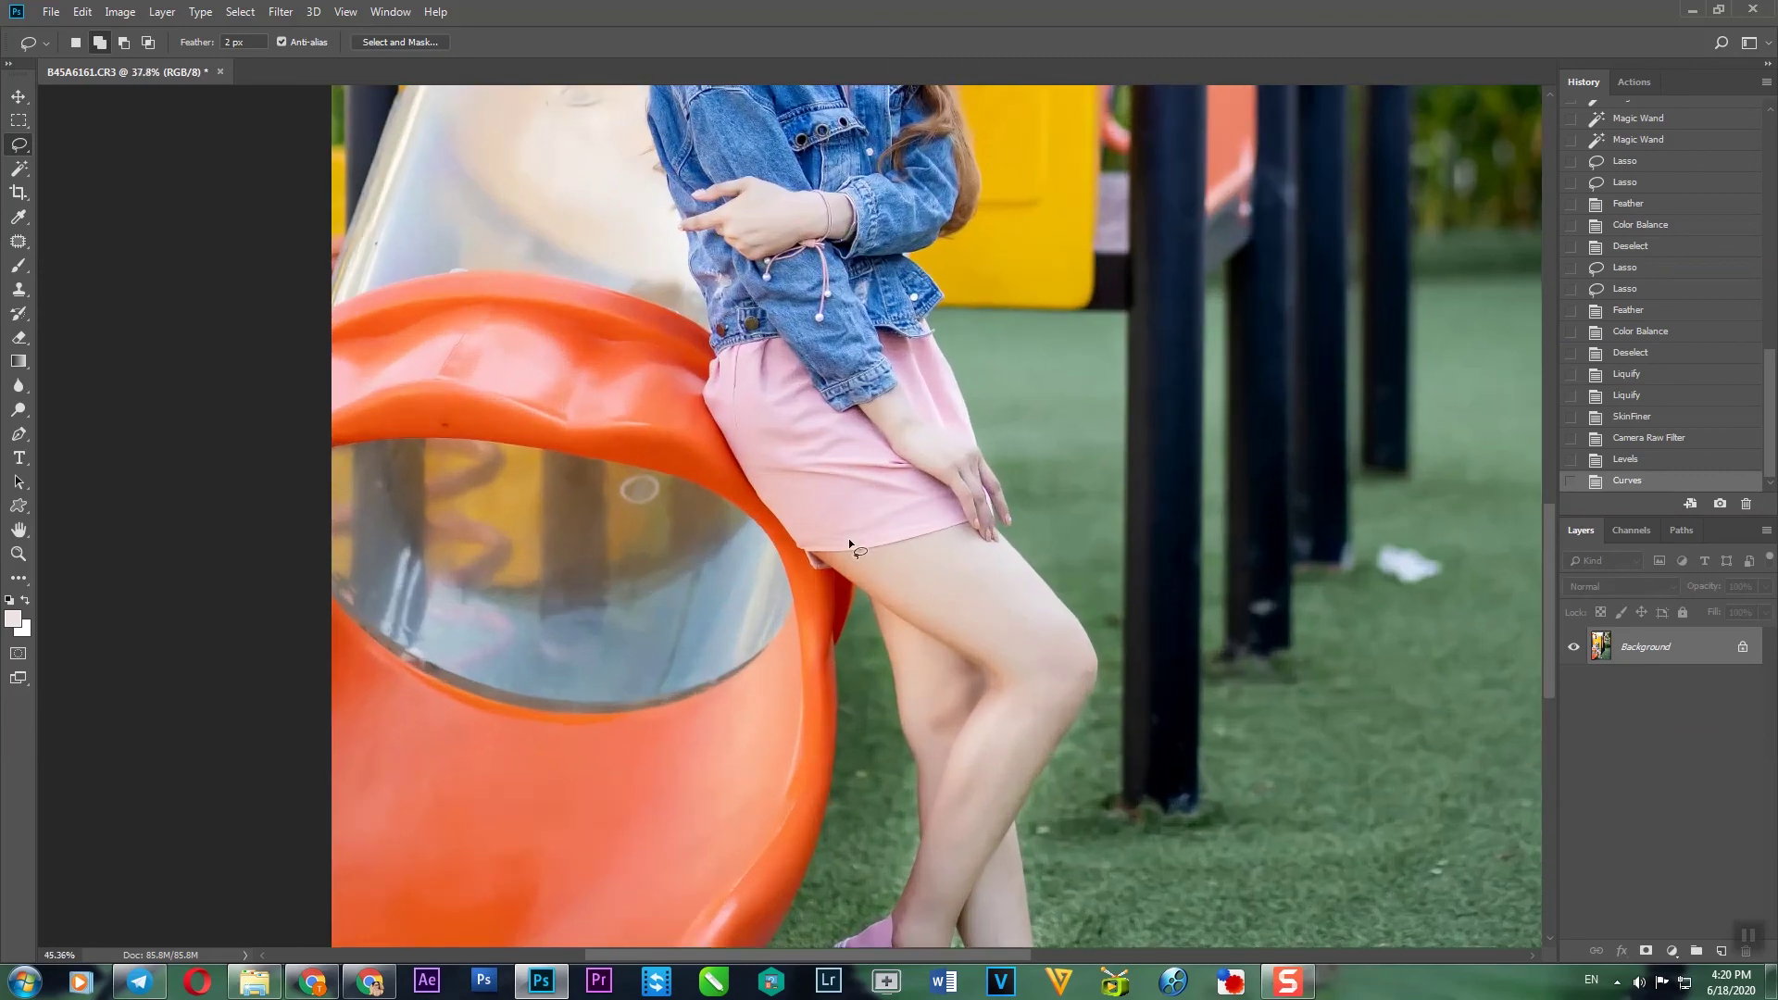
{"action": "scroll", "coordinate": [850, 545], "scroll_direction": "up", "scroll_amount": 10}
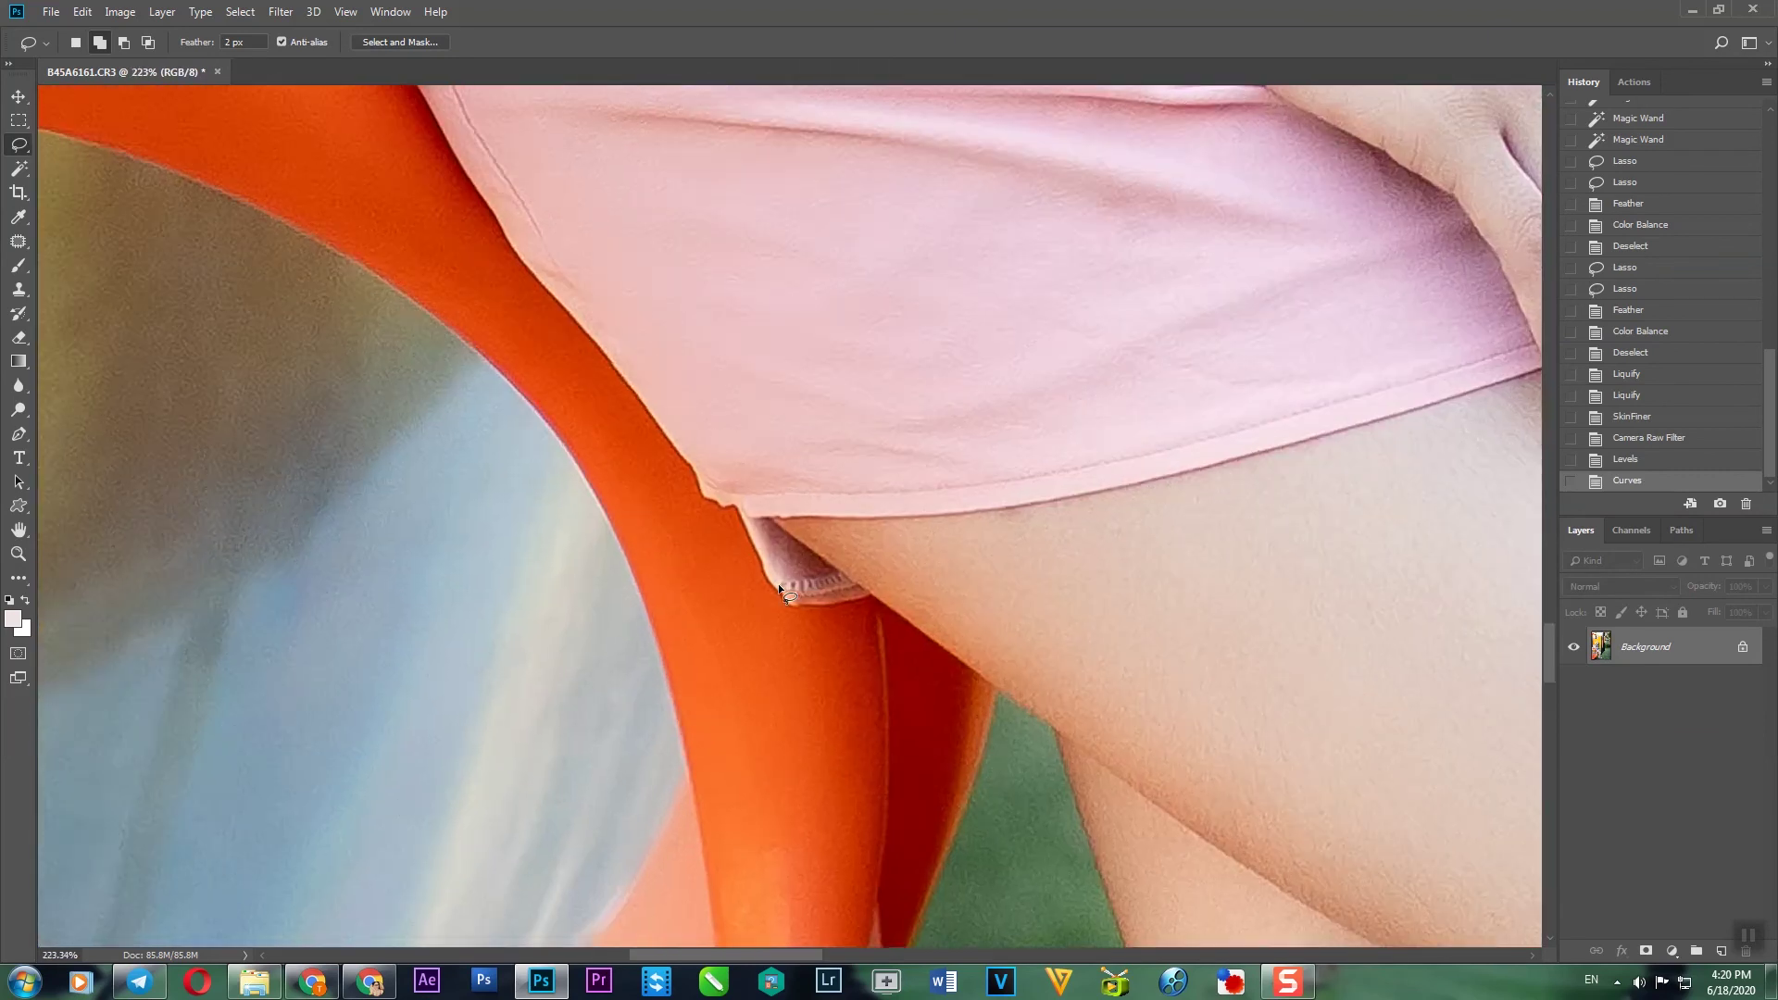
{"action": "key", "text": "p"}
{"action": "scroll", "coordinate": [646, 416], "scroll_direction": "up", "scroll_amount": 2}
{"action": "left_click_drag", "start_coordinate": [655, 398], "coordinate": [657, 399]}
{"action": "left_click_drag", "start_coordinate": [684, 412], "coordinate": [745, 431]}
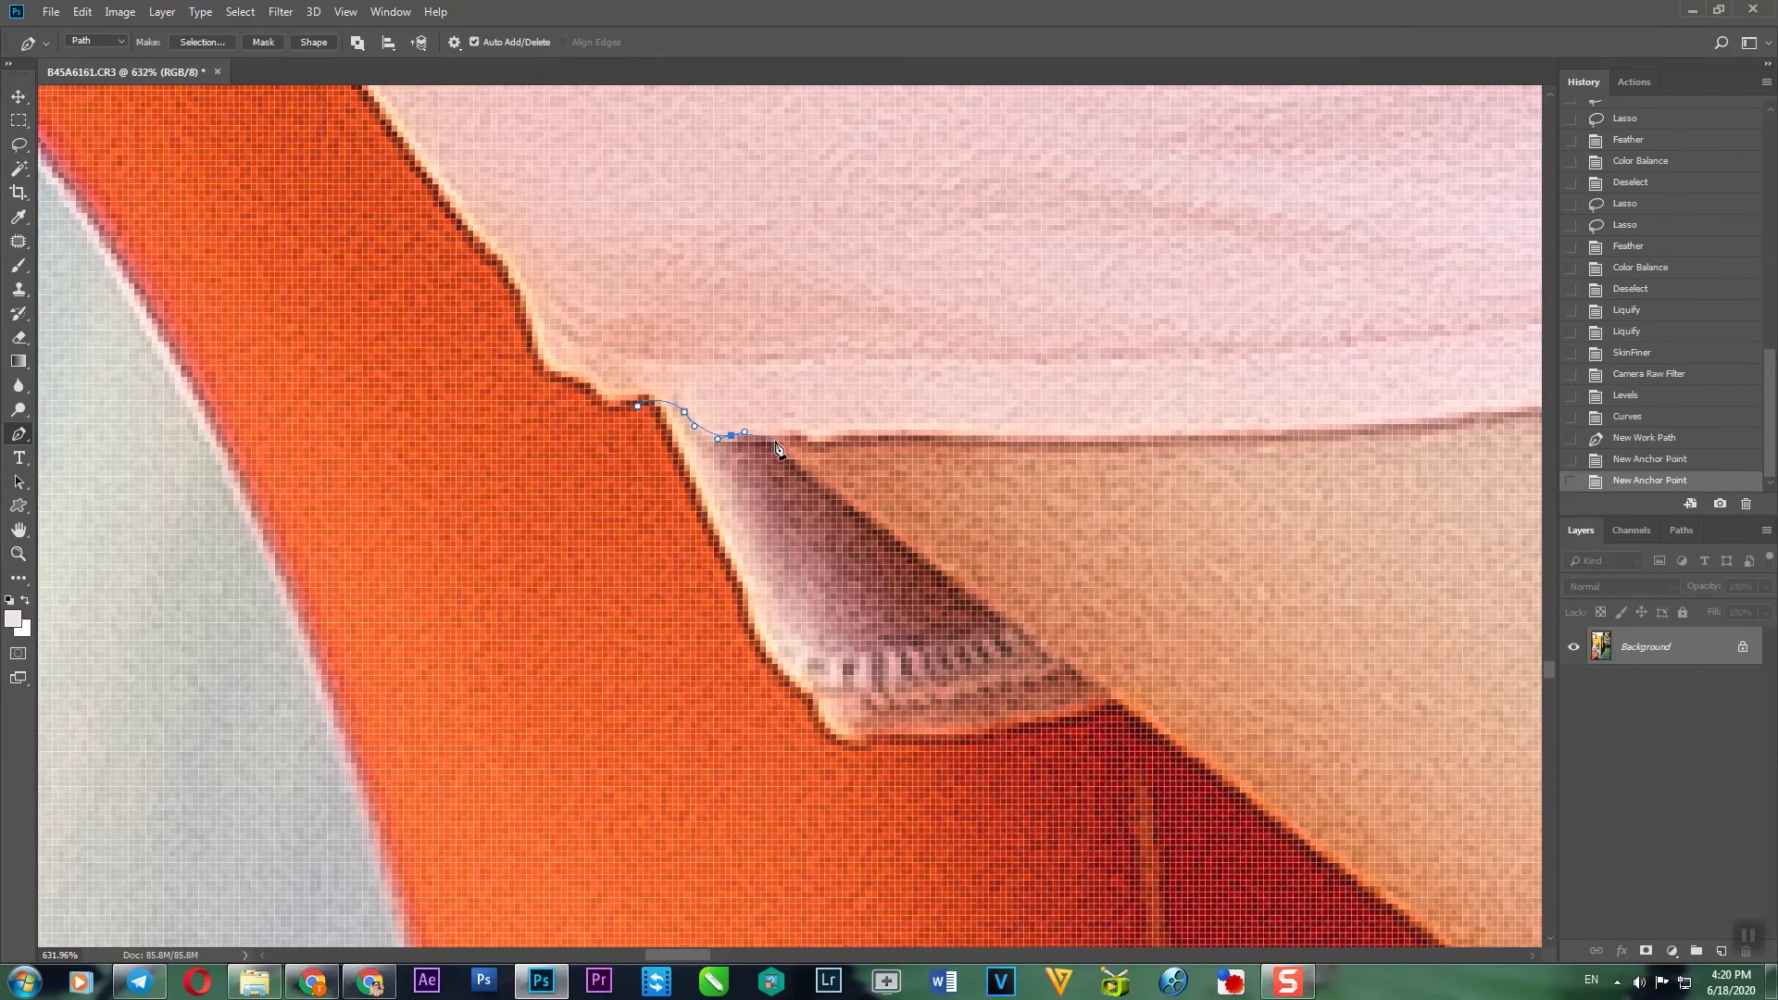
{"action": "left_click", "coordinate": [773, 442]}
{"action": "left_click_drag", "start_coordinate": [1029, 645], "coordinate": [738, 444]}
{"action": "left_click_drag", "start_coordinate": [916, 566], "coordinate": [756, 632]}
{"action": "key", "text": "ctrl+z"}
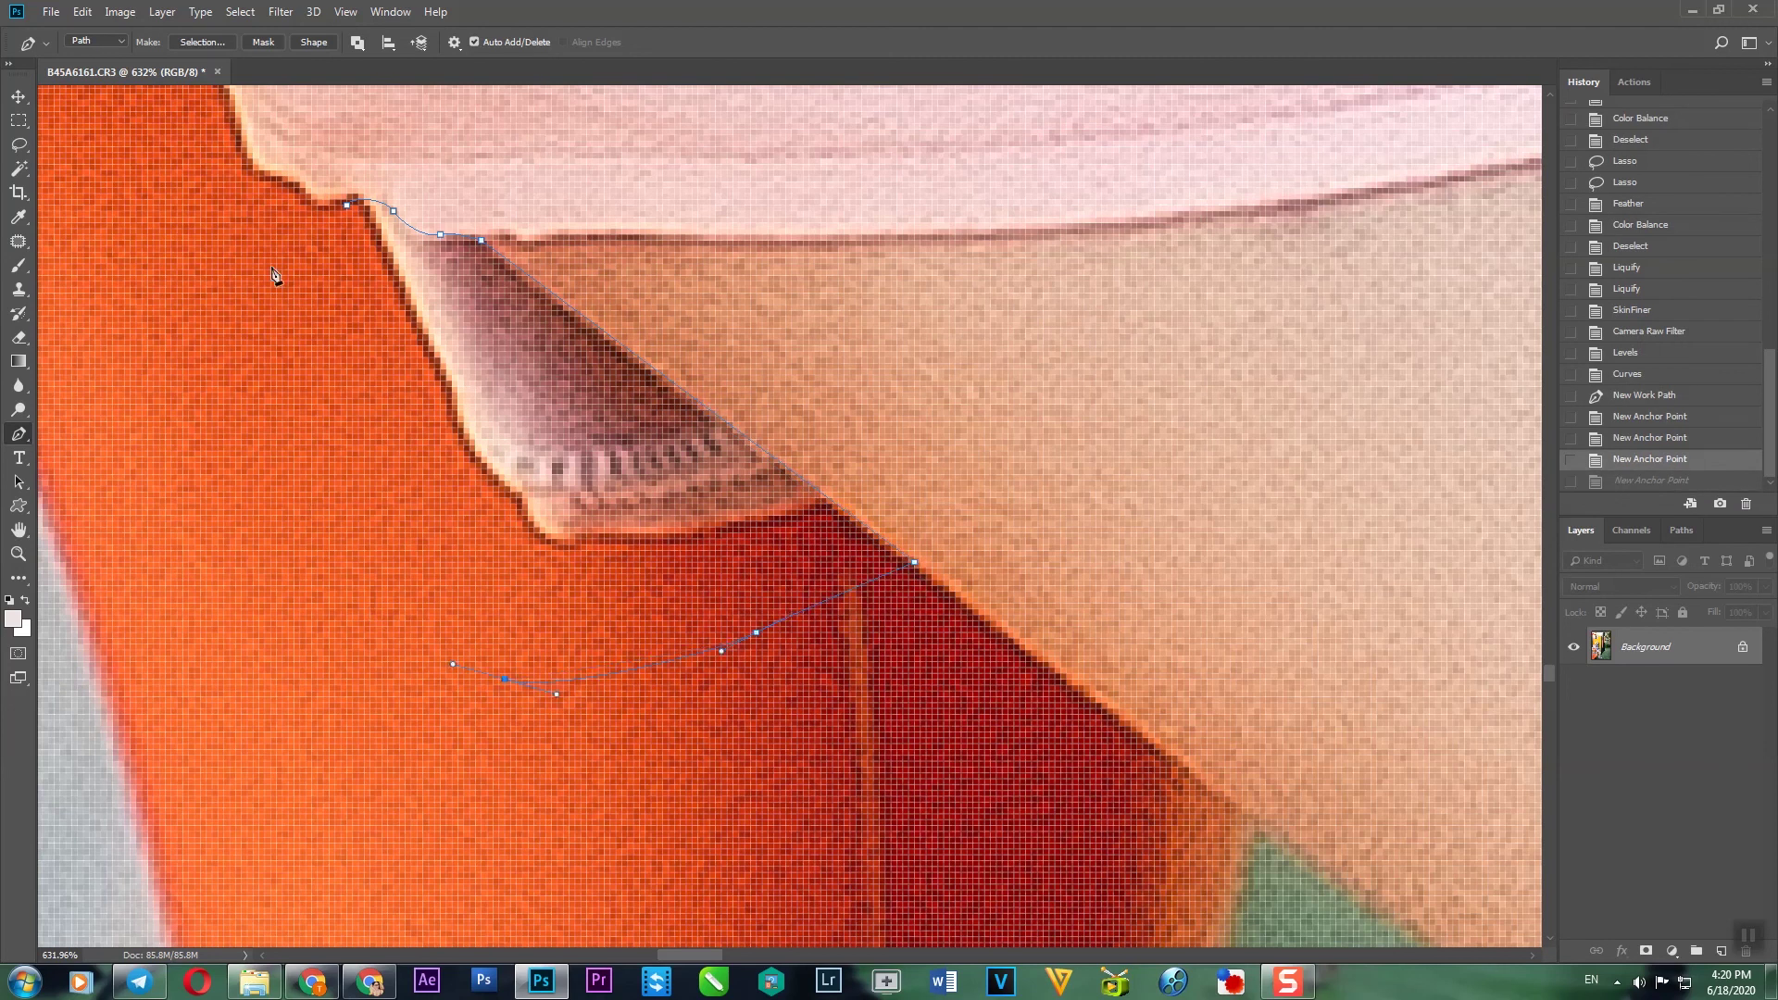
- Convert the path around the fabric flap into a selection and feather it by 1 pixel
{"action": "key", "text": "ctrl+Return"}
{"action": "key", "text": "shift+F6"}
{"action": "type", "text": "1"}
- Use the Clone Stamp inside the selection to cover the flap's lower and outer edges with the slide's surface
{"action": "scroll", "coordinate": [517, 495], "scroll_direction": "down", "scroll_amount": 5}
{"action": "scroll", "coordinate": [596, 615], "scroll_direction": "up", "scroll_amount": 5}
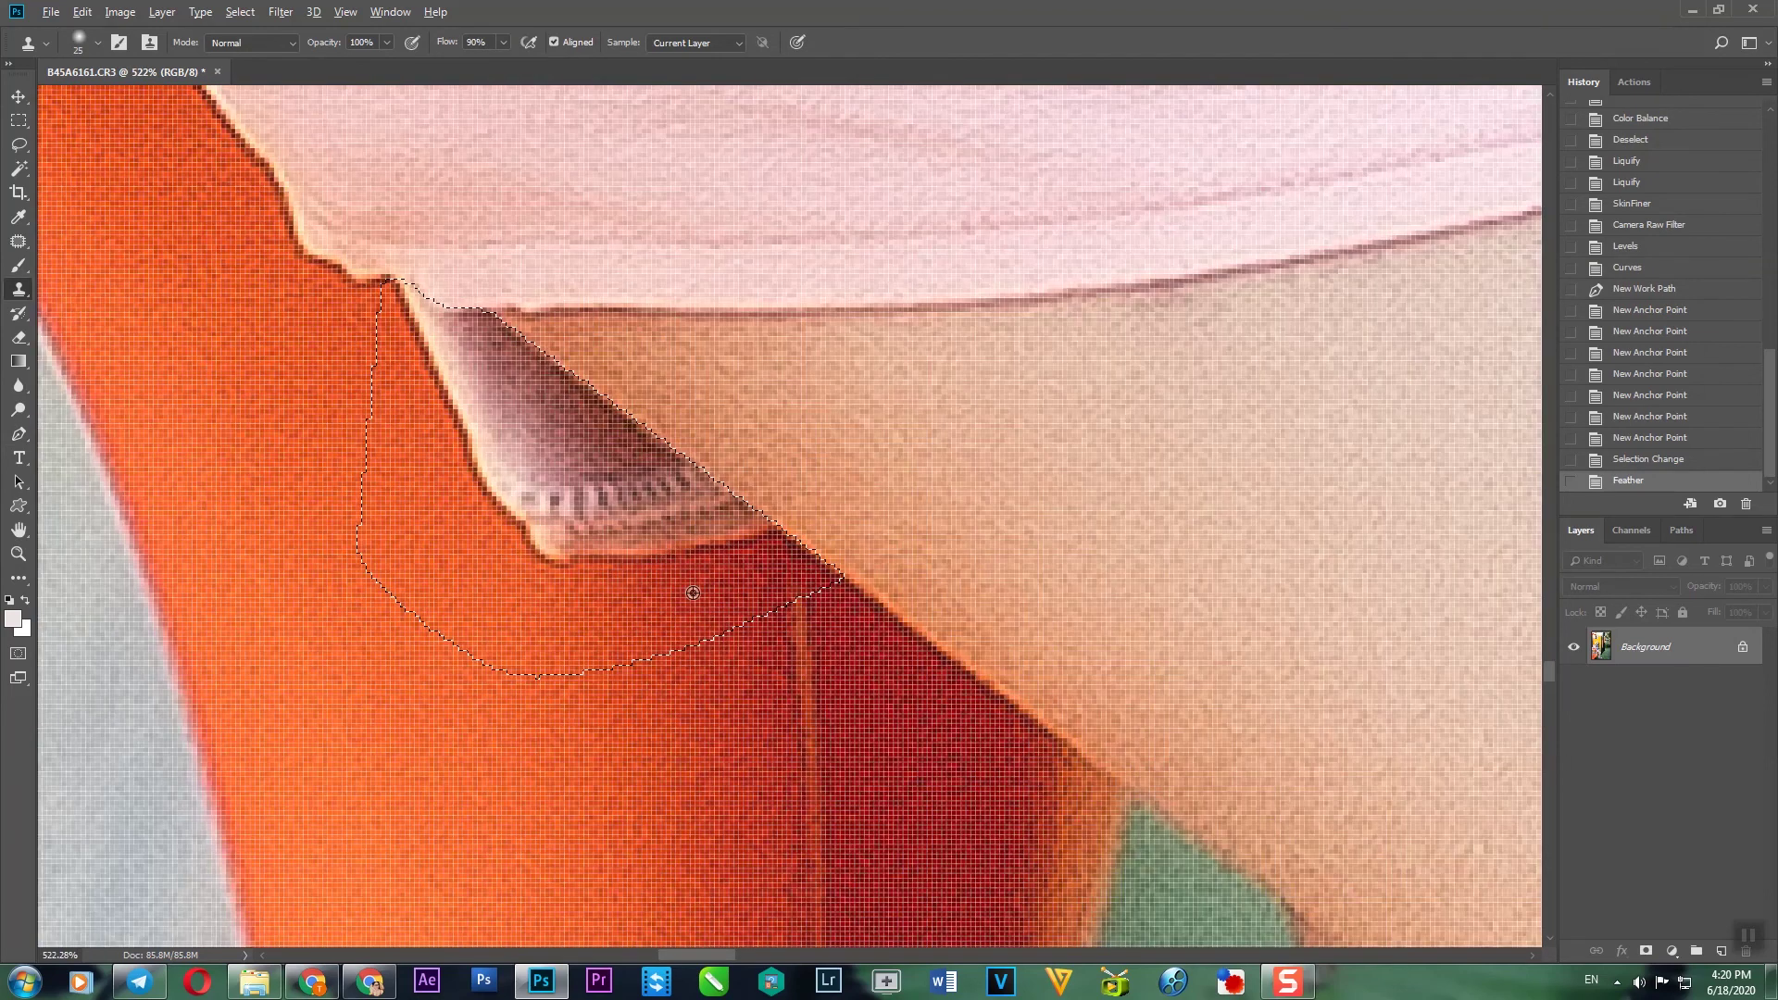
{"action": "left_click_drag", "start_coordinate": [734, 538], "coordinate": [737, 533]}
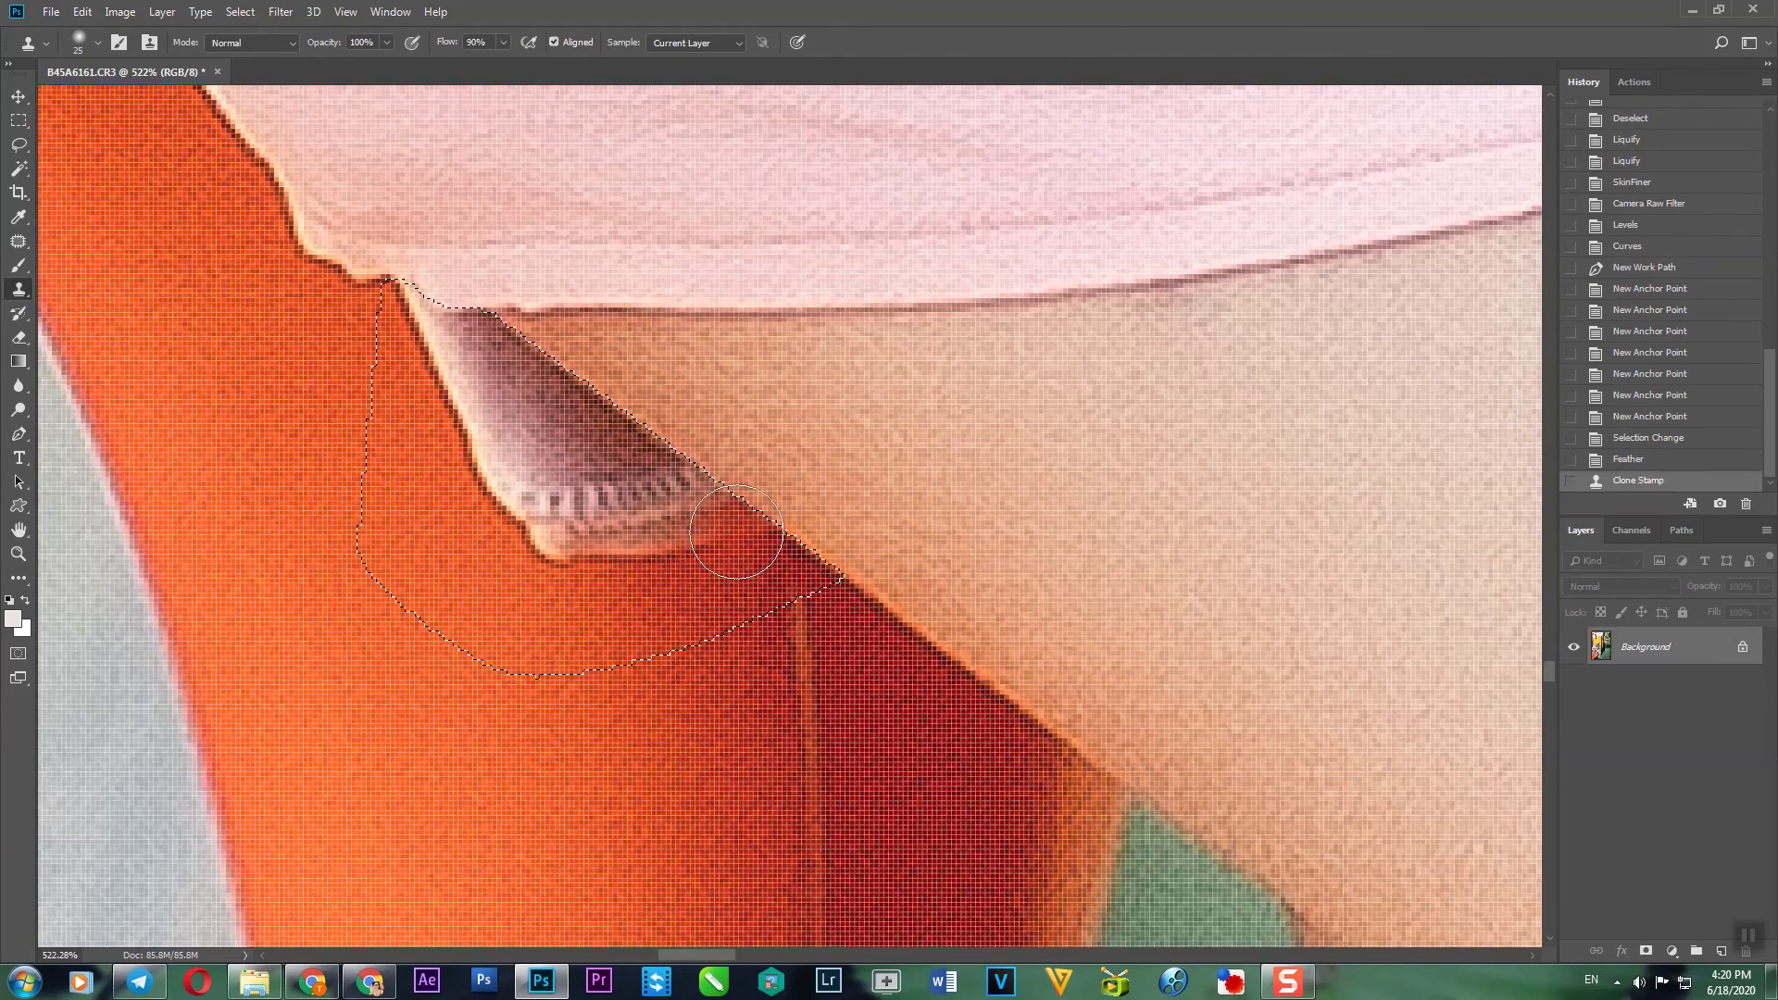
{"action": "left_click", "coordinate": [674, 484]}
{"action": "left_click", "coordinate": [678, 493]}
{"action": "left_click", "coordinate": [670, 515]}
{"action": "left_click", "coordinate": [659, 528]}
{"action": "left_click", "coordinate": [650, 536]}
{"action": "left_click", "coordinate": [639, 540]}
{"action": "left_click", "coordinate": [629, 545]}
{"action": "left_click", "coordinate": [639, 545]}
{"action": "left_click", "coordinate": [619, 546]}
{"action": "left_click_drag", "start_coordinate": [523, 552], "coordinate": [461, 423]}
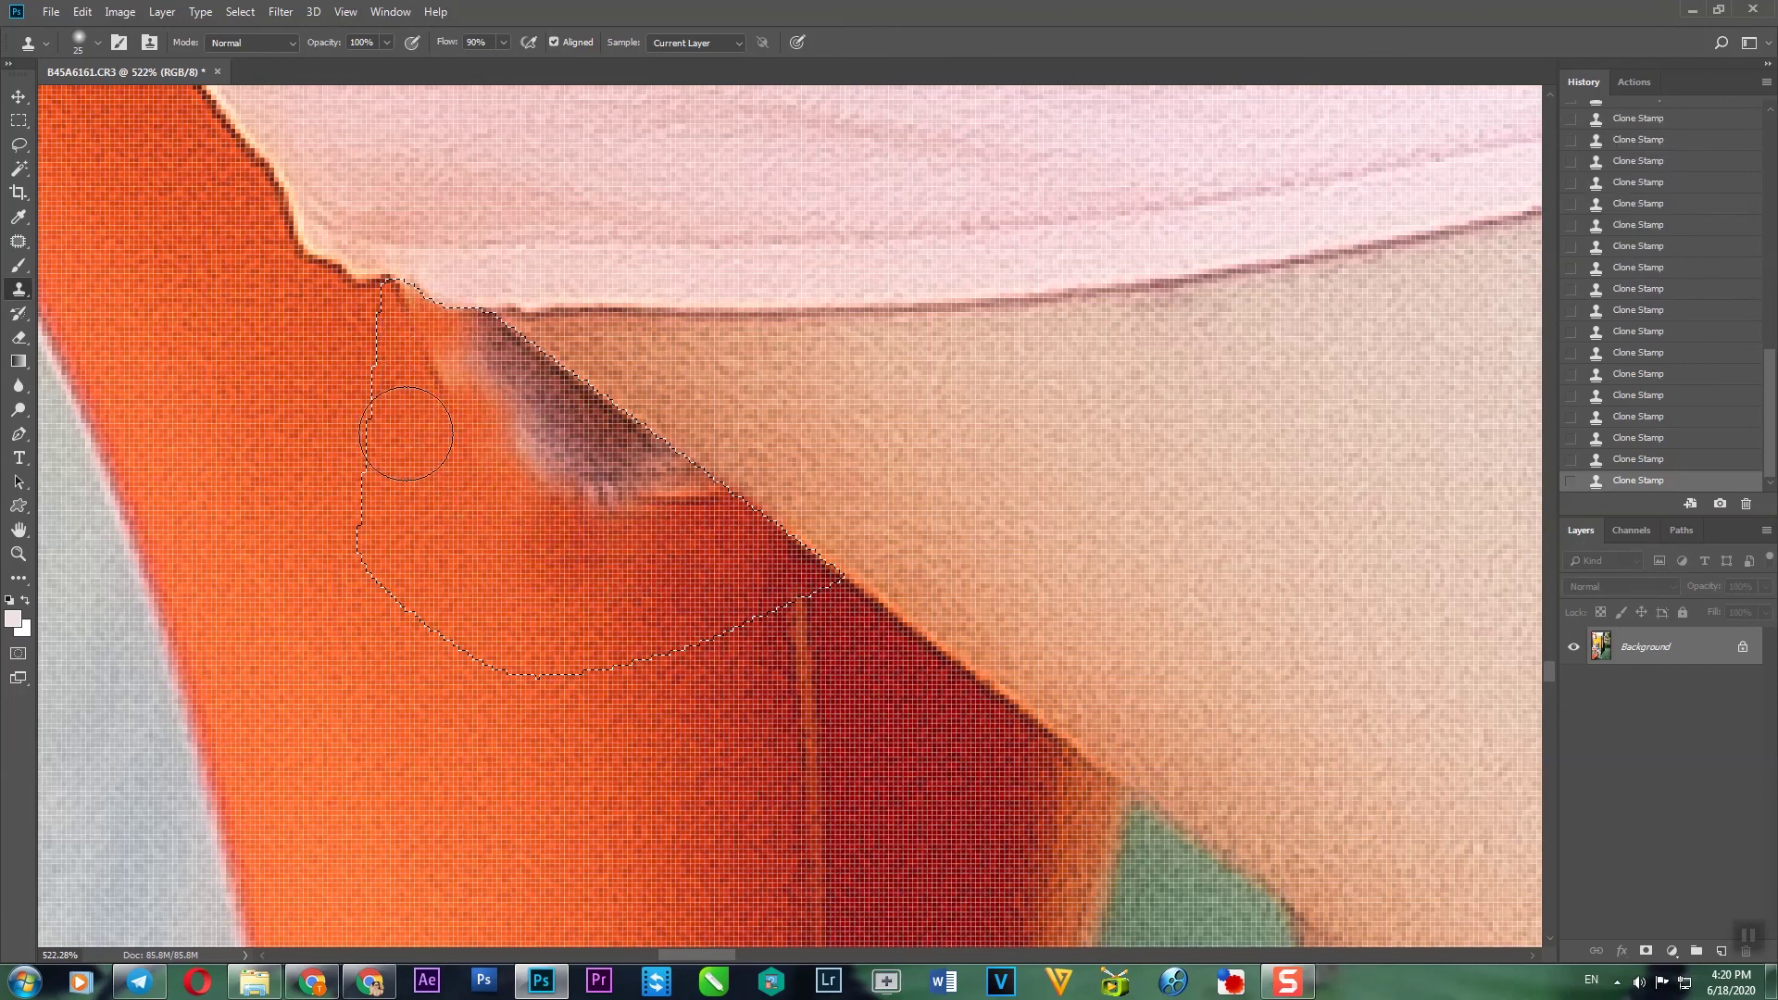
- Clone the slide's dark red shadow over the rest of the flap beside the thigh, and undo the last stamp stroke
{"action": "left_click", "coordinate": [748, 554], "text": "alt"}
{"action": "left_click_drag", "start_coordinate": [706, 505], "coordinate": [576, 393]}
{"action": "left_click", "coordinate": [663, 544], "text": "alt"}
{"action": "mouse_move", "coordinate": [630, 508]}
{"action": "left_mouse_down"}
{"action": "mouse_move", "coordinate": [568, 454]}
{"action": "mouse_move", "coordinate": [536, 489]}
{"action": "mouse_move", "coordinate": [533, 436]}
{"action": "mouse_move", "coordinate": [510, 426]}
{"action": "mouse_move", "coordinate": [492, 473]}
{"action": "mouse_move", "coordinate": [505, 372]}
{"action": "mouse_move", "coordinate": [472, 313]}
{"action": "mouse_move", "coordinate": [521, 392]}
{"action": "mouse_move", "coordinate": [566, 552]}
{"action": "left_mouse_up"}
{"action": "left_click", "coordinate": [539, 441], "text": "alt"}
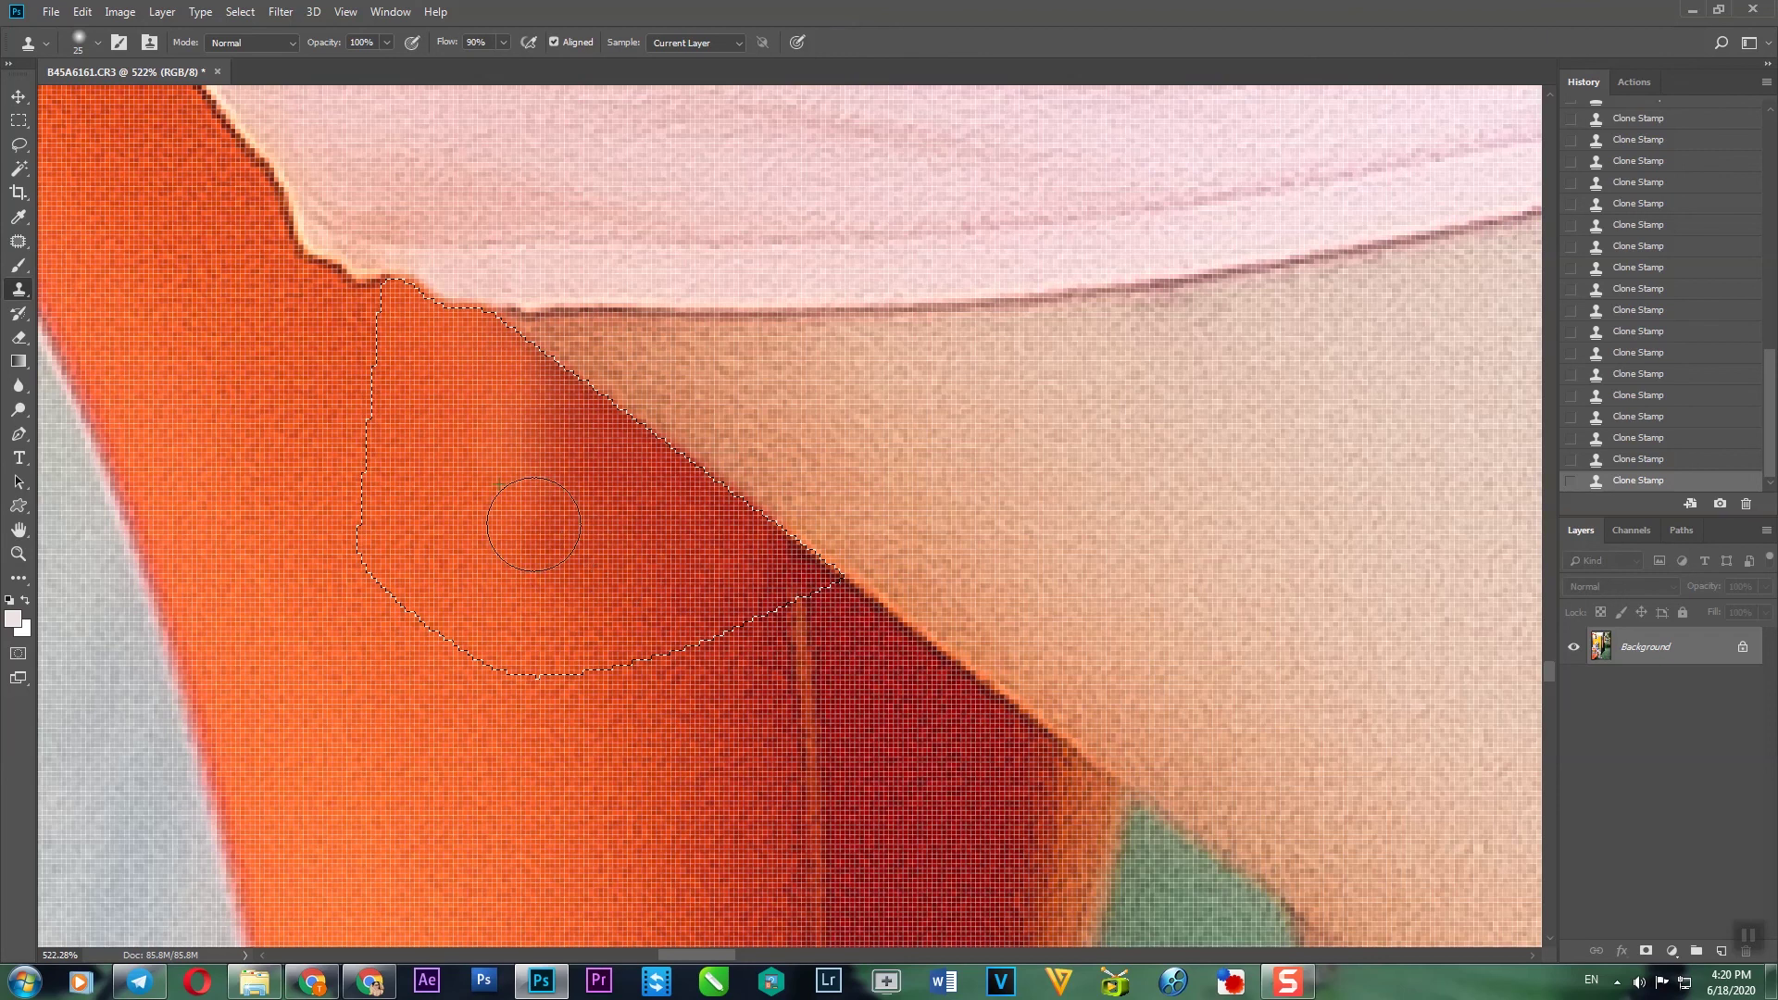
{"action": "scroll", "coordinate": [533, 524], "scroll_direction": "down", "scroll_amount": 5}
{"action": "key", "text": "ctrl+z"}
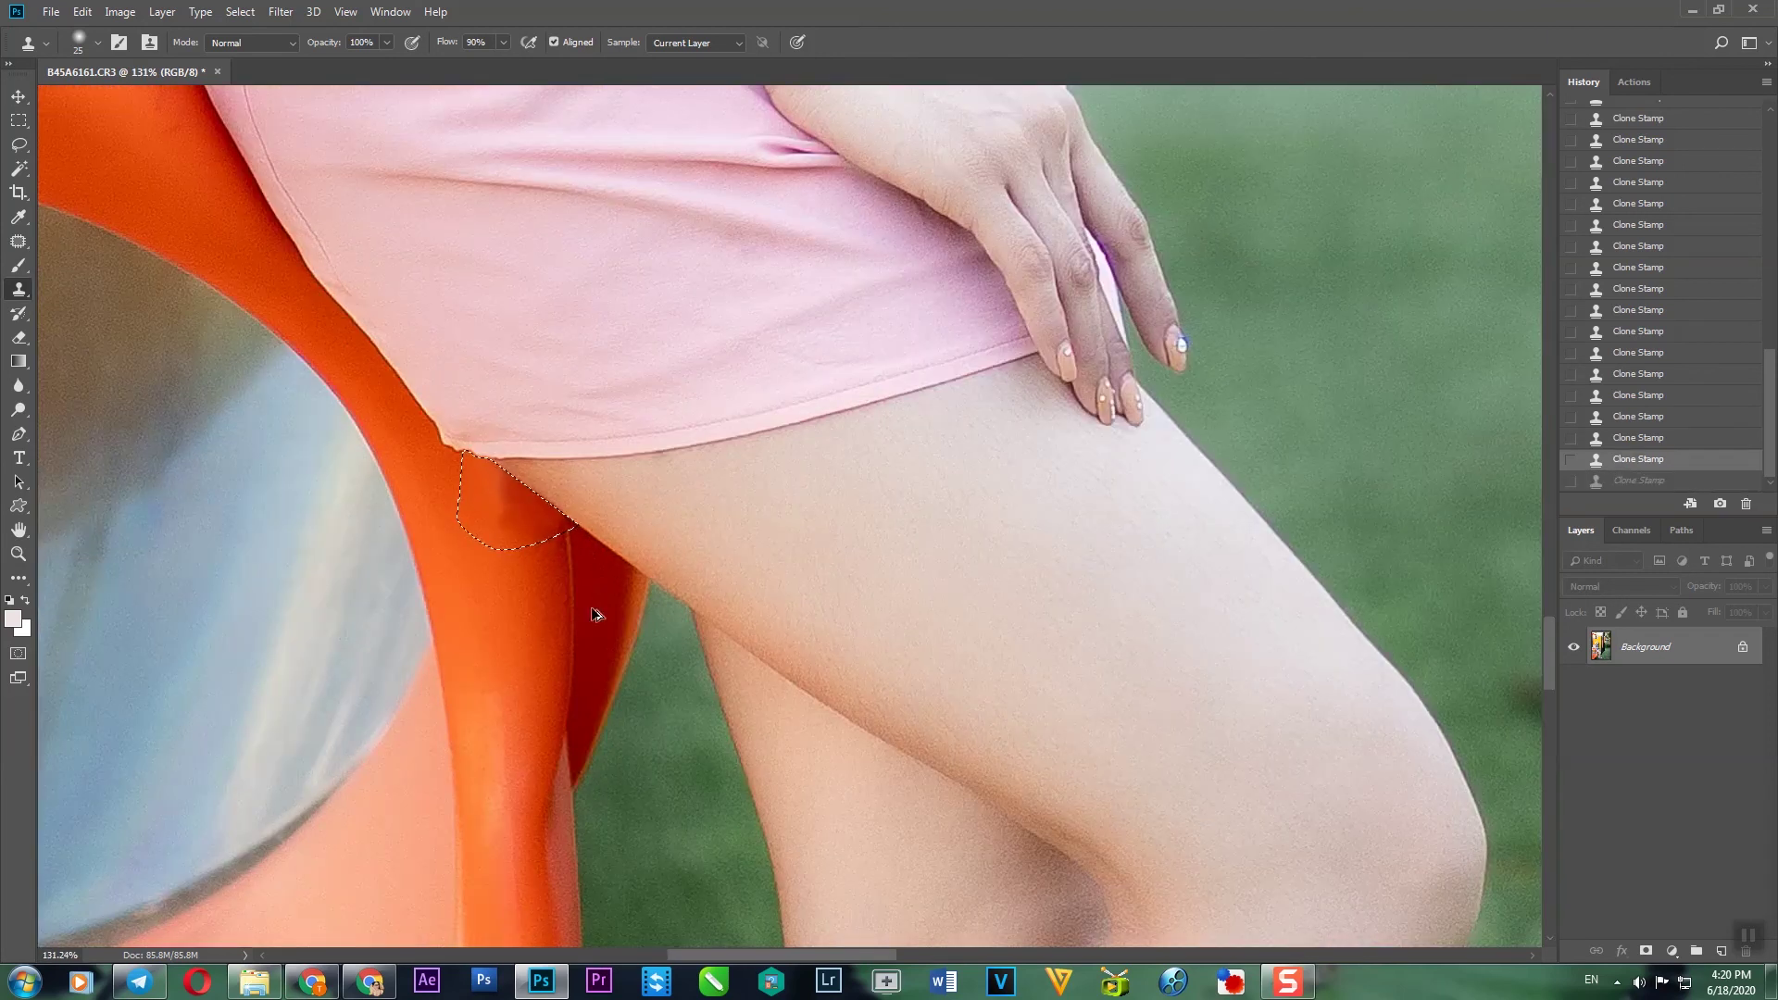
- Try to clone bright orange over the retouched shadow below the hem with a size 30 brush, and undo it
{"action": "scroll", "coordinate": [497, 511], "scroll_direction": "up", "scroll_amount": 5}
{"action": "key", "text": "bracketright"}
{"action": "mouse_move", "coordinate": [411, 428]}
{"action": "left_mouse_down"}
{"action": "mouse_move", "coordinate": [482, 470]}
{"action": "mouse_move", "coordinate": [556, 619]}
{"action": "left_mouse_up"}
{"action": "left_click", "coordinate": [309, 386], "text": "alt"}
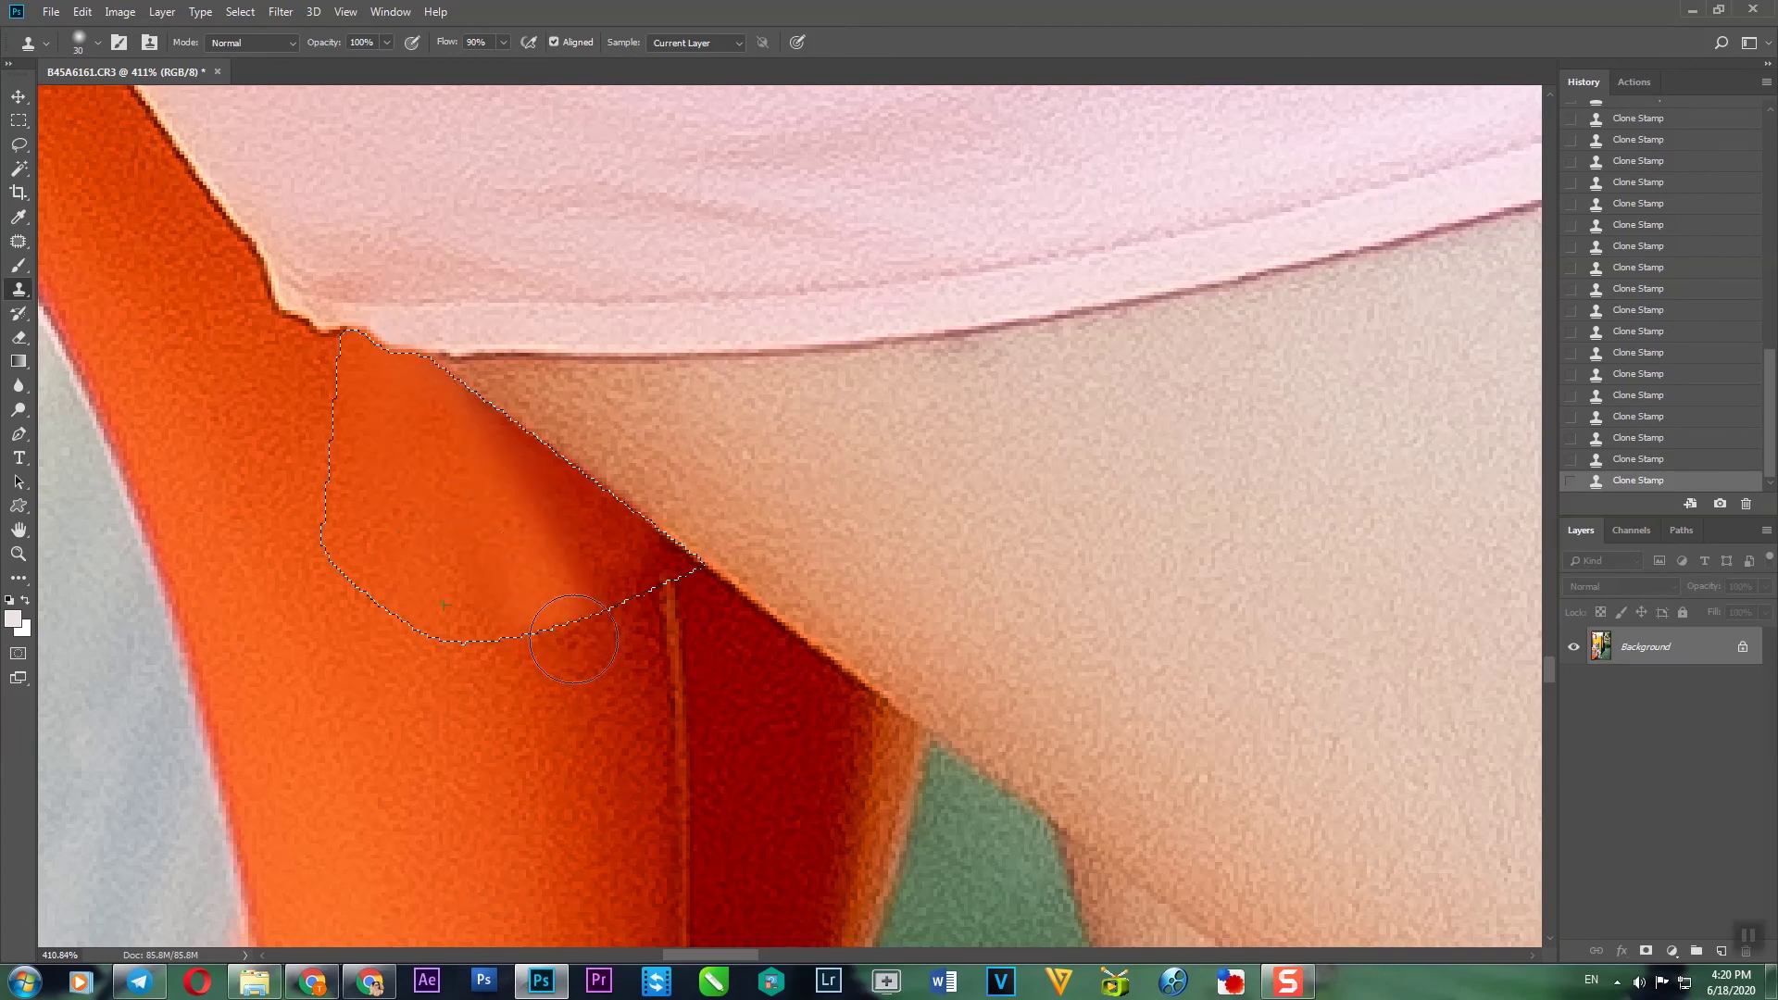
{"action": "key", "text": "ctrl+z"}
- Deselect the retouched area, try blending its shadow edge with a size 45 Clone Stamp brush, and undo that stroke
{"action": "scroll", "coordinate": [556, 620], "scroll_direction": "down", "scroll_amount": 1}
{"action": "key", "text": "ctrl+d"}
{"action": "key", "text": "bracketright"}
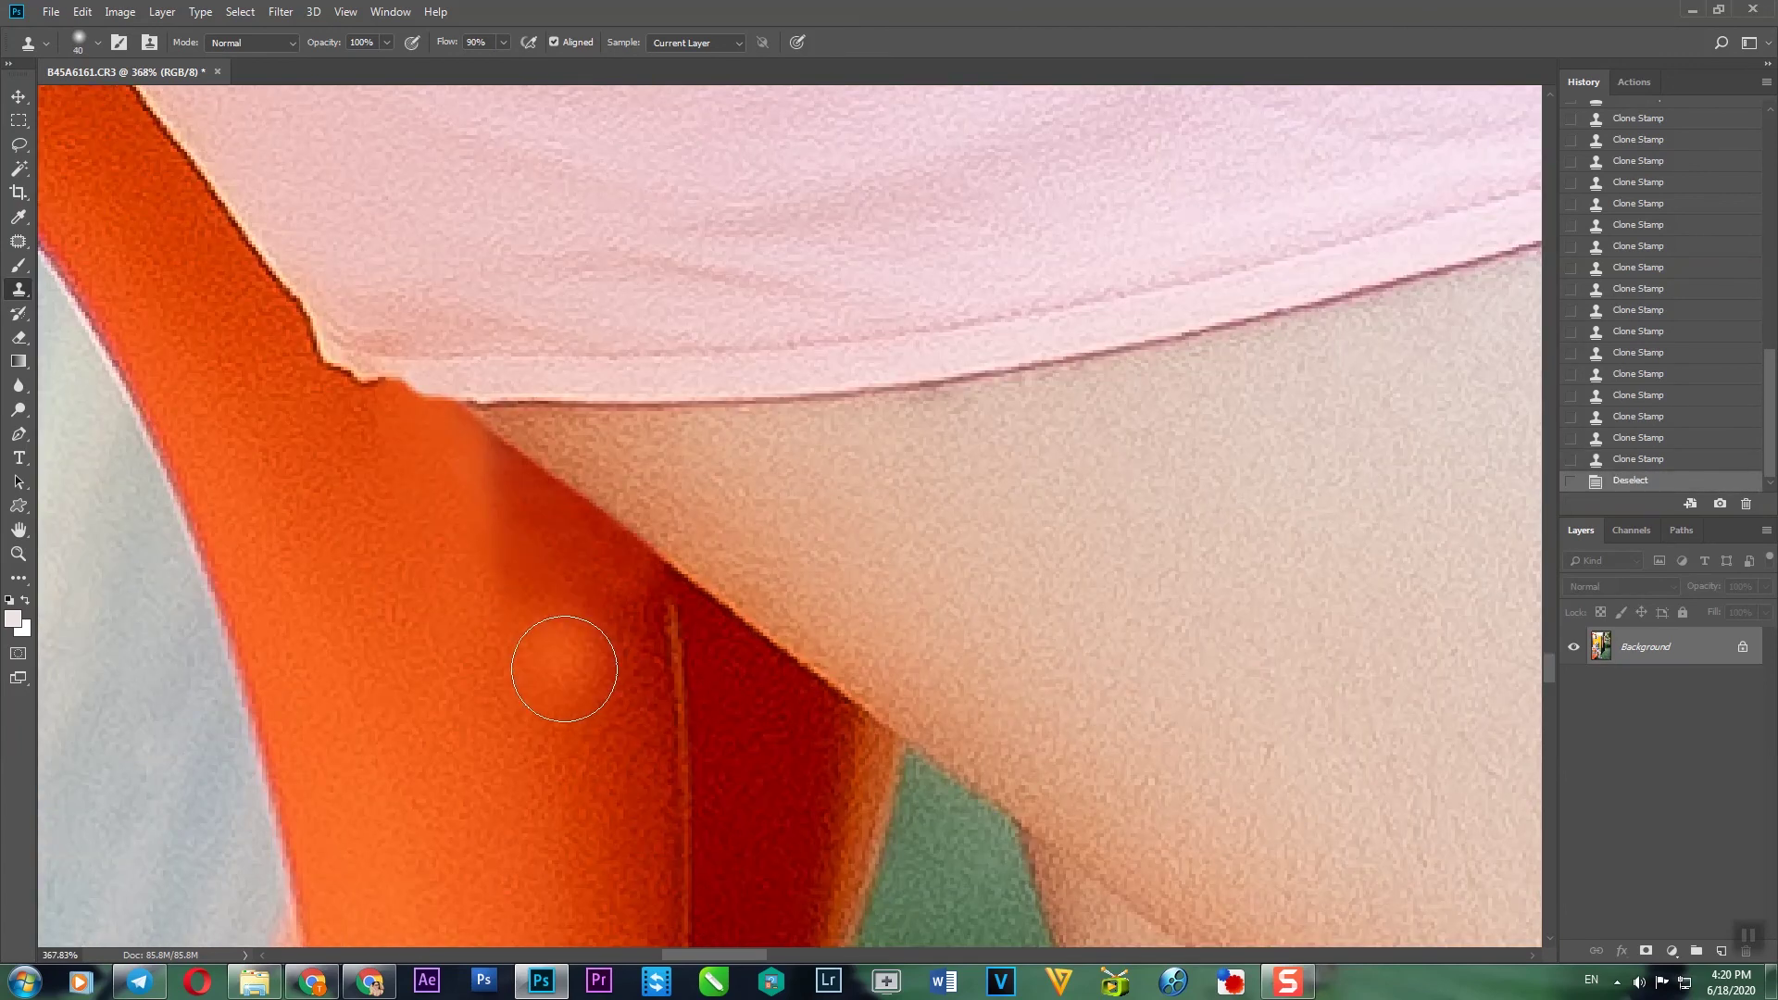
{"action": "key", "text": "bracketright"}
{"action": "left_click", "coordinate": [580, 615], "text": "alt"}
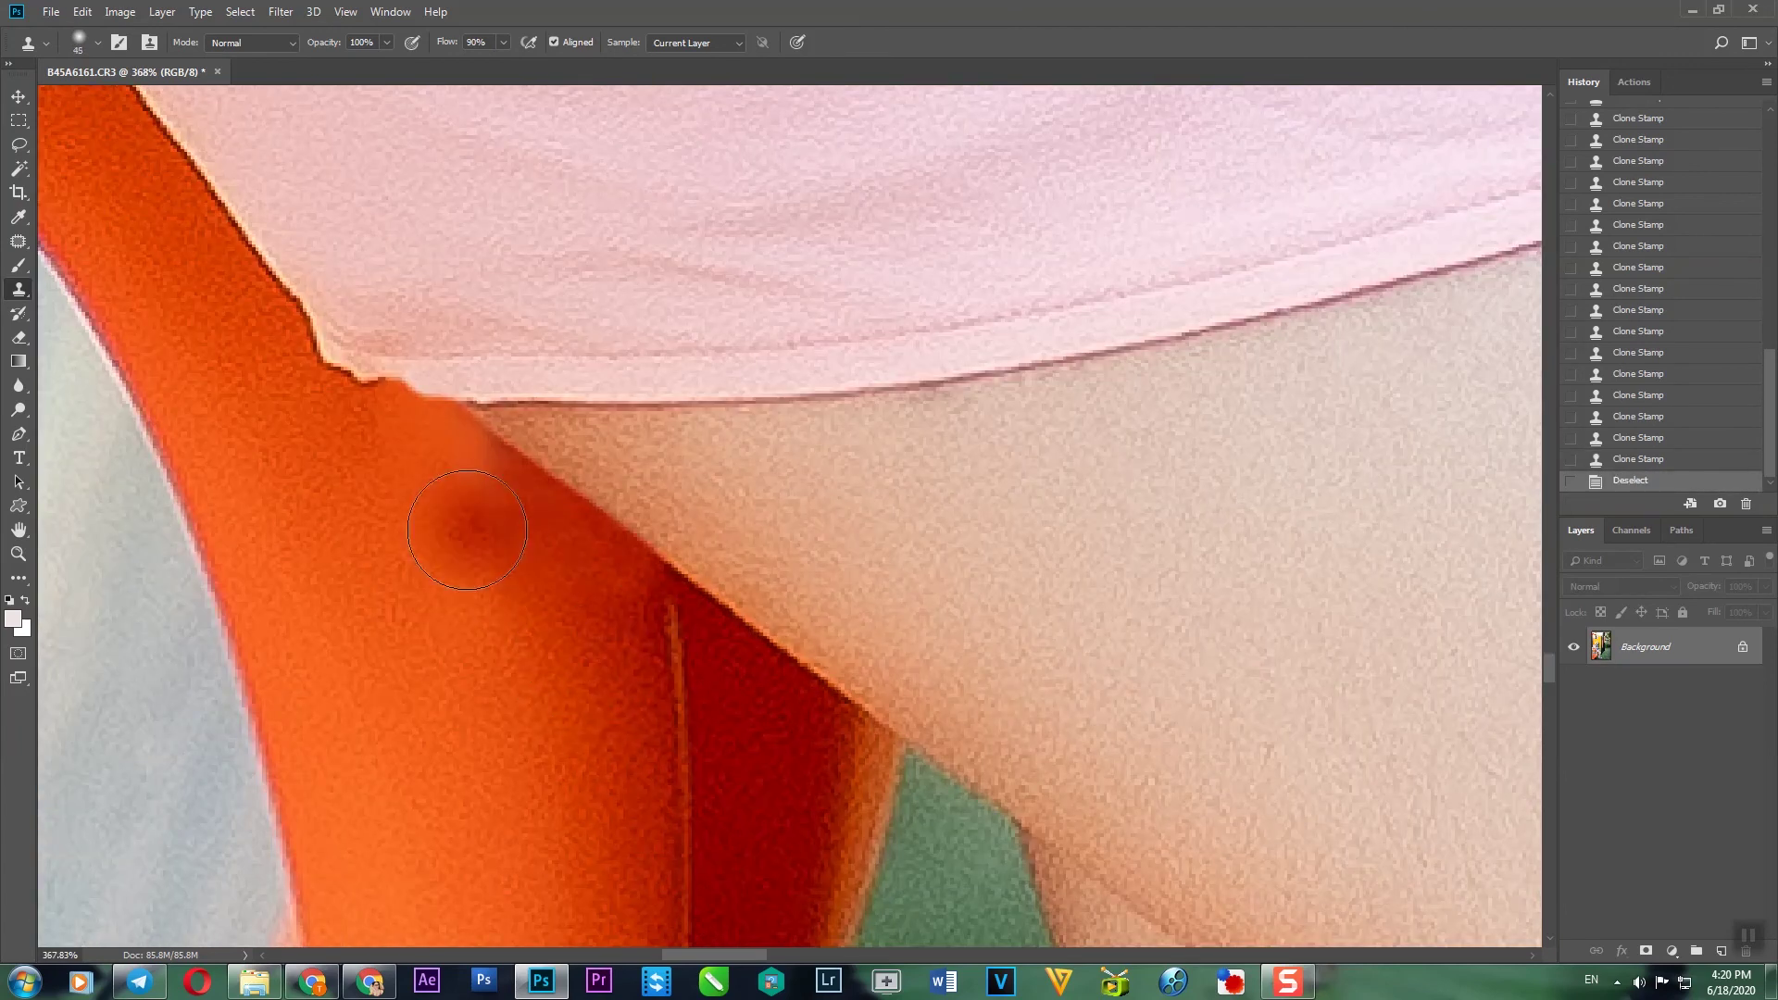
{"action": "left_click_drag", "start_coordinate": [483, 557], "coordinate": [481, 585]}
{"action": "scroll", "coordinate": [581, 714], "scroll_direction": "down", "scroll_amount": 5}
{"action": "key", "text": "ctrl+z"}
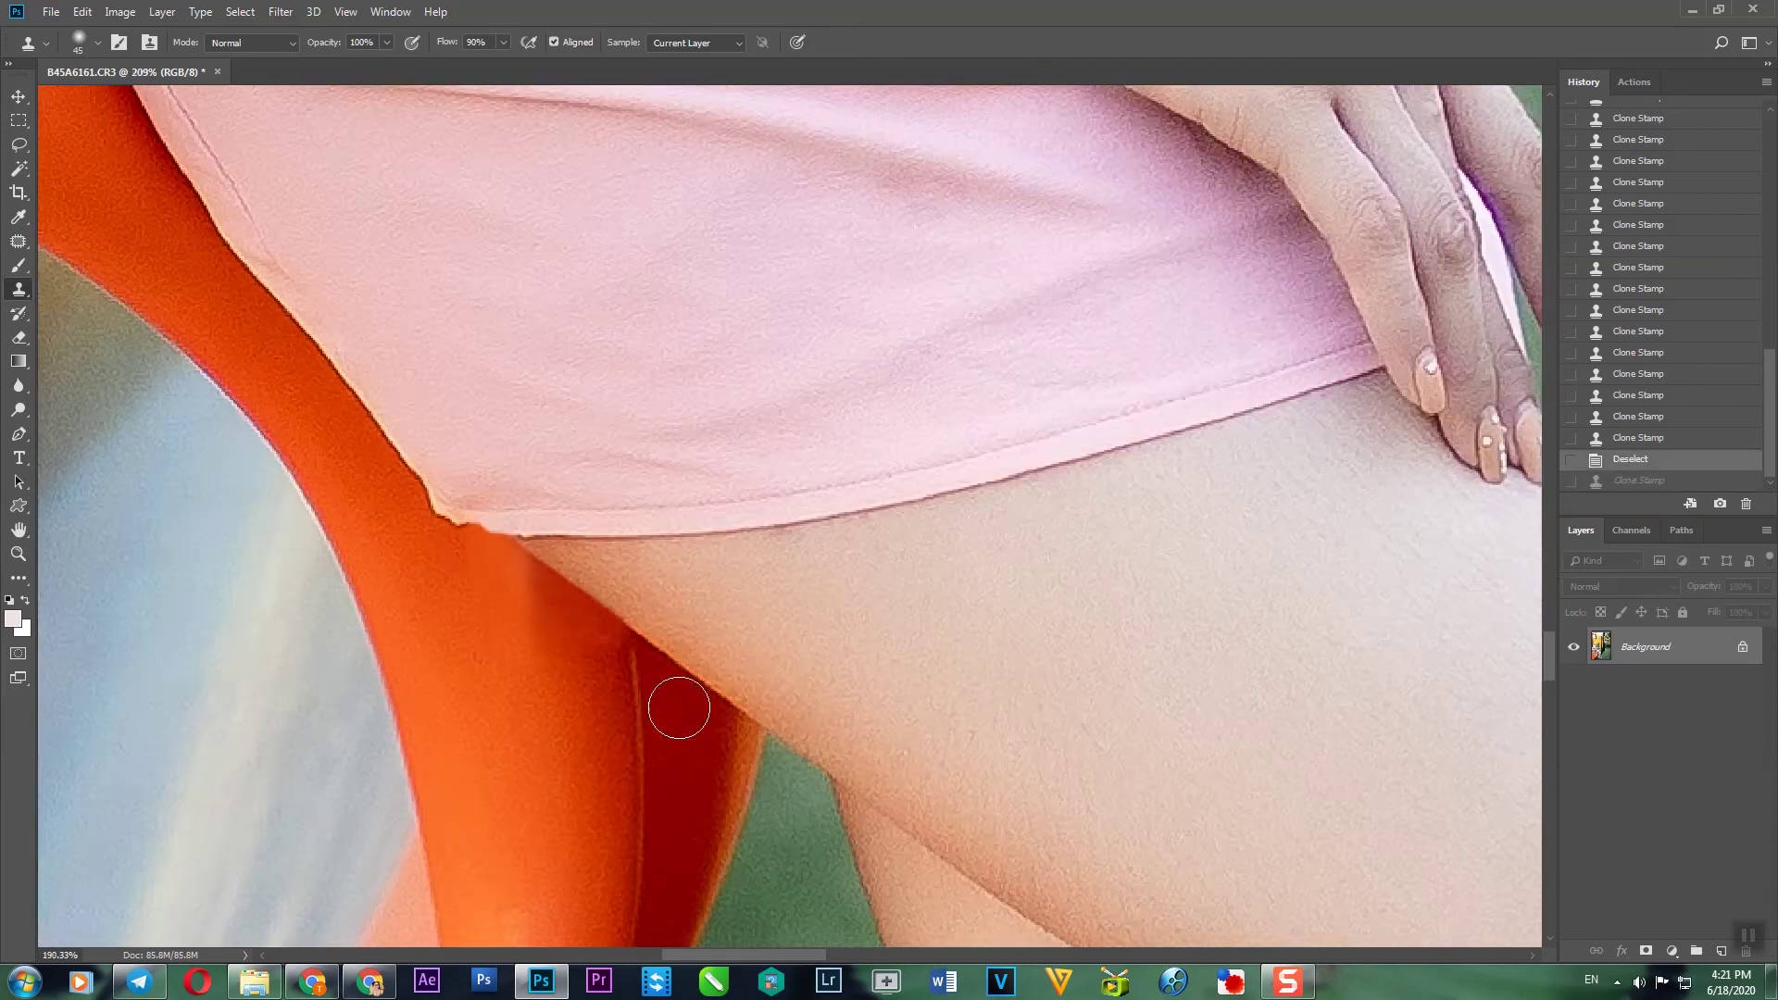
{"action": "key", "text": "ctrl+0"}
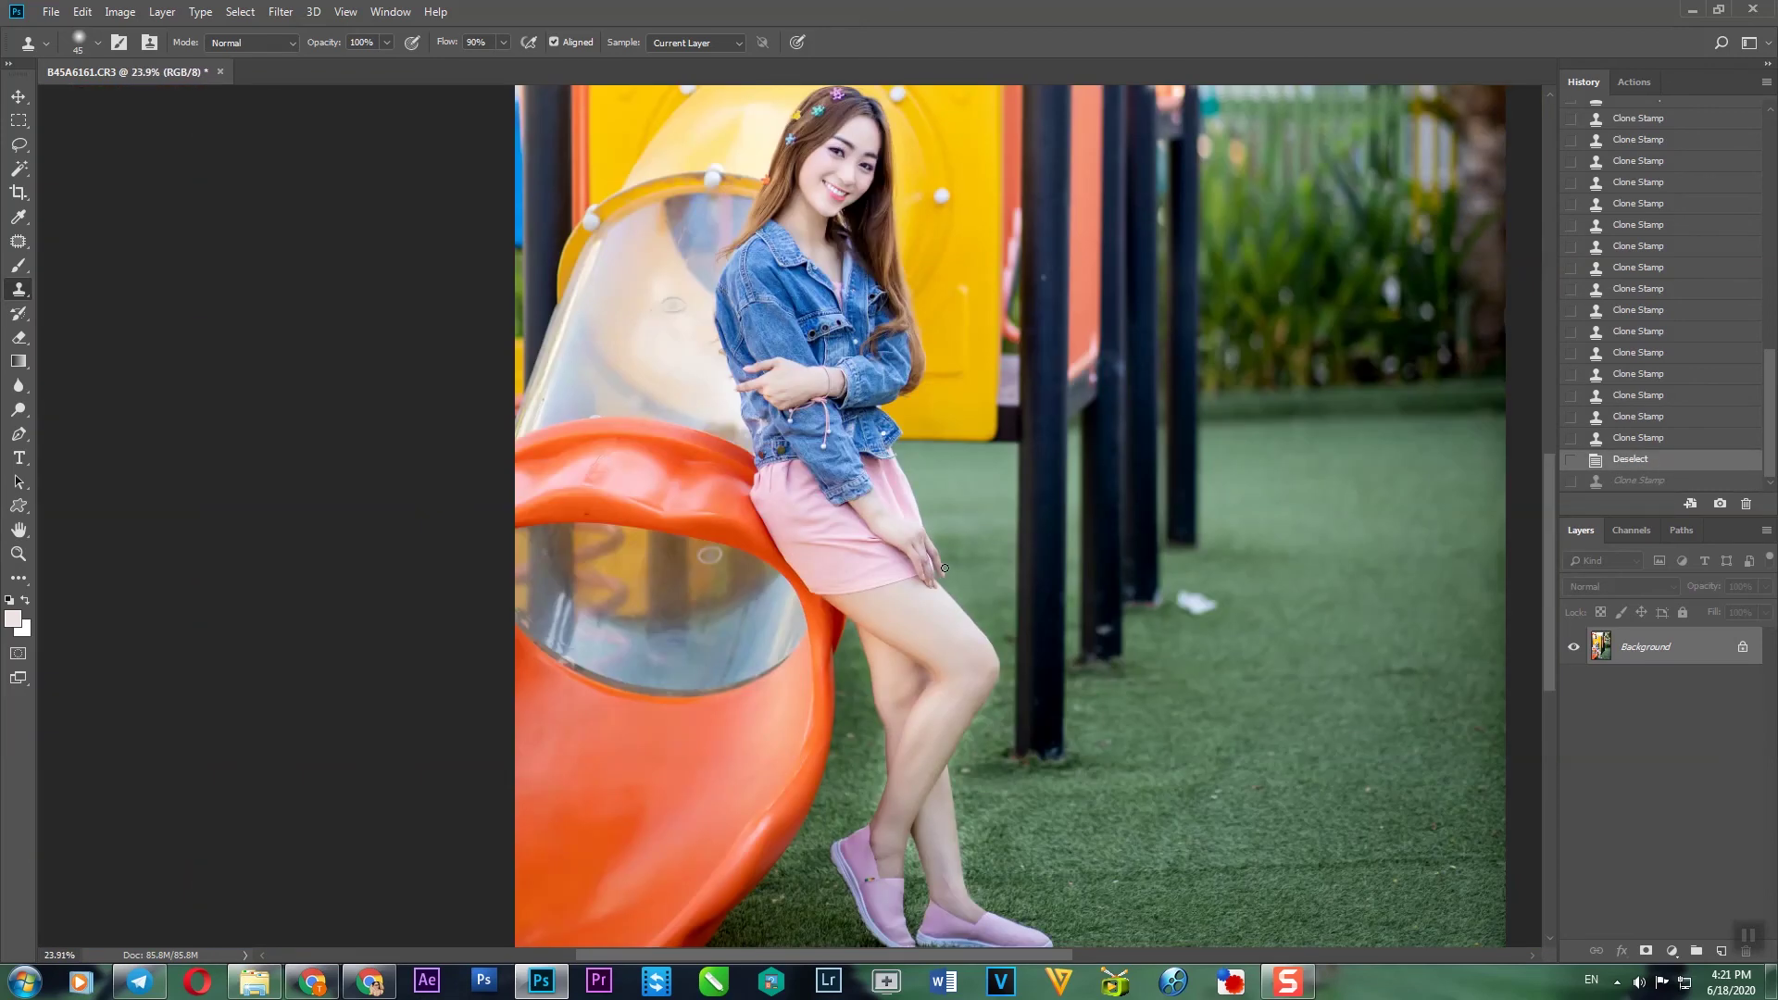
{"action": "scroll", "coordinate": [945, 567], "scroll_direction": "down", "scroll_amount": 1}
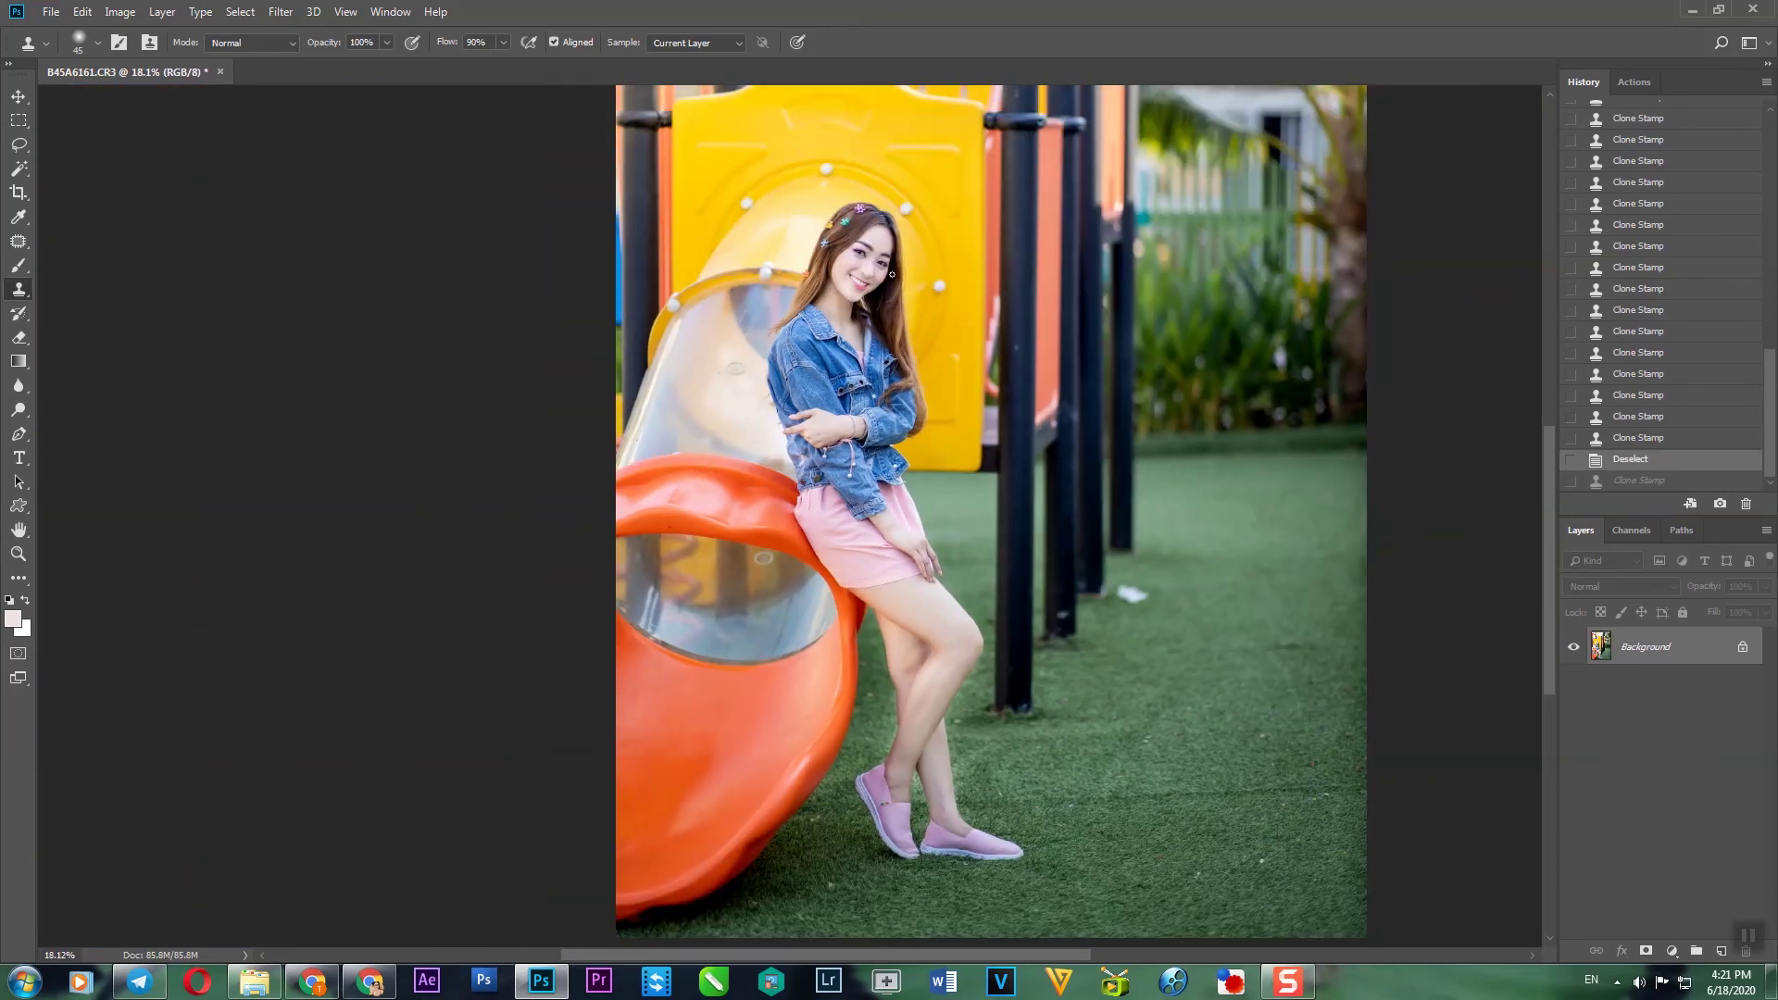